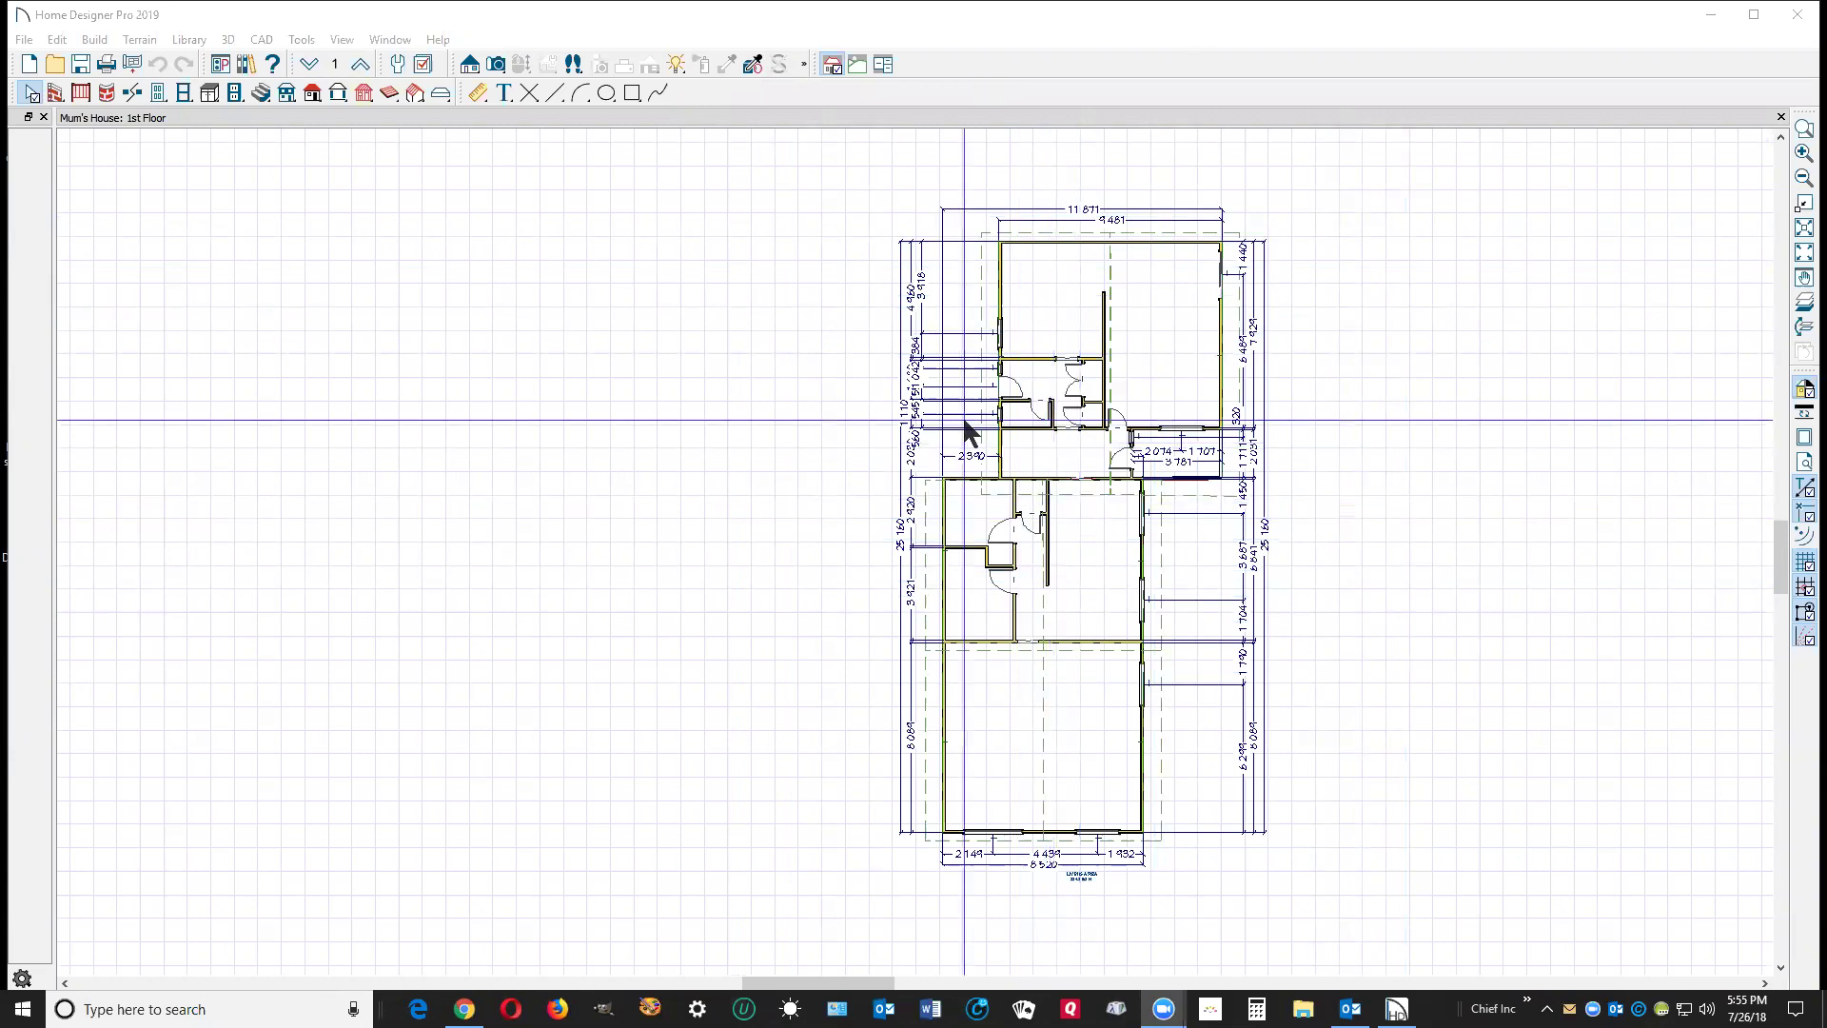
# Inspect the elevation settings of the bottom, middle and top 1st-floor rooms without changing them.
pyautogui.click(66, 40)
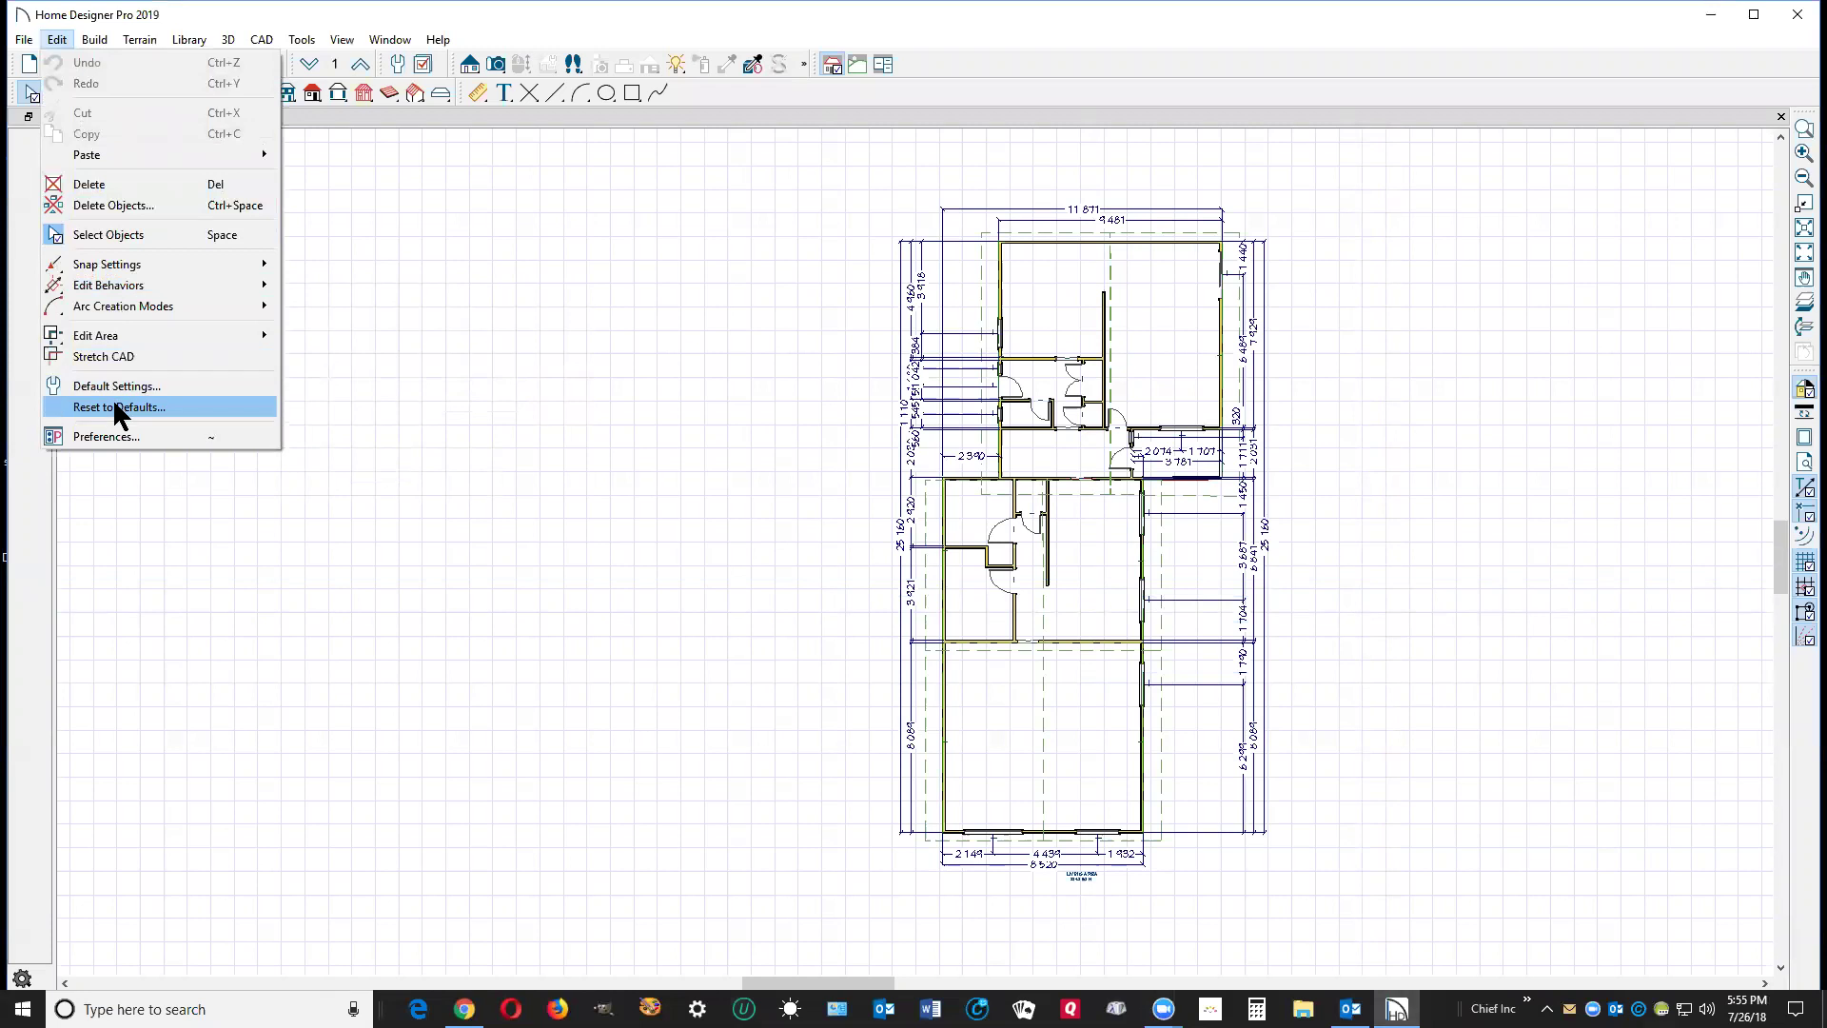
pyautogui.click(560, 278)
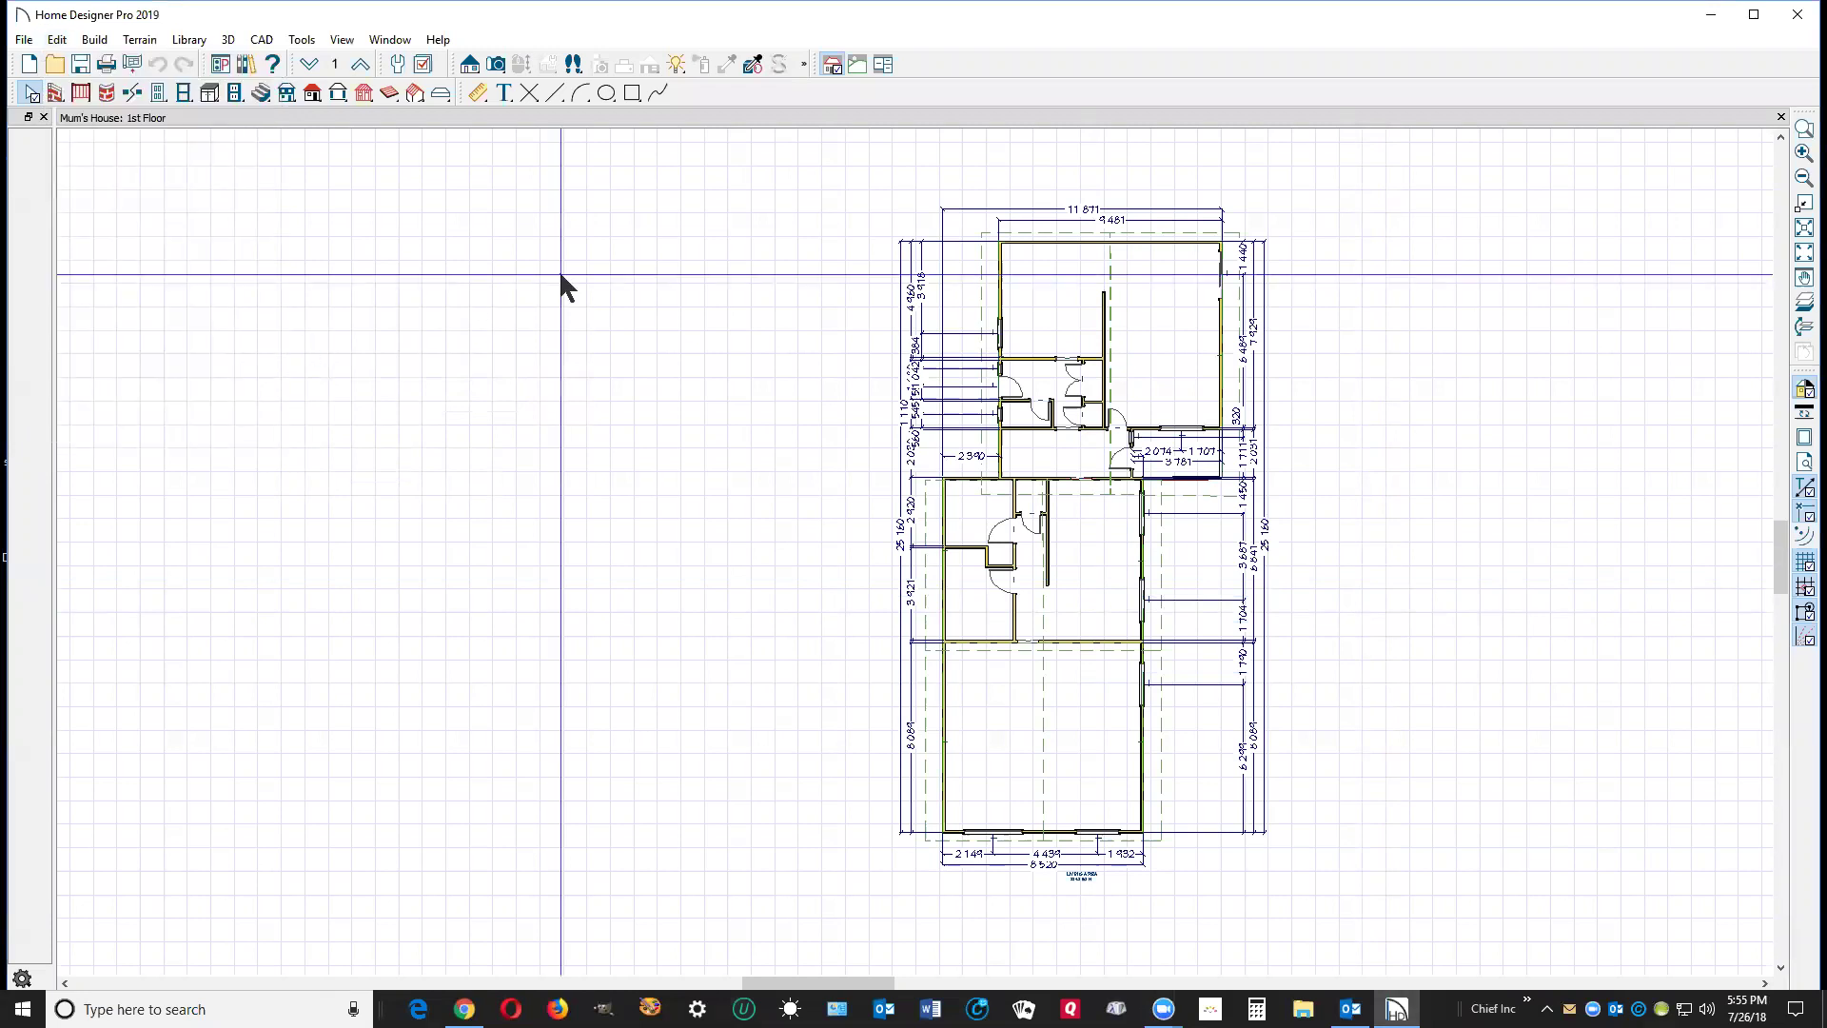
pyautogui.doubleClick(1089, 684)
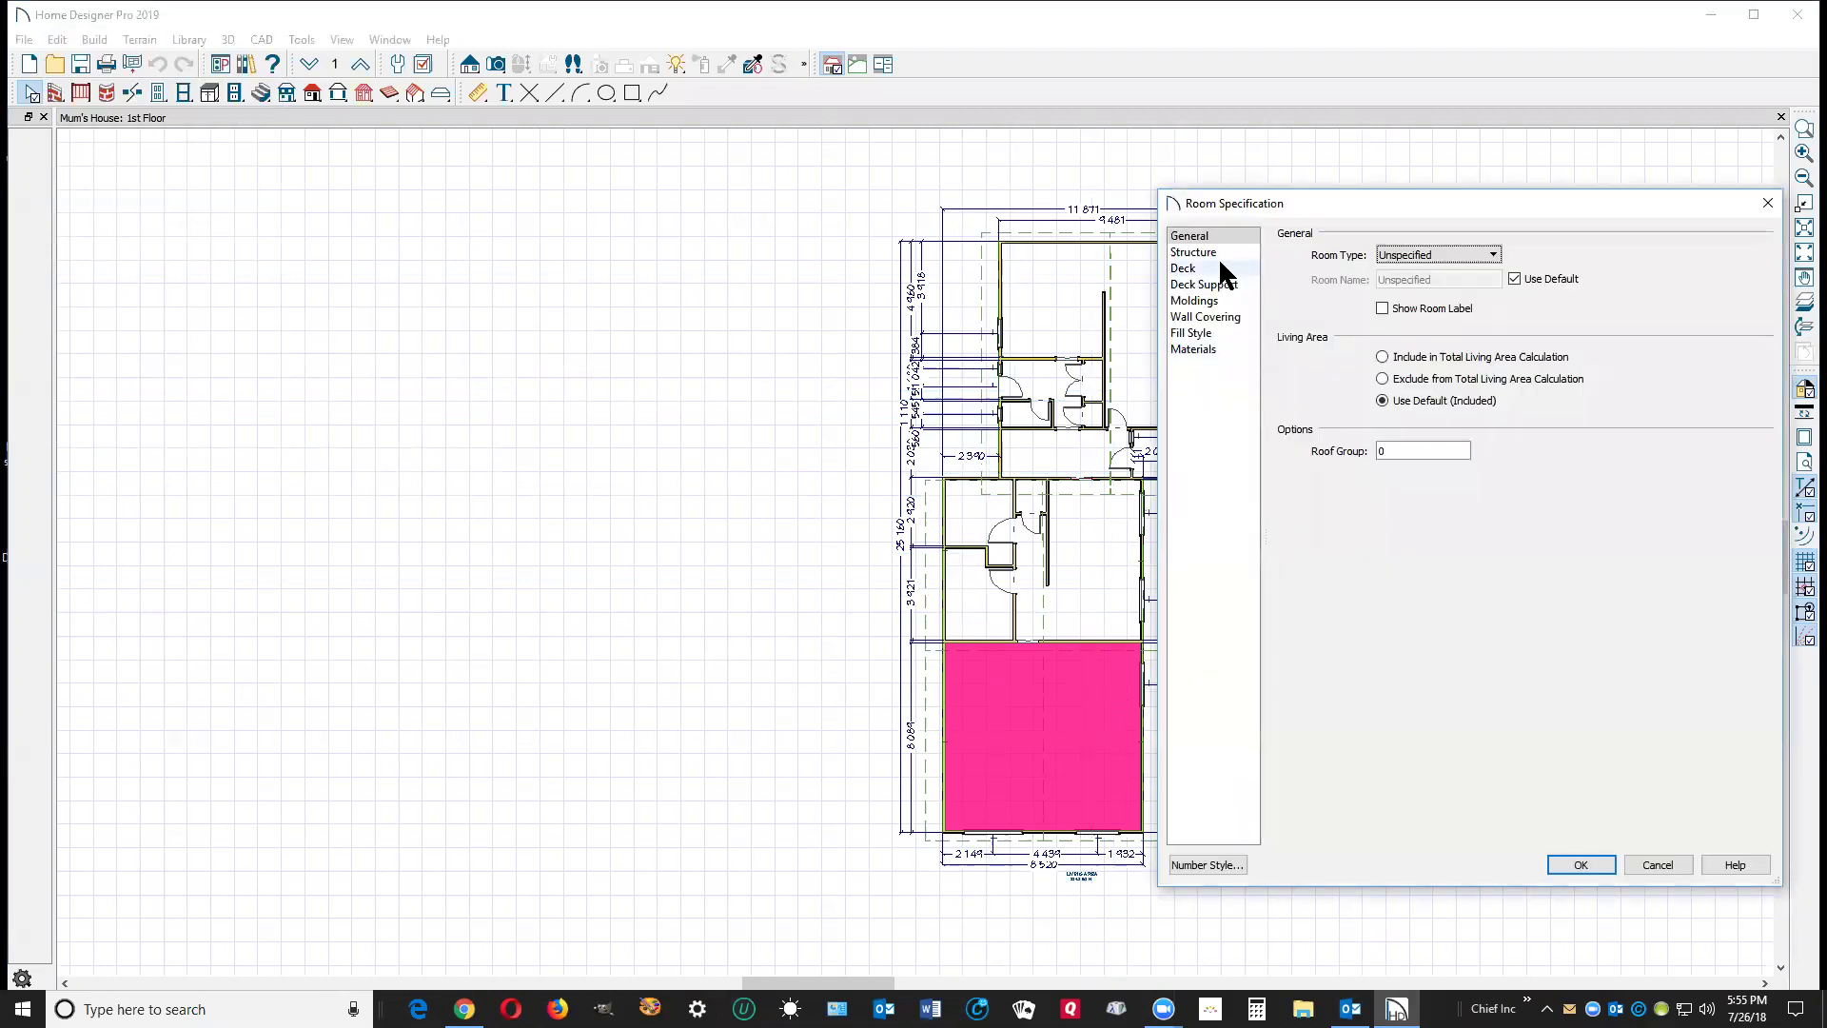
pyautogui.click(1213, 251)
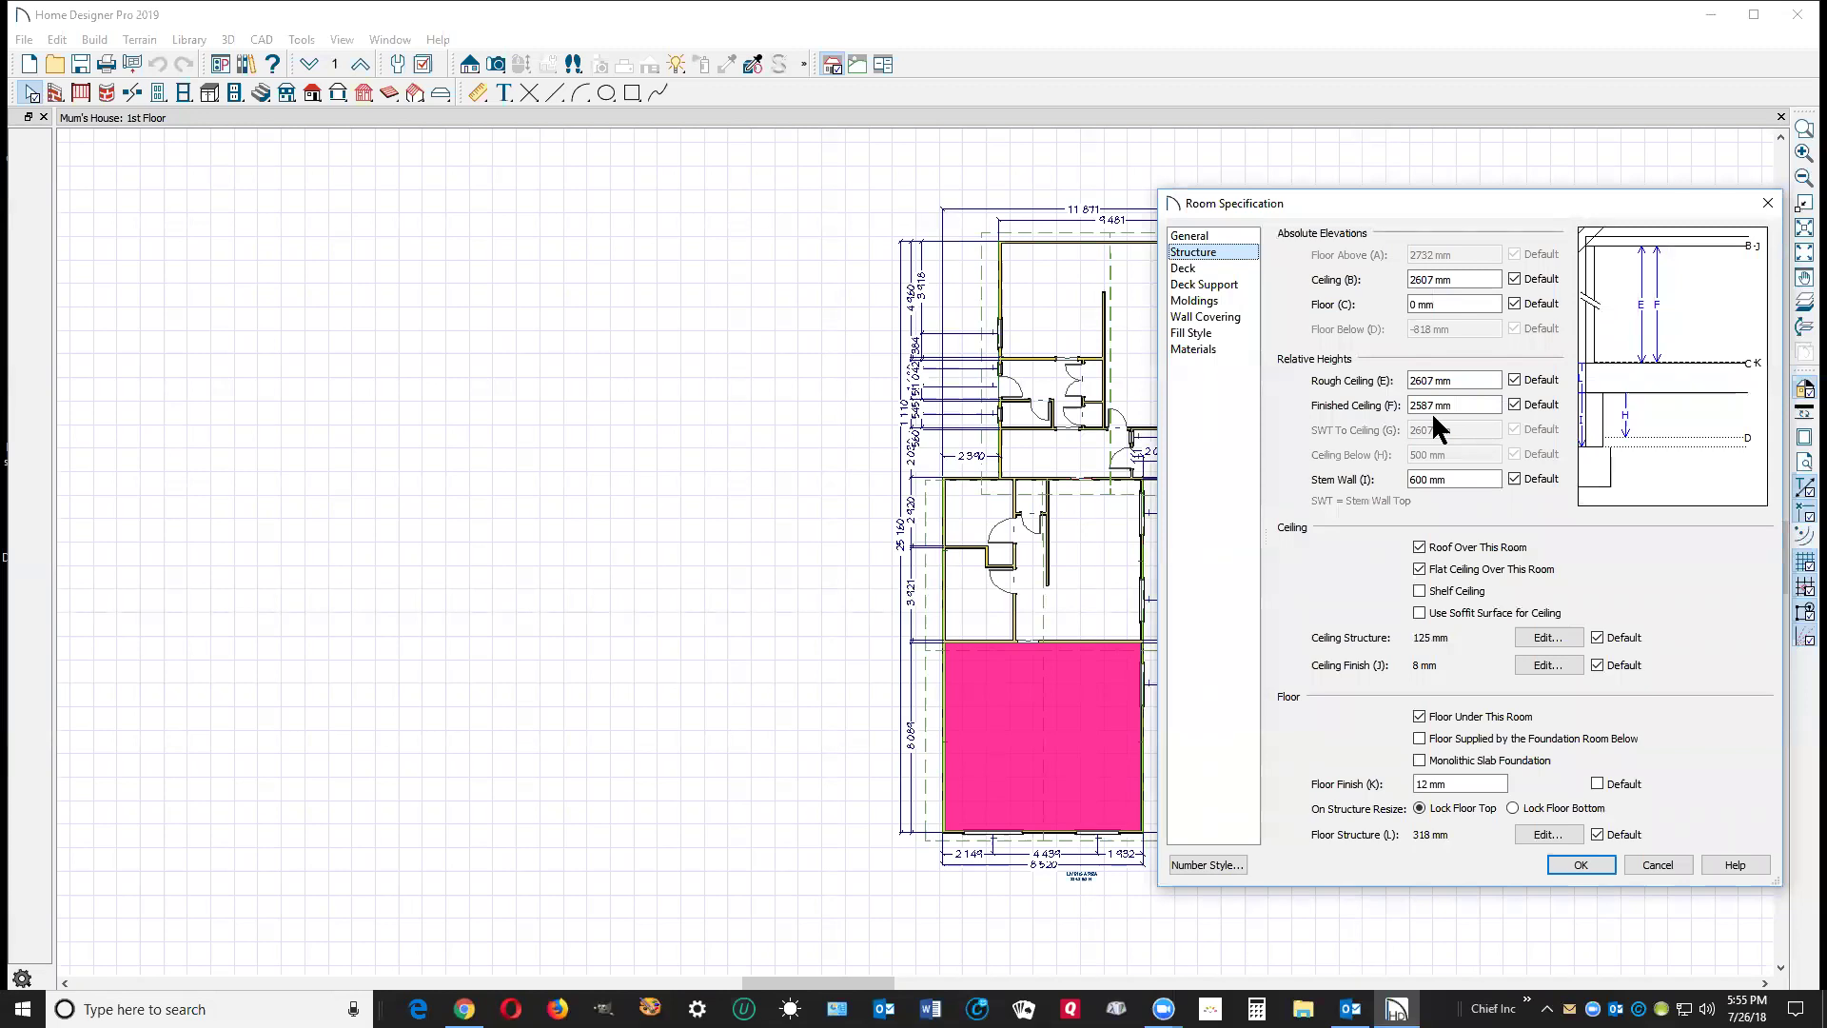
pyautogui.click(1657, 864)
pyautogui.doubleClick(1102, 526)
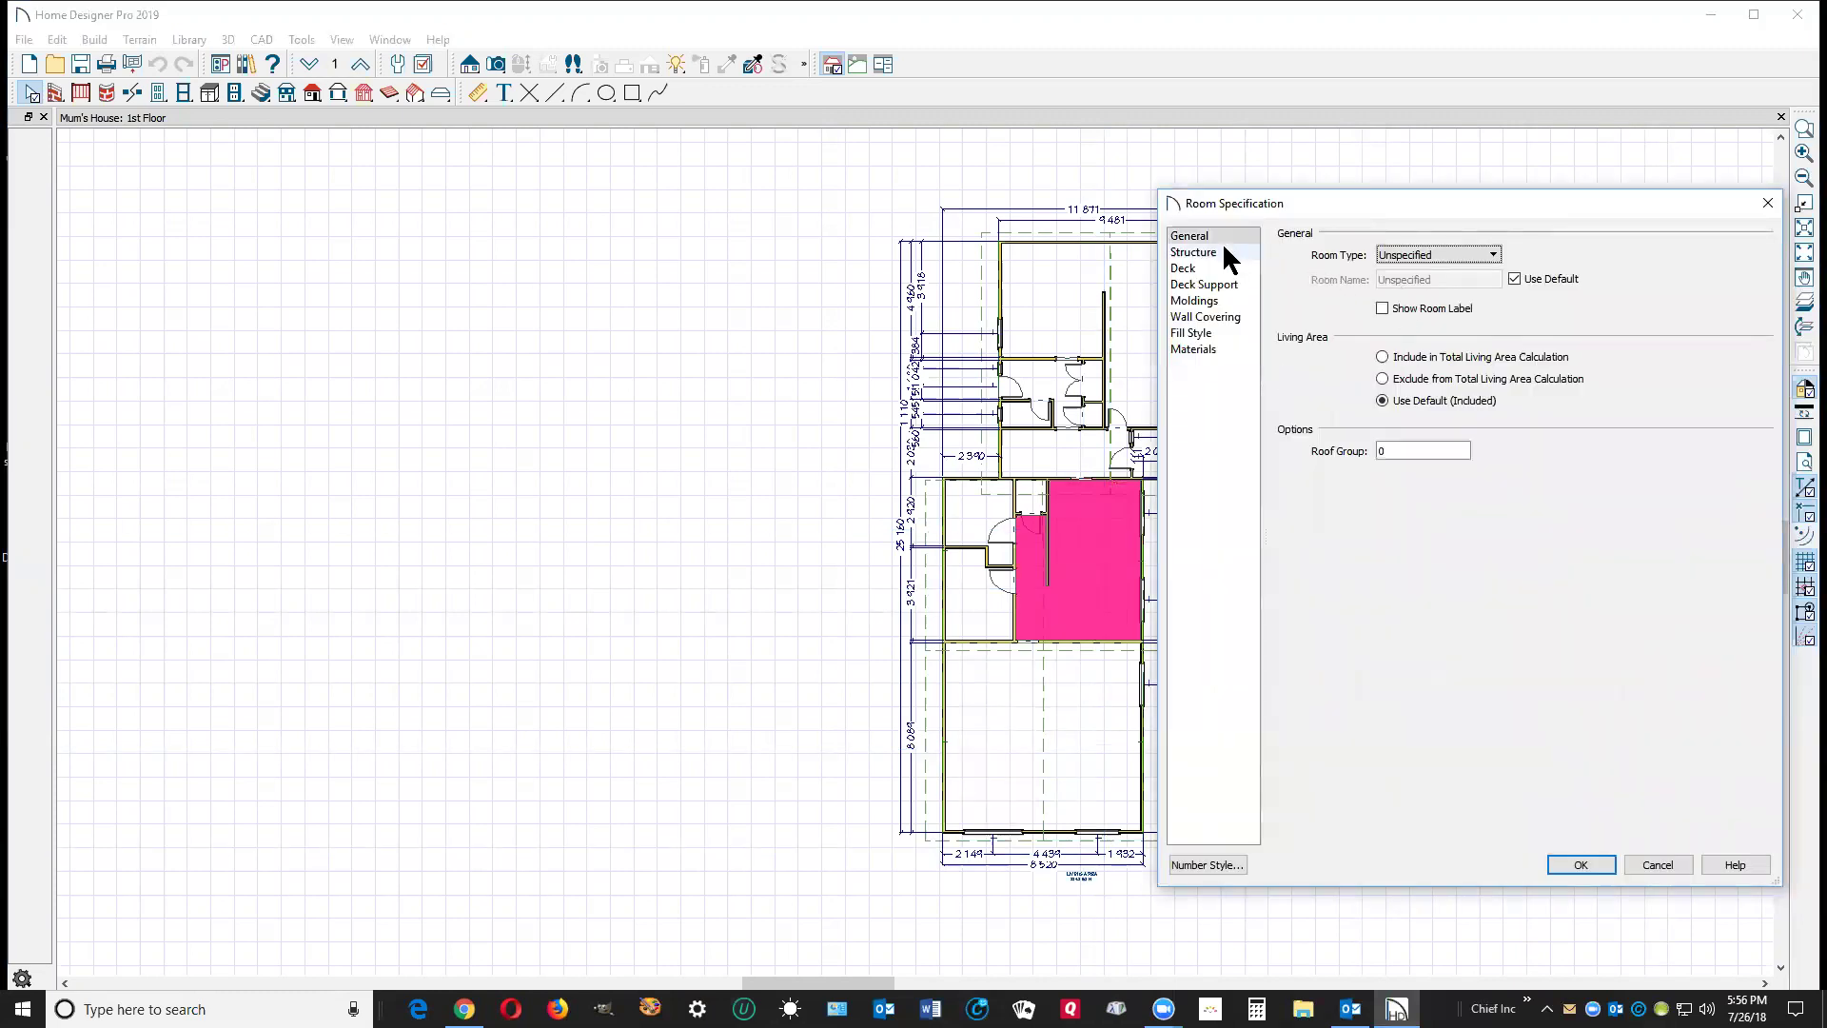
pyautogui.click(1226, 252)
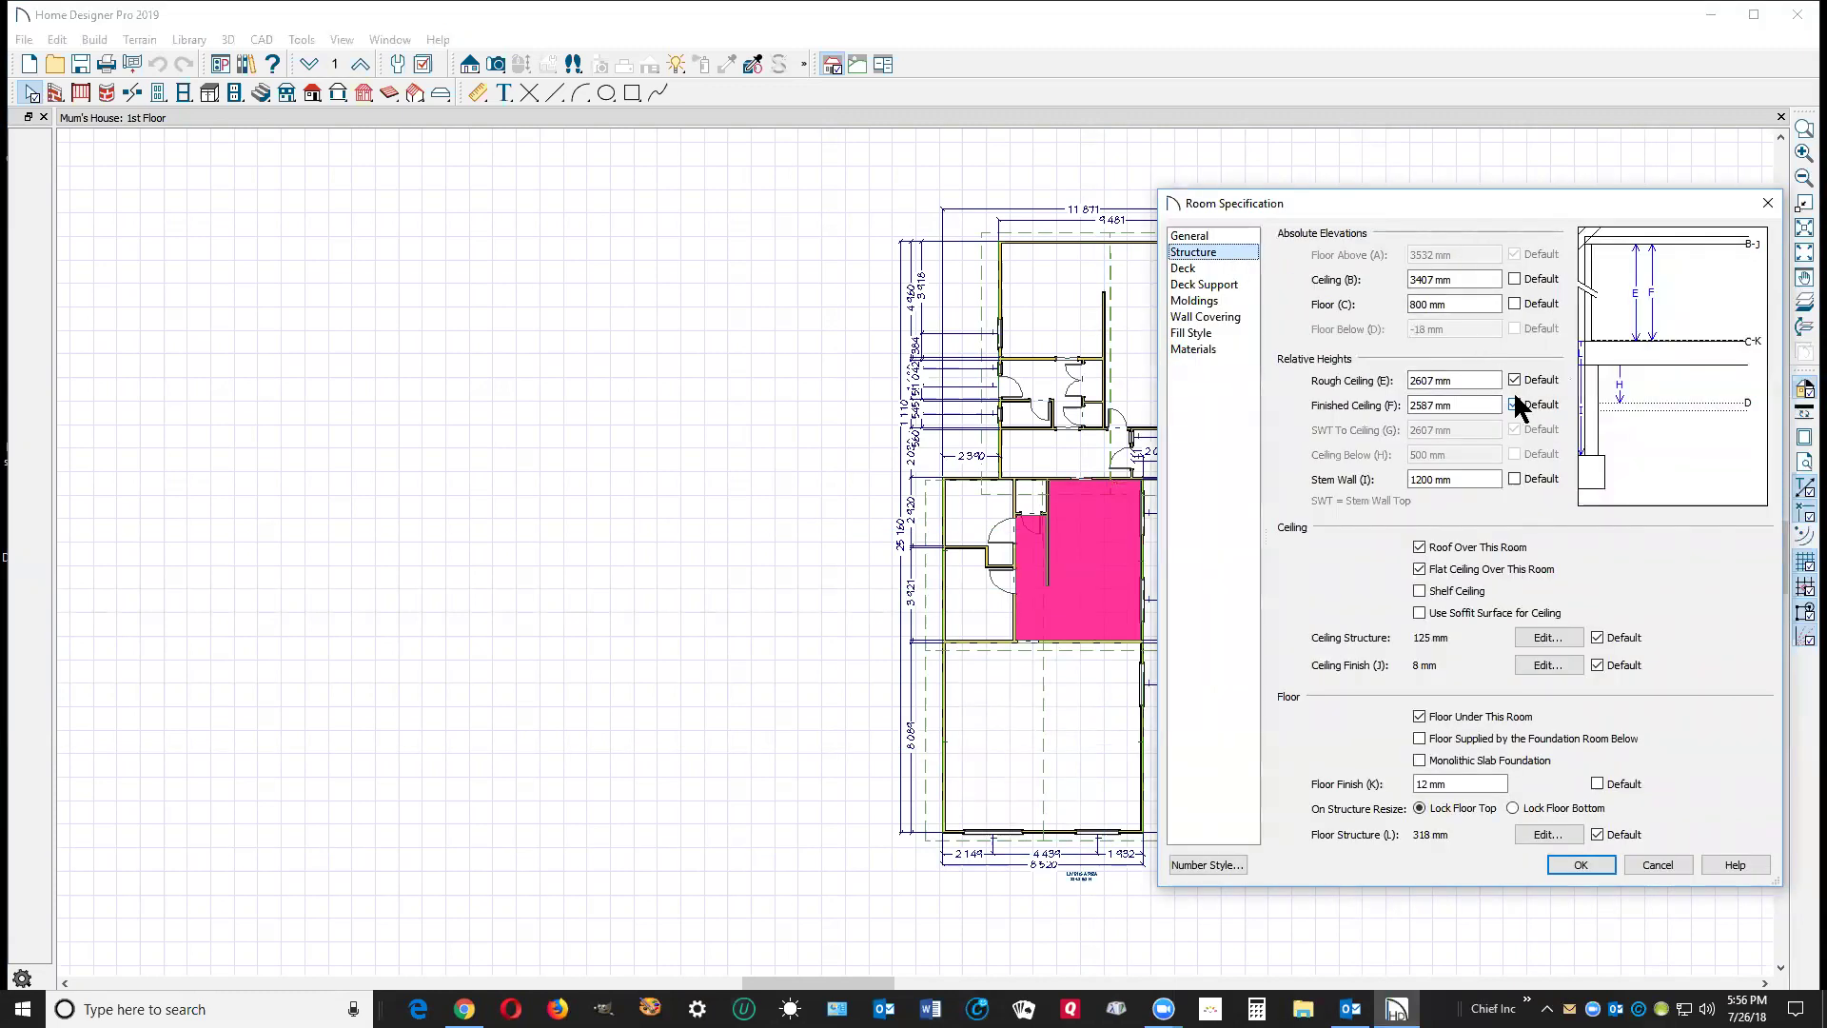
pyautogui.click(1657, 865)
pyautogui.doubleClick(1175, 353)
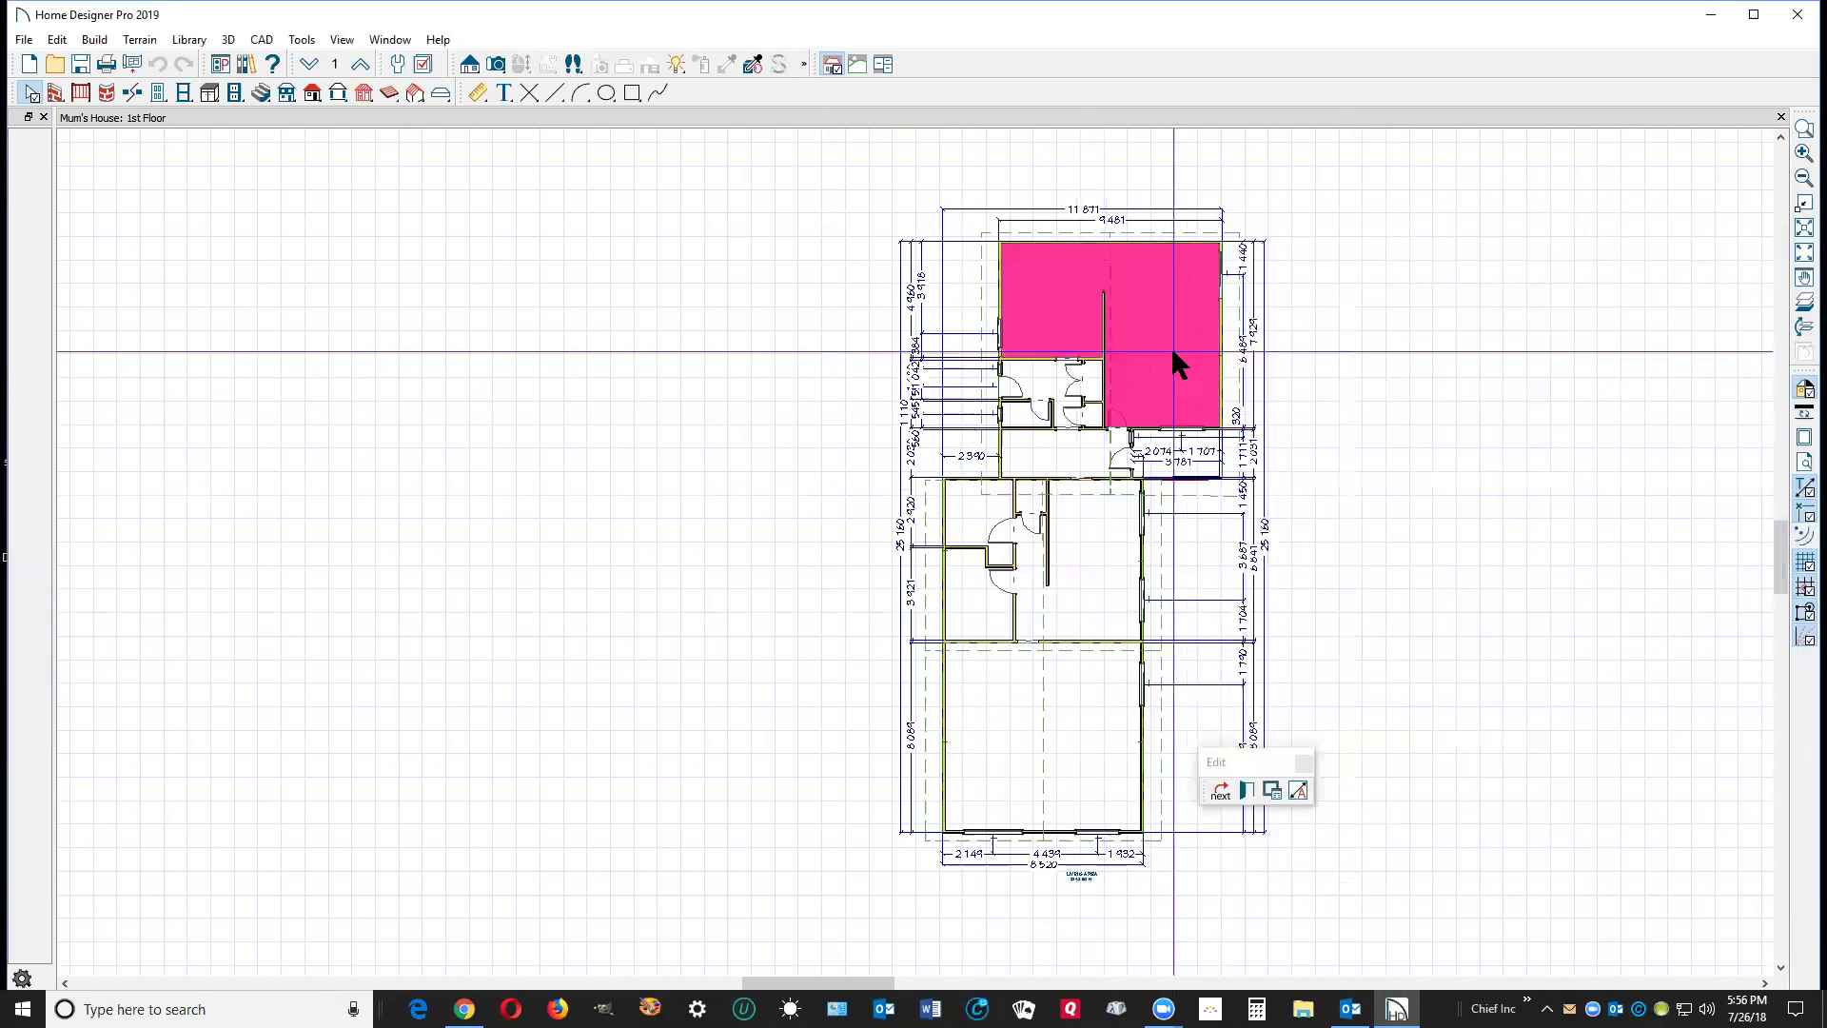
pyautogui.click(1205, 254)
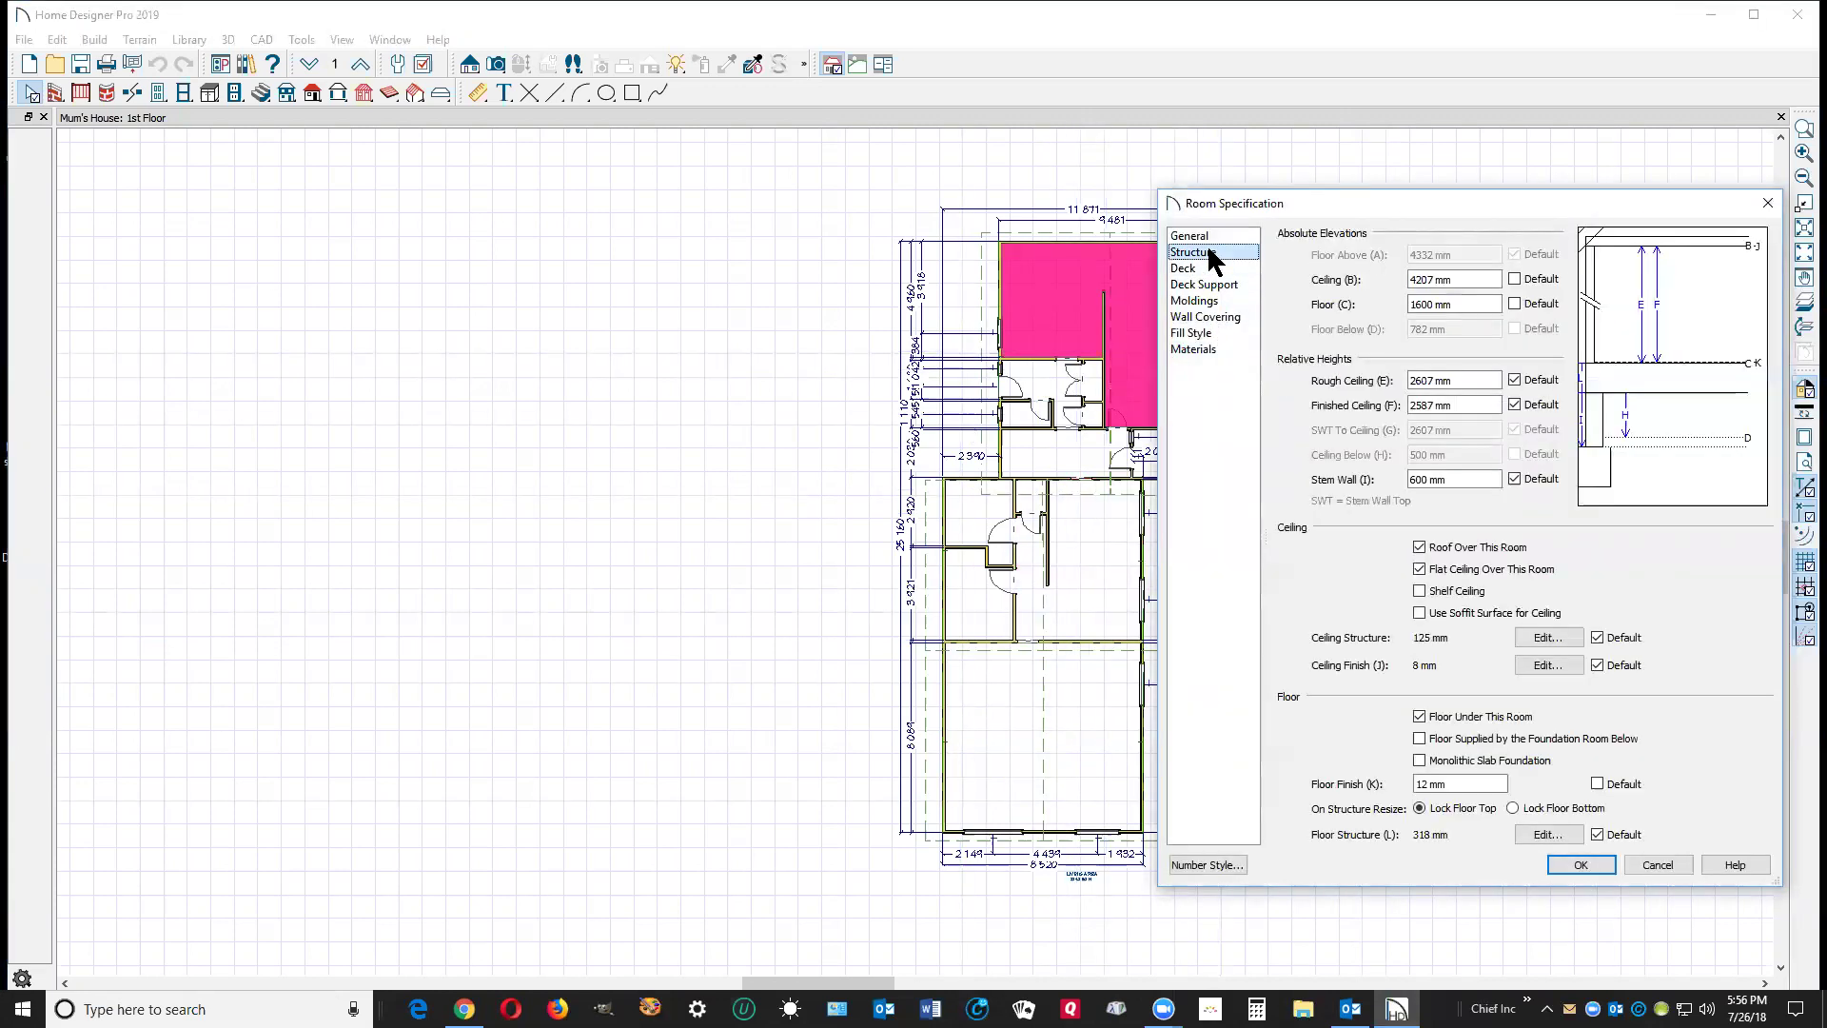
pyautogui.click(1661, 866)
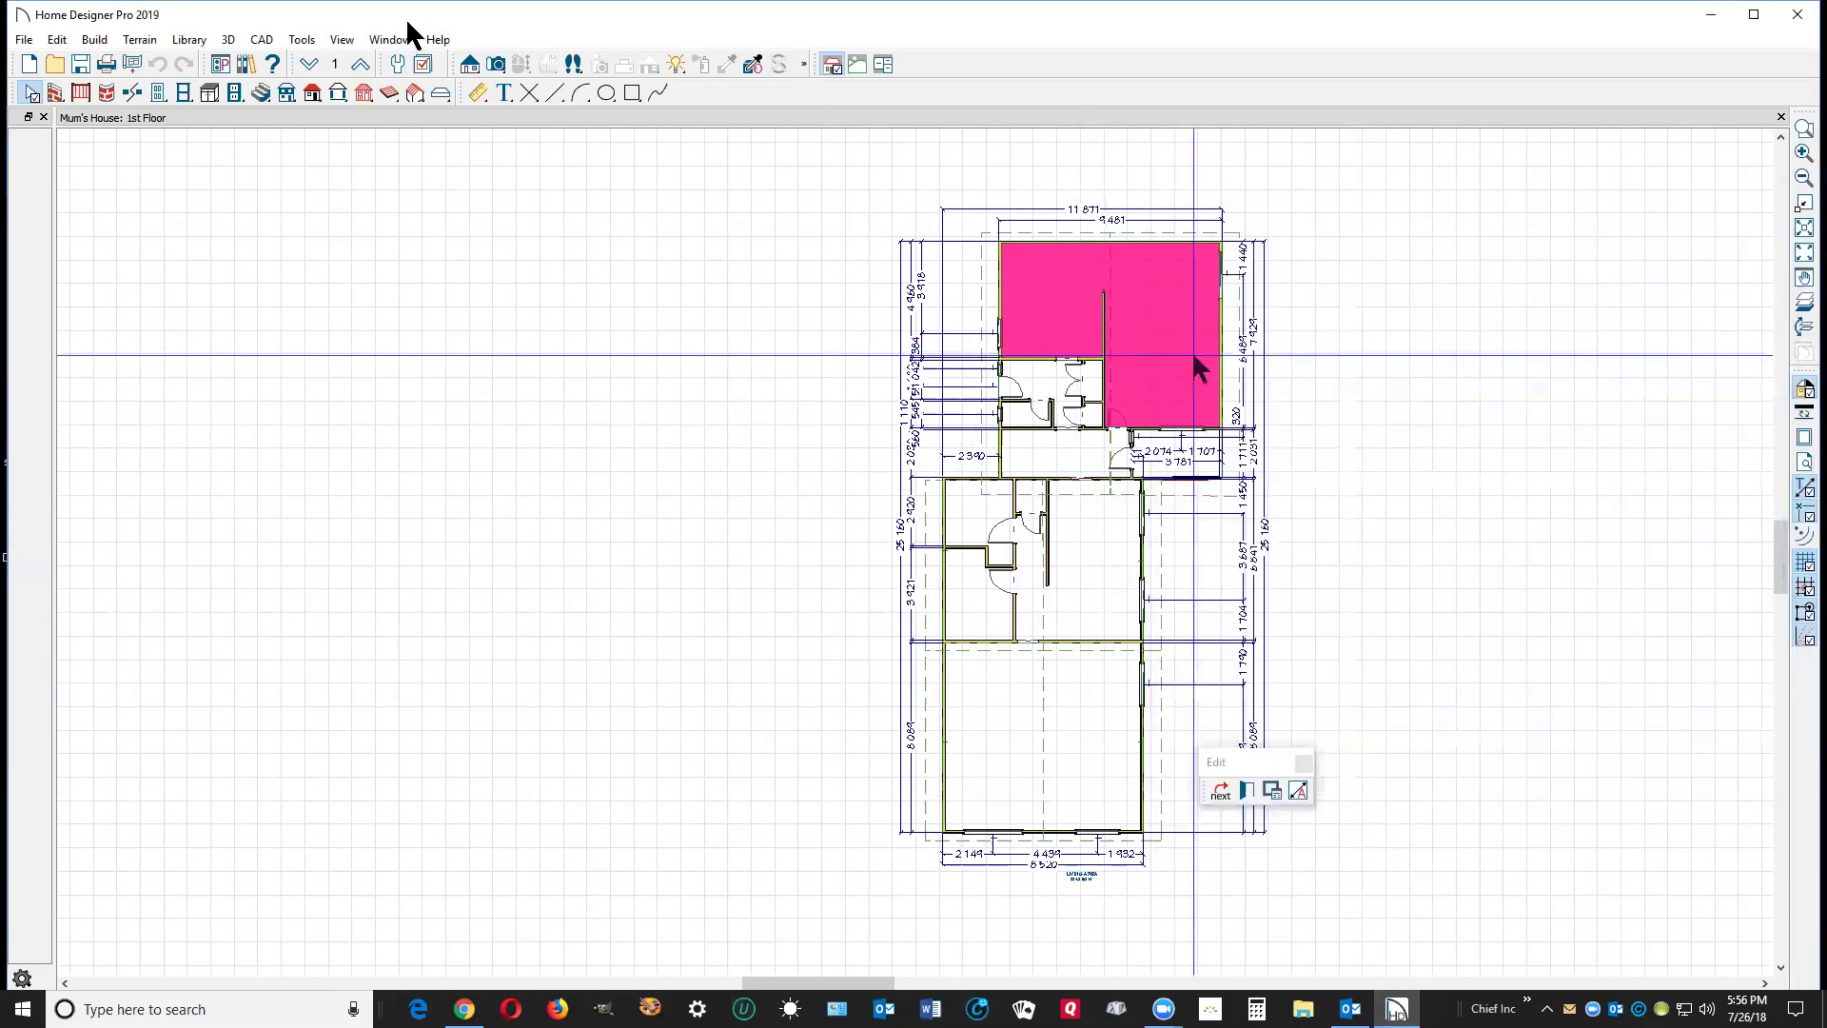
# Review the 1st floor's Current Floor default heights and leave them unchanged.
pyautogui.click(59, 41)
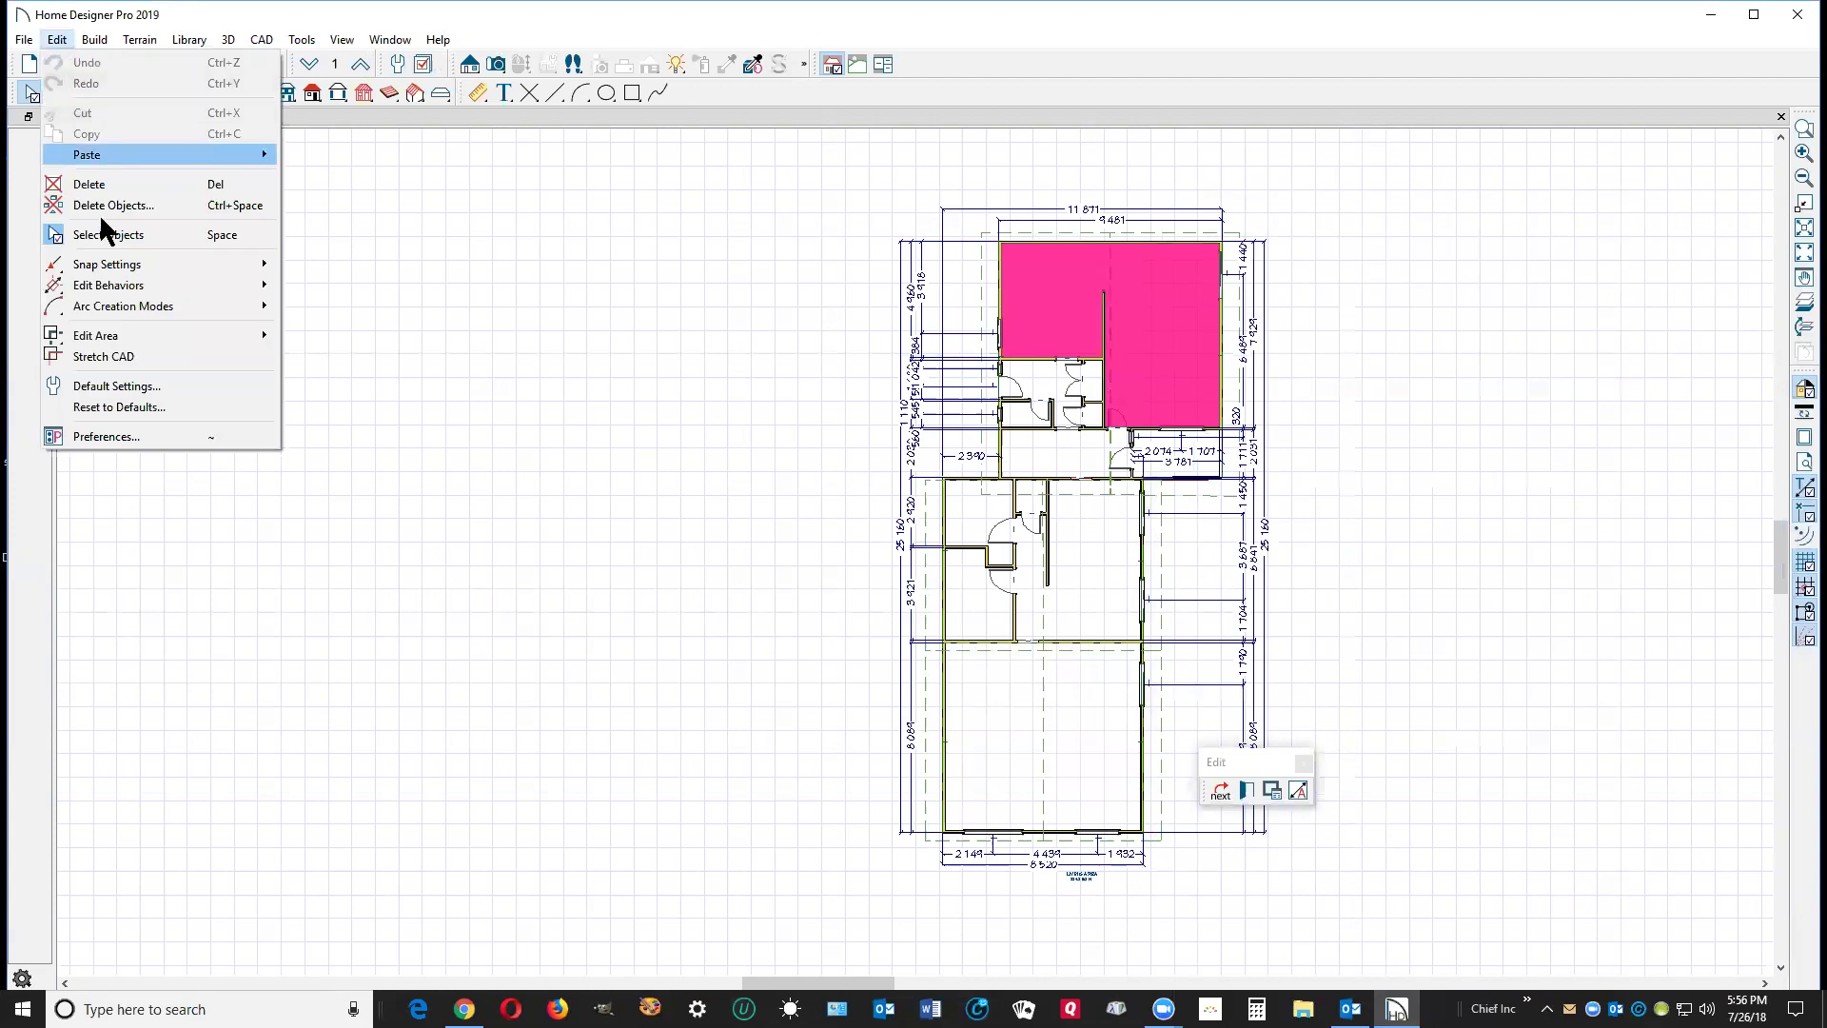
pyautogui.click(153, 386)
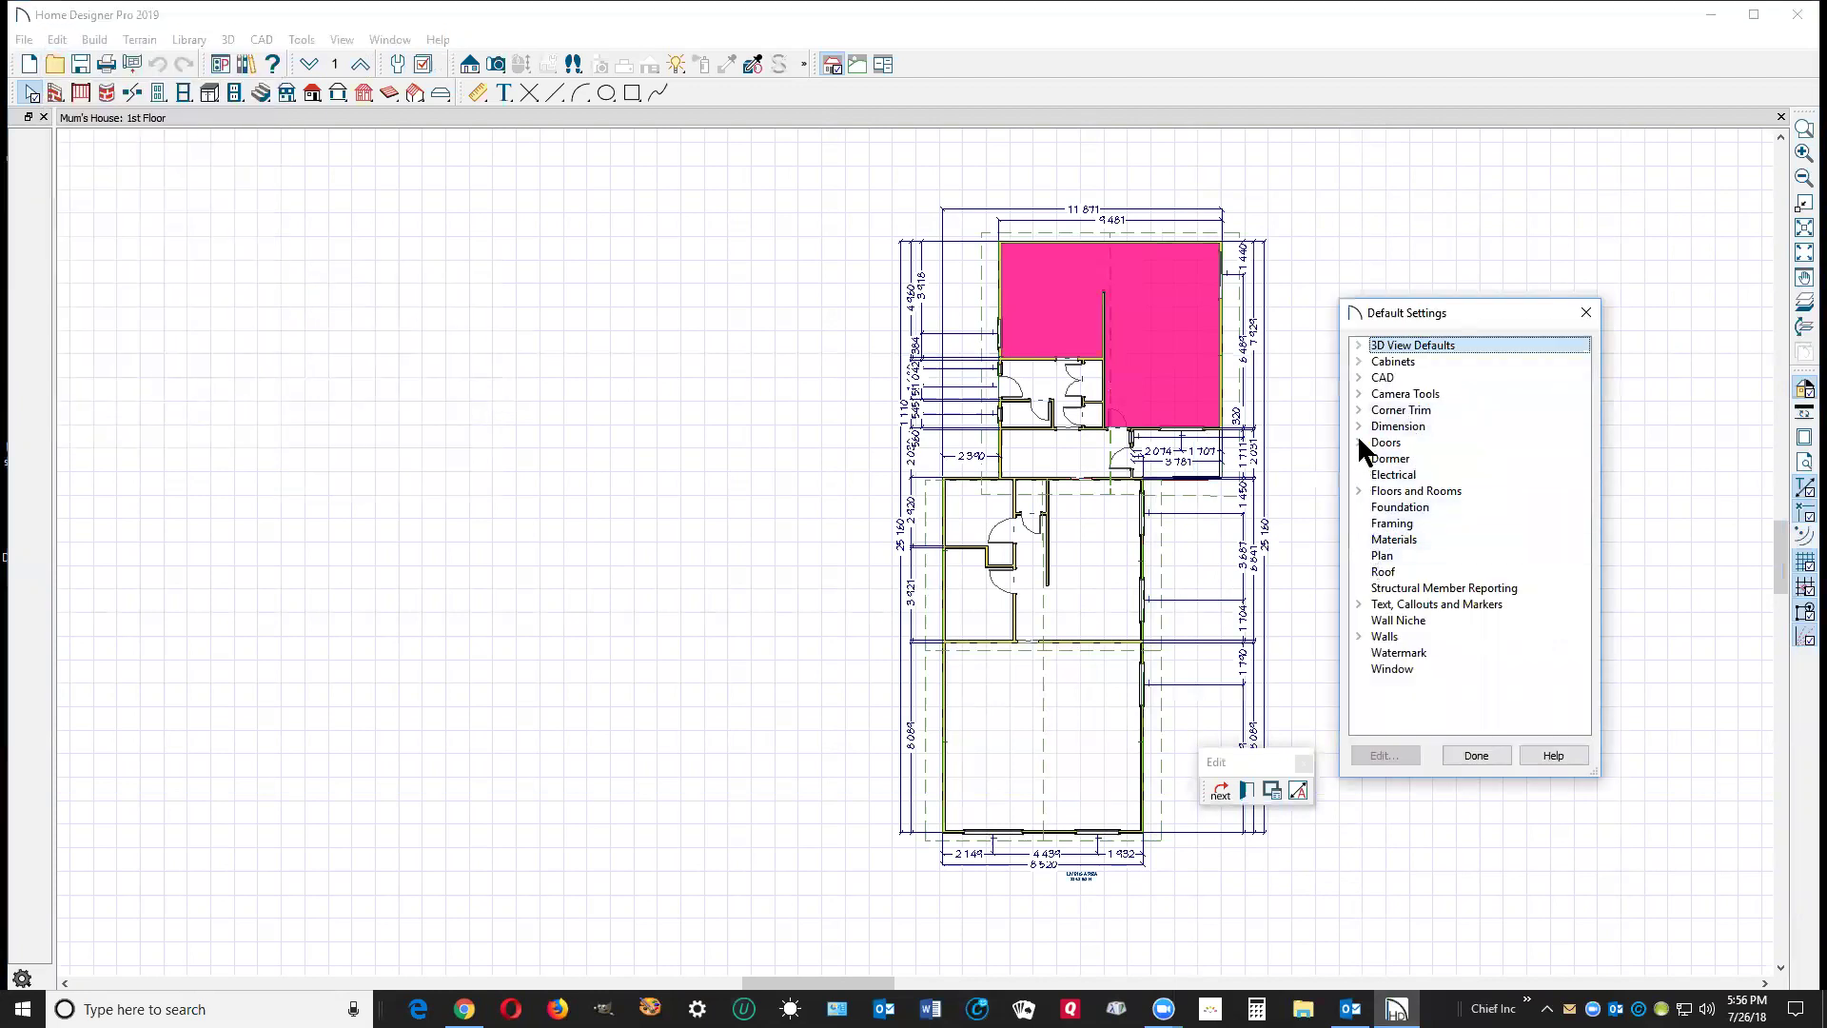
pyautogui.click(1358, 490)
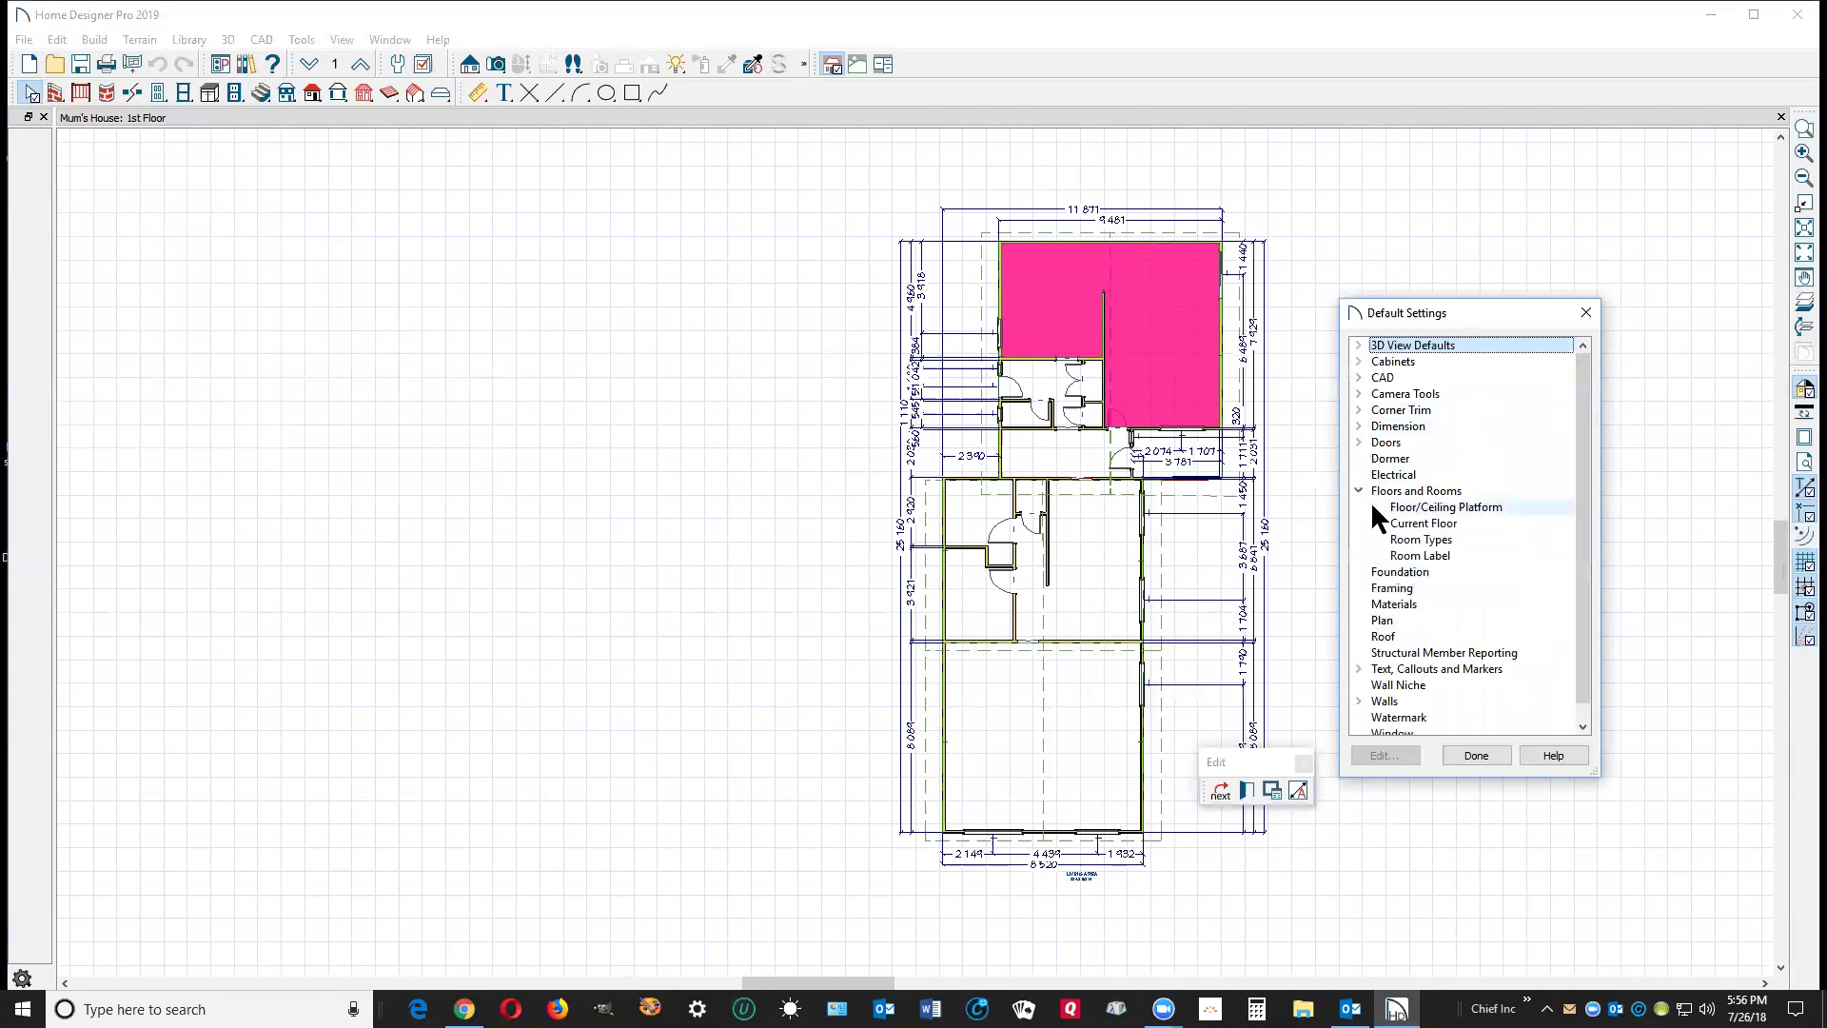
pyautogui.click(1416, 523)
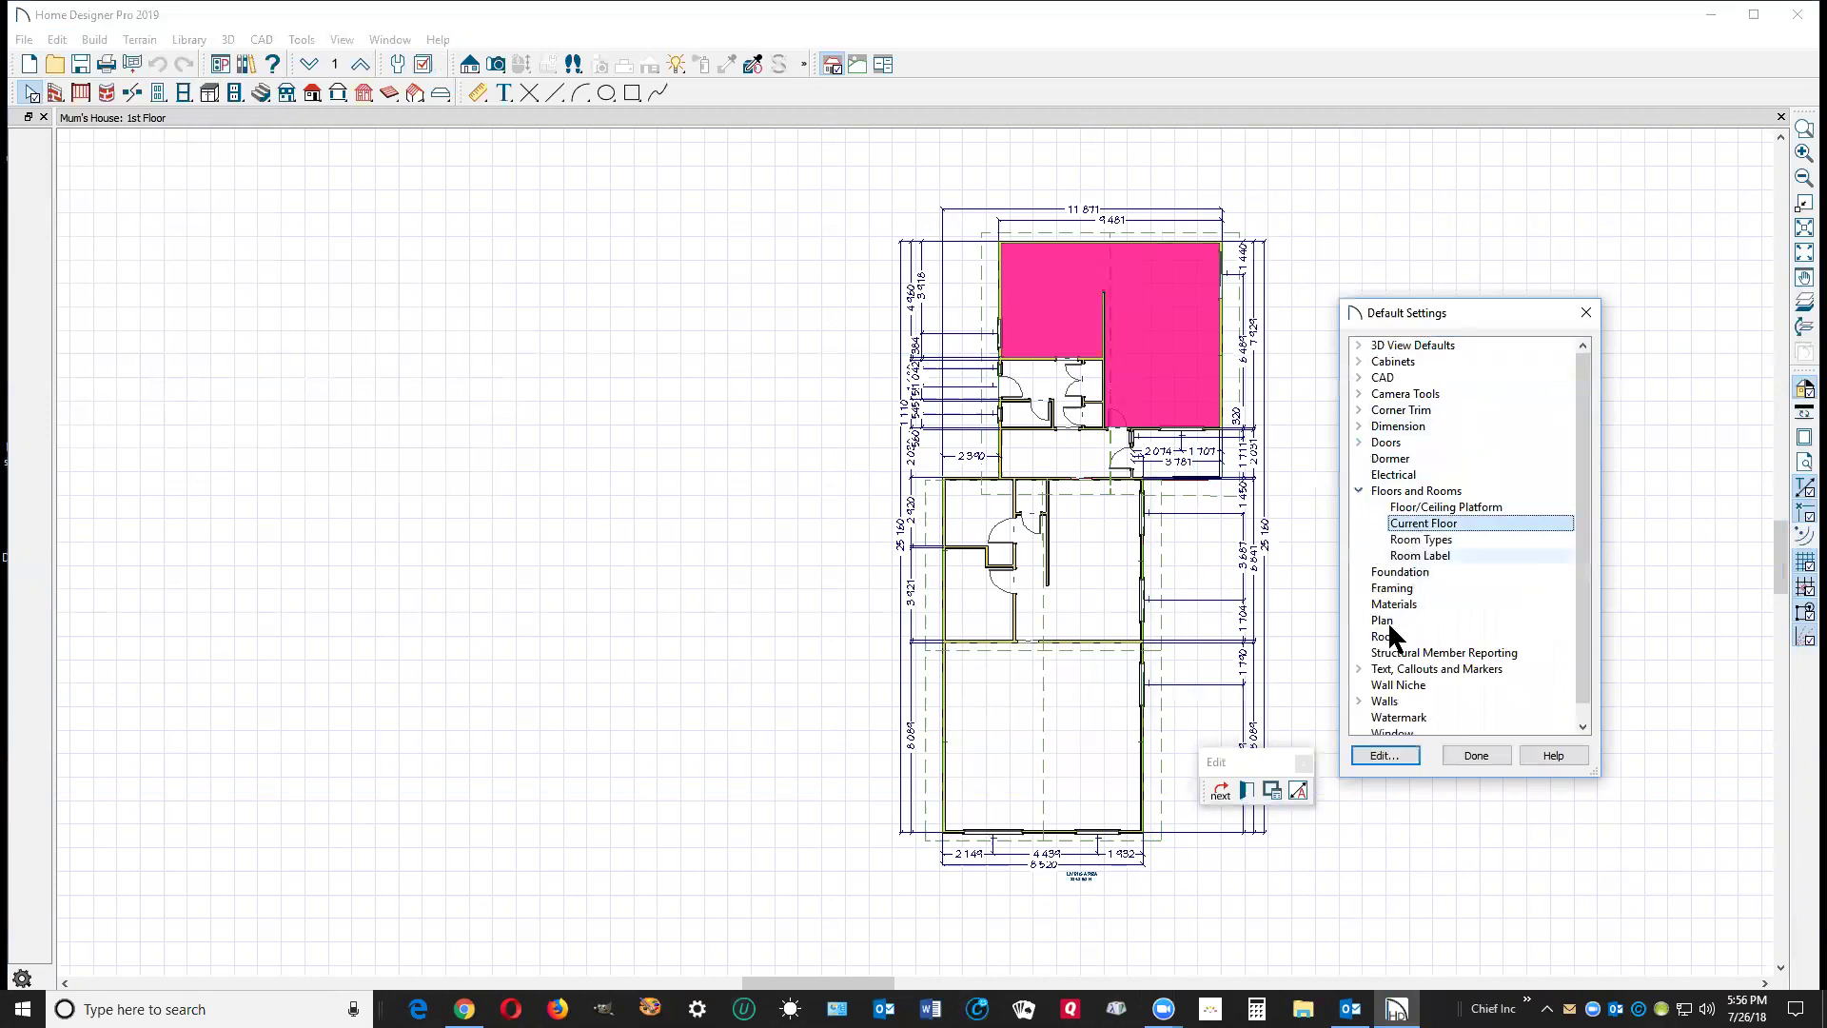
pyautogui.click(1382, 756)
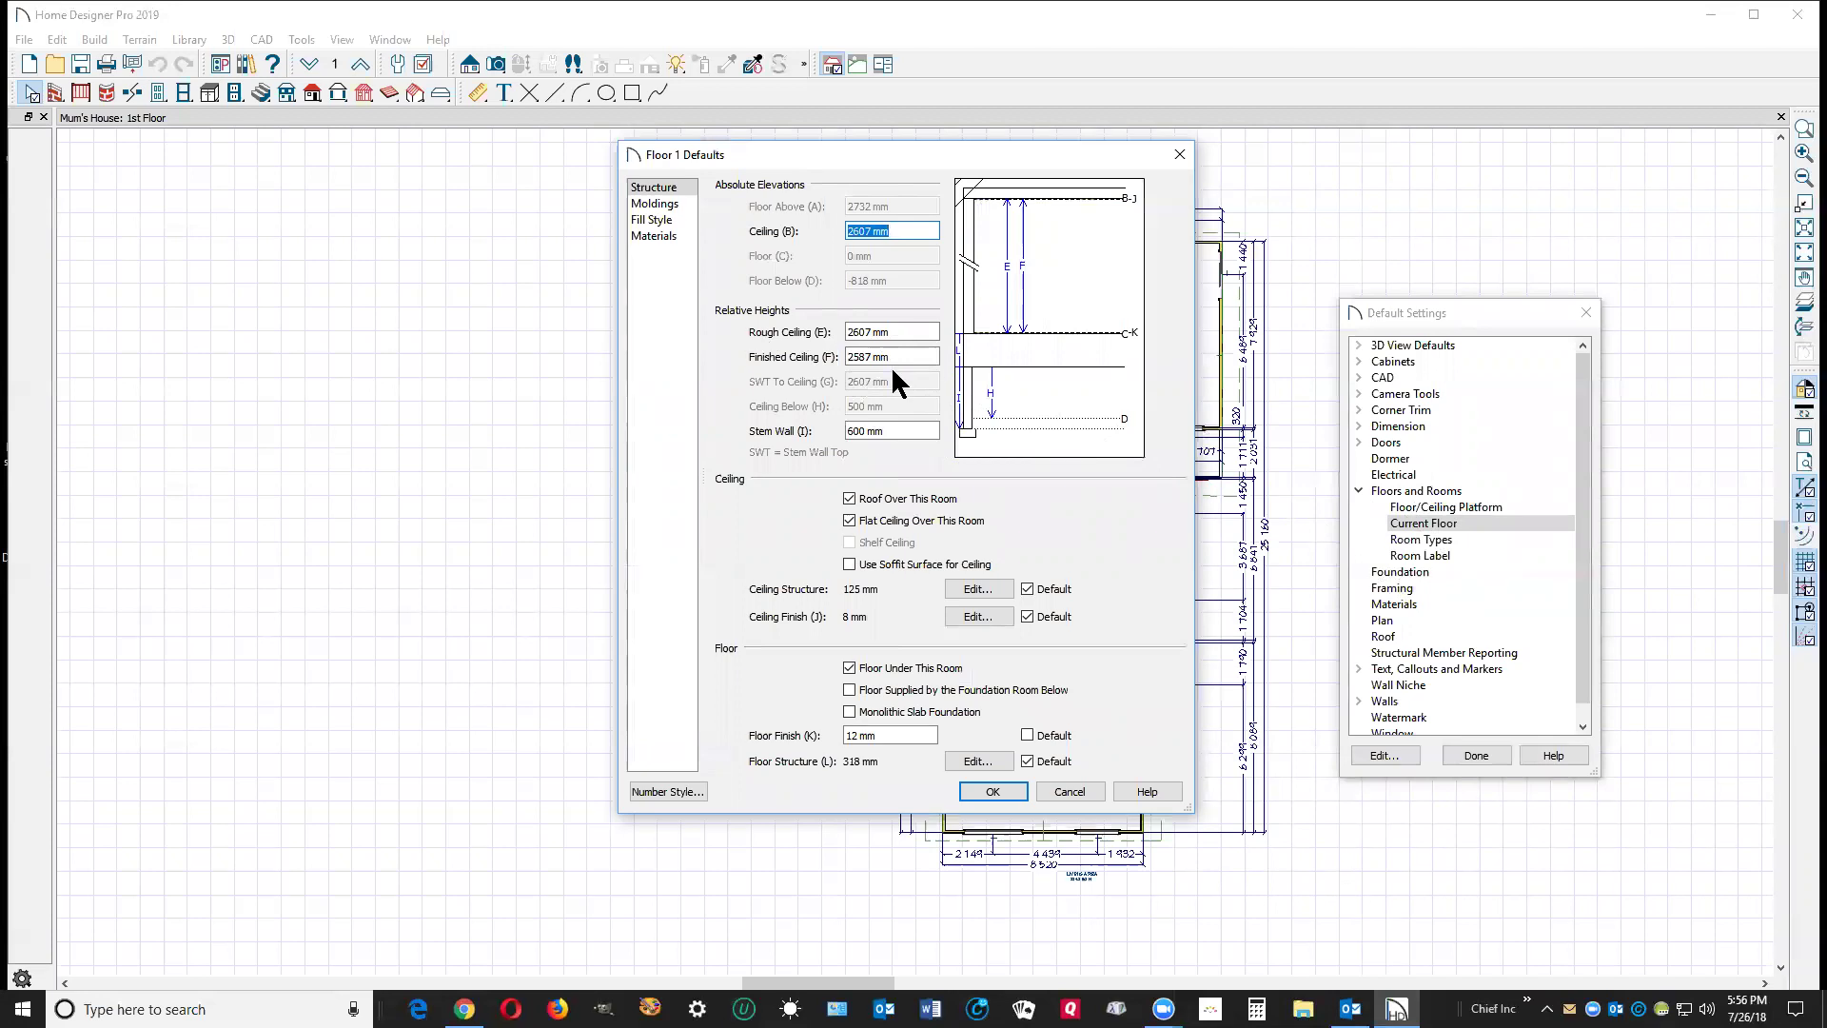
pyautogui.click(1072, 794)
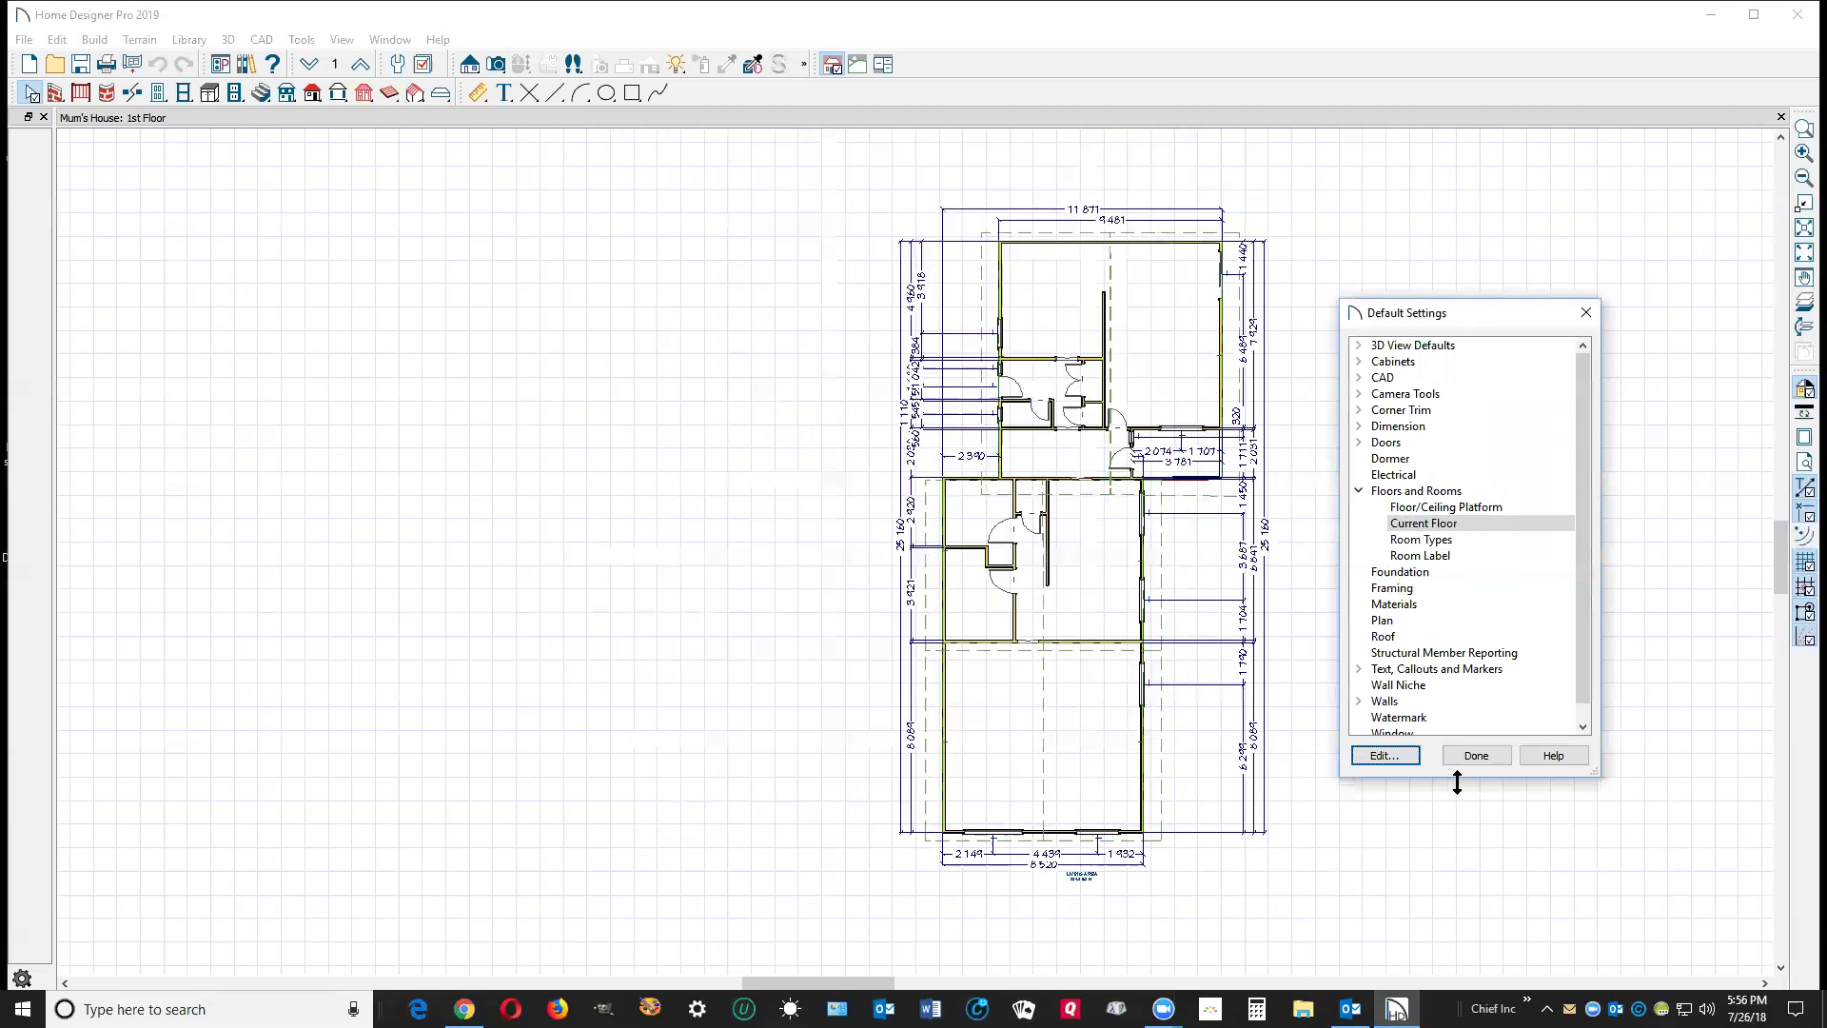
pyautogui.click(1476, 756)
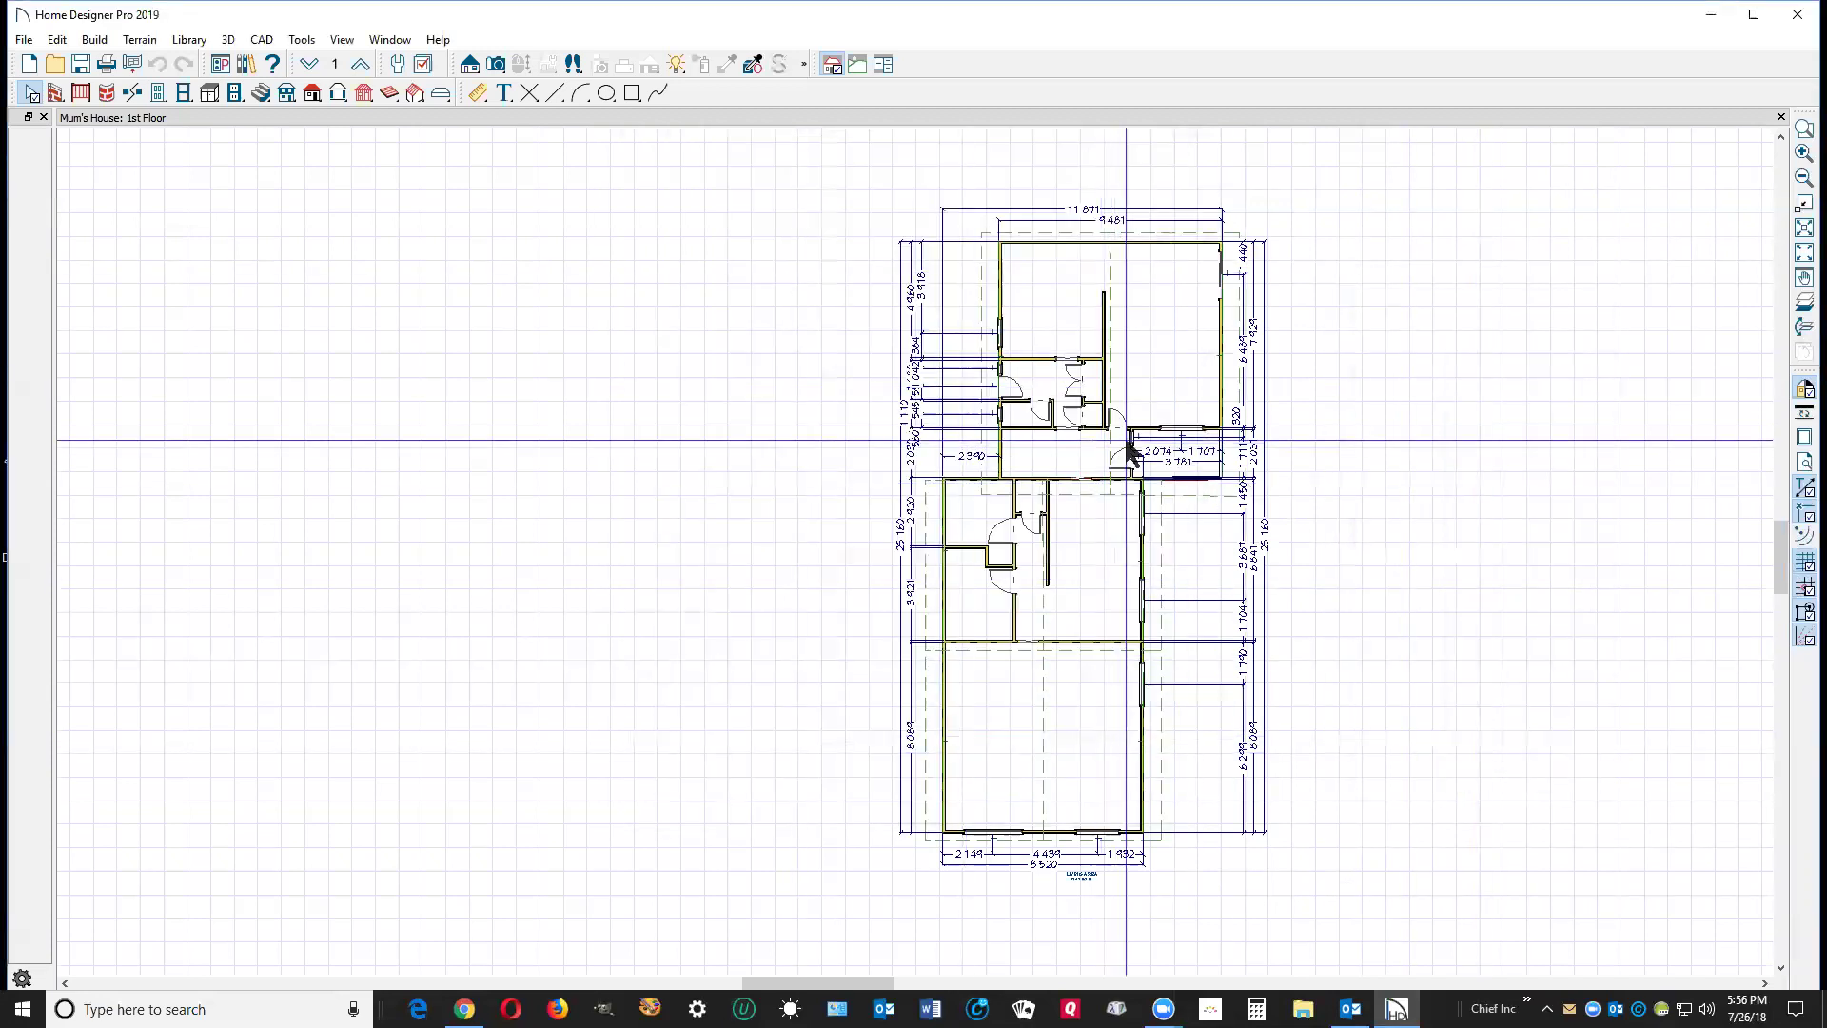
# Move down to the foundation plan and inspect its top and middle rooms' elevations.
pyautogui.click(308, 65)
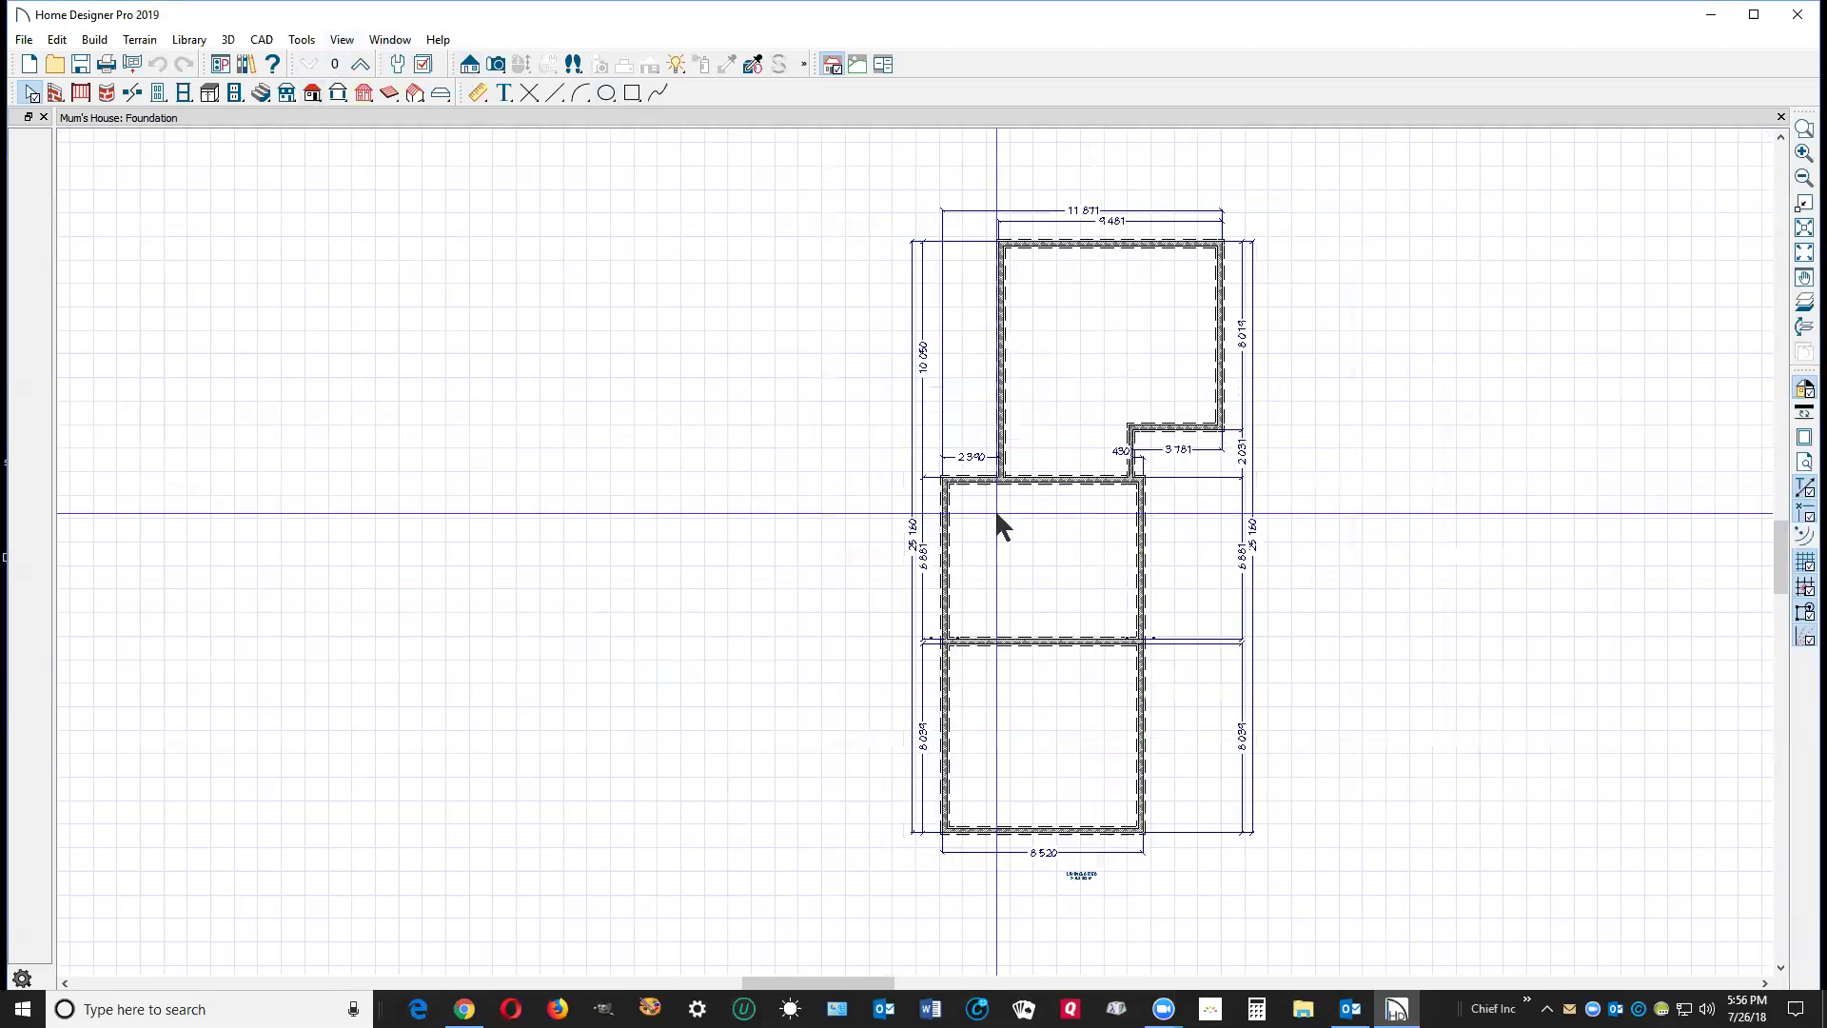
pyautogui.doubleClick(1085, 413)
pyautogui.click(1204, 253)
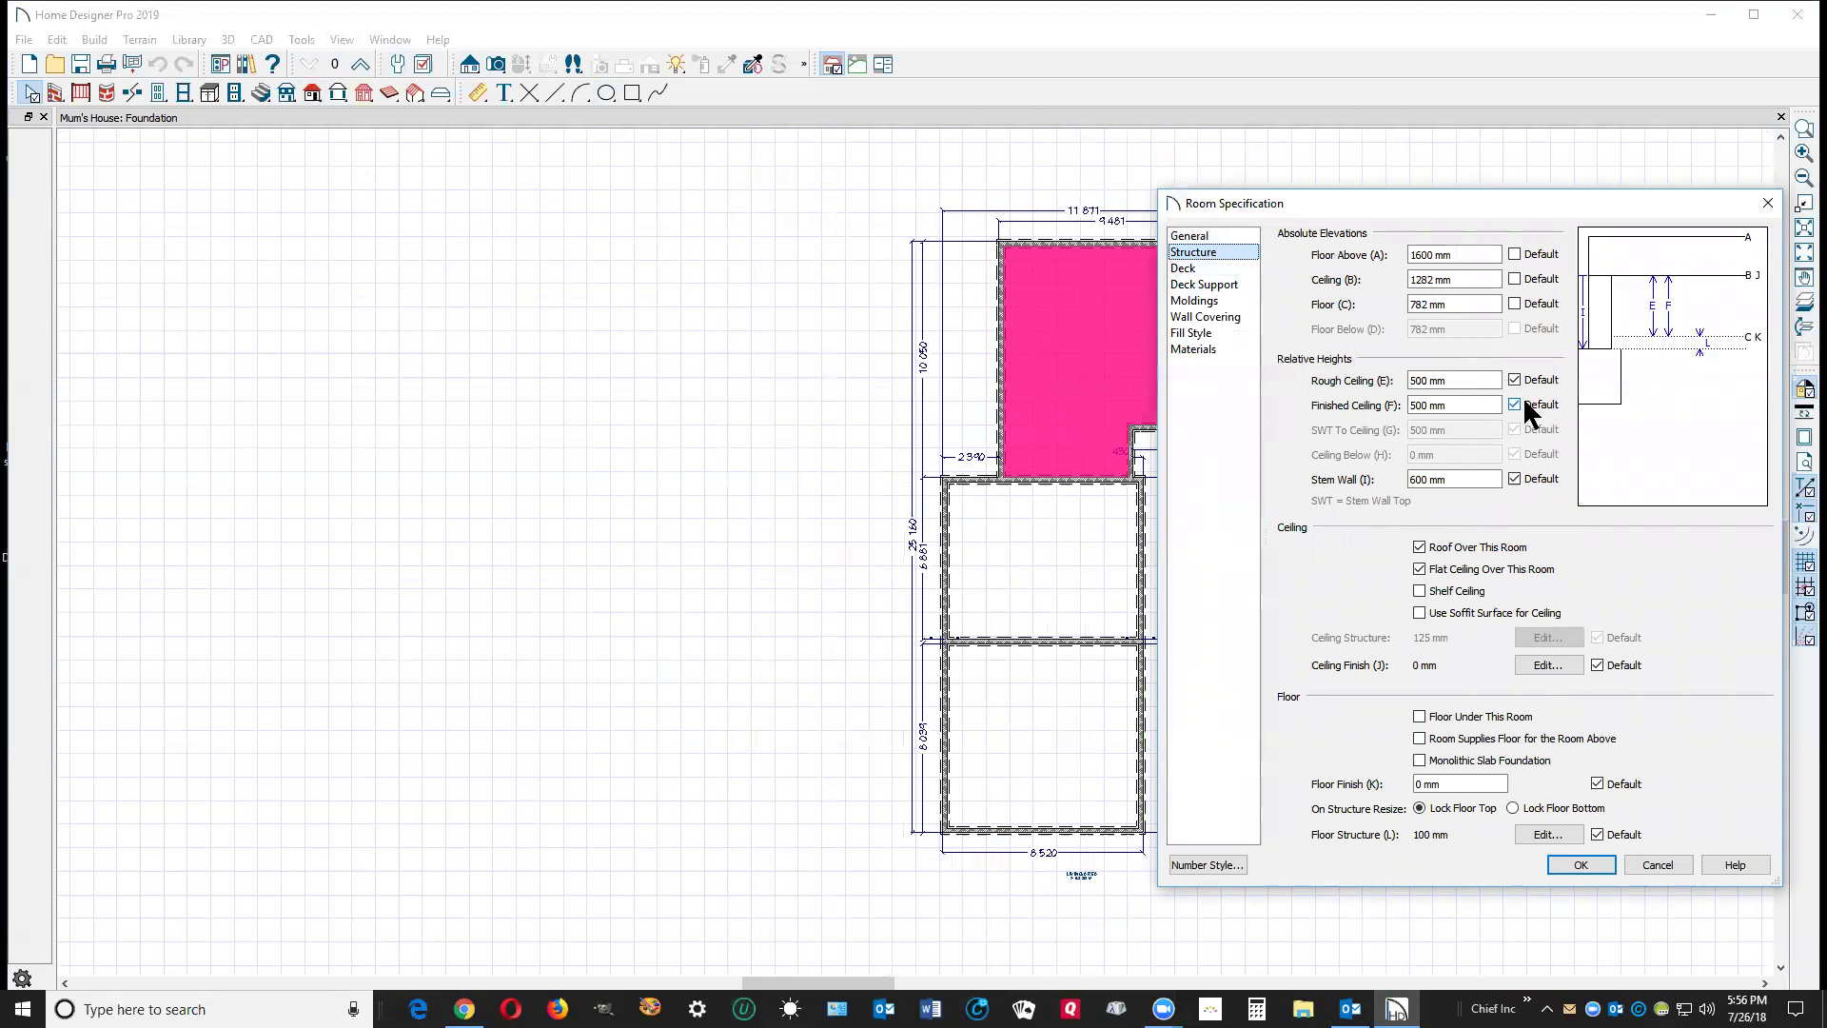
pyautogui.click(1657, 865)
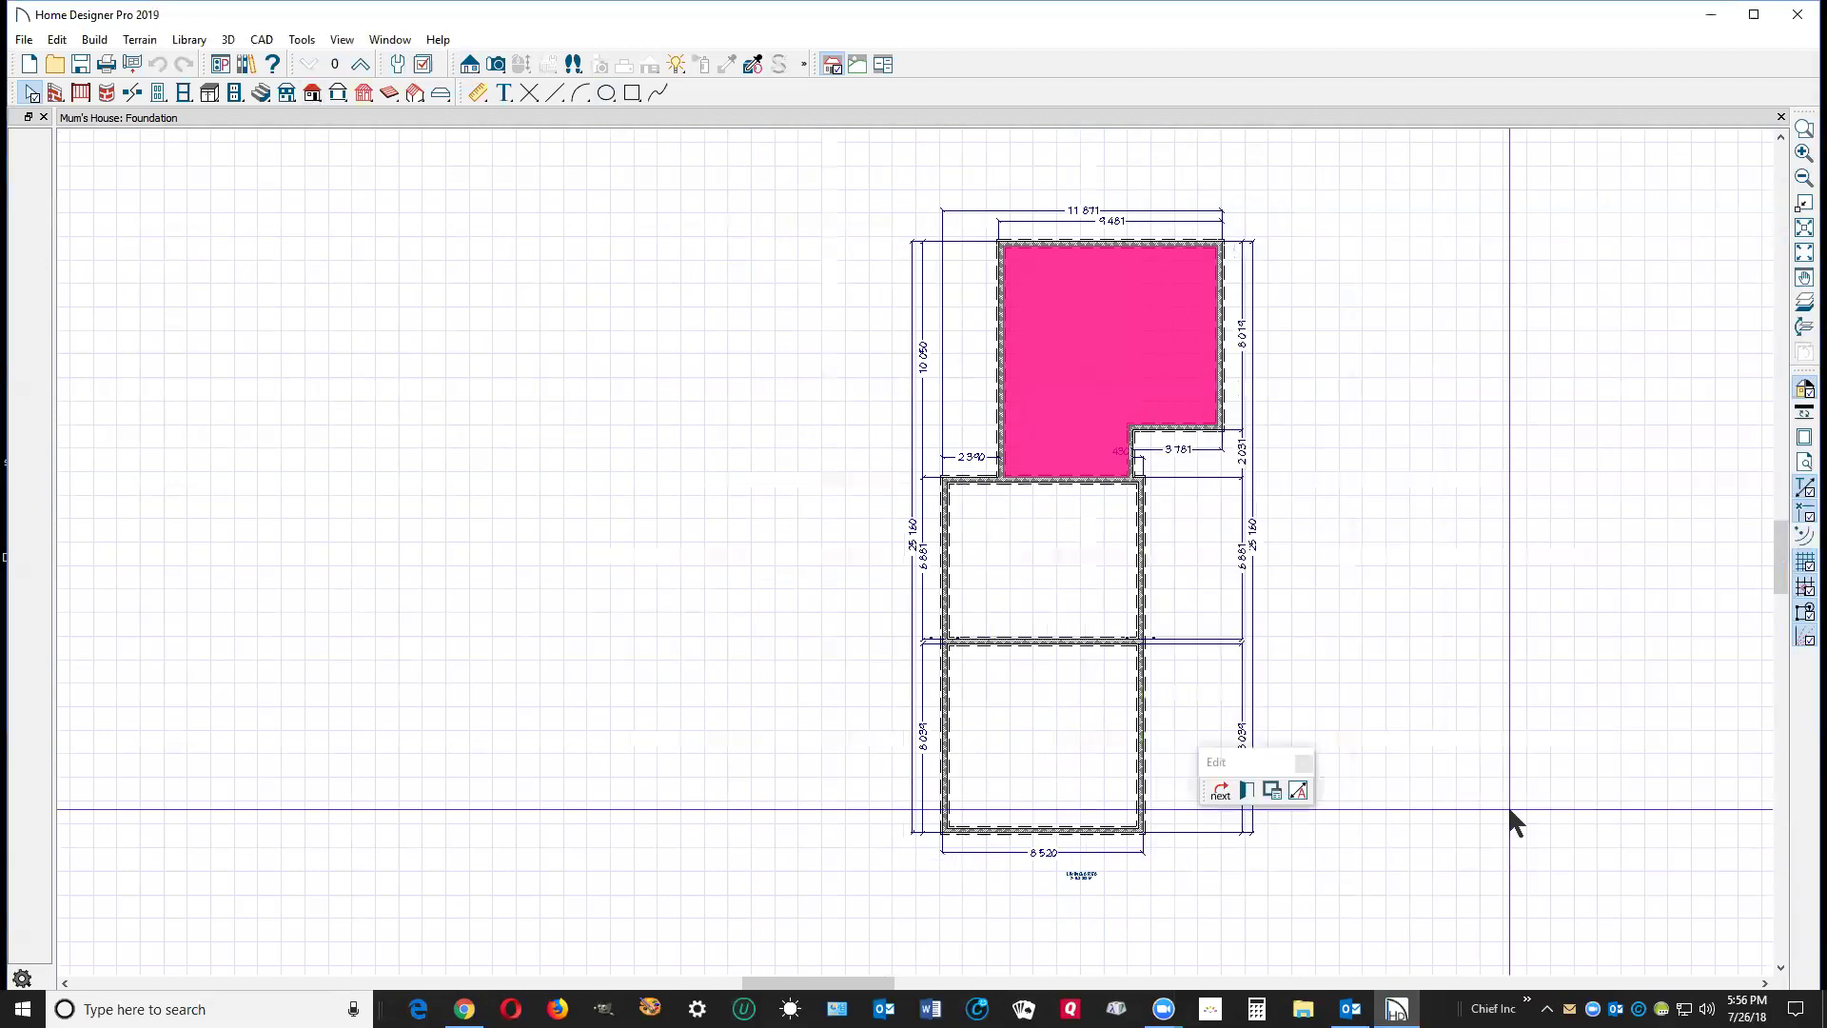
pyautogui.doubleClick(1020, 557)
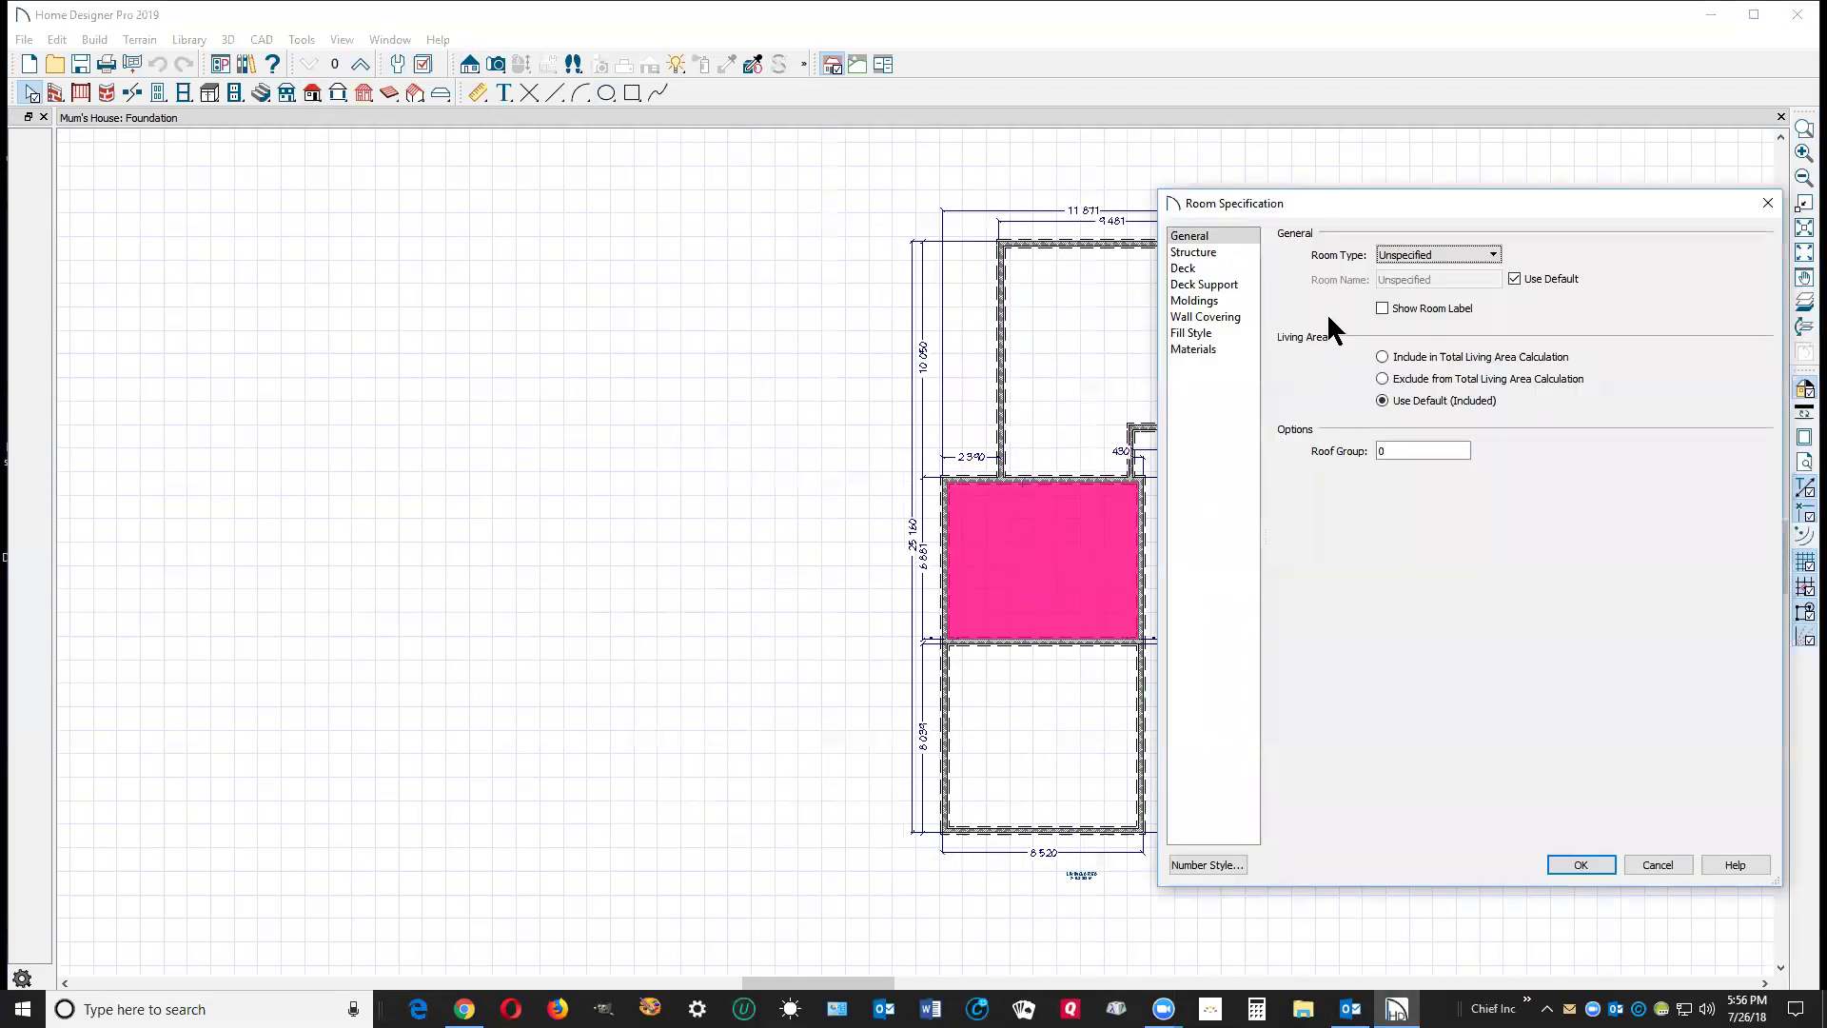
pyautogui.click(1195, 252)
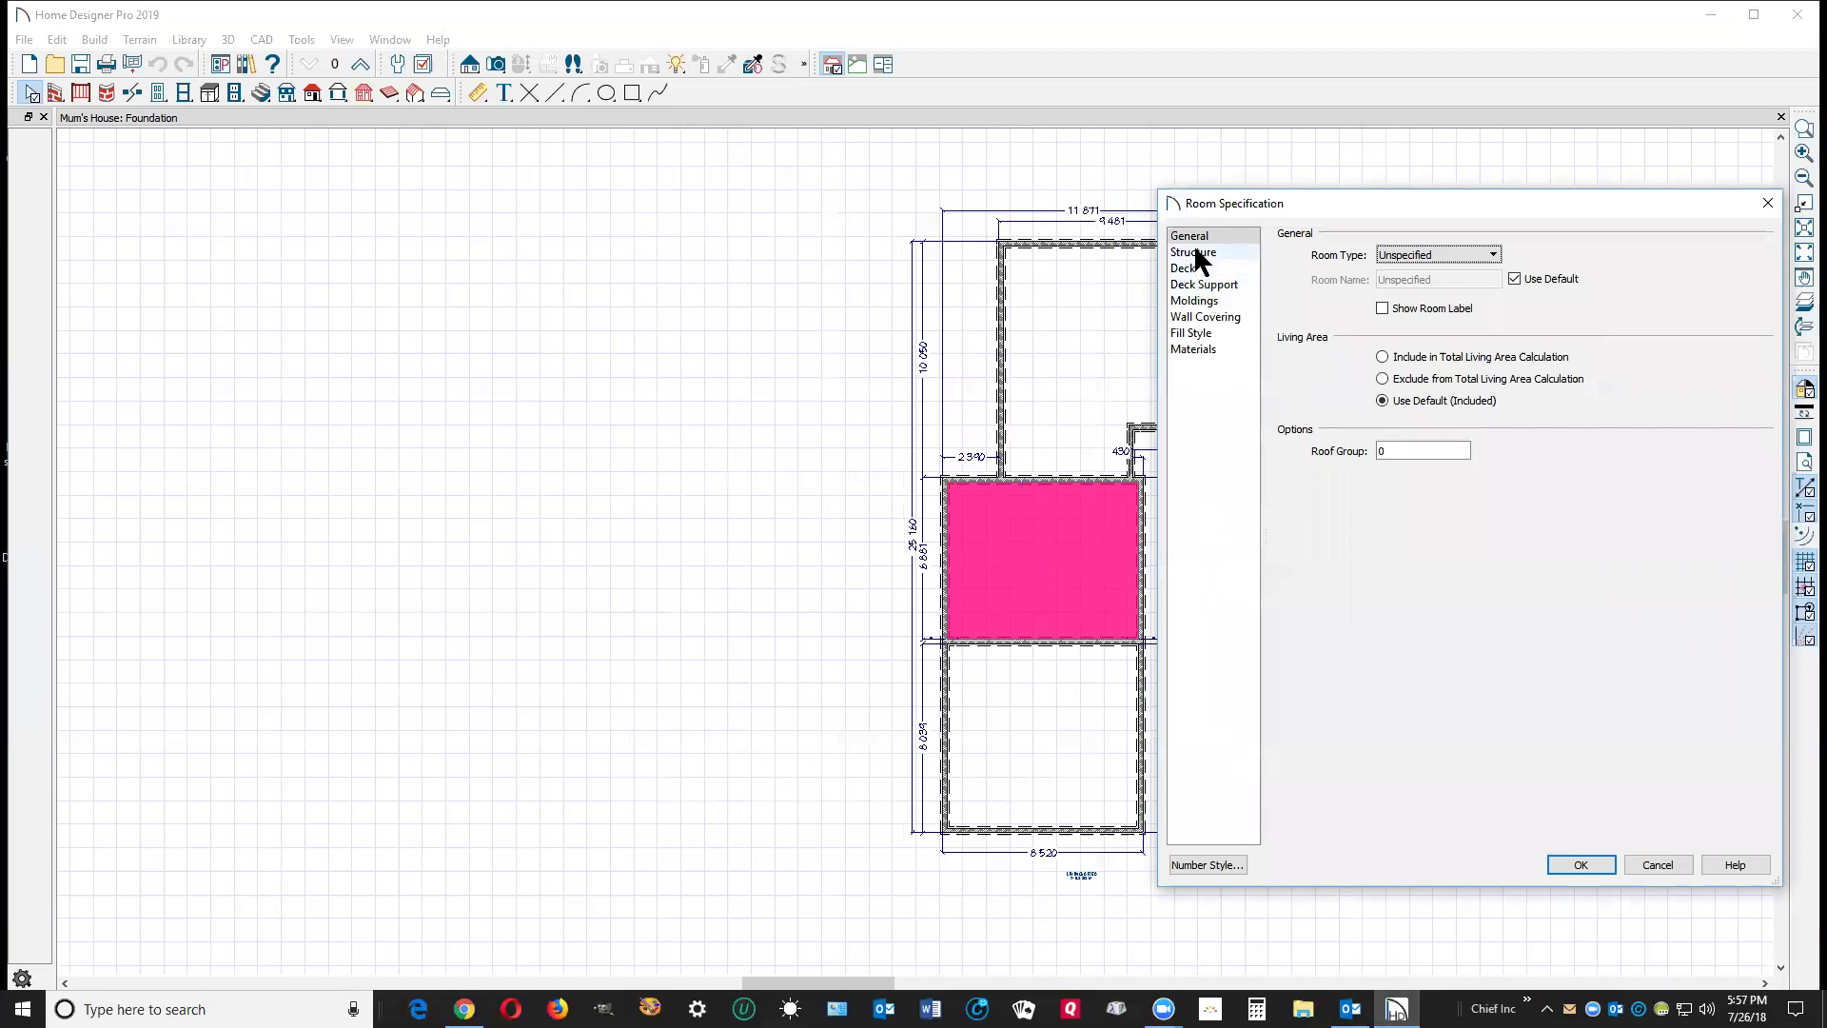
pyautogui.click(1660, 866)
# Check the Floor 0 foundation defaults (-818 mm floor) and close them unchanged.
pyautogui.click(61, 37)
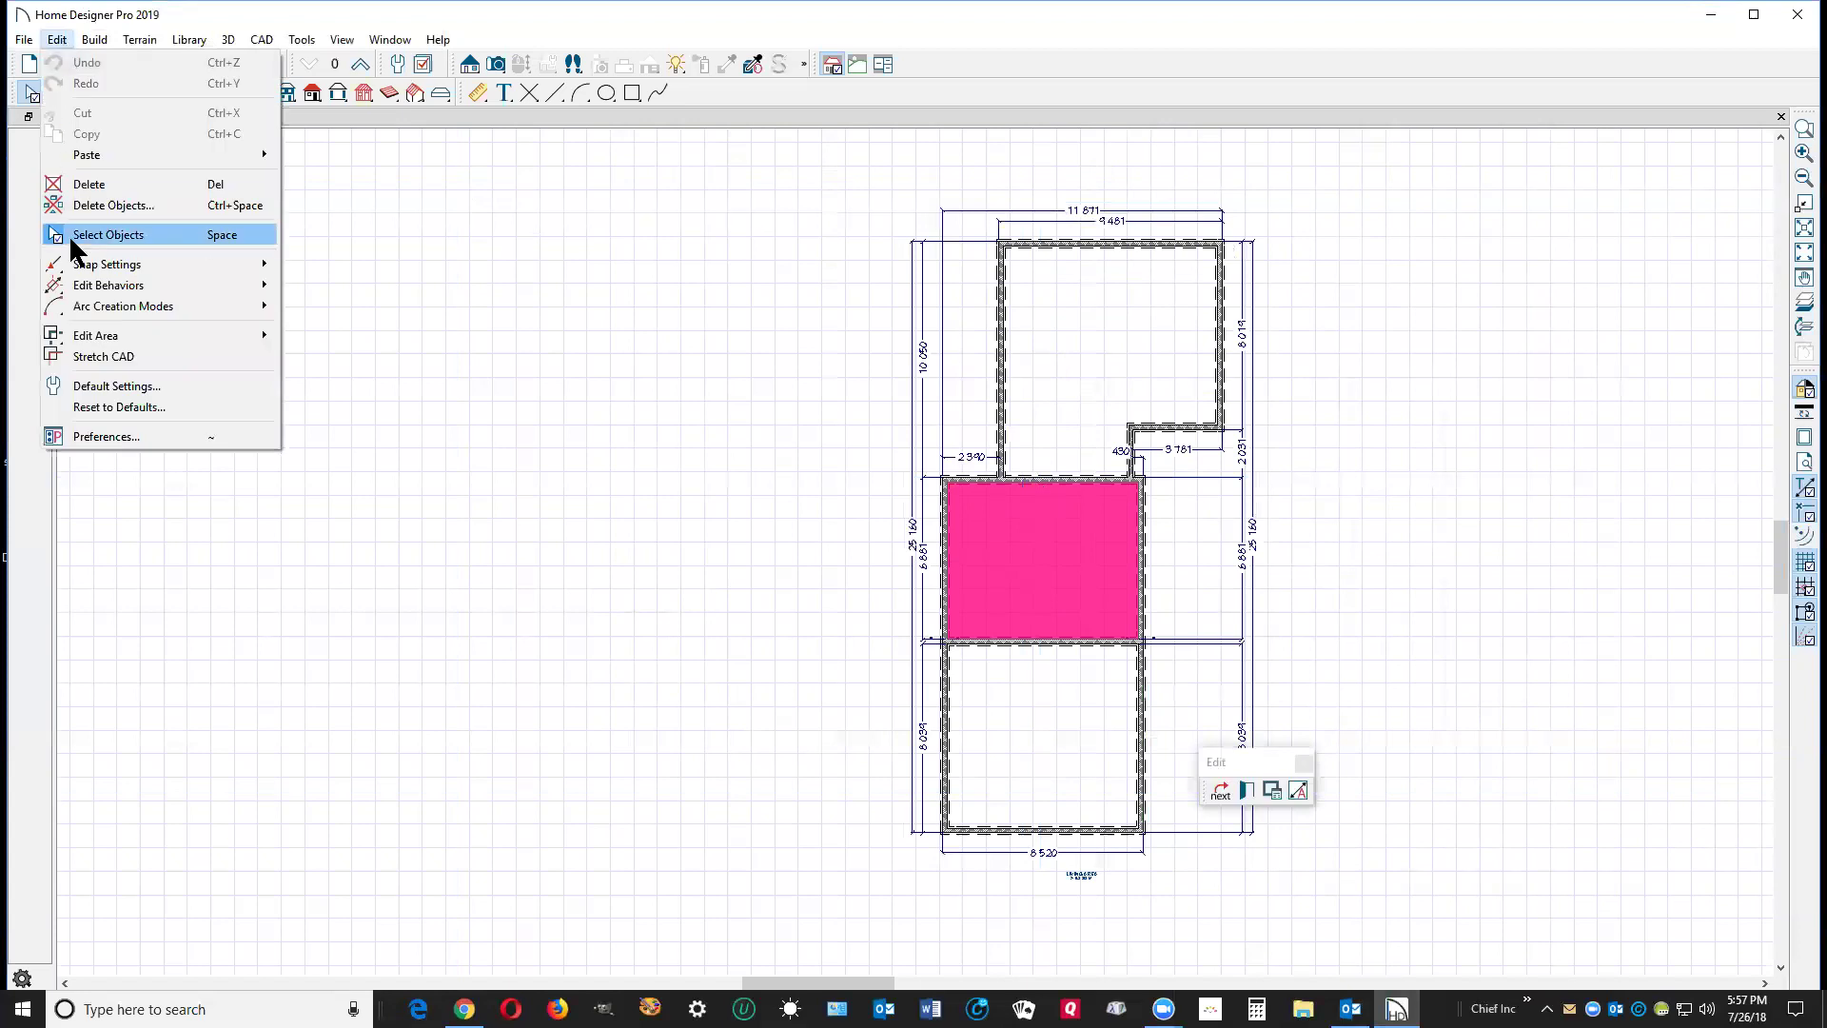
pyautogui.click(141, 384)
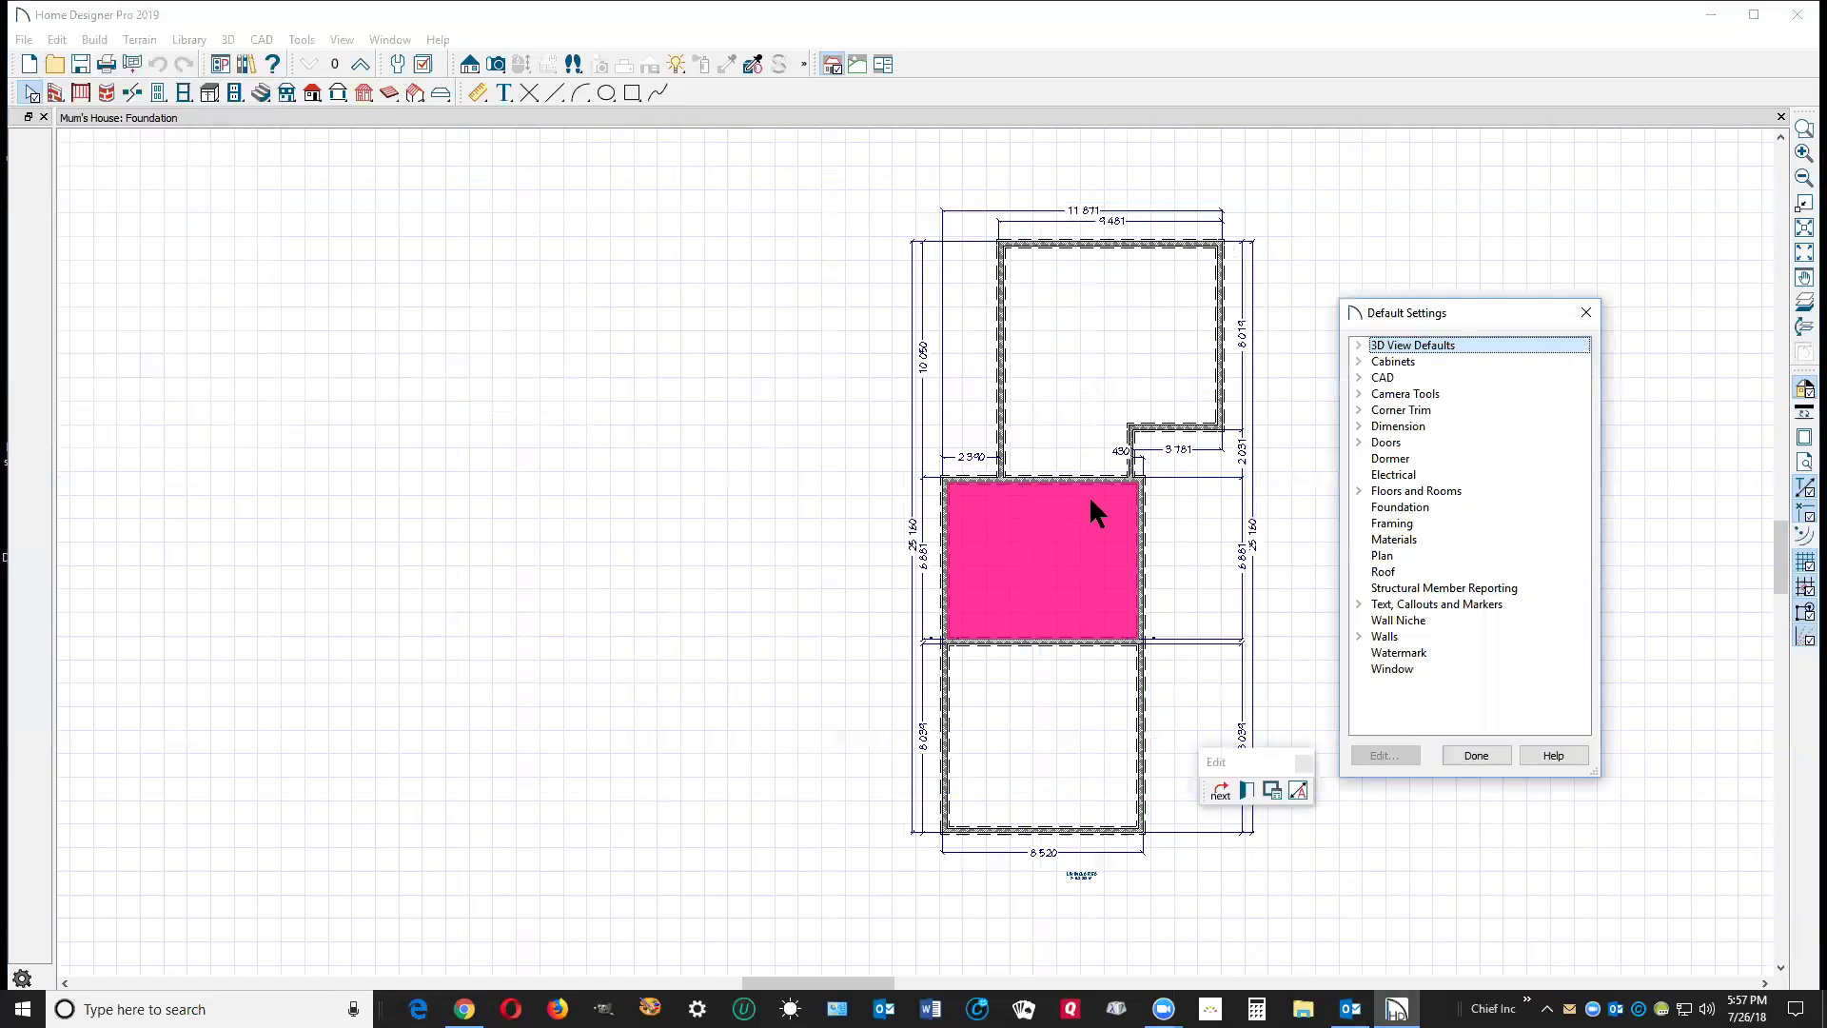
pyautogui.click(1358, 490)
pyautogui.click(1409, 523)
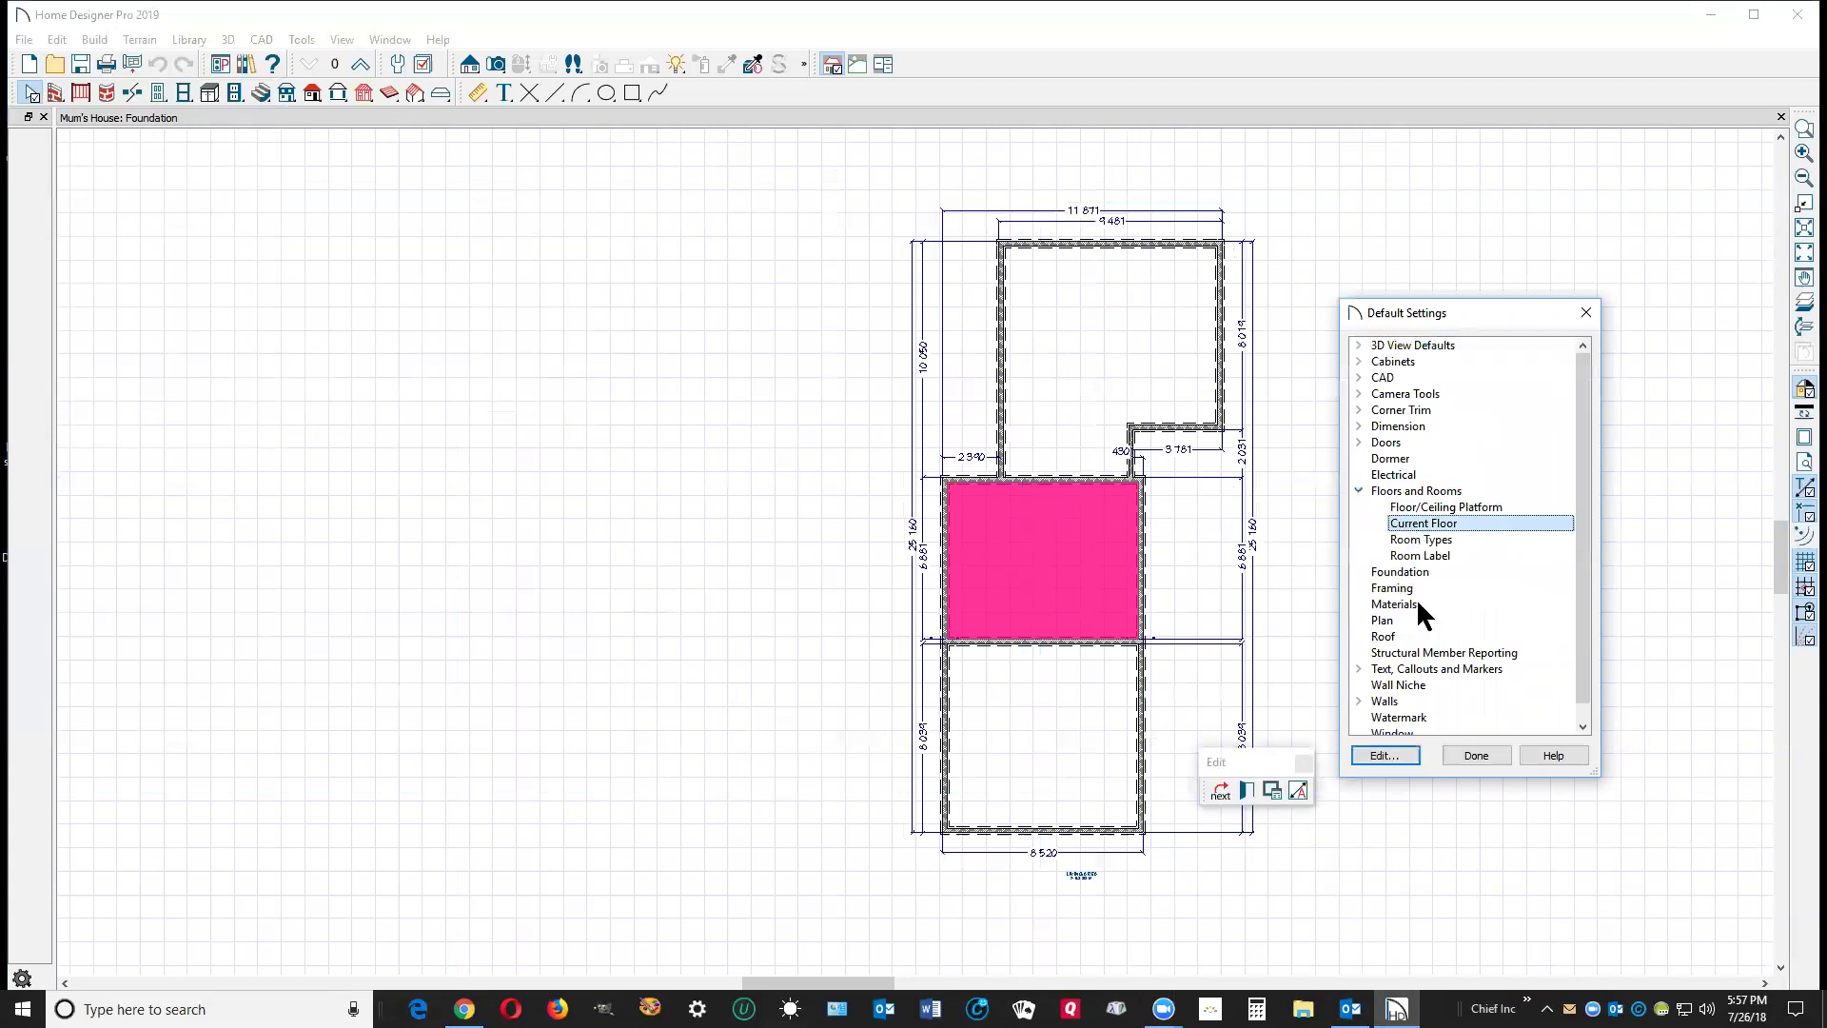
pyautogui.click(1385, 755)
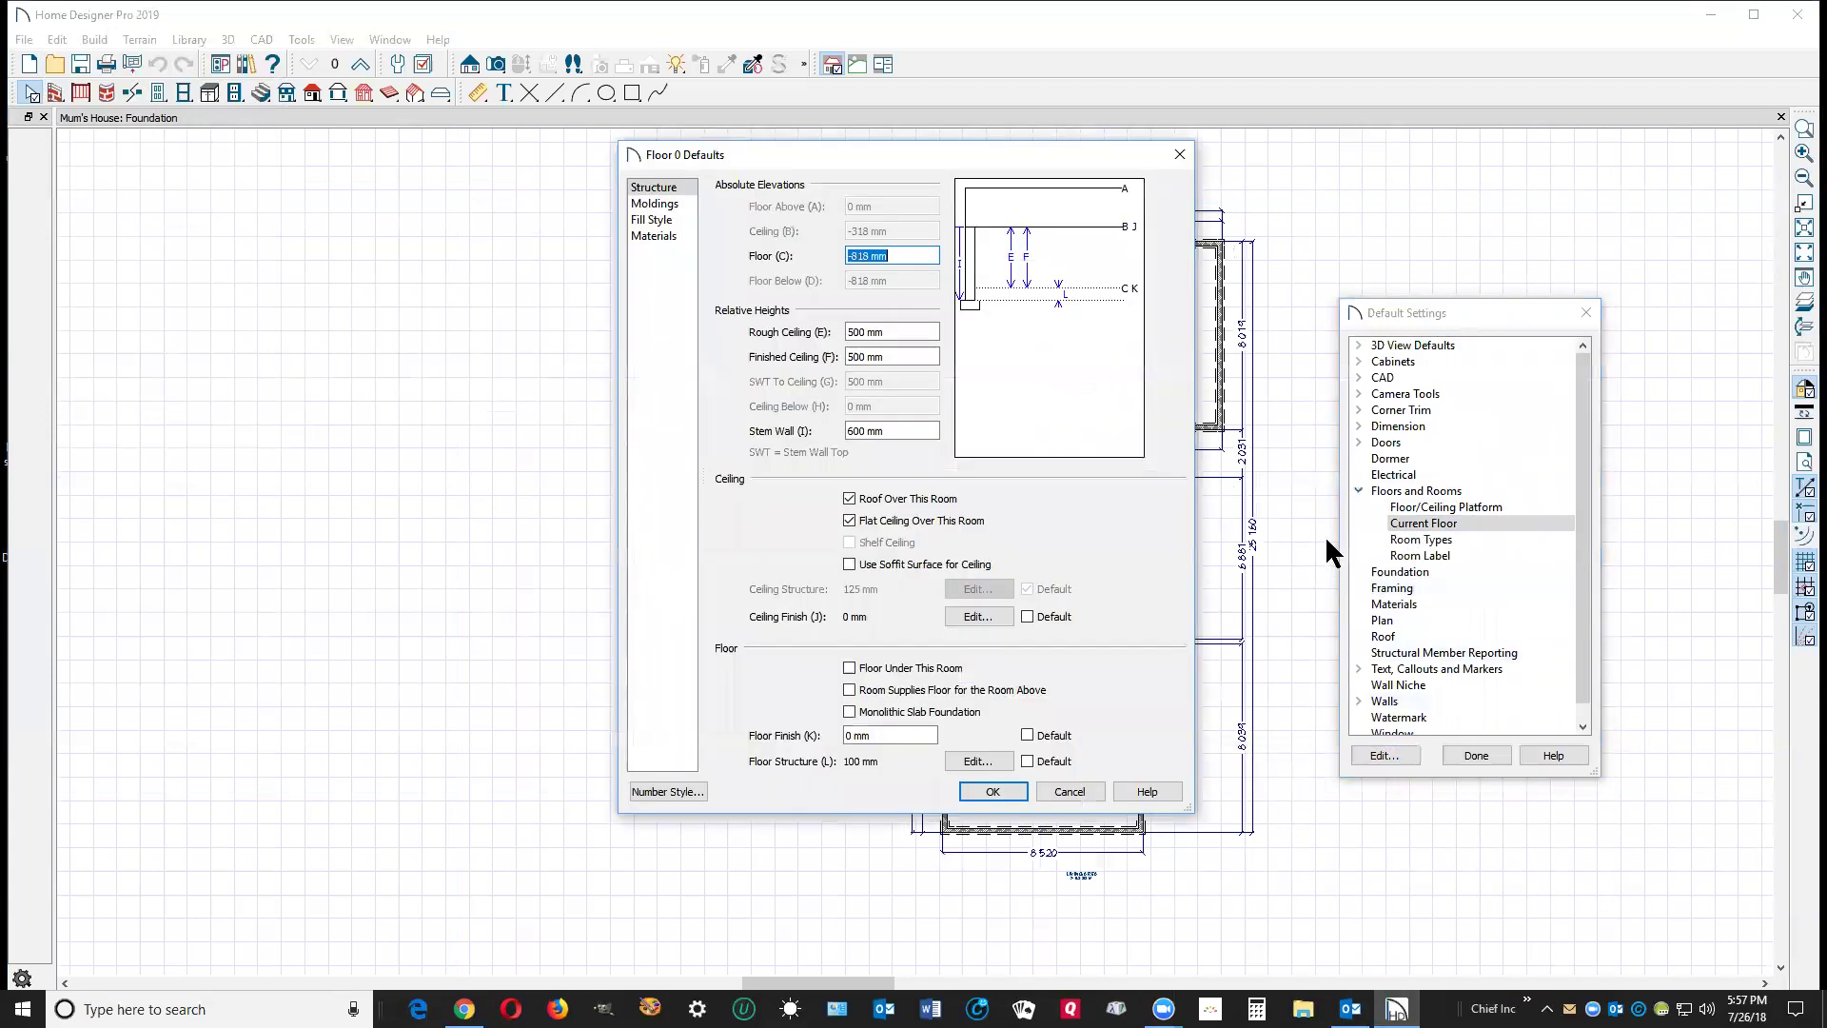
pyautogui.click(1070, 790)
pyautogui.click(1485, 756)
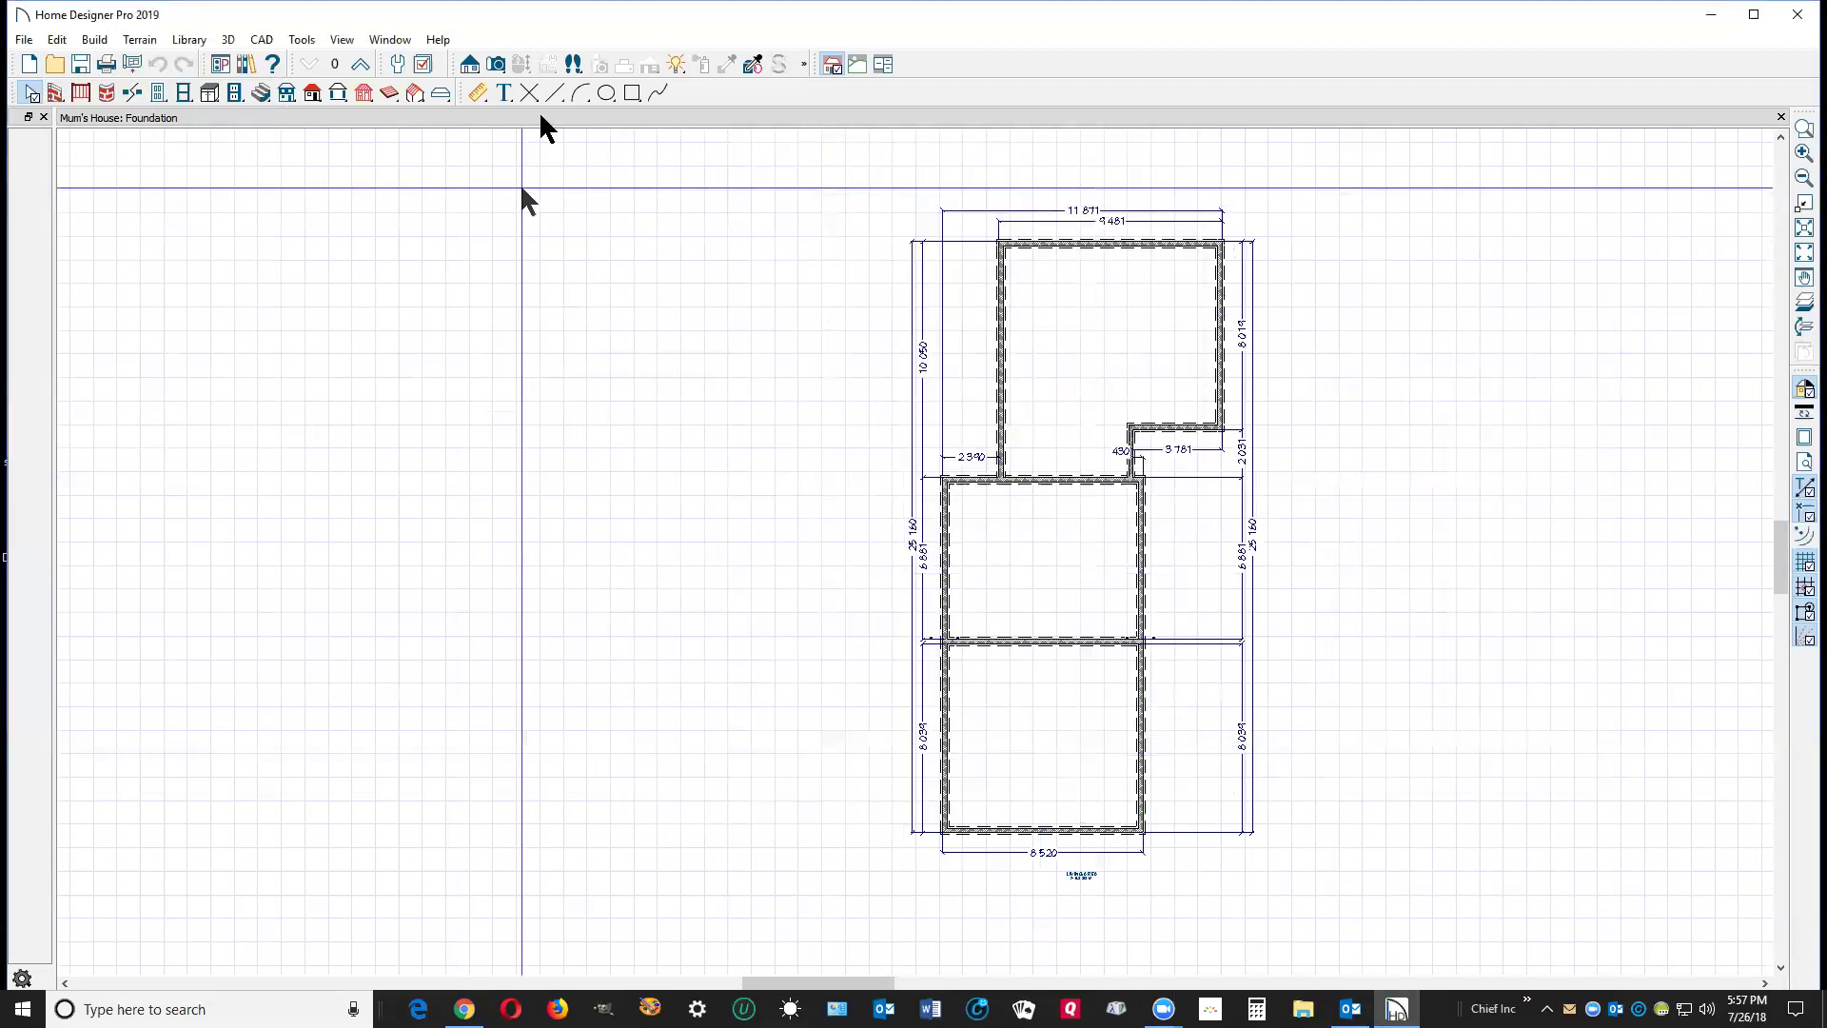
# Step up through the floors to the attic, then return to the 1st floor plan.
pyautogui.click(368, 55)
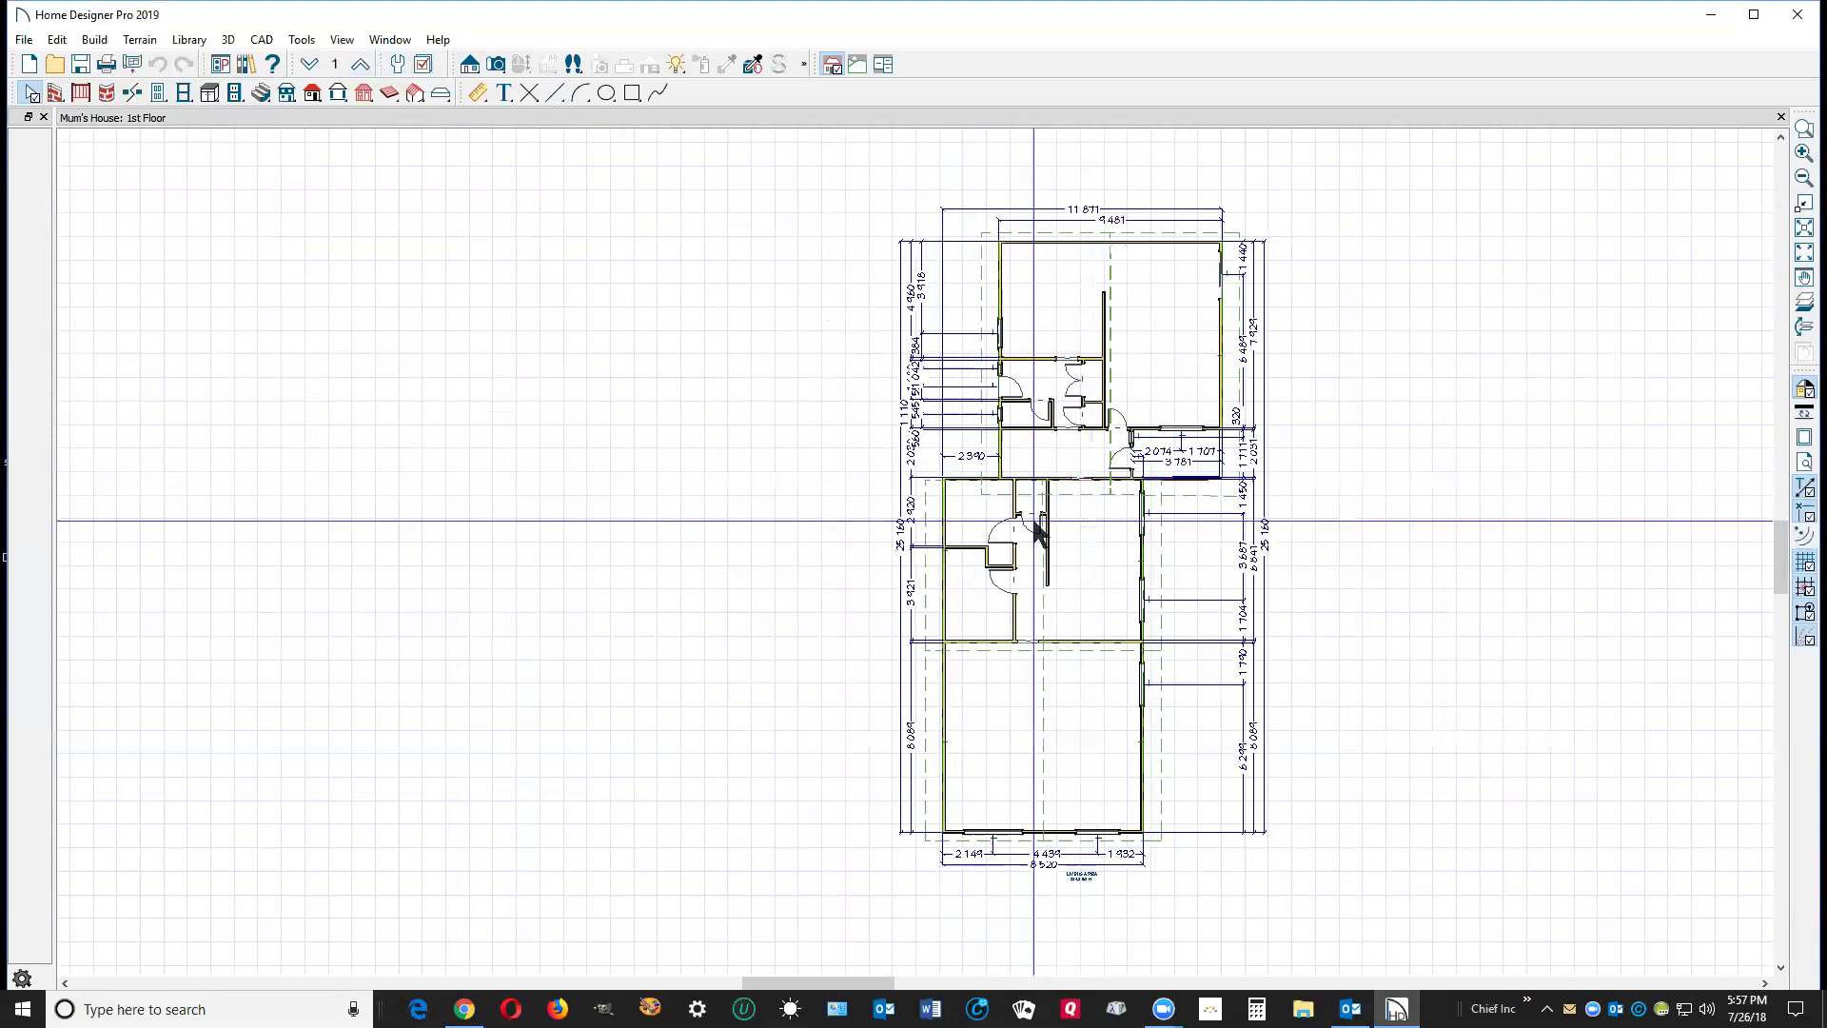
pyautogui.click(360, 64)
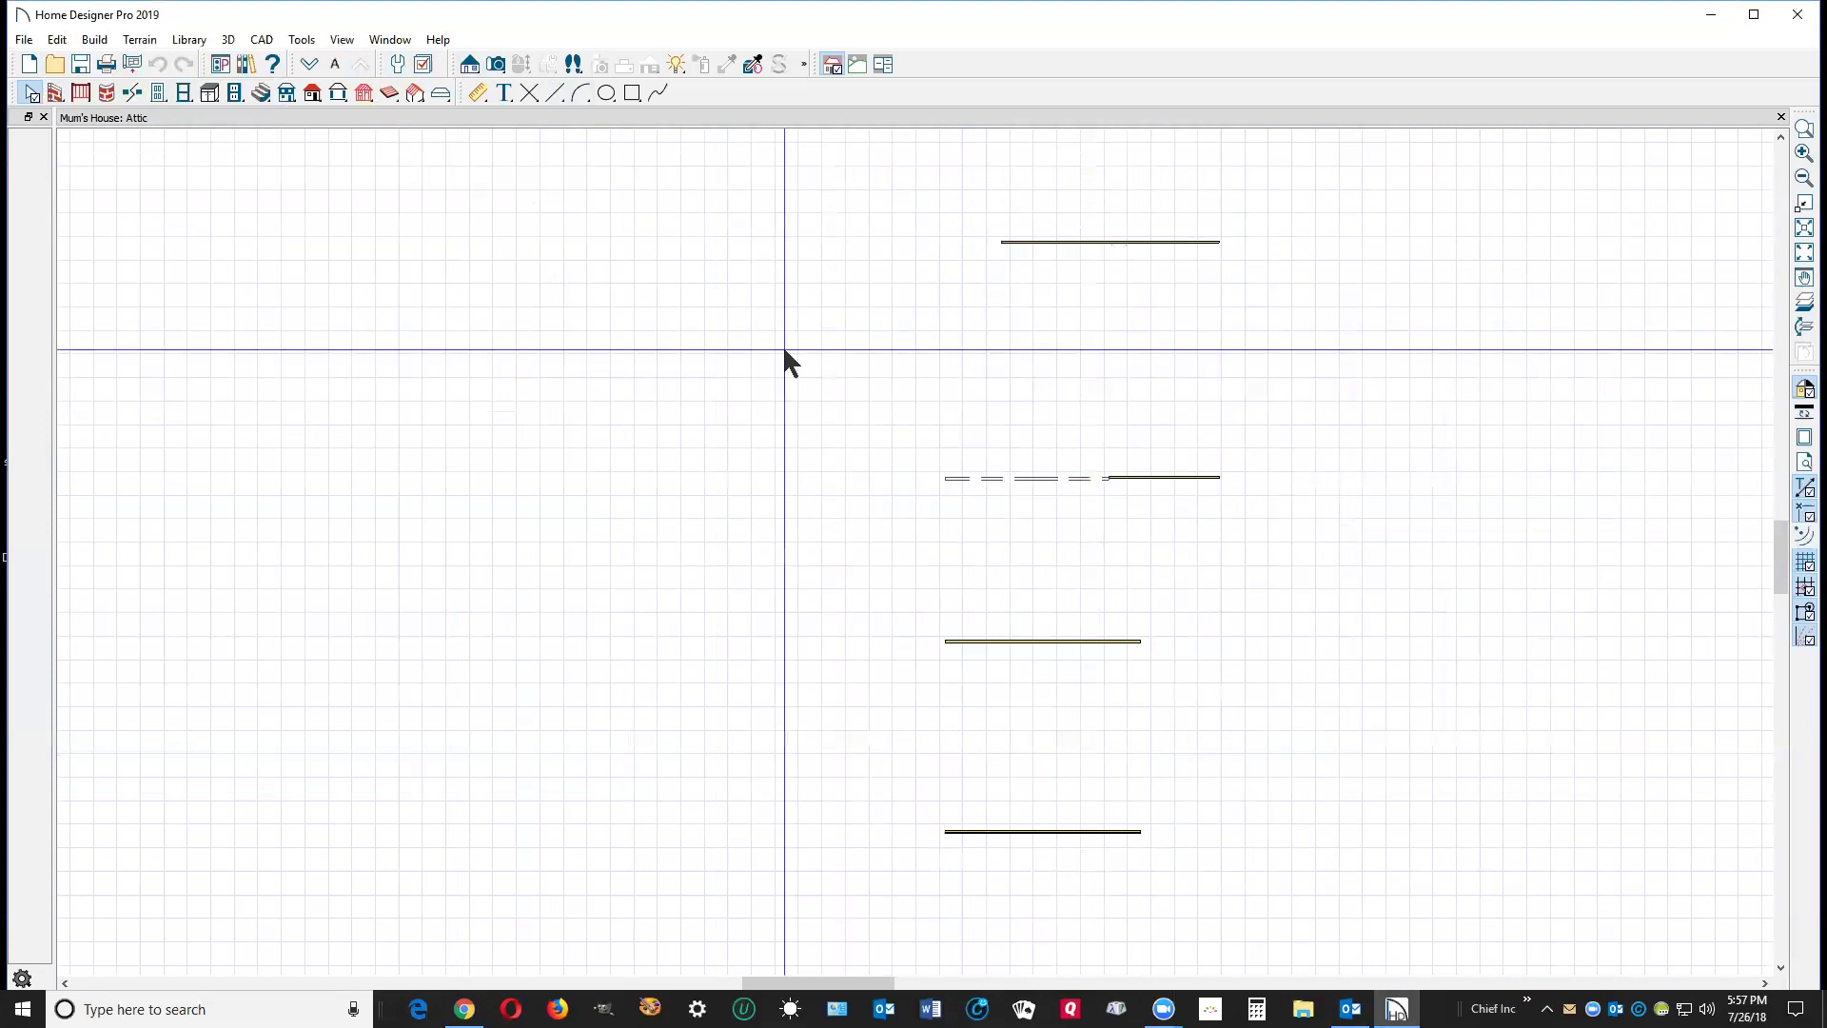
pyautogui.click(308, 64)
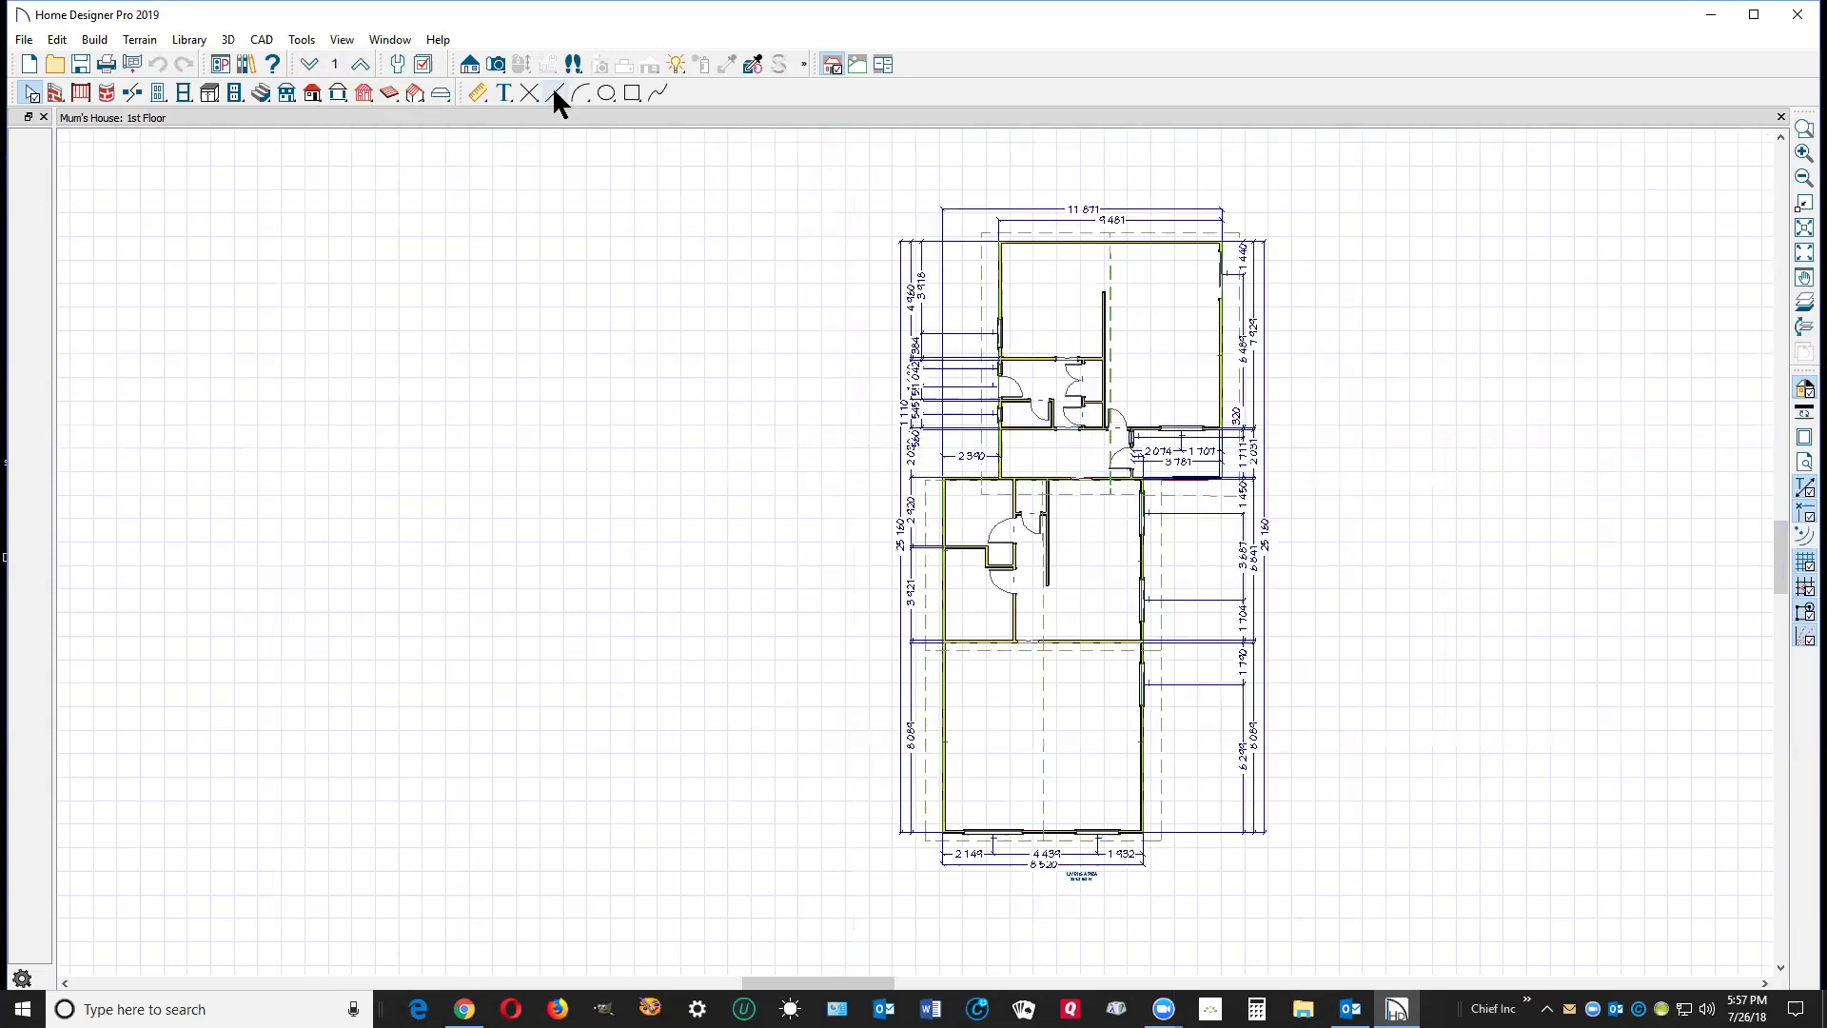
# Generate a Full Overview 3D camera view of Mum's House.
pyautogui.click(496, 64)
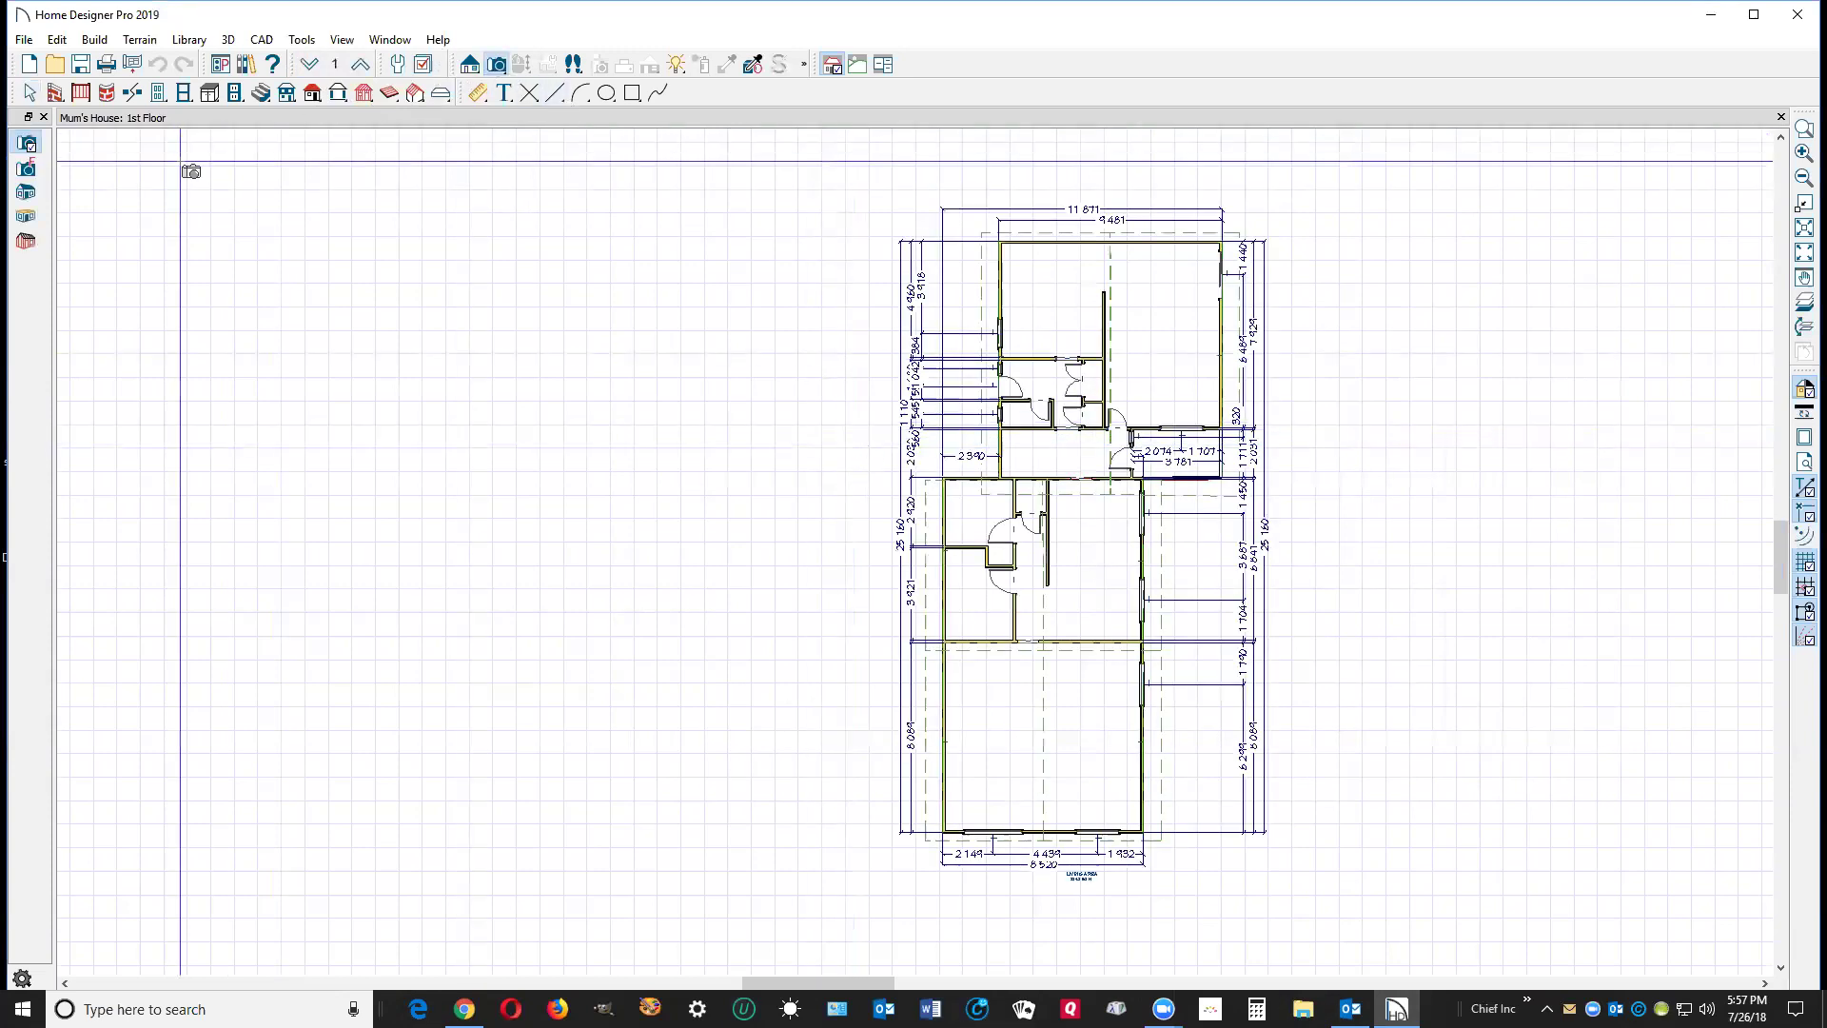
pyautogui.click(26, 191)
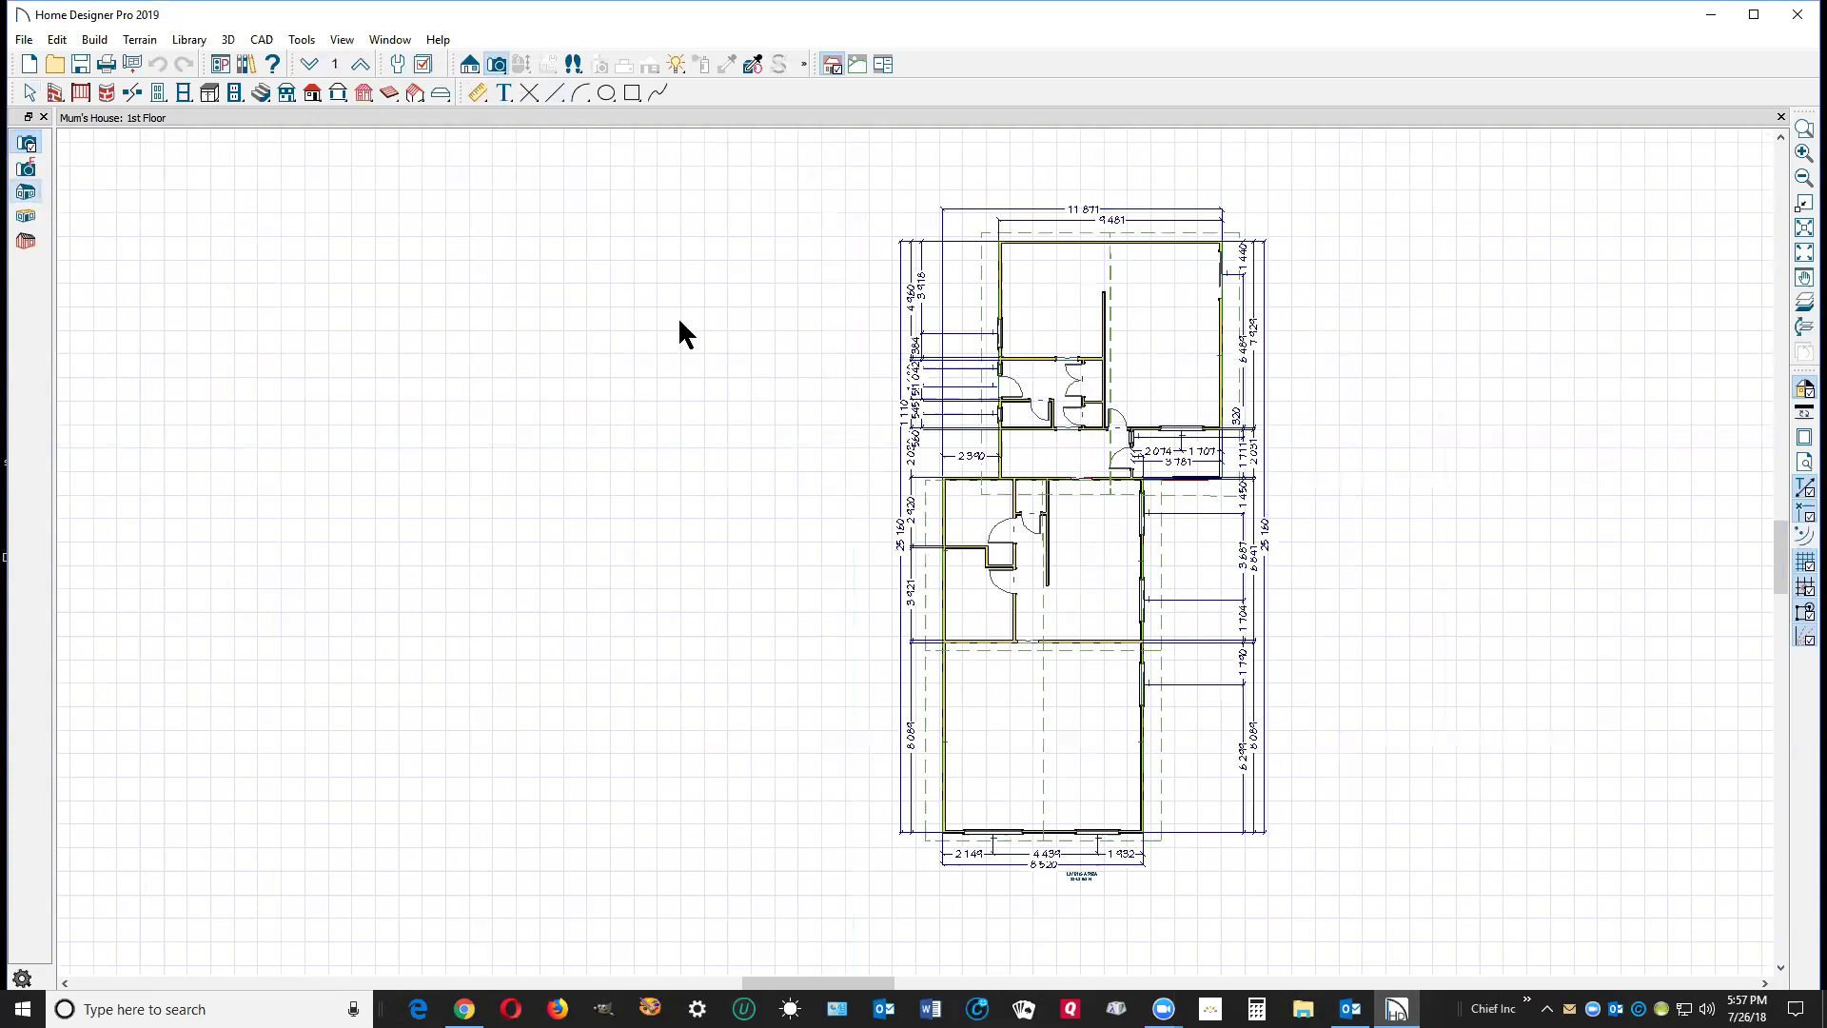
pyautogui.click(741, 338)
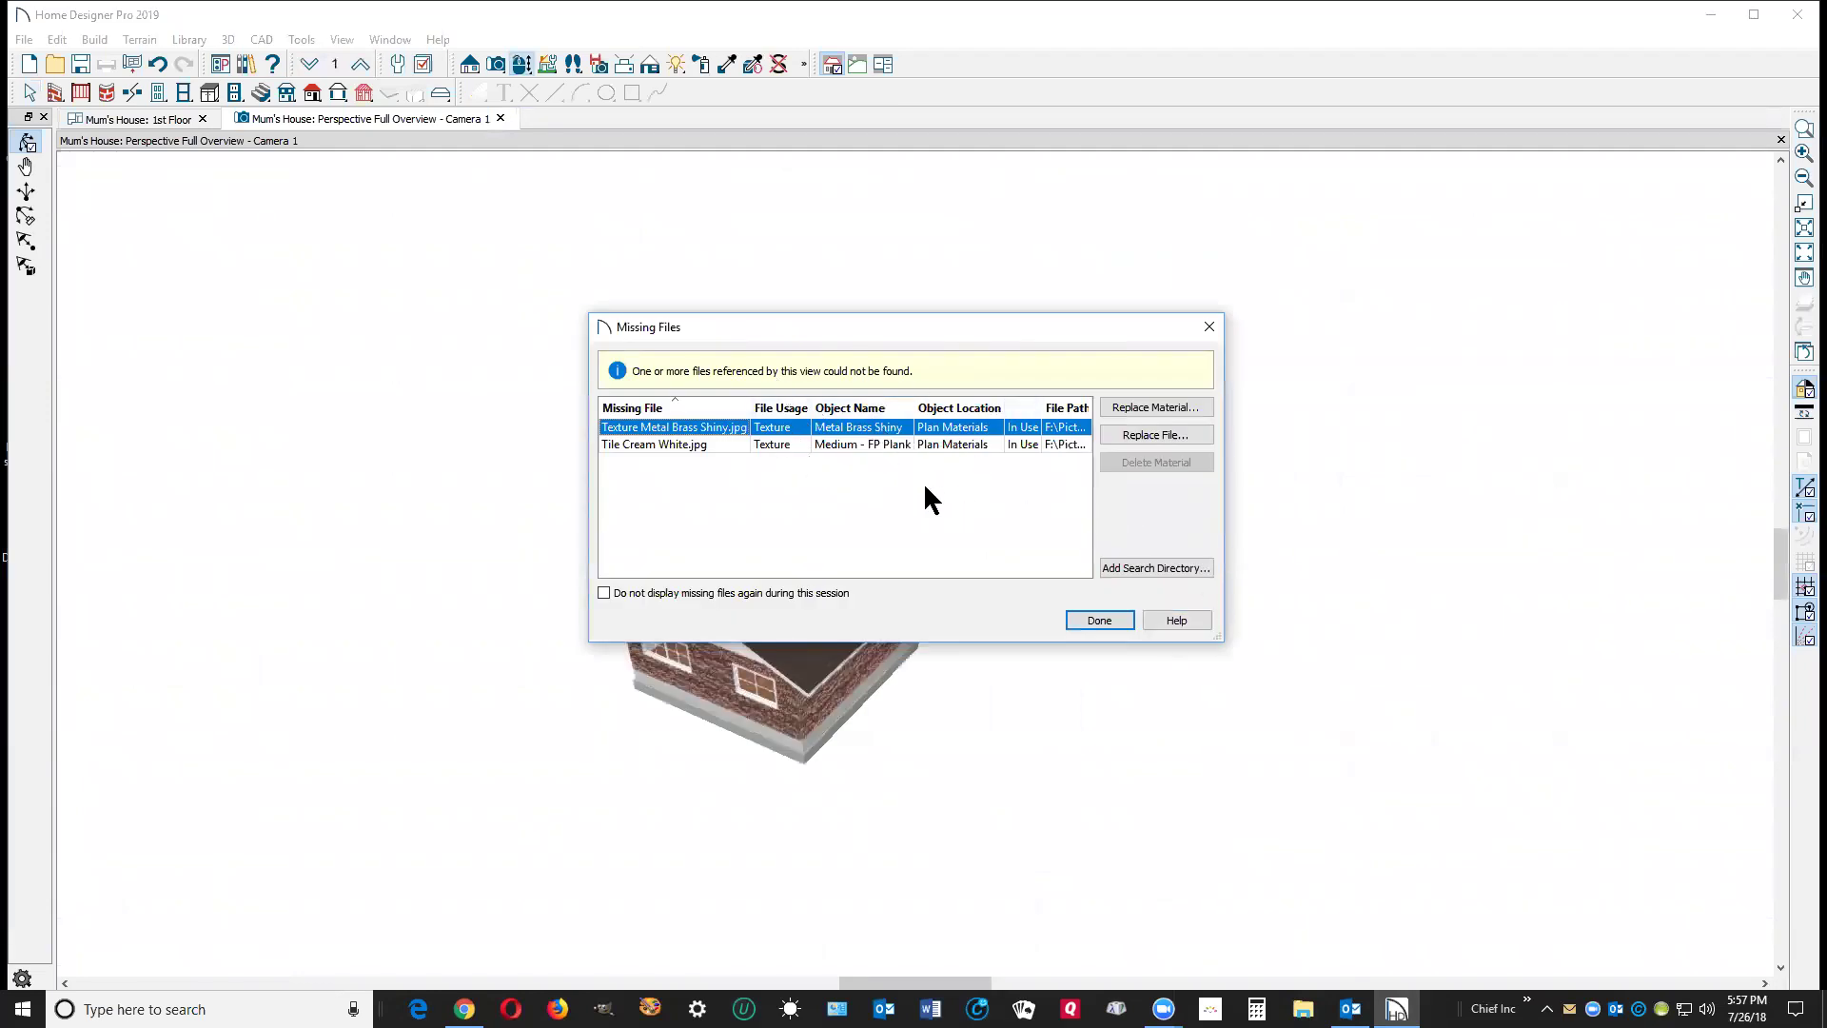
# Dismiss the two-texture Missing Files notice, review the 3D overview, and close it.
pyautogui.click(1102, 619)
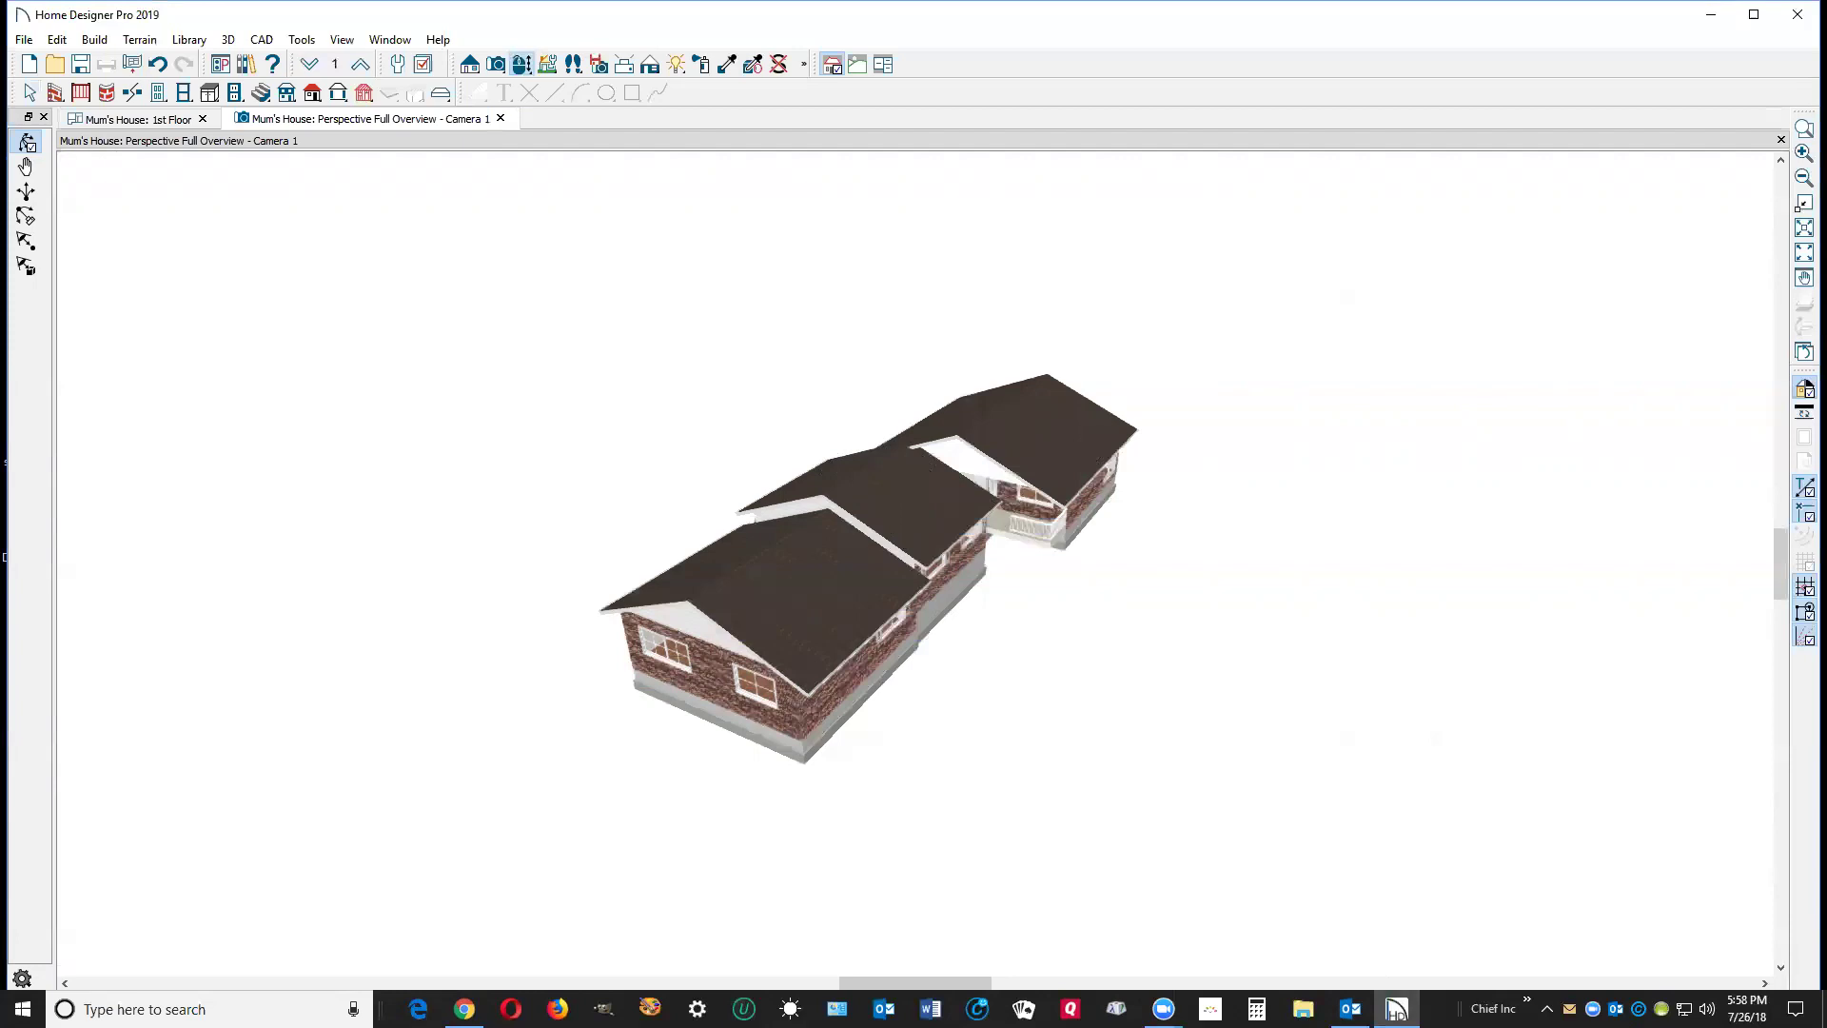
pyautogui.click(1782, 140)
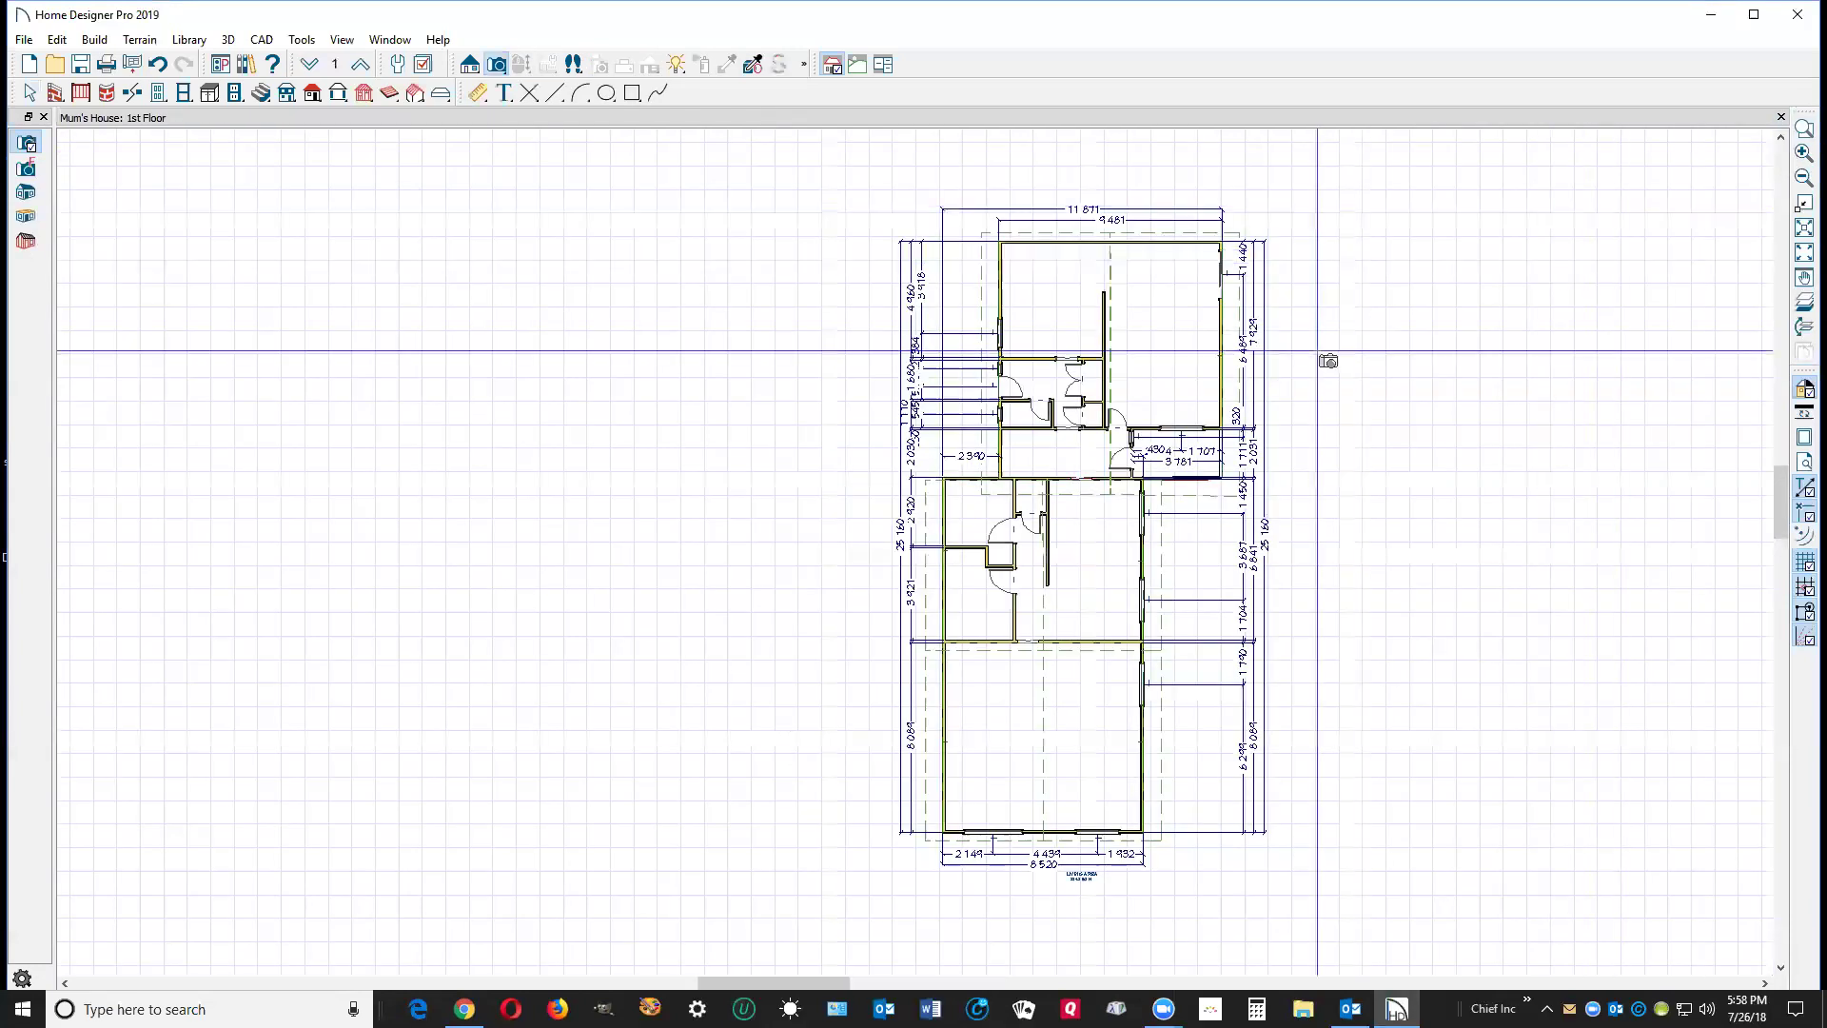
# Build a new blank 2nd floor plan and accept its default heights (2925 mm floor).
pyautogui.click(95, 40)
pyautogui.moveTo(149, 168)
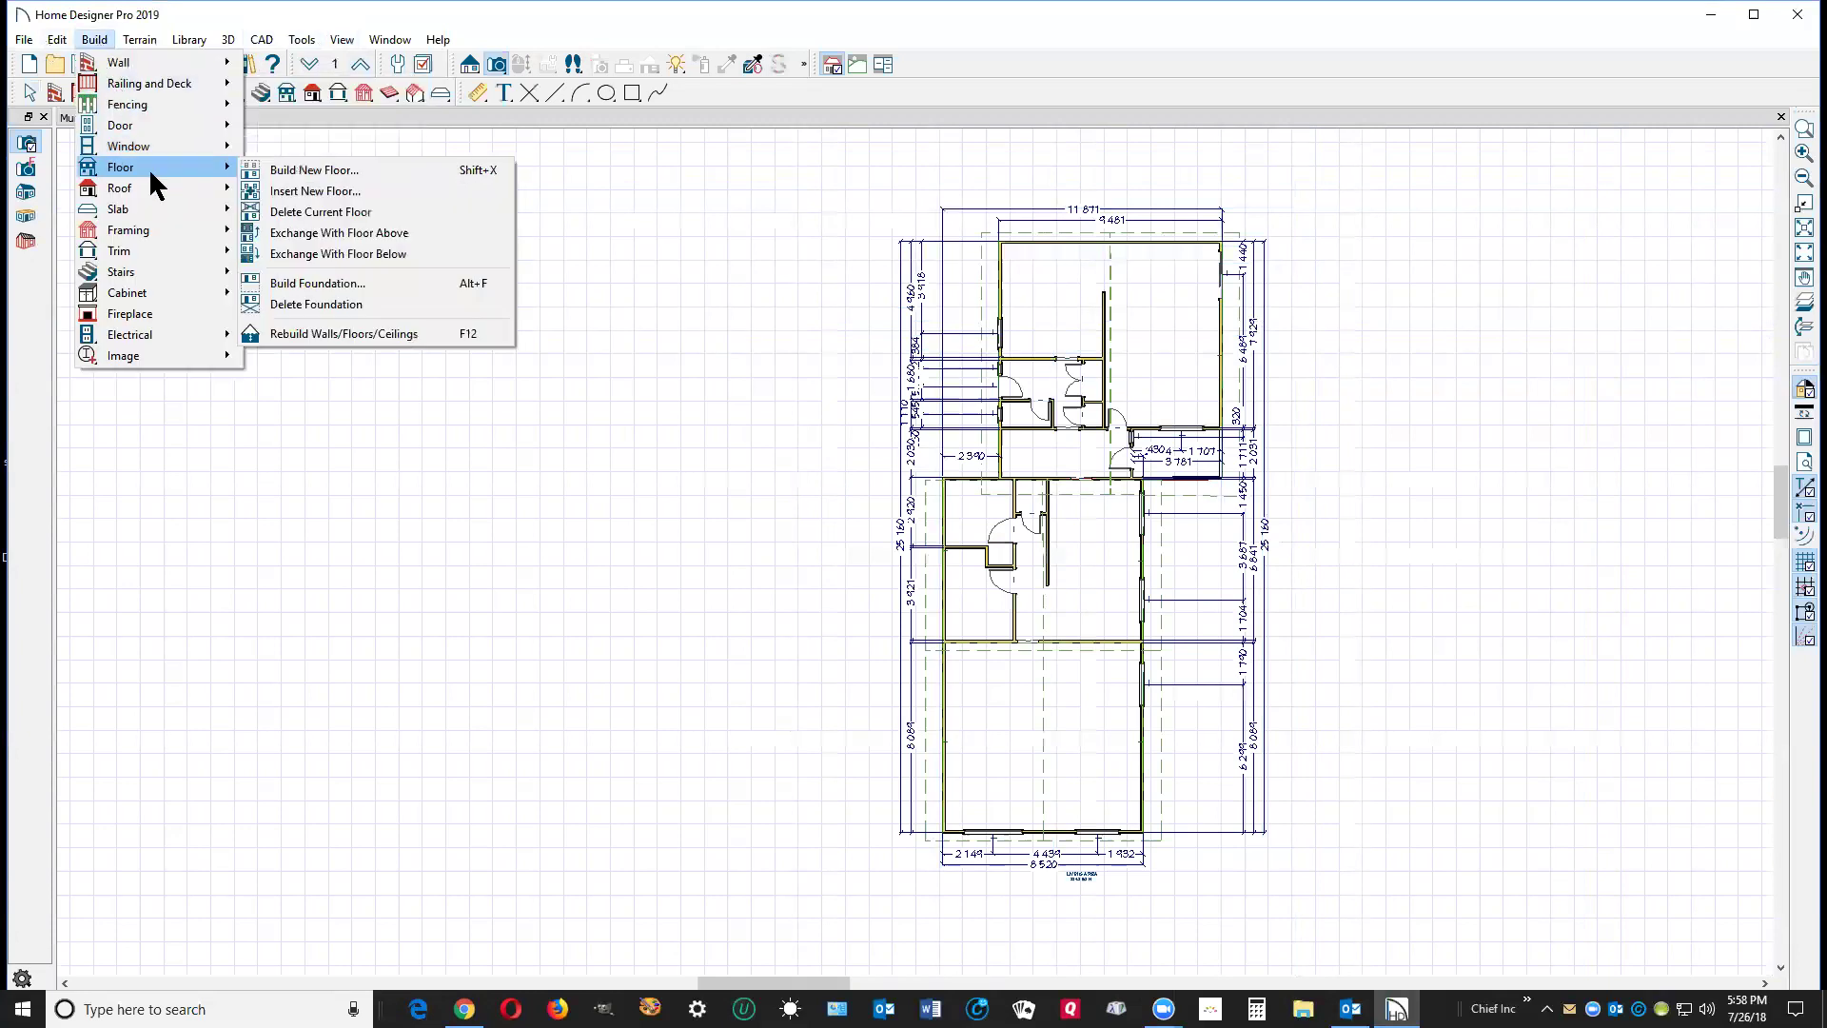
pyautogui.click(362, 181)
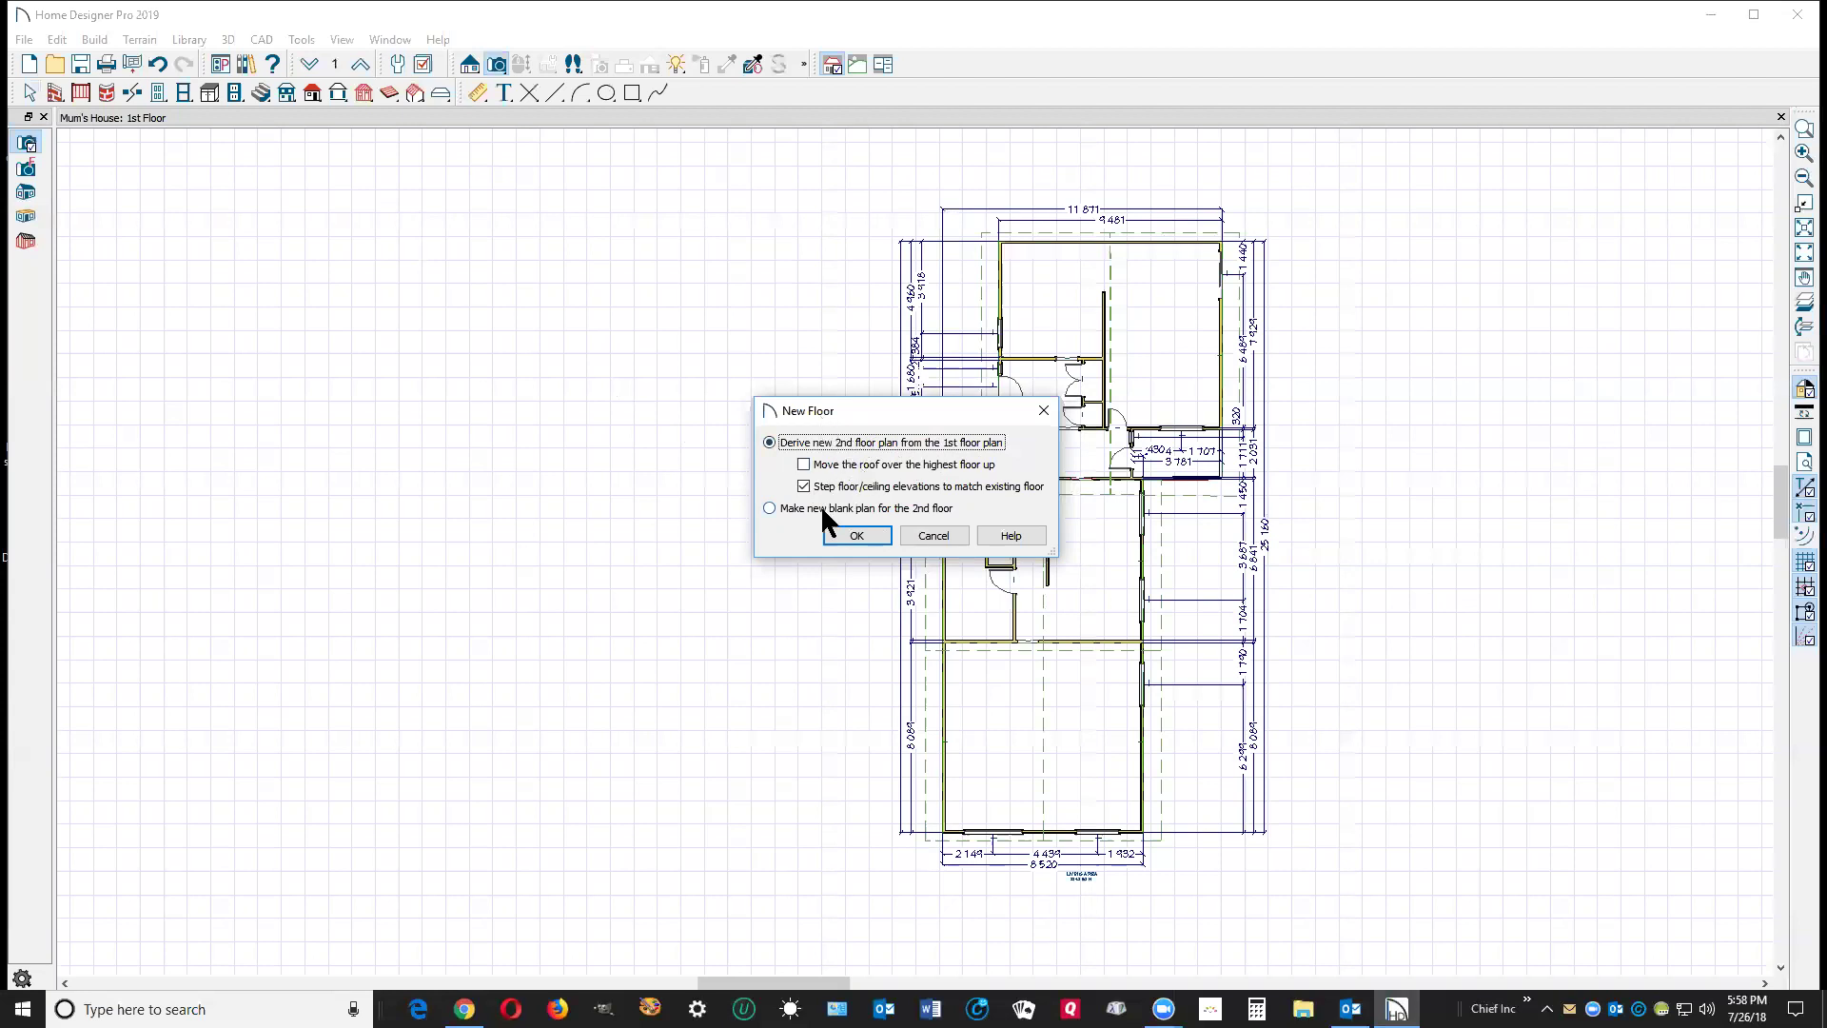
pyautogui.click(782, 508)
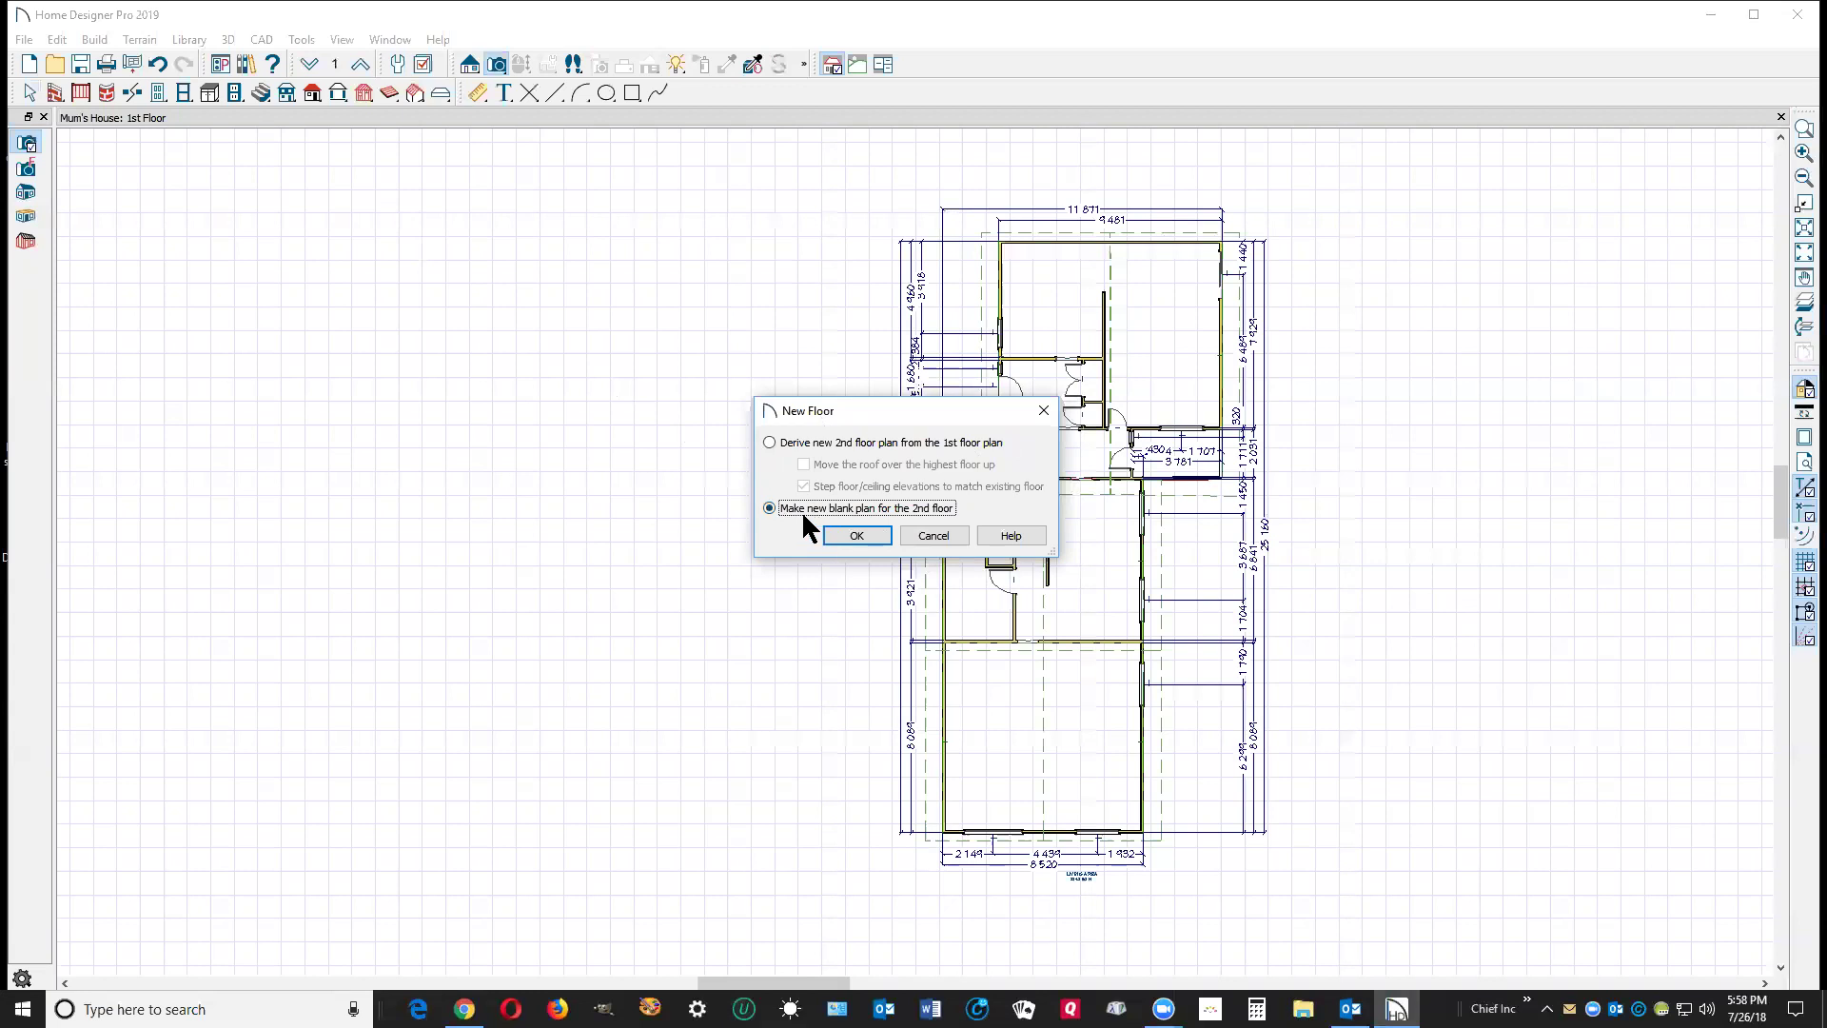
pyautogui.click(859, 537)
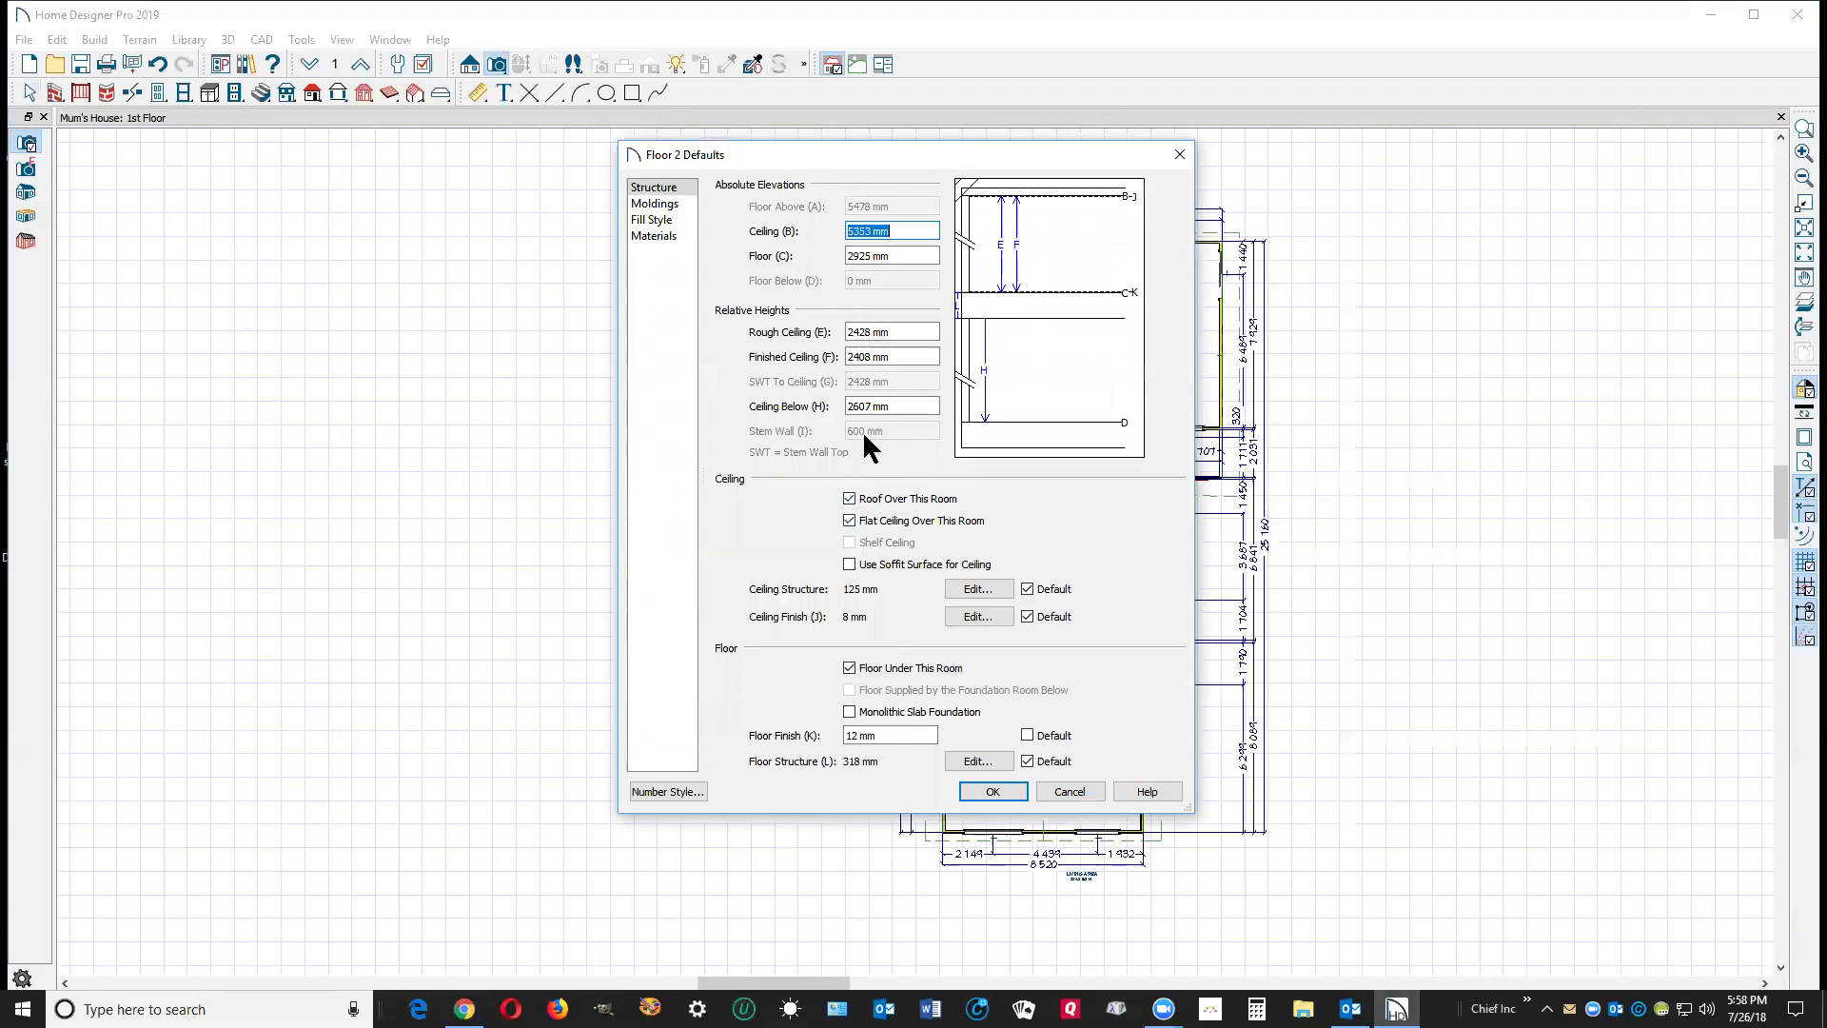
pyautogui.moveTo(884, 357); pyautogui.dragTo(800, 361)
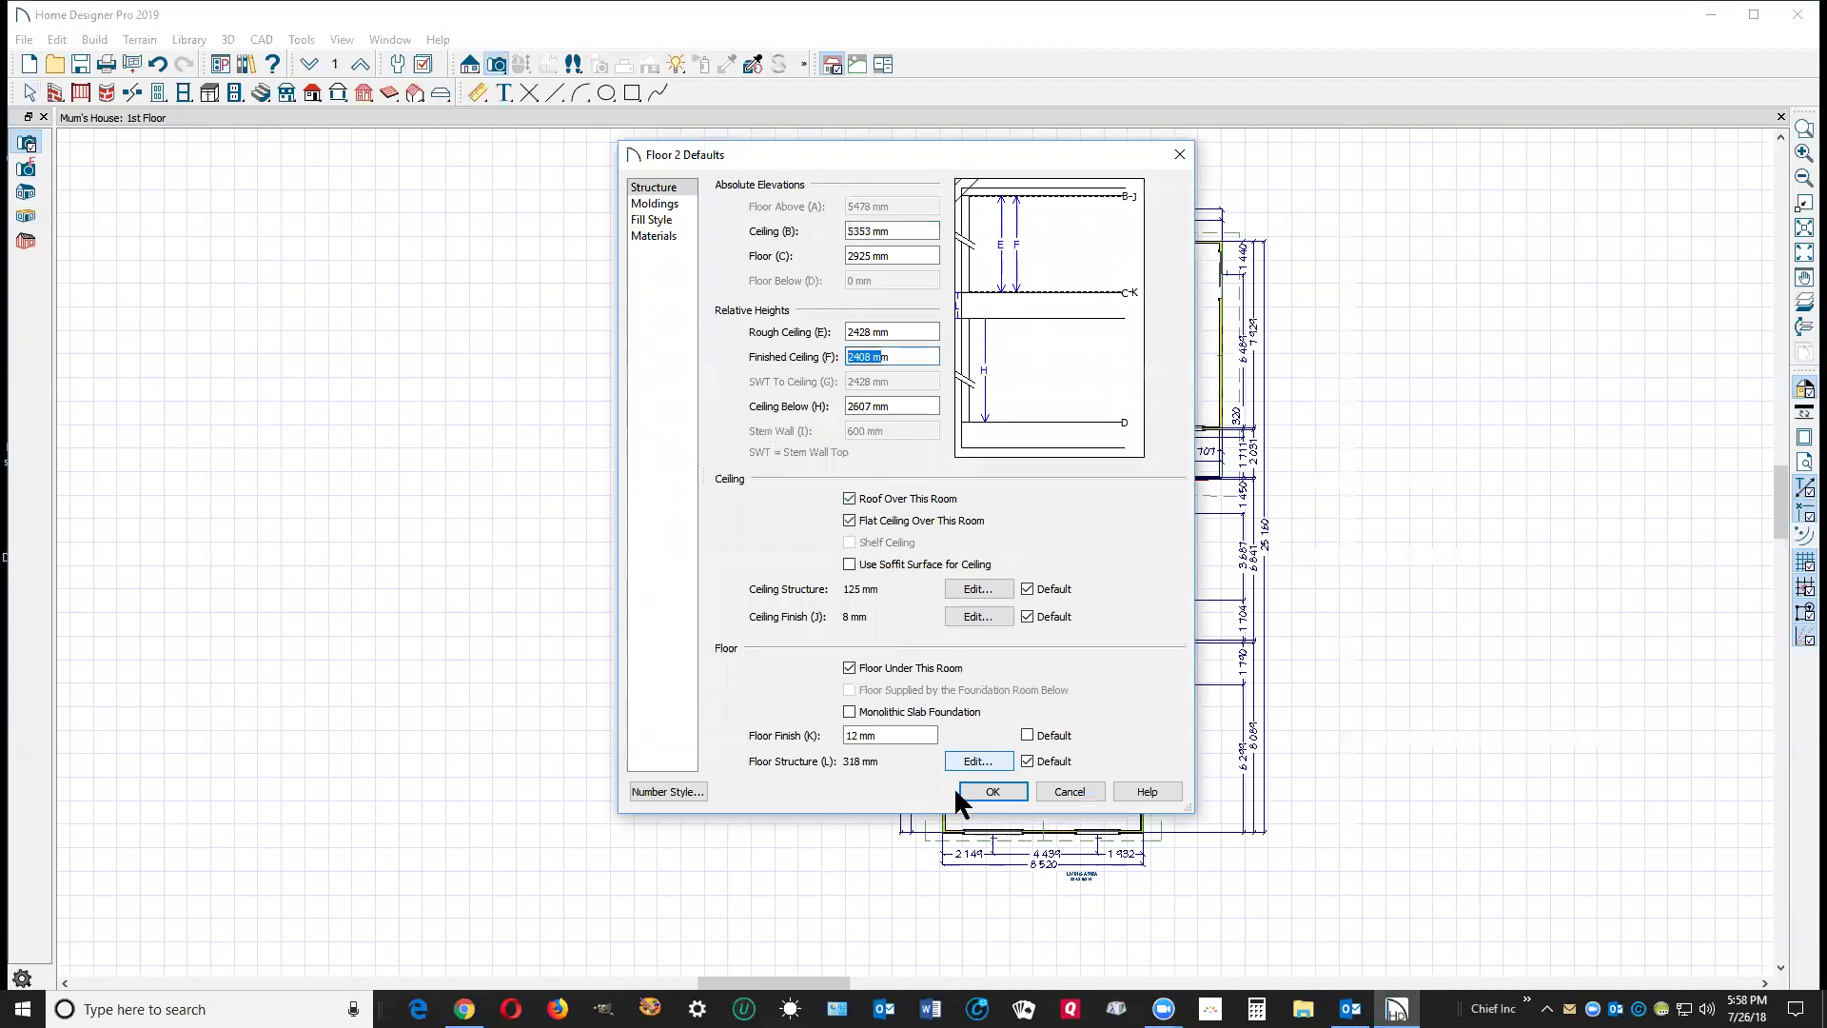
pyautogui.click(990, 792)
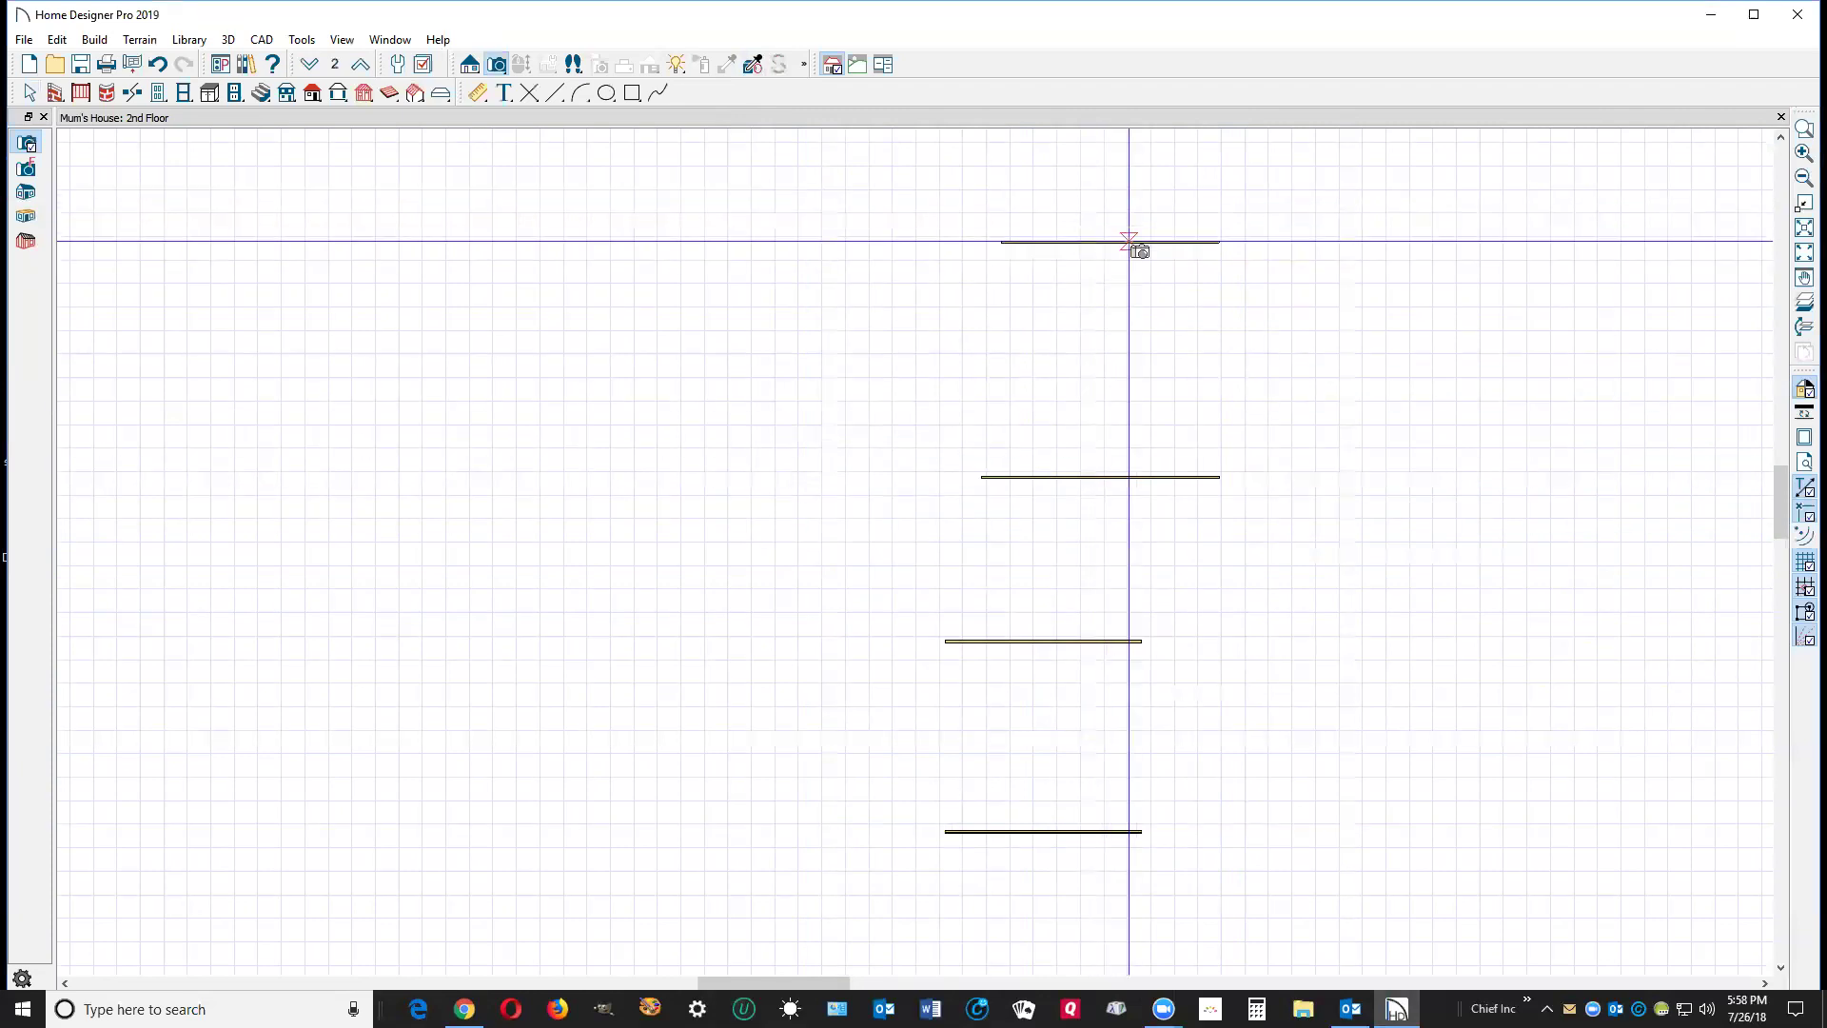
# Turn on Reference Floor Display to show the 1st floor under the 2nd floor, zoomed in.
pyautogui.press('Escape')
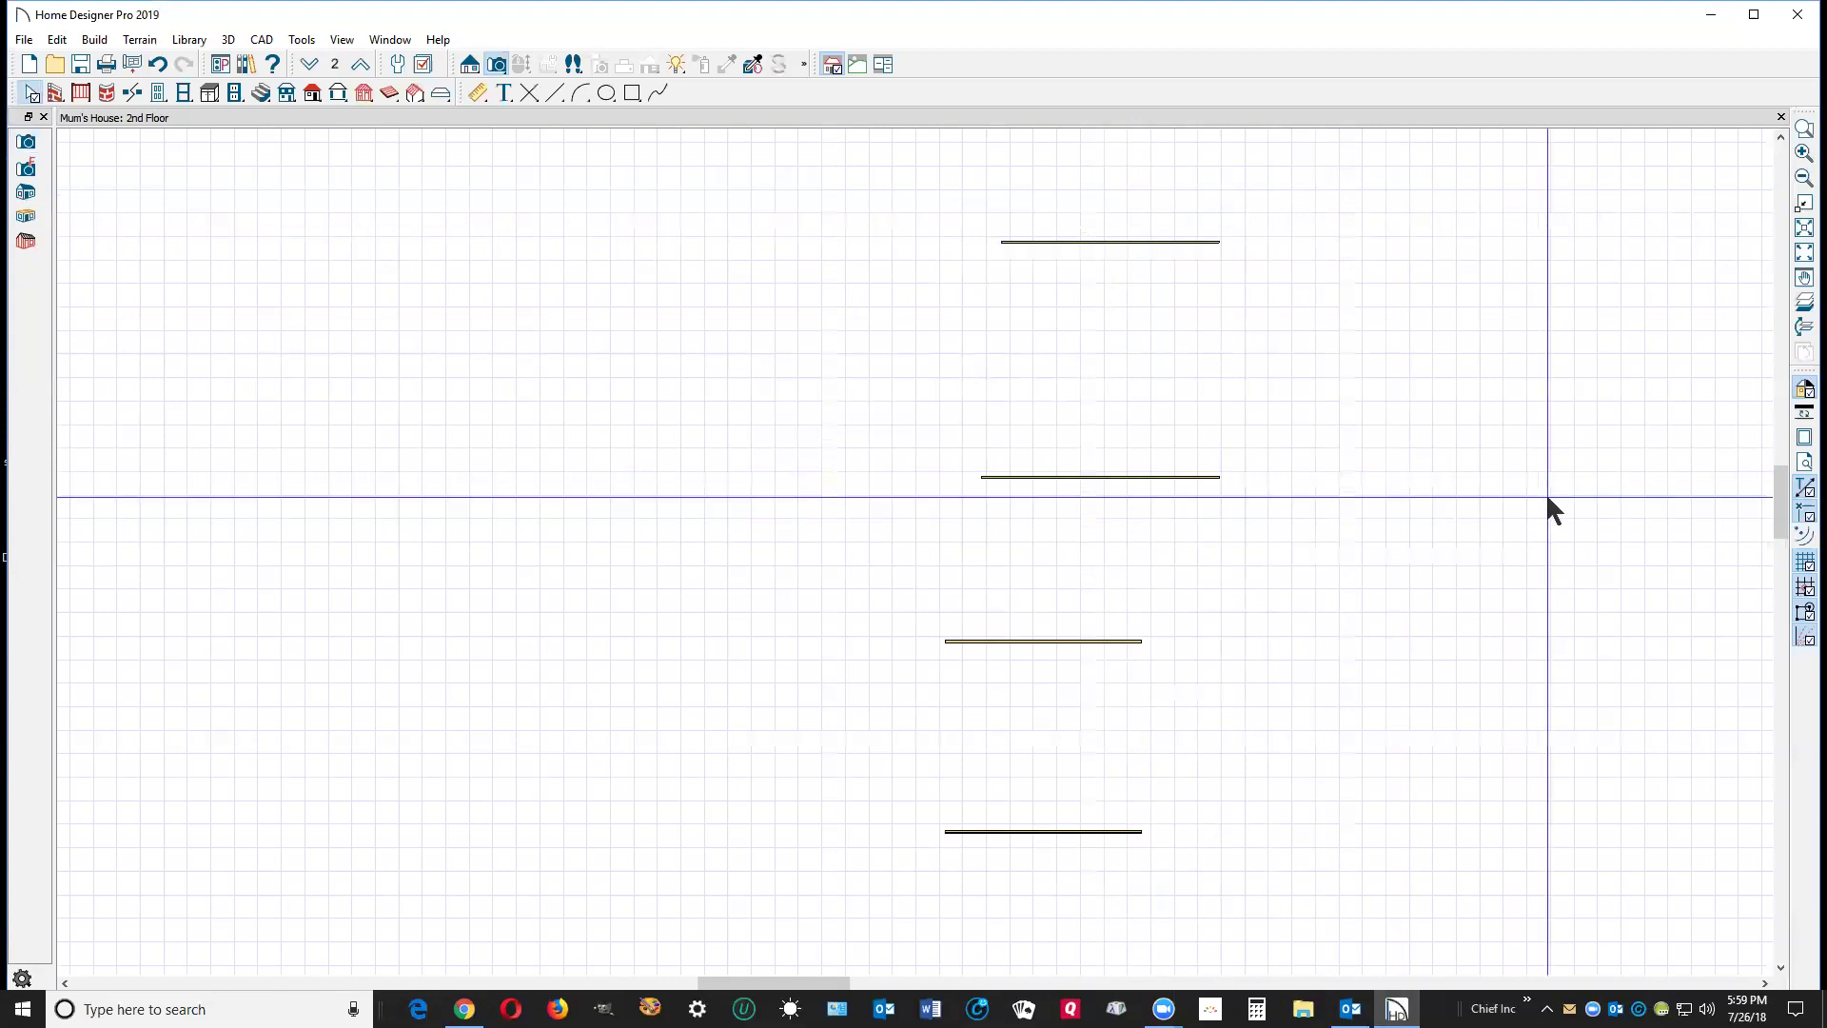
pyautogui.click(1805, 305)
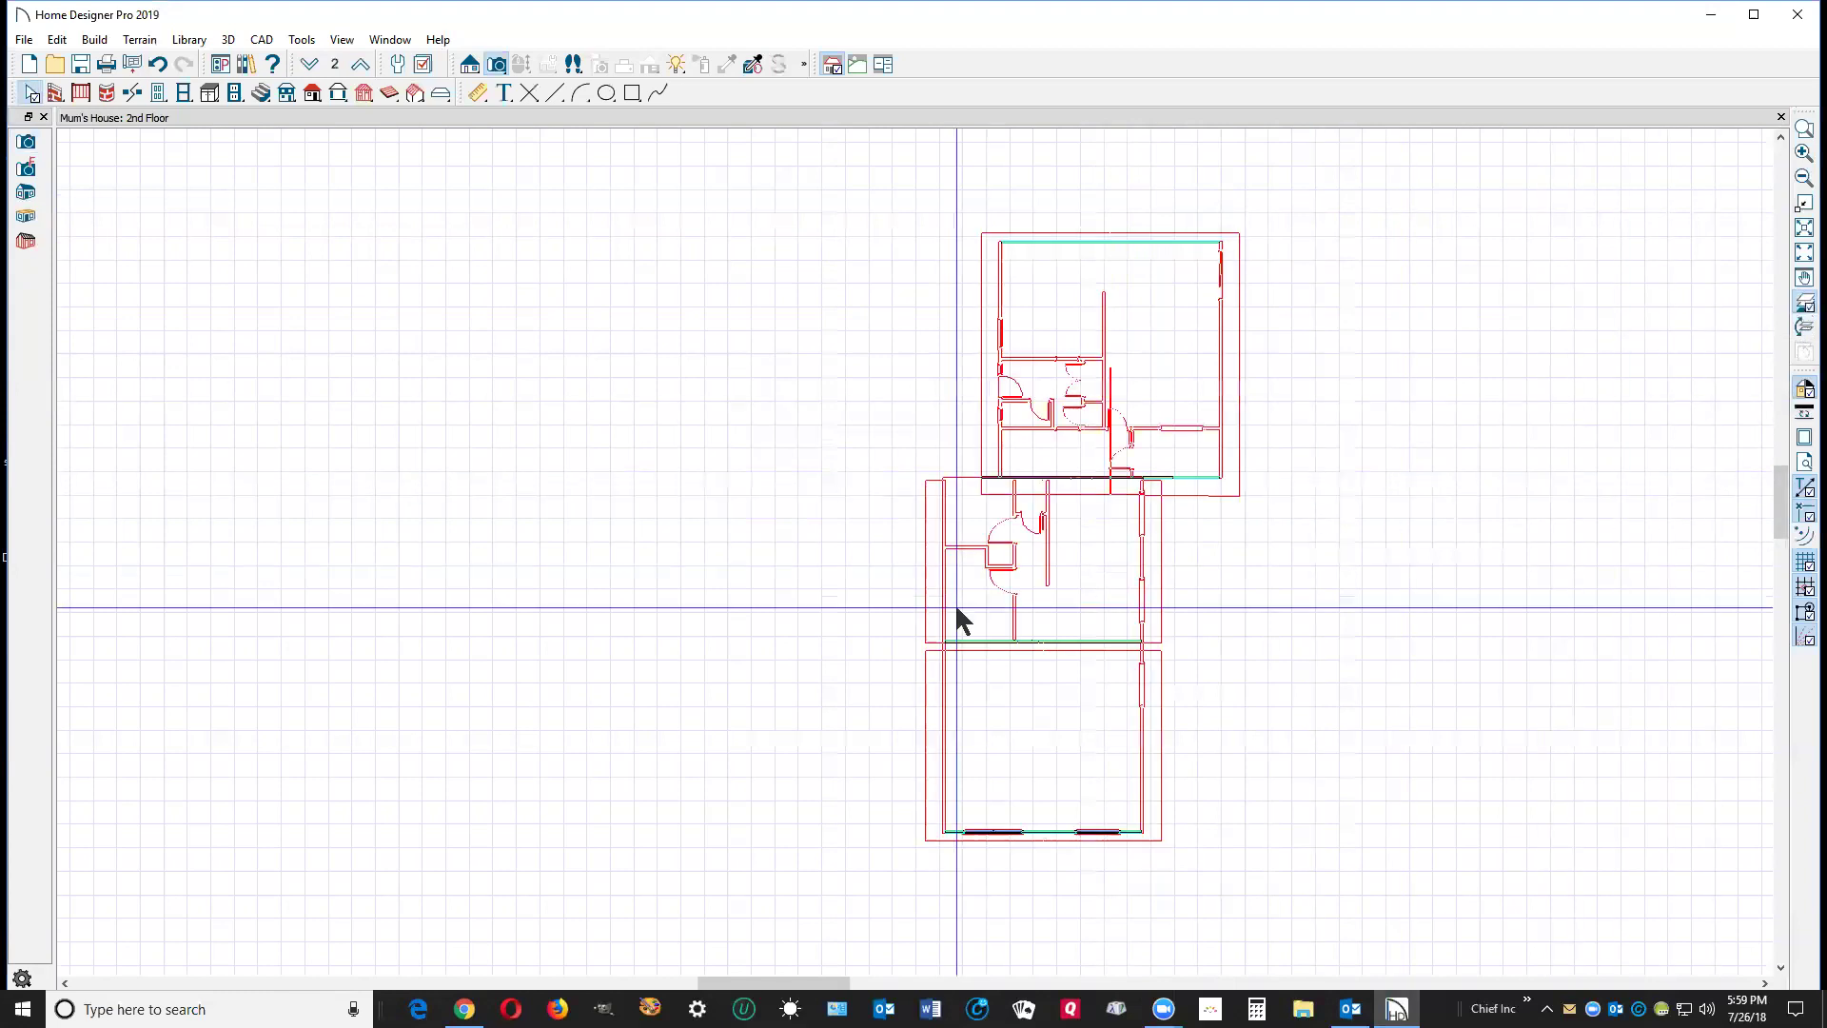
pyautogui.scroll(1, 899, 566)
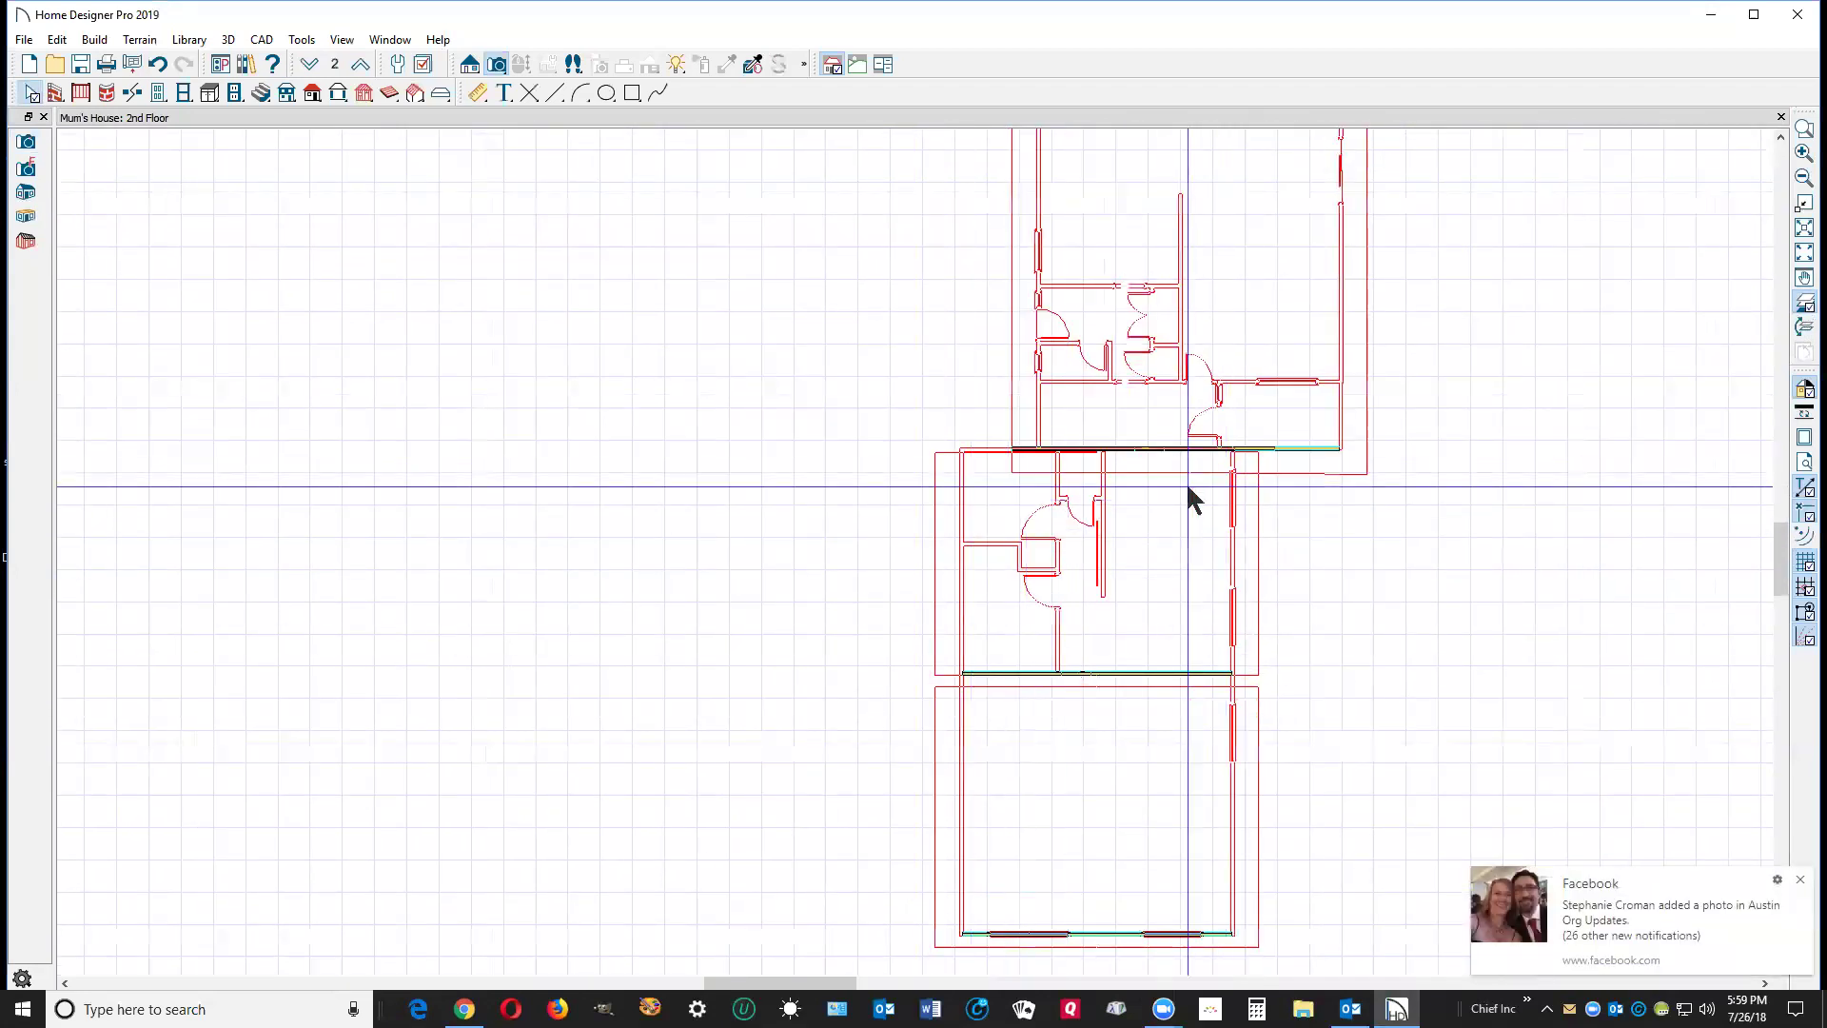
pyautogui.scroll(1, 1022, 632)
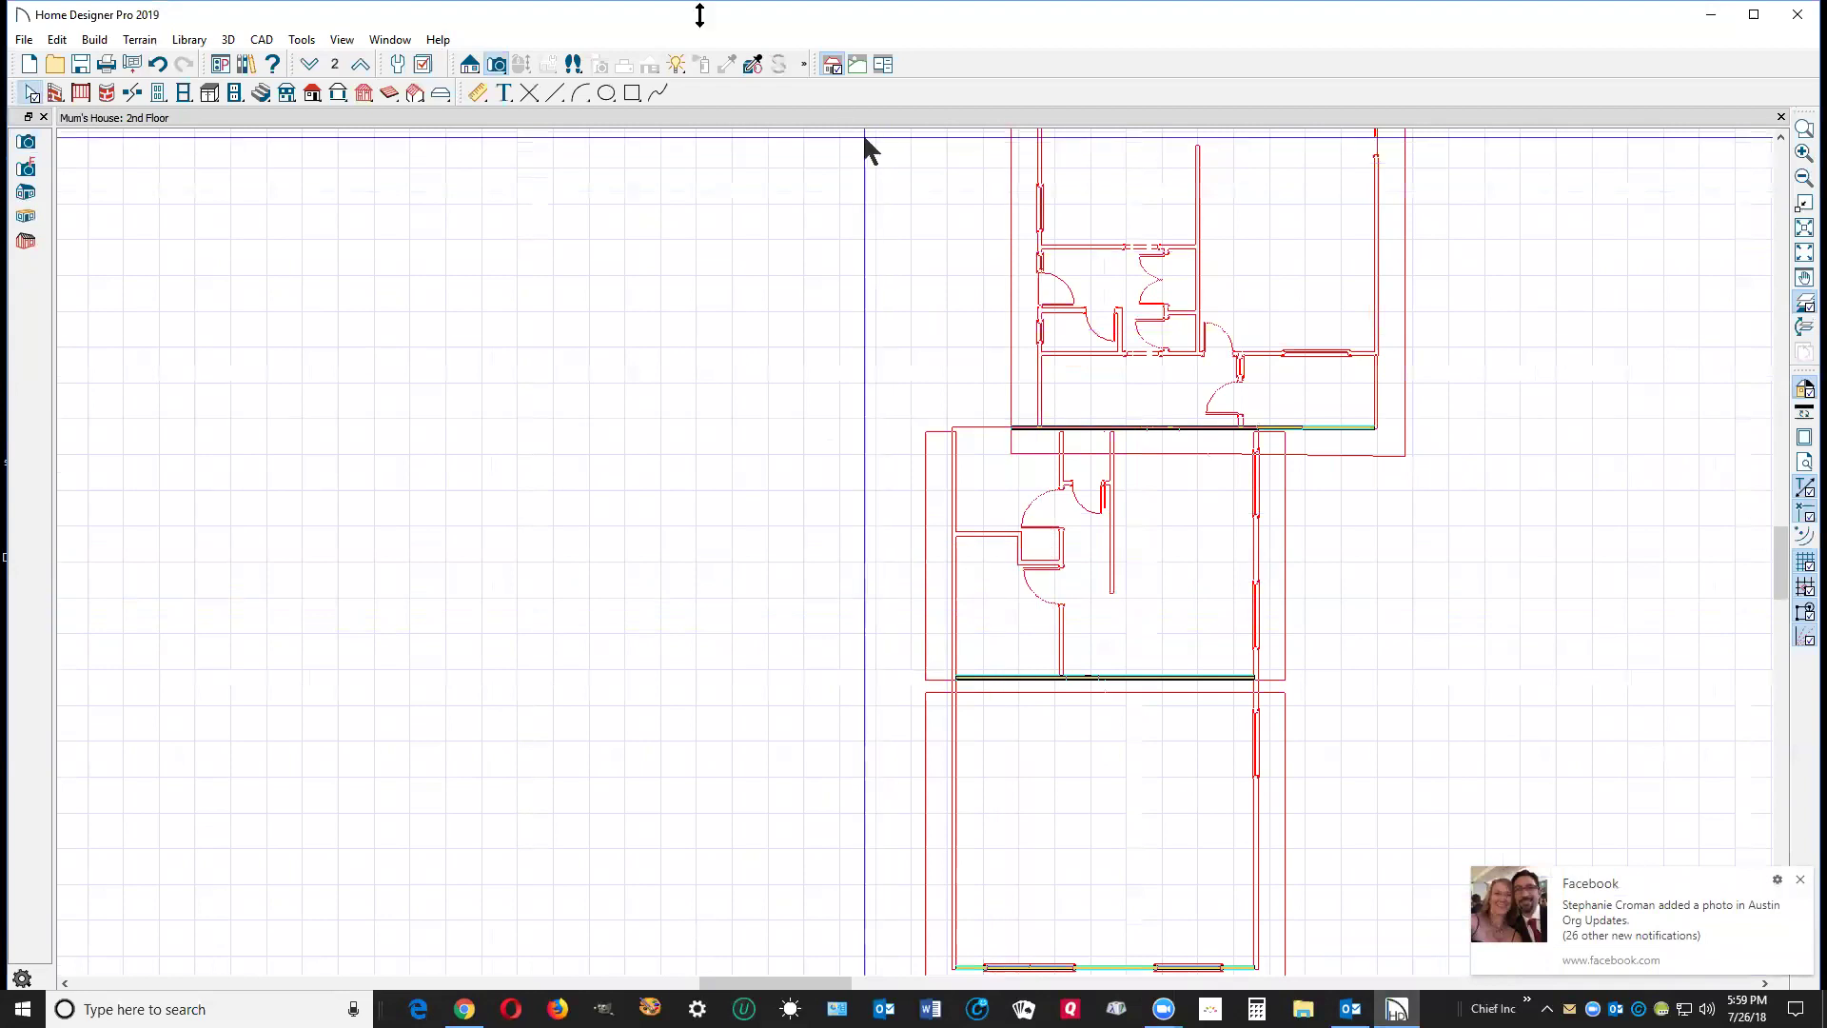
# On the 1st floor, check the middle-section rooms, then open a new Full Overview 3D view.
pyautogui.click(308, 64)
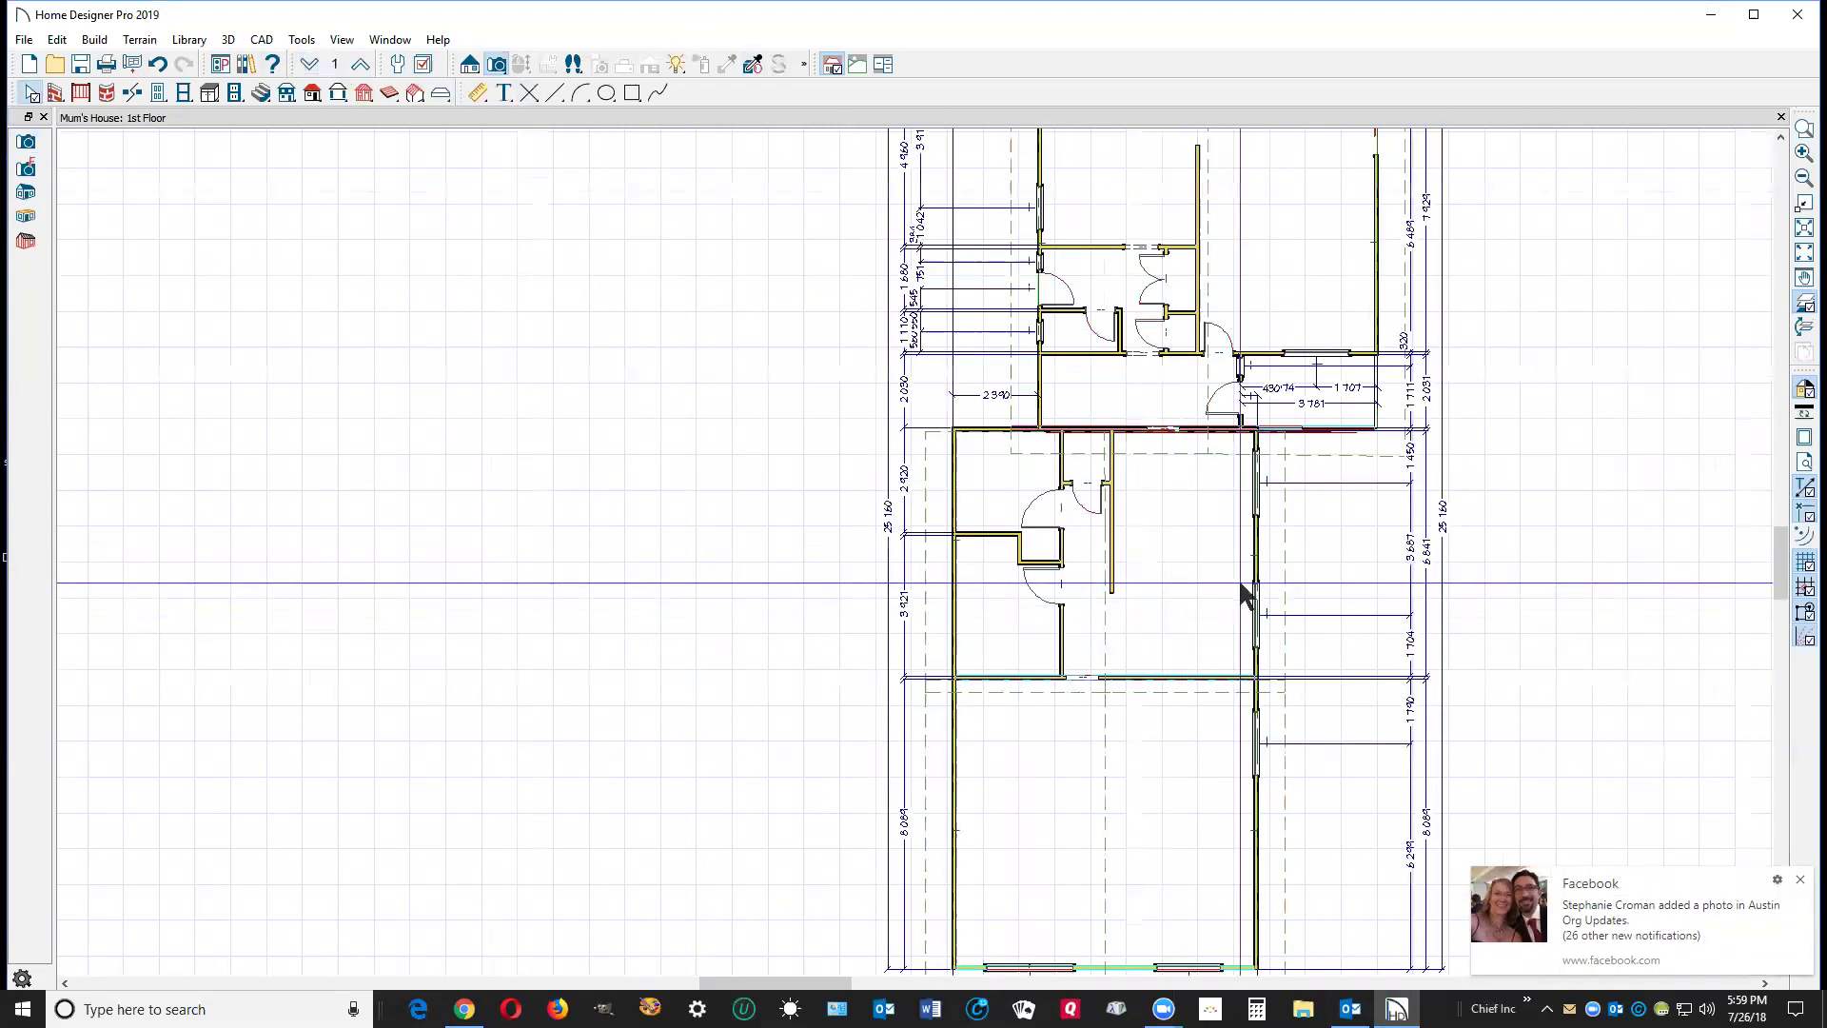
pyautogui.click(1280, 558)
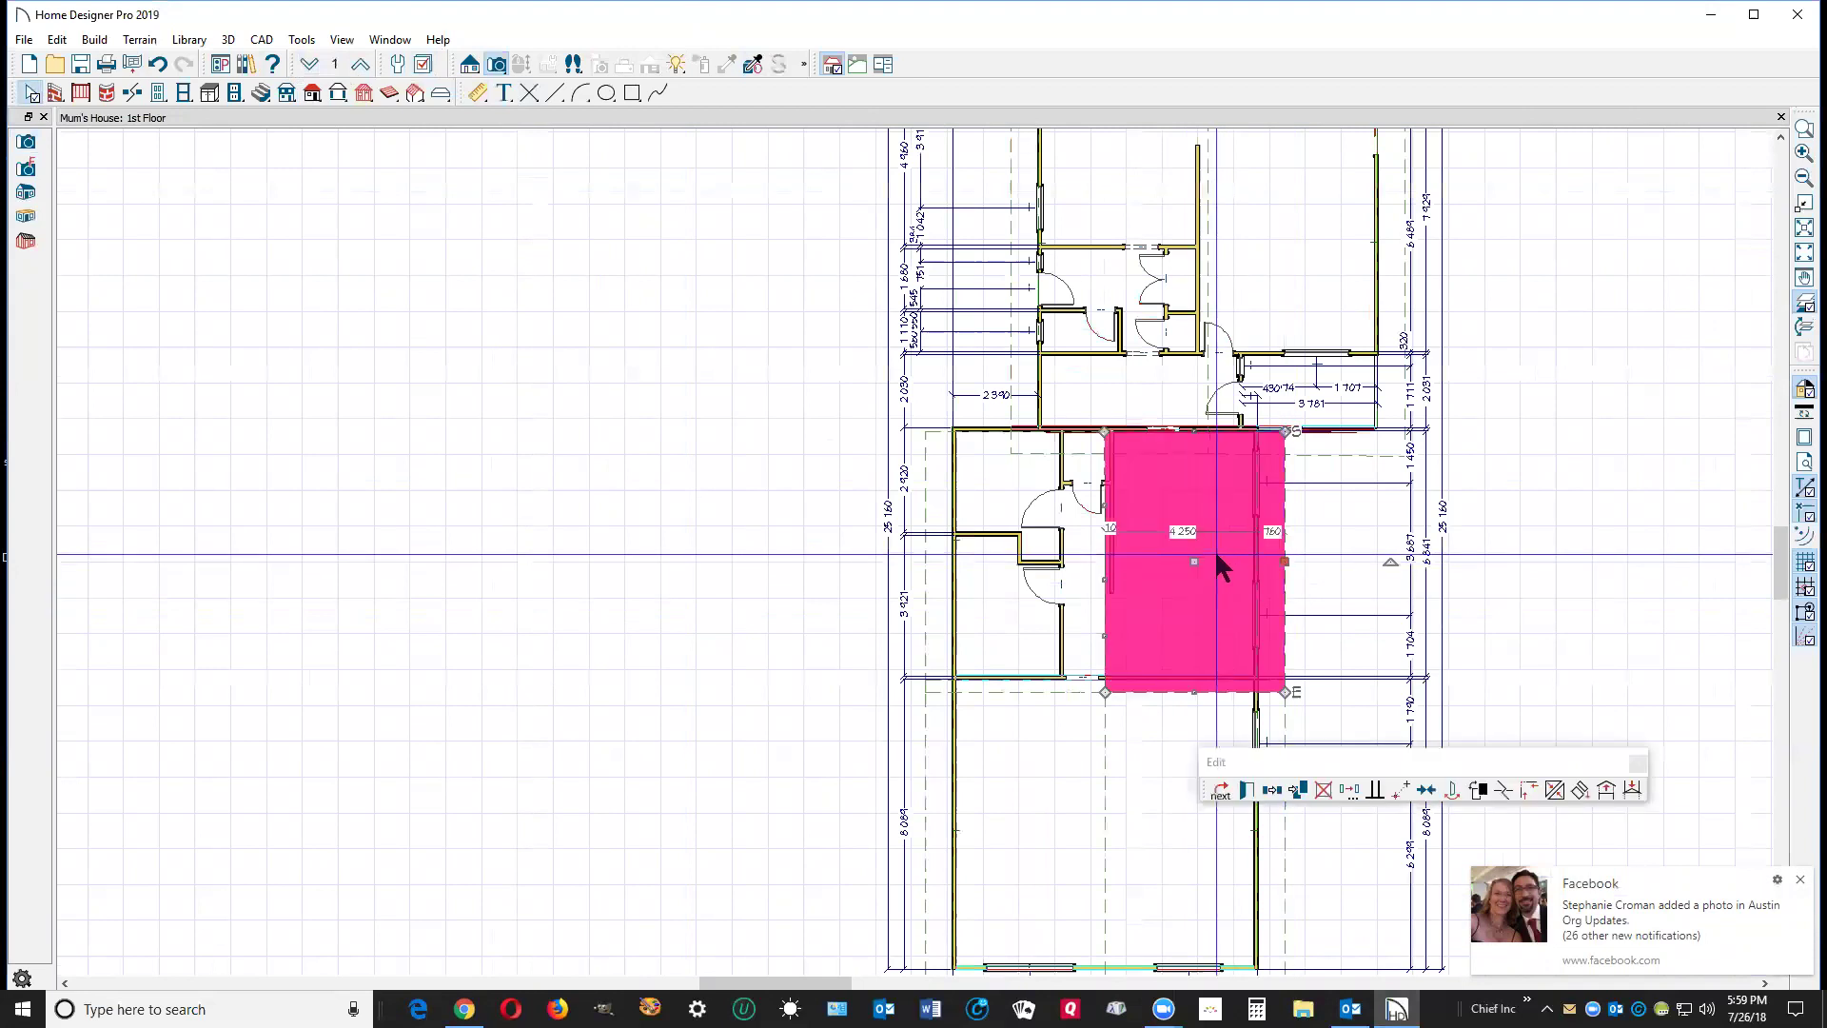
pyautogui.press('Escape')
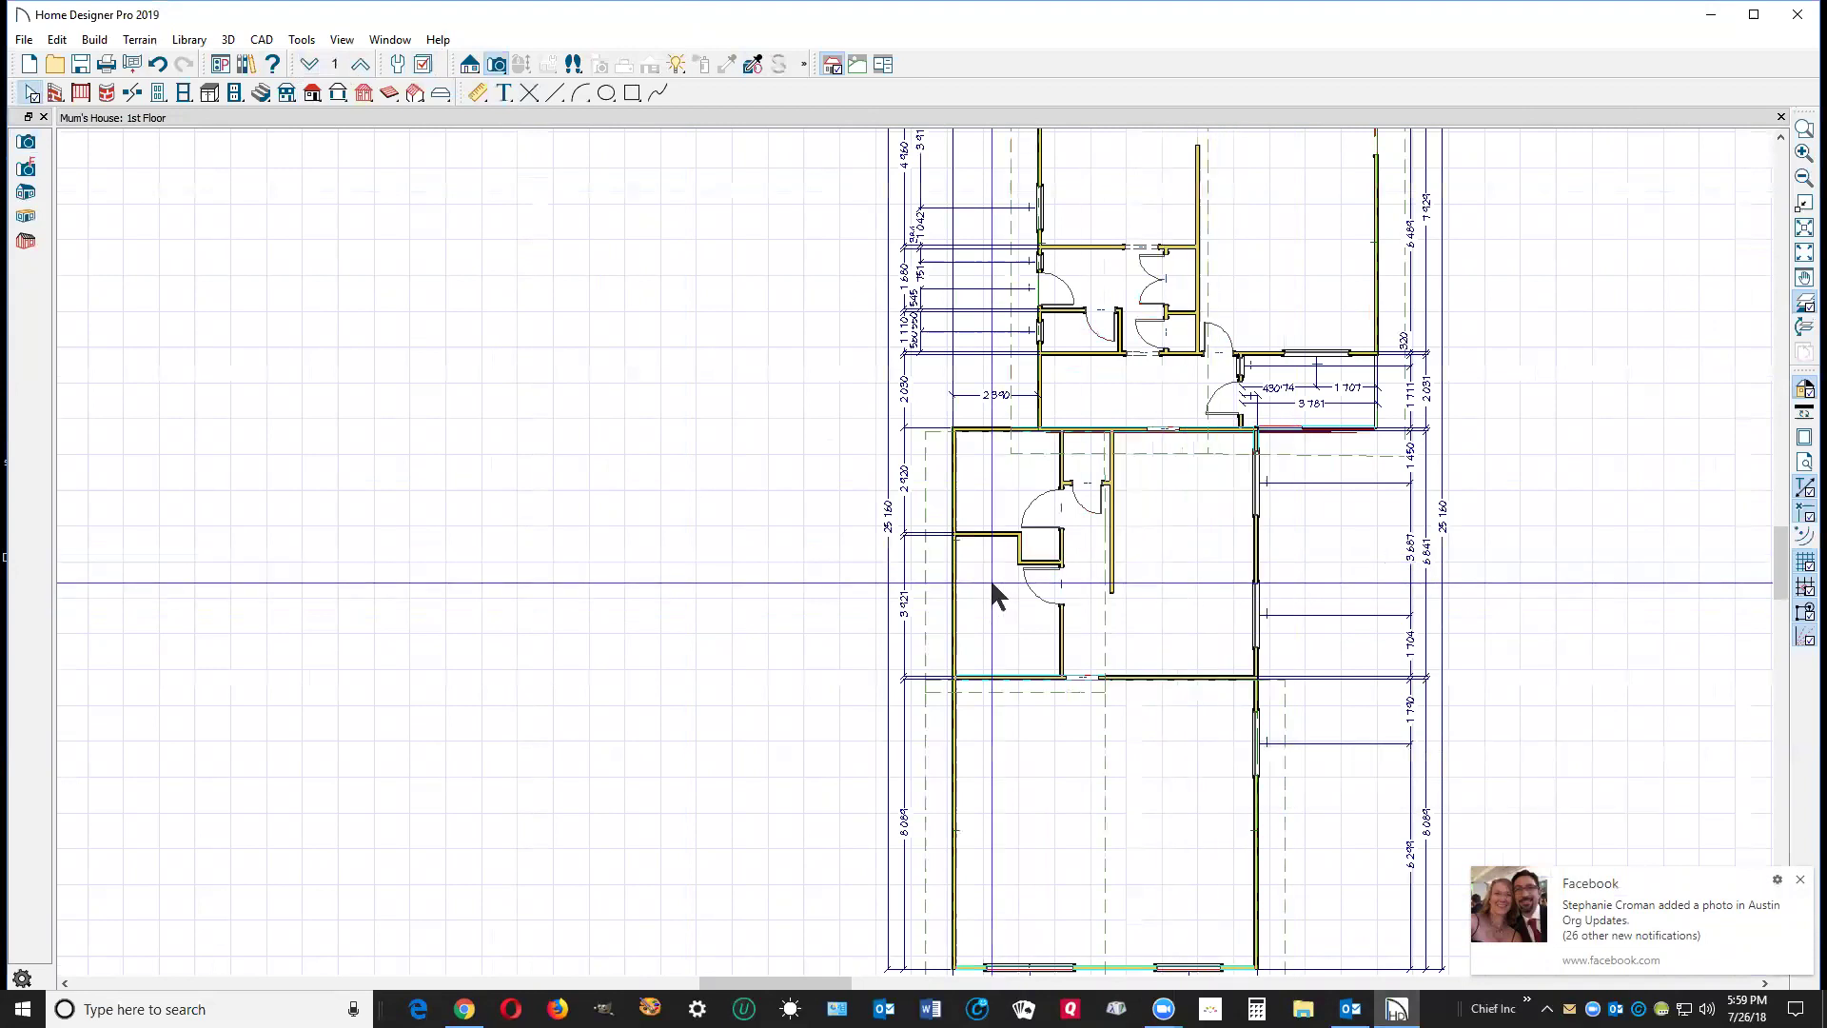
pyautogui.click(981, 585)
pyautogui.click(1336, 569)
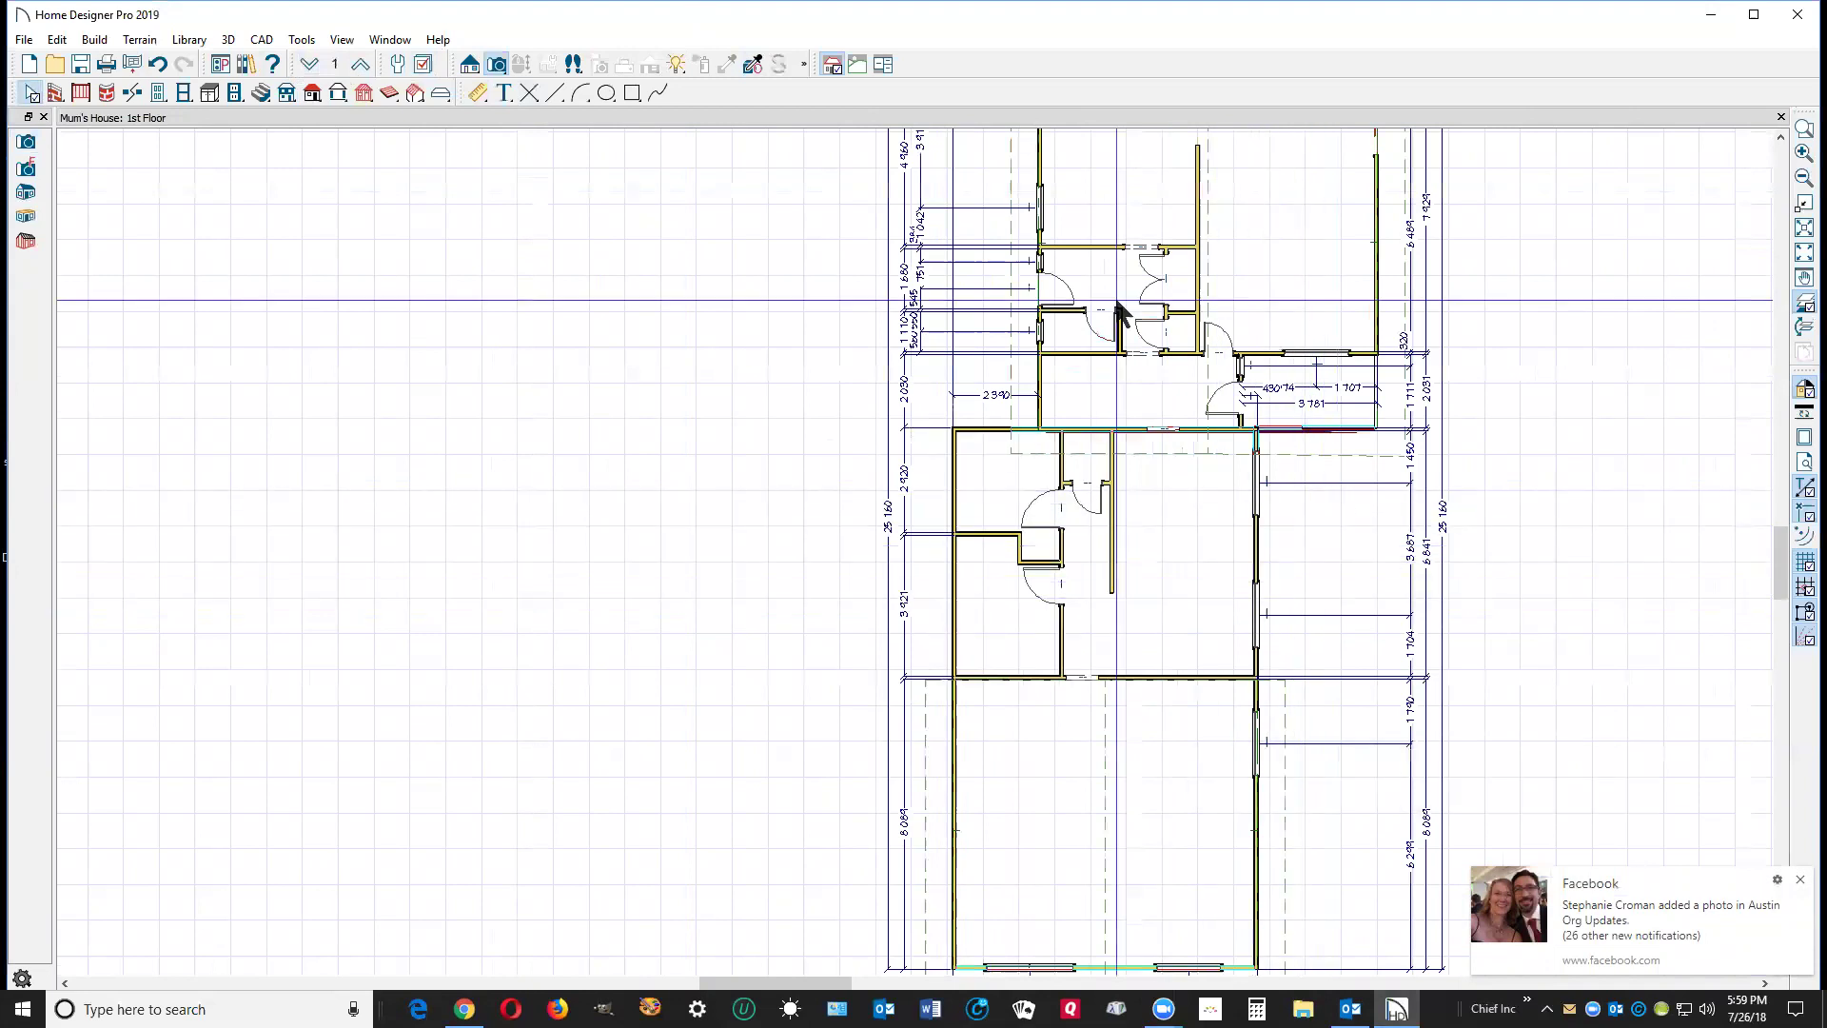
pyautogui.click(498, 67)
pyautogui.click(28, 194)
pyautogui.moveTo(899, 453); pyautogui.dragTo(865, 469)
pyautogui.scroll(3, 866, 481)
pyautogui.scroll(1, 866, 490)
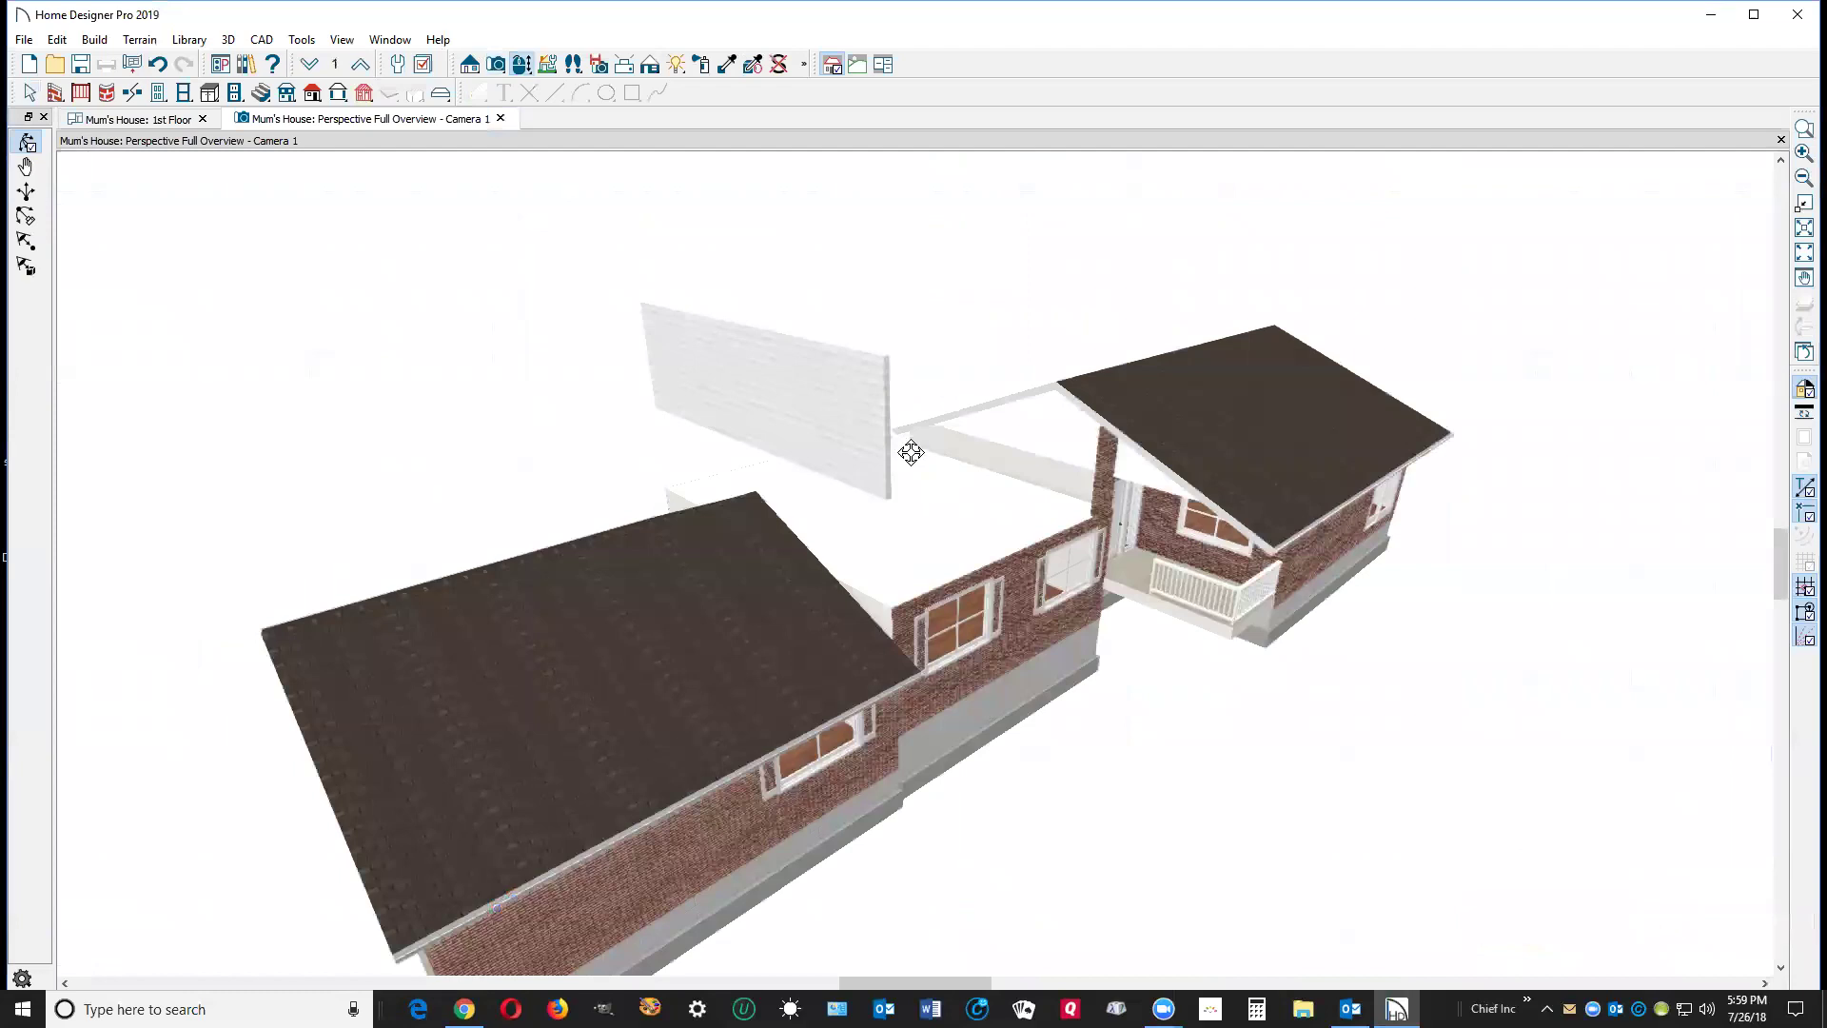
pyautogui.press('space')
pyautogui.click(815, 411)
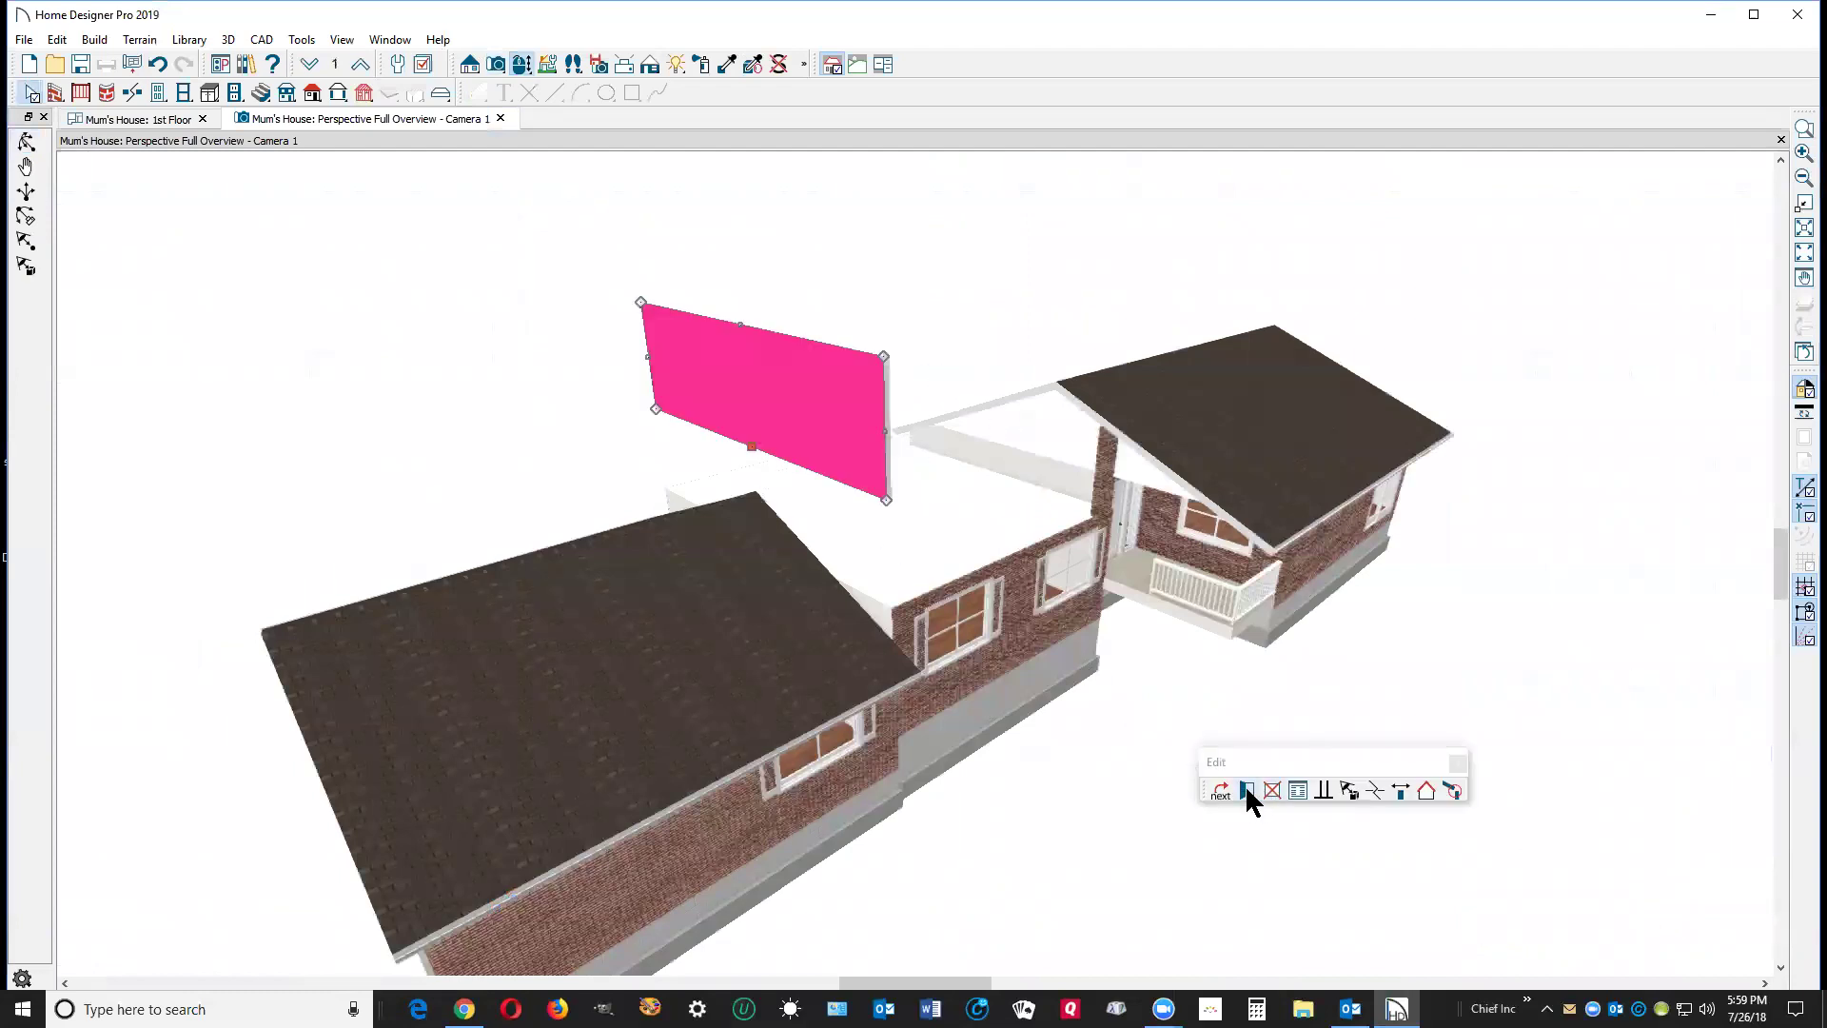
pyautogui.click(1247, 790)
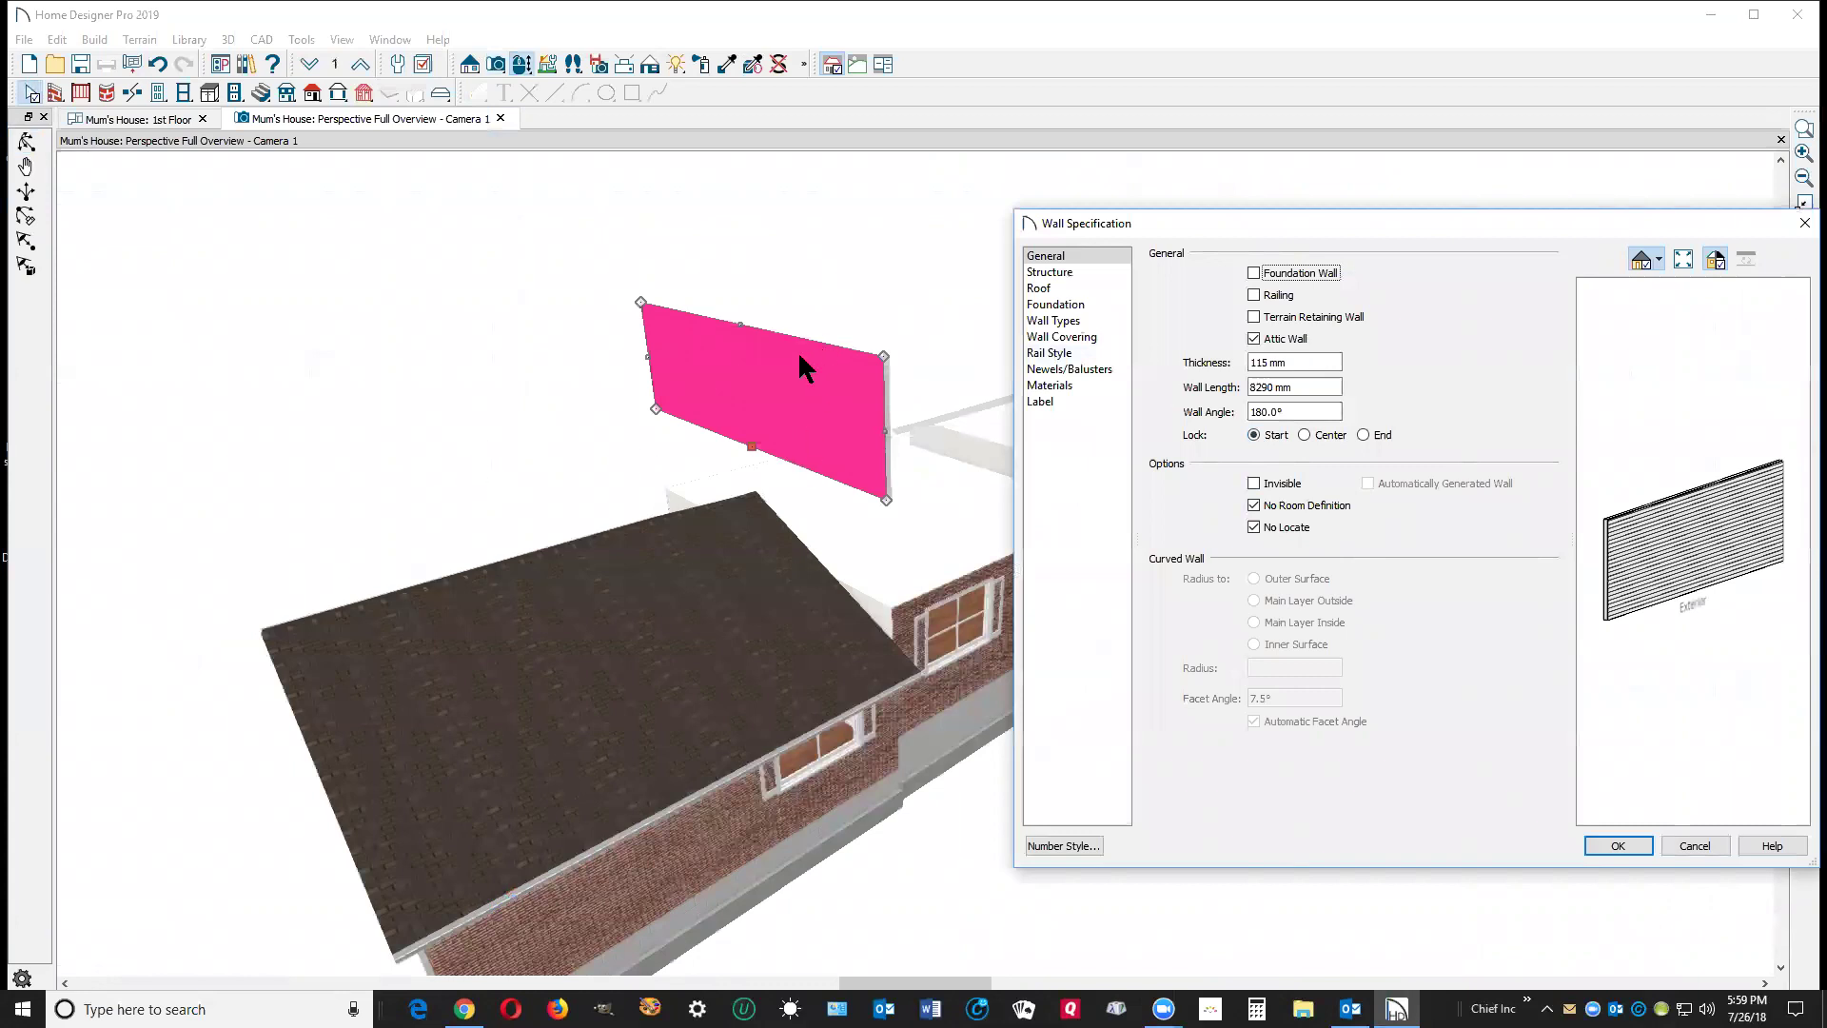
pyautogui.click(1685, 850)
pyautogui.click(1554, 614)
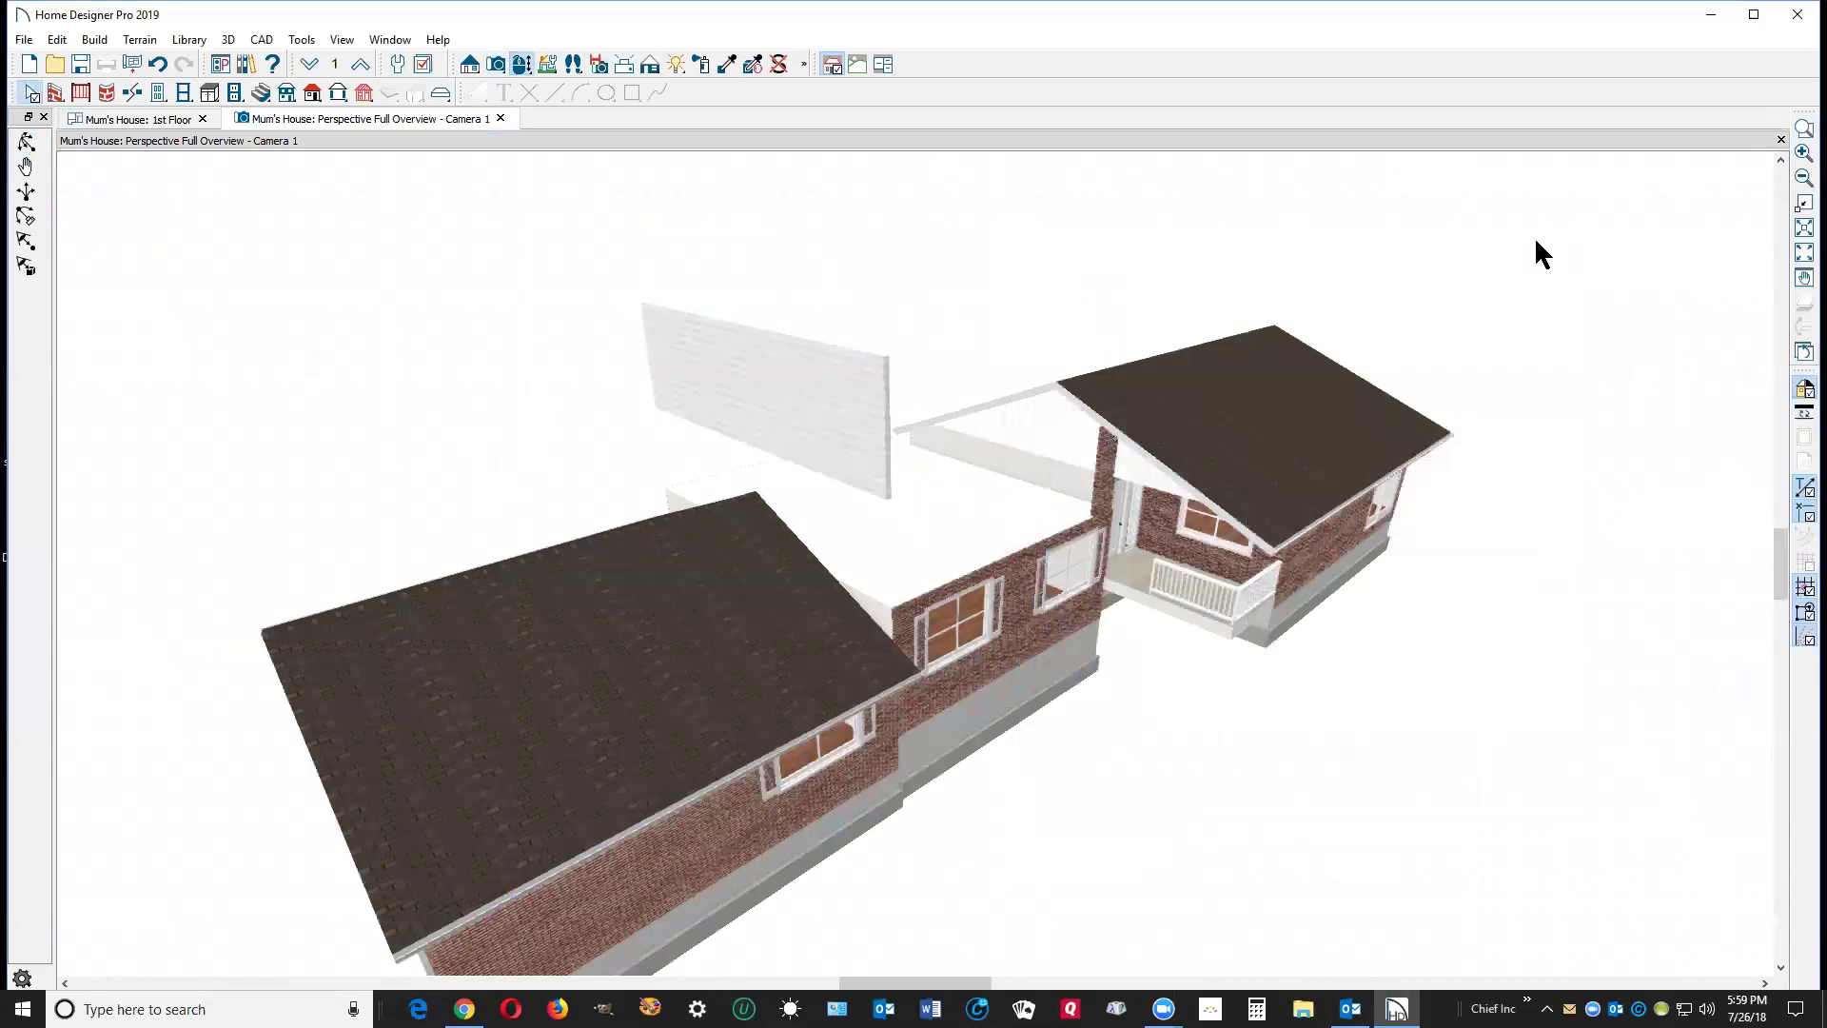
# Tile the 3D Full Overview and 1st Floor plan vertically, then zoom the plan.
pyautogui.hotkey('alt', 'w')
pyautogui.press('v')
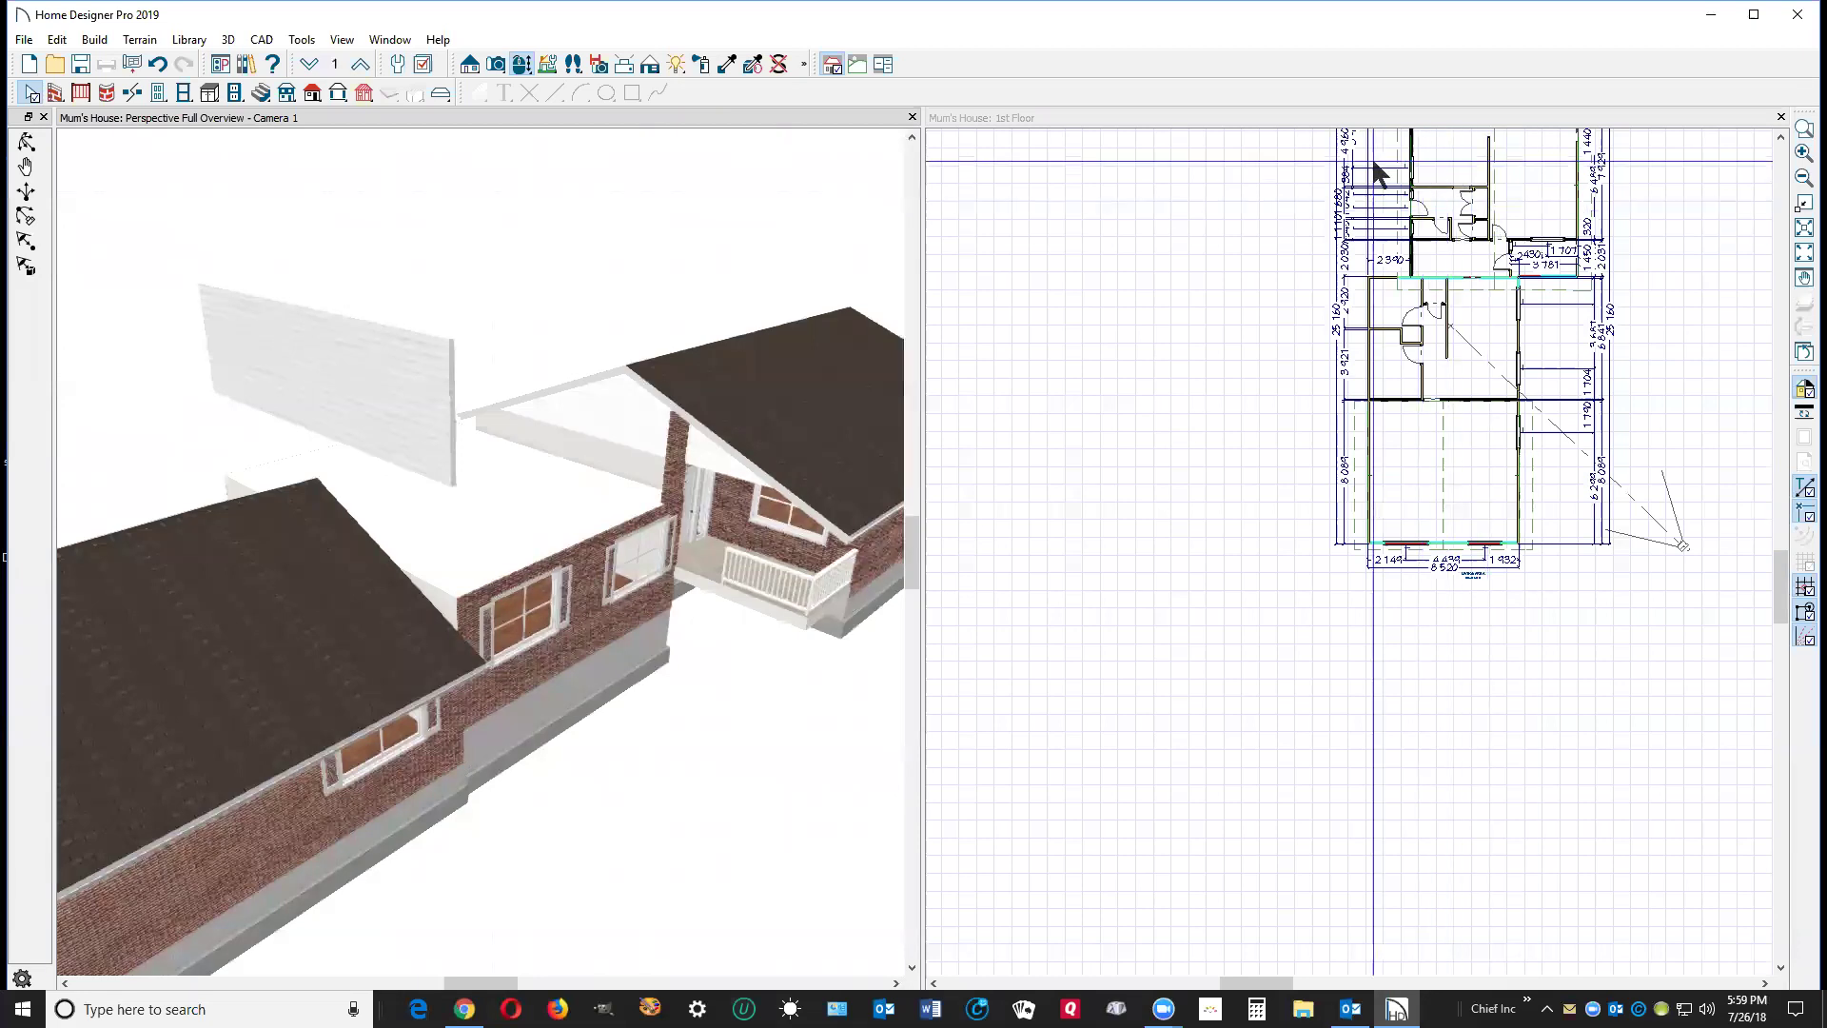
pyautogui.scroll(-1, 1138, 449)
pyautogui.scroll(1, 1138, 449)
pyautogui.scroll(3, 1427, 295)
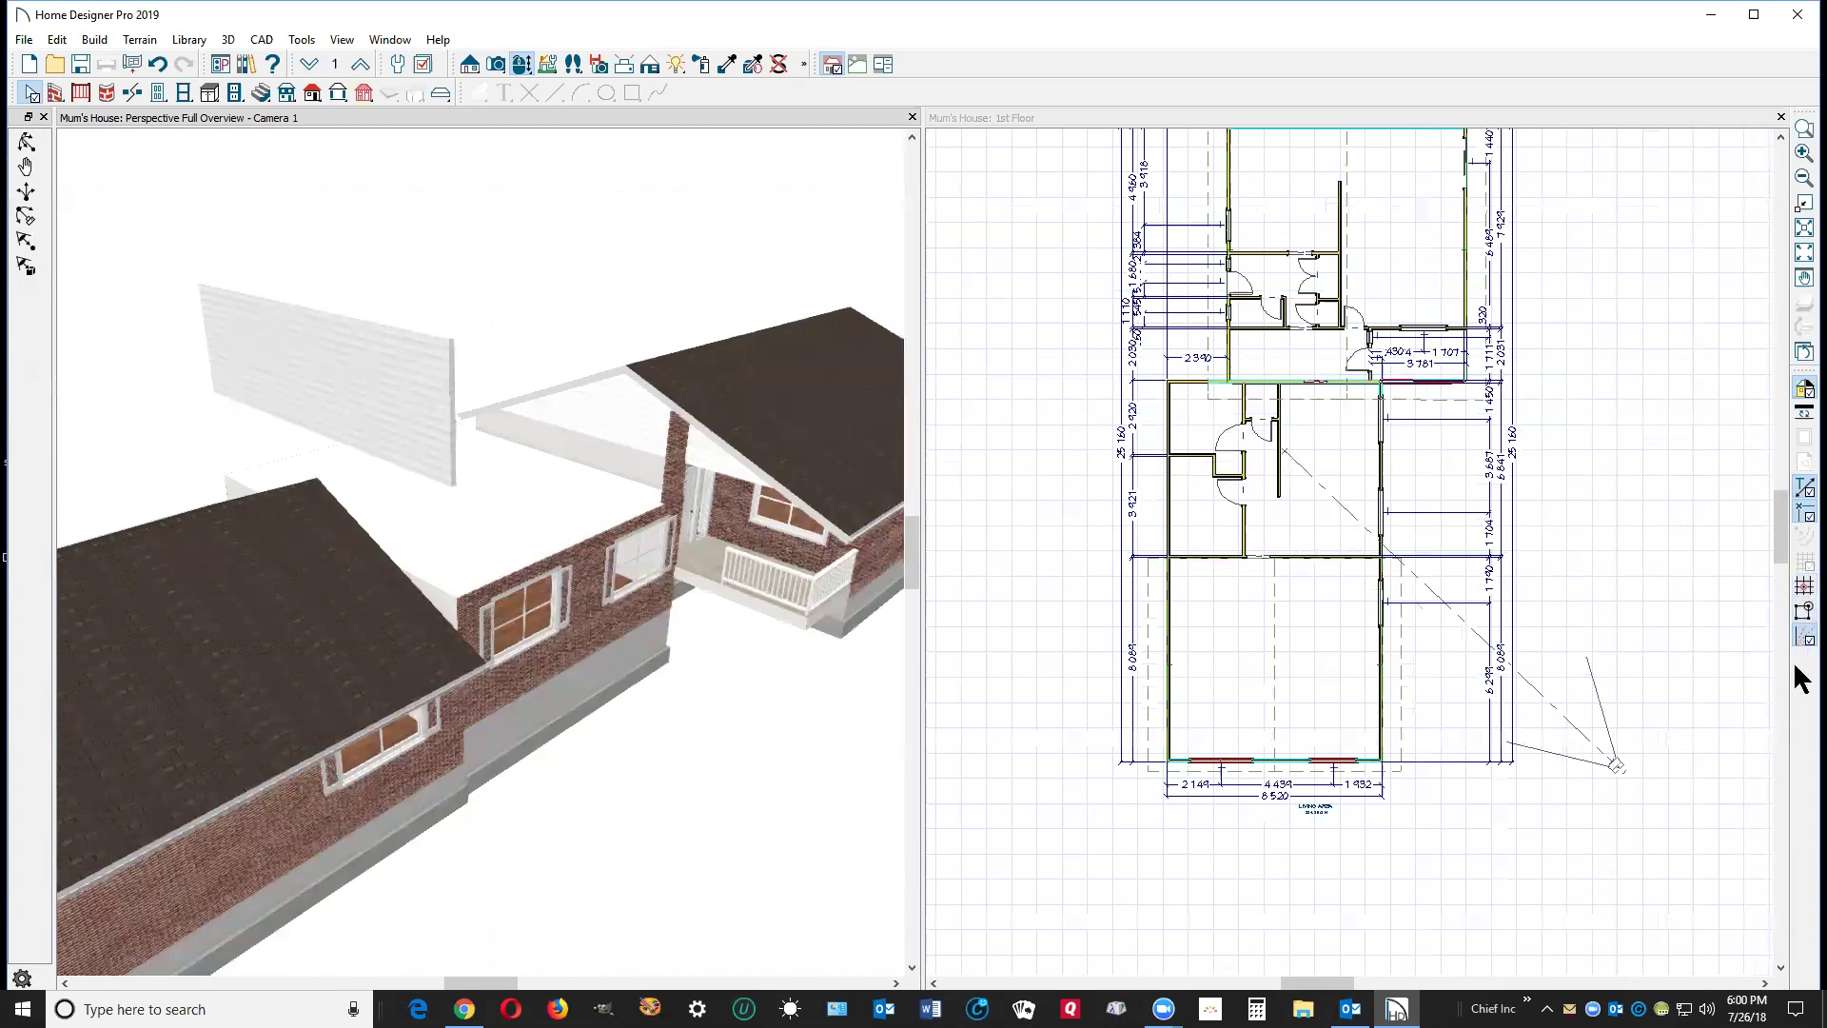
pyautogui.click(1658, 644)
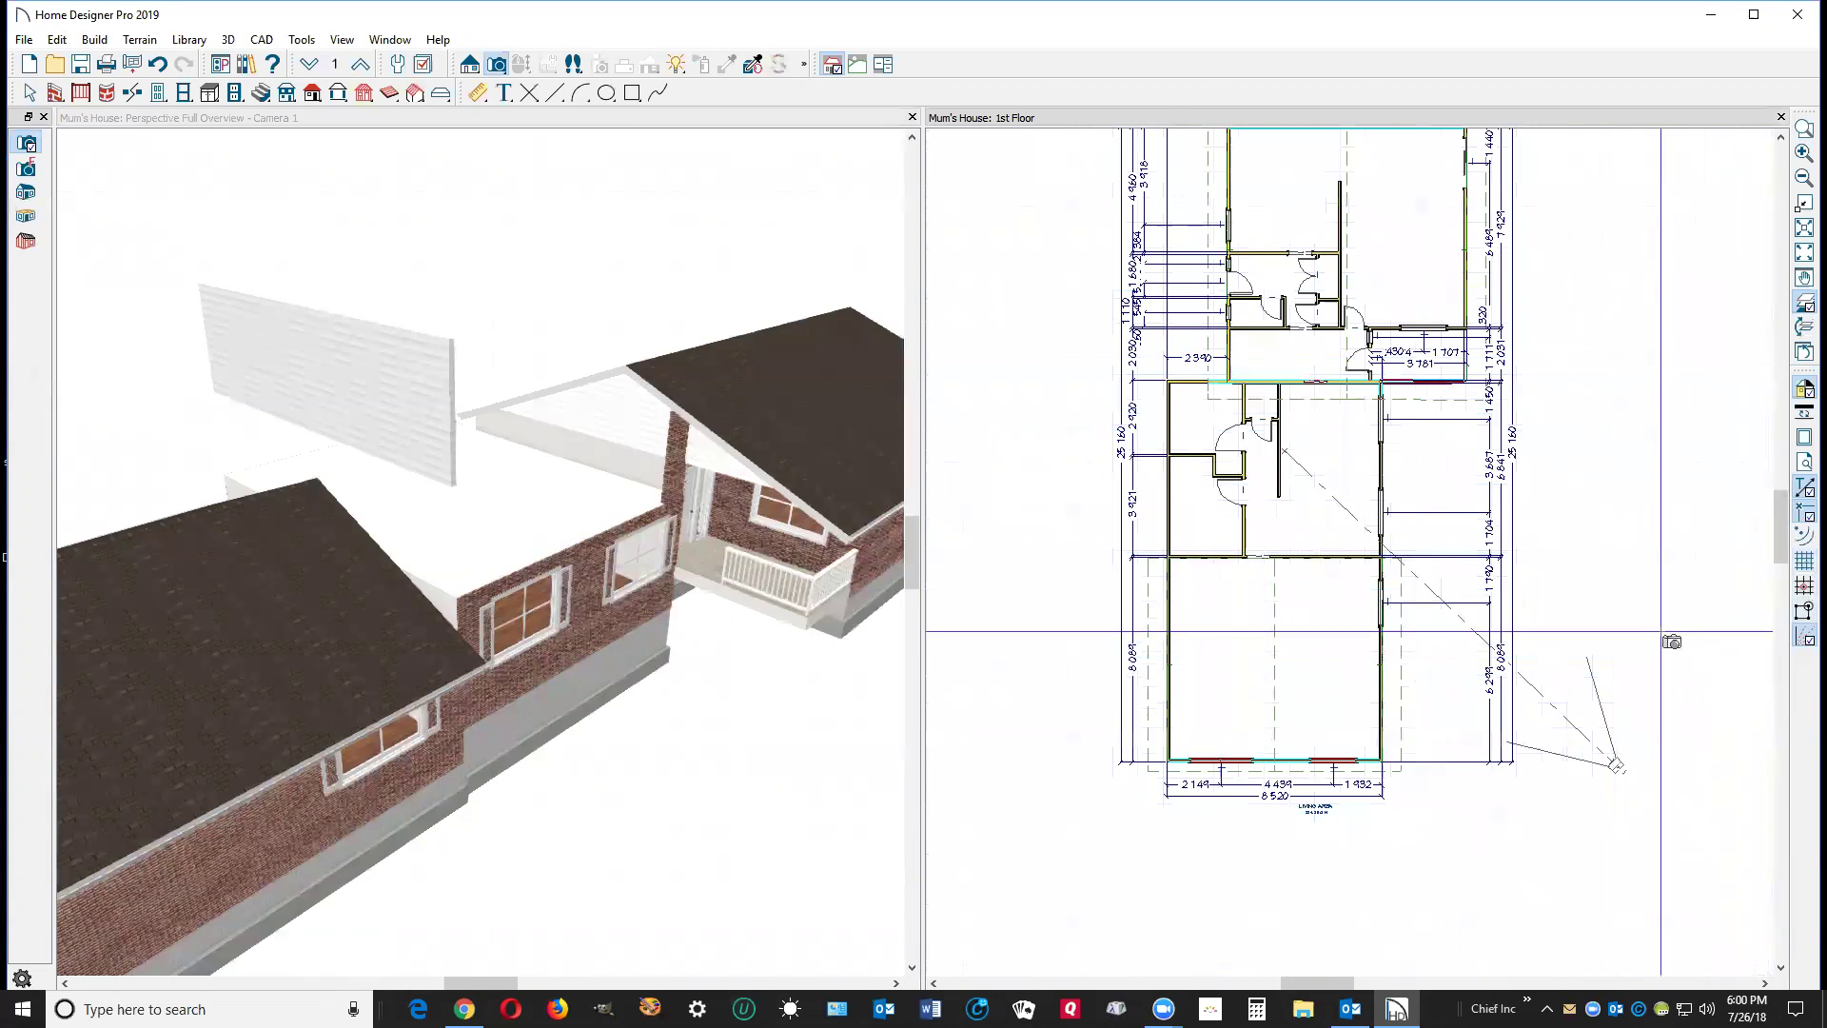
pyautogui.scroll(-2, 1546, 609)
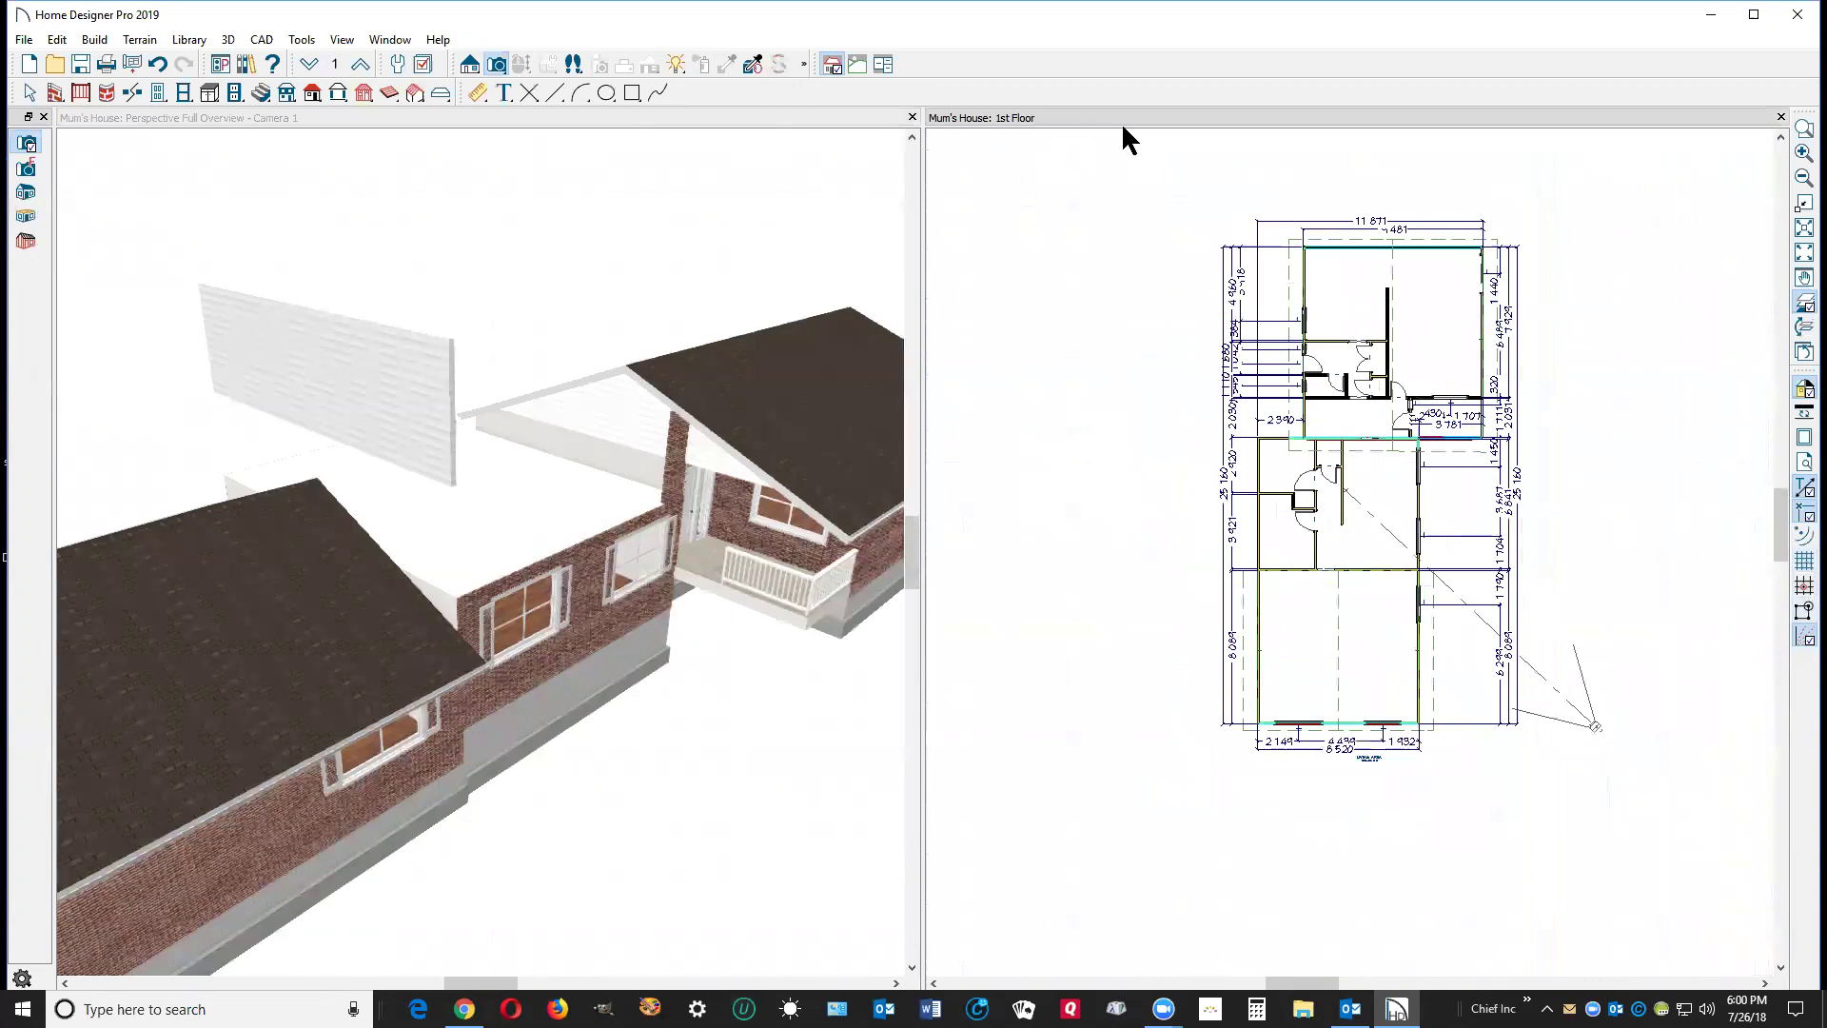
# Go up to the 2nd floor plan and zoom in on the box area.
pyautogui.click(361, 65)
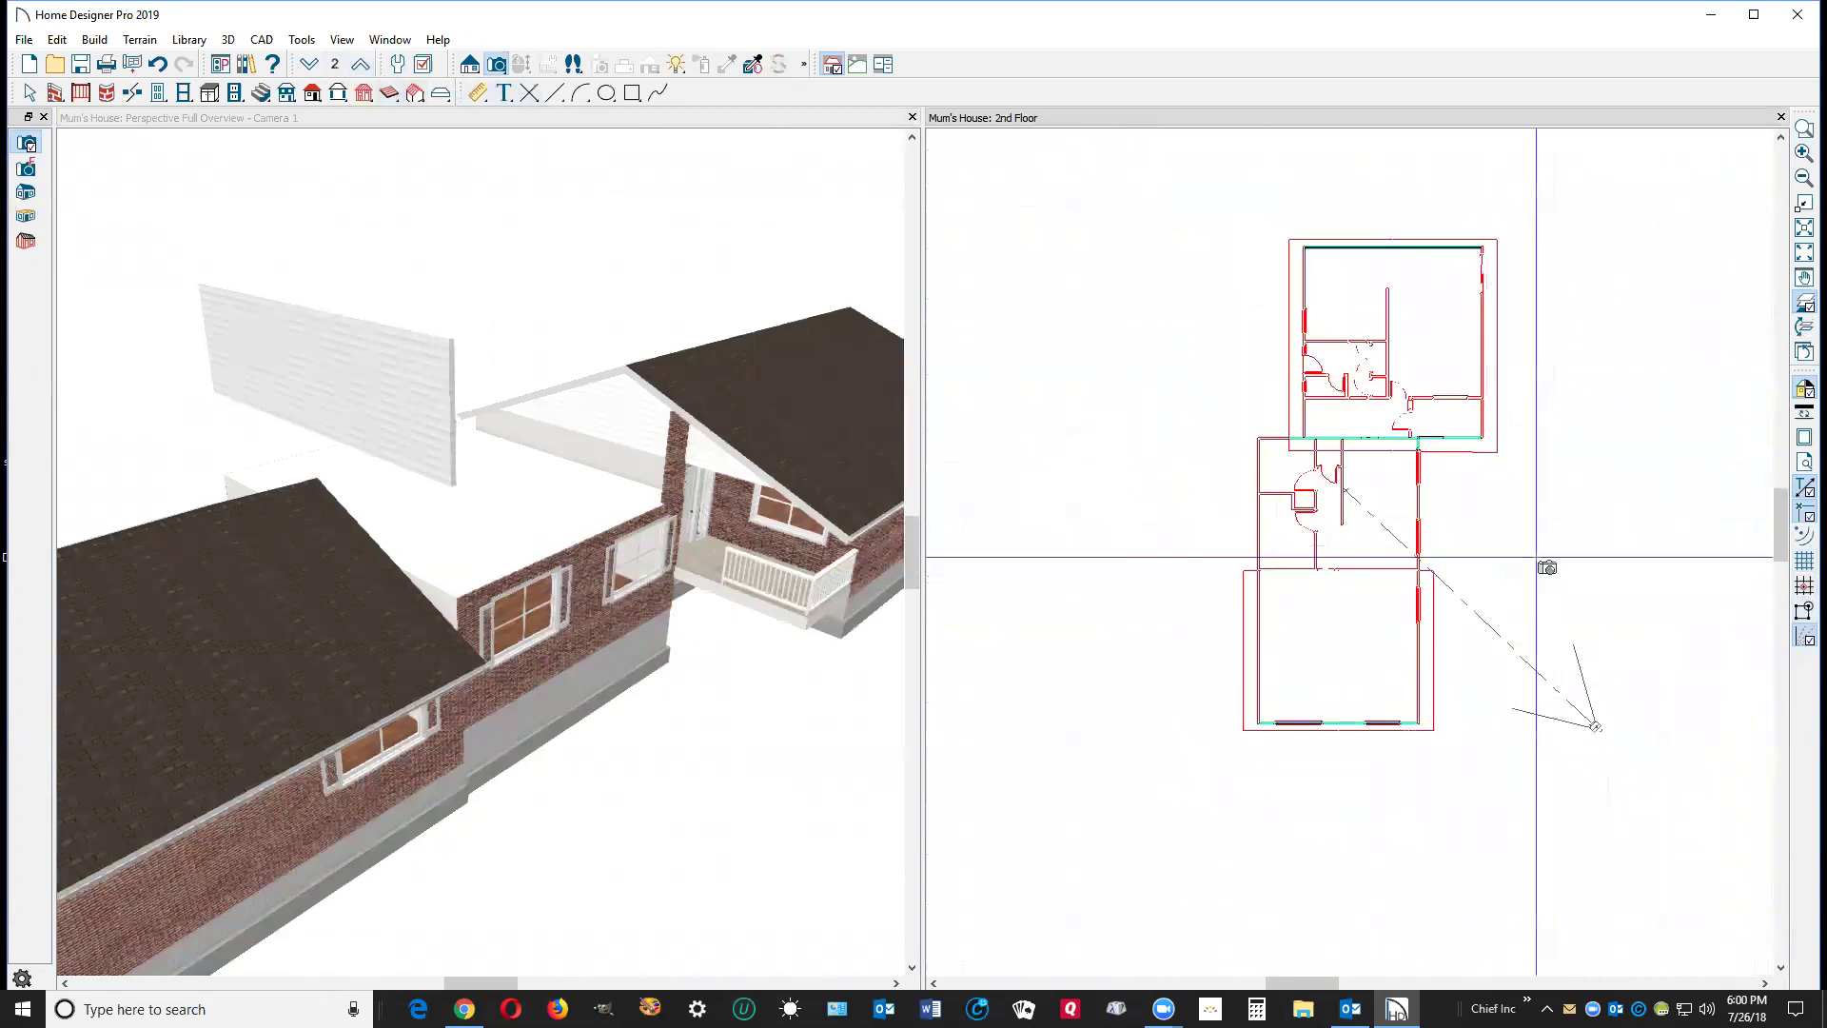
pyautogui.scroll(2, 1490, 511)
pyautogui.scroll(1, 1437, 509)
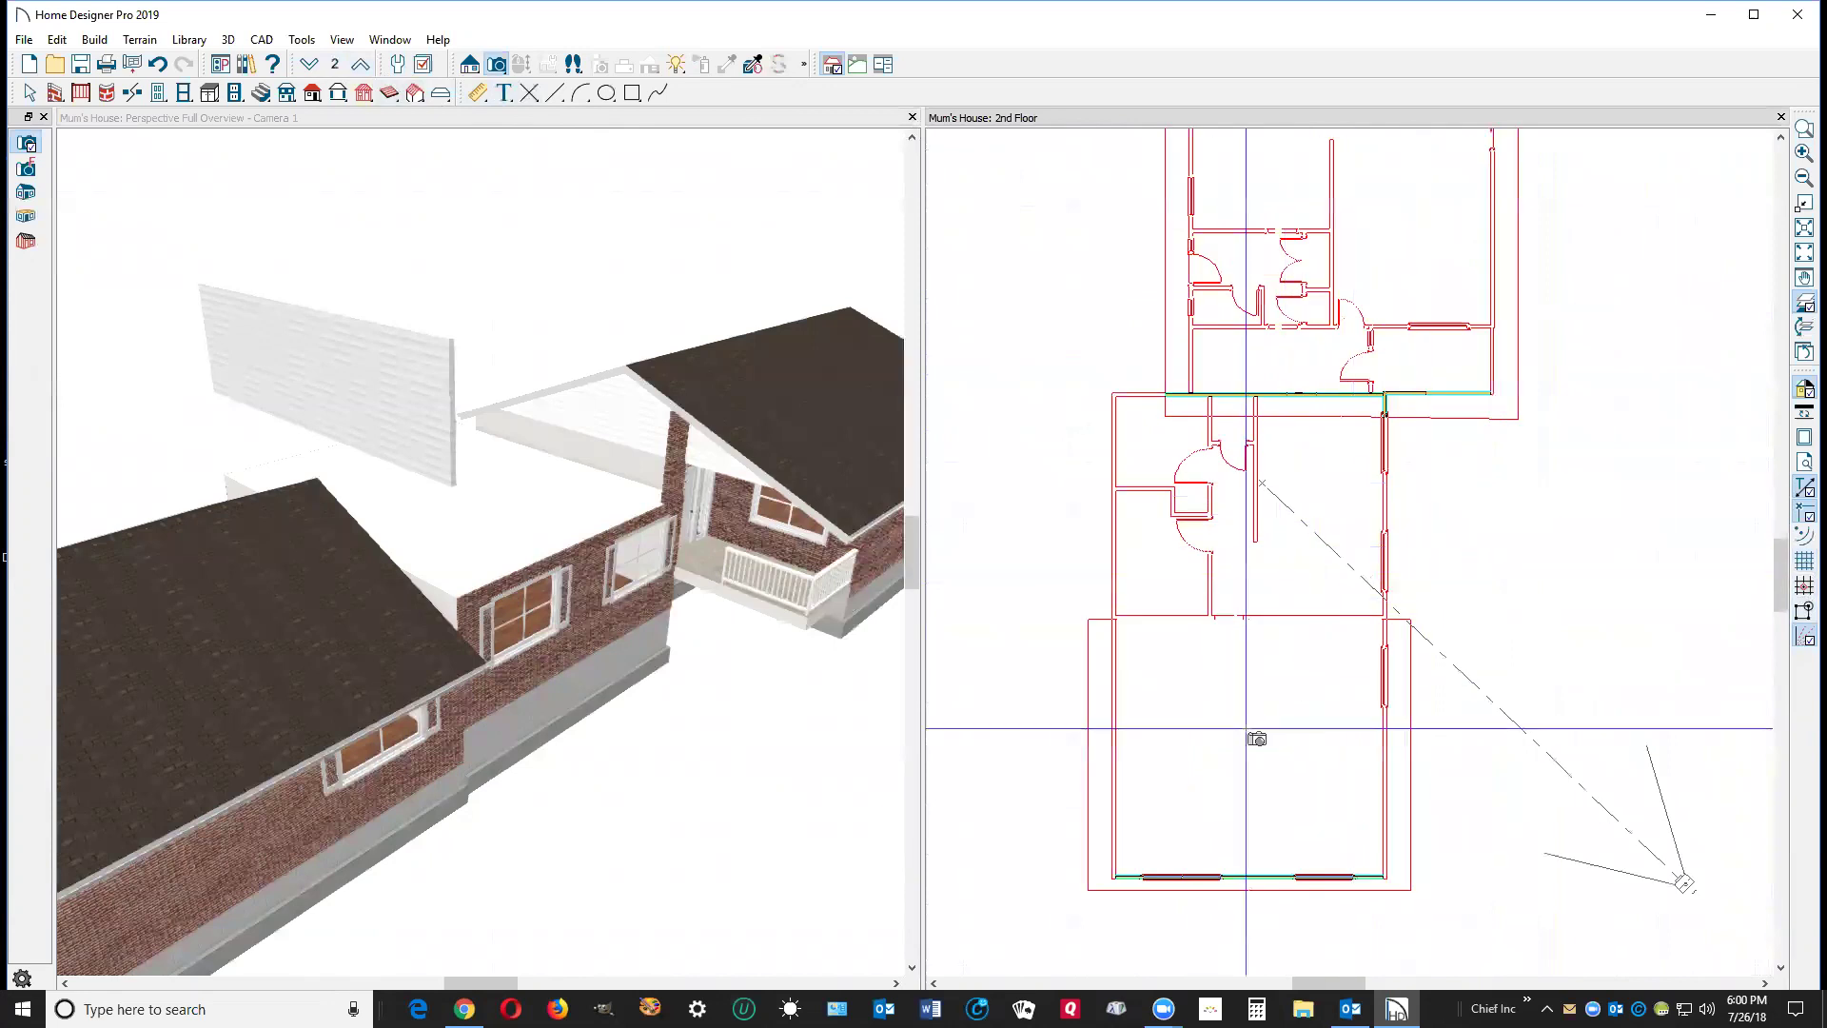
pyautogui.scroll(1, 1229, 650)
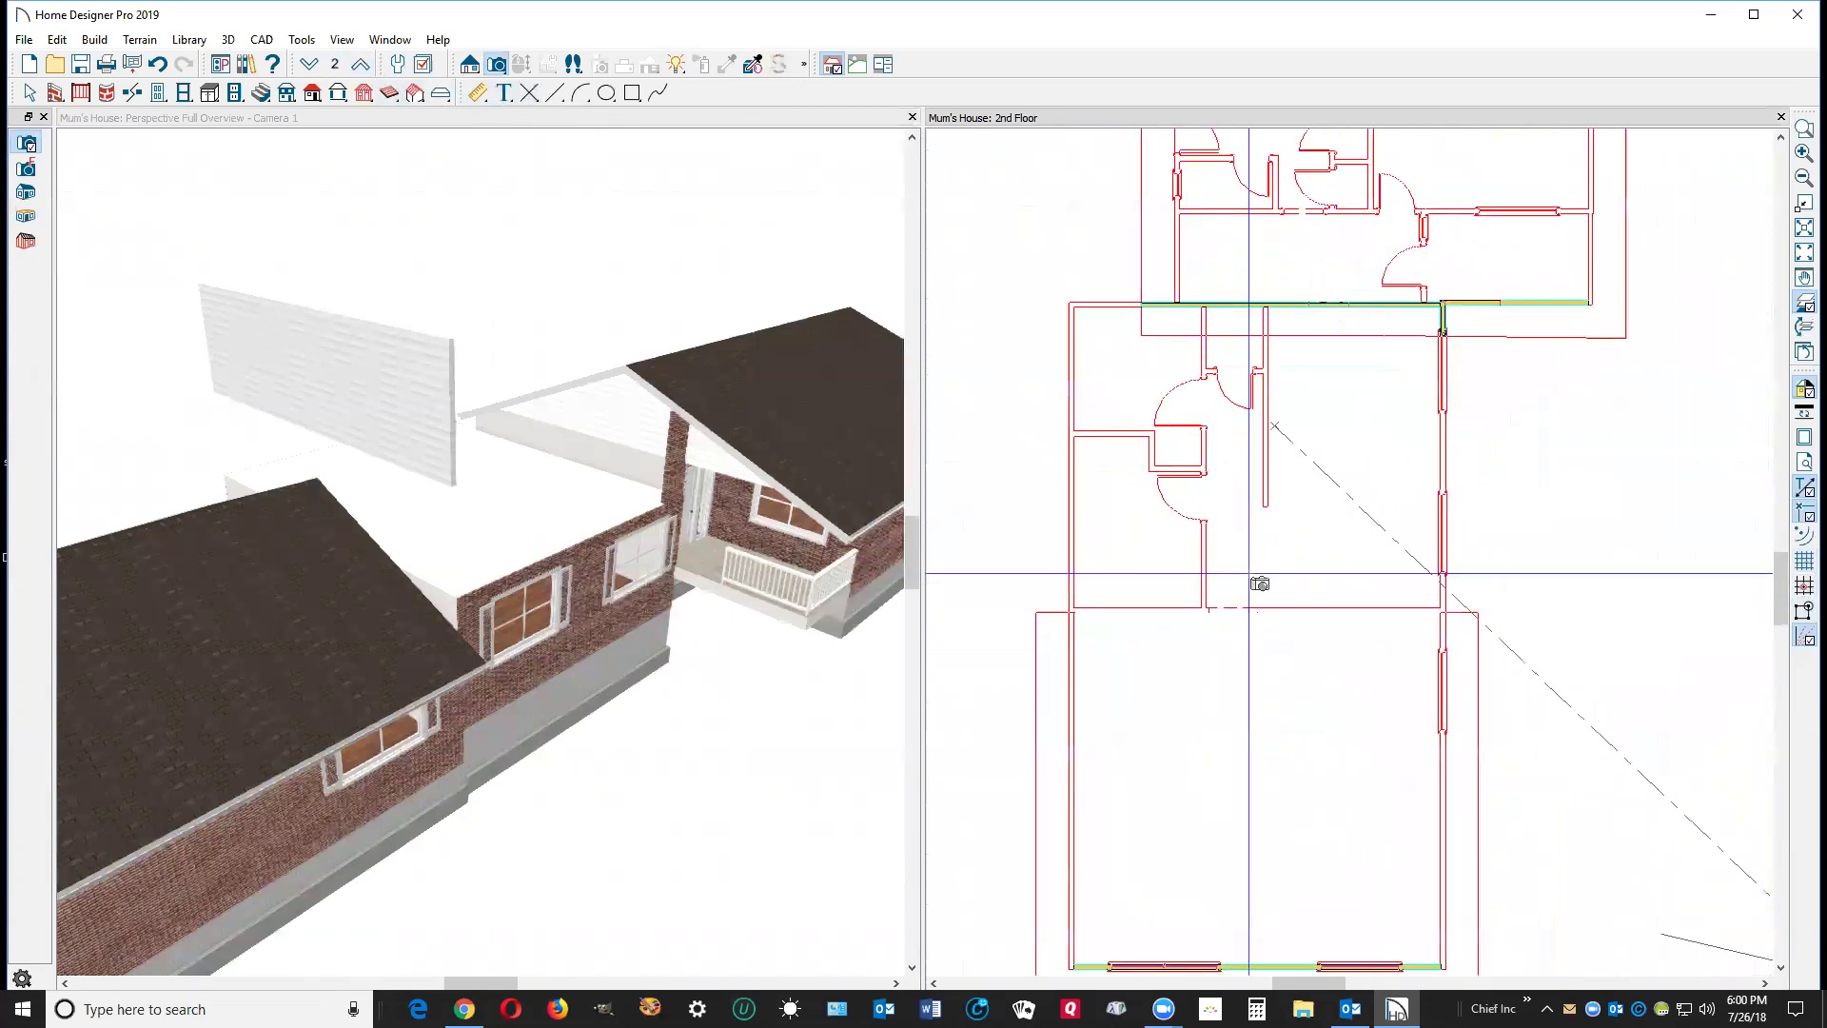
pyautogui.scroll(1, 1073, 338)
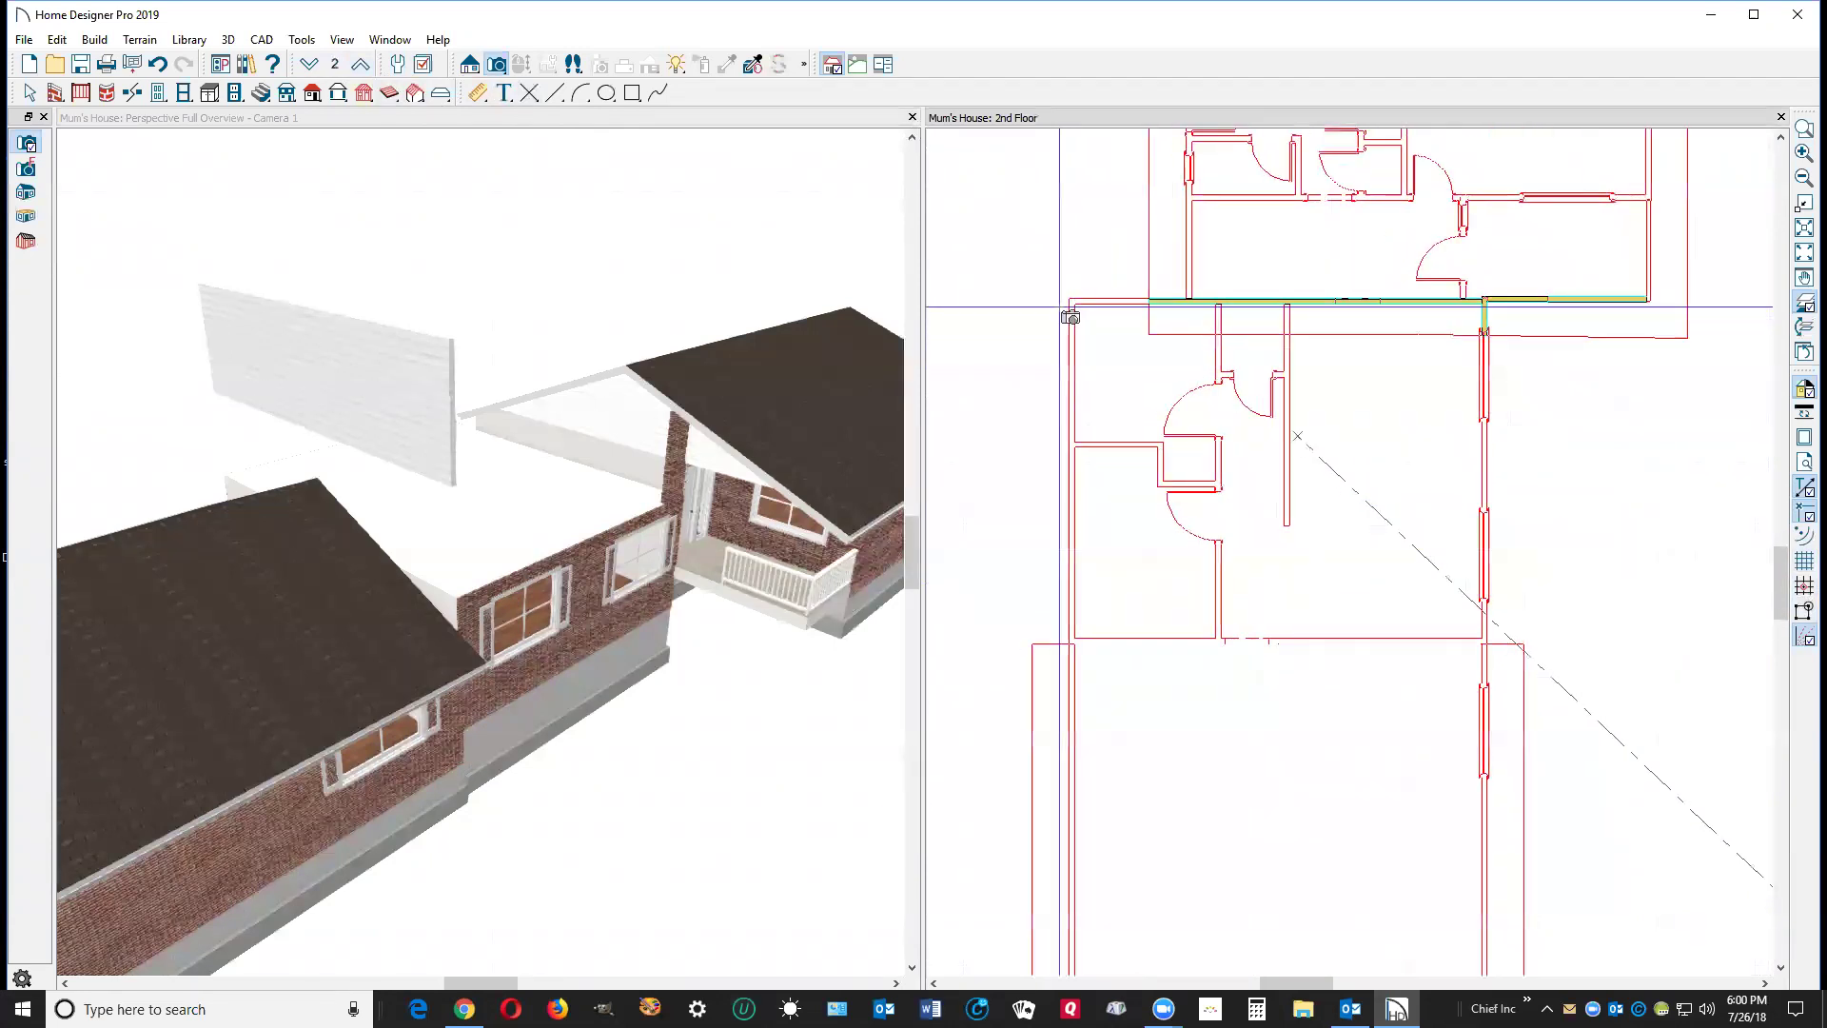
# Draw the 115 mm, 6316 mm left wall and align it with the wall below.
pyautogui.click(56, 92)
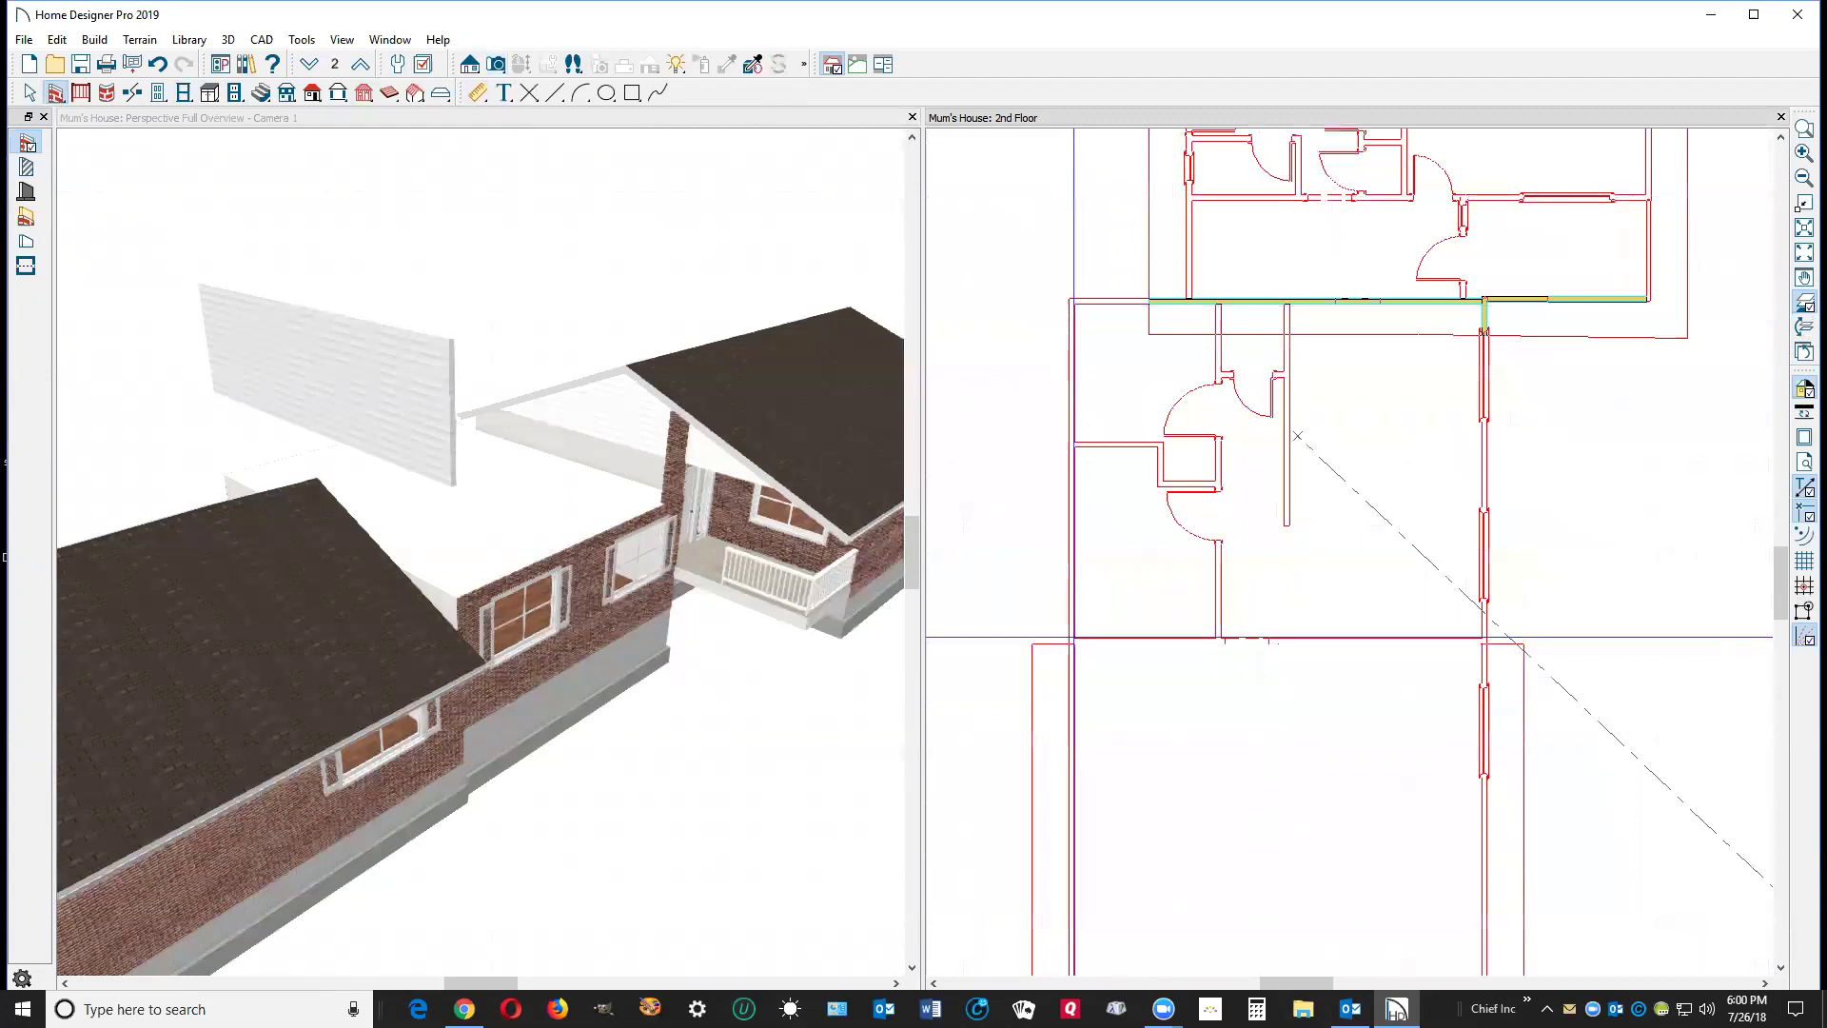
pyautogui.moveTo(1073, 637); pyautogui.dragTo(1073, 329)
pyautogui.rightClick(1076, 385)
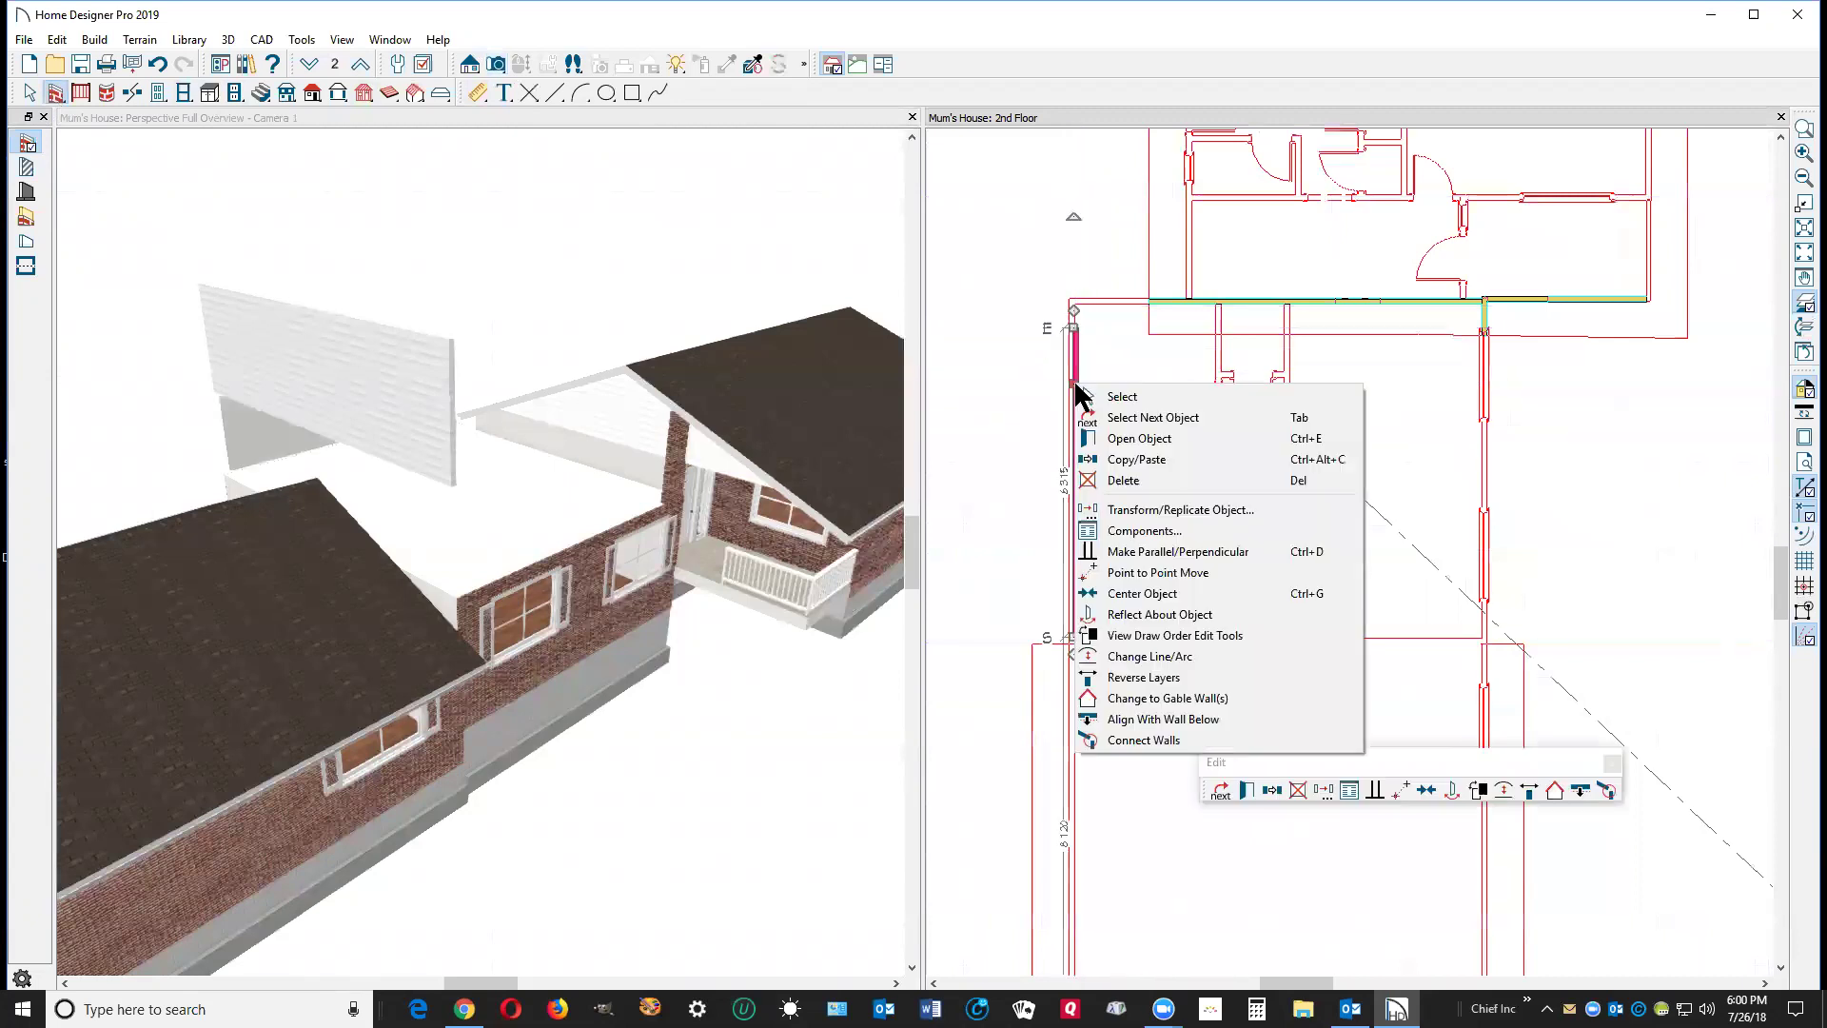
pyautogui.click(1154, 439)
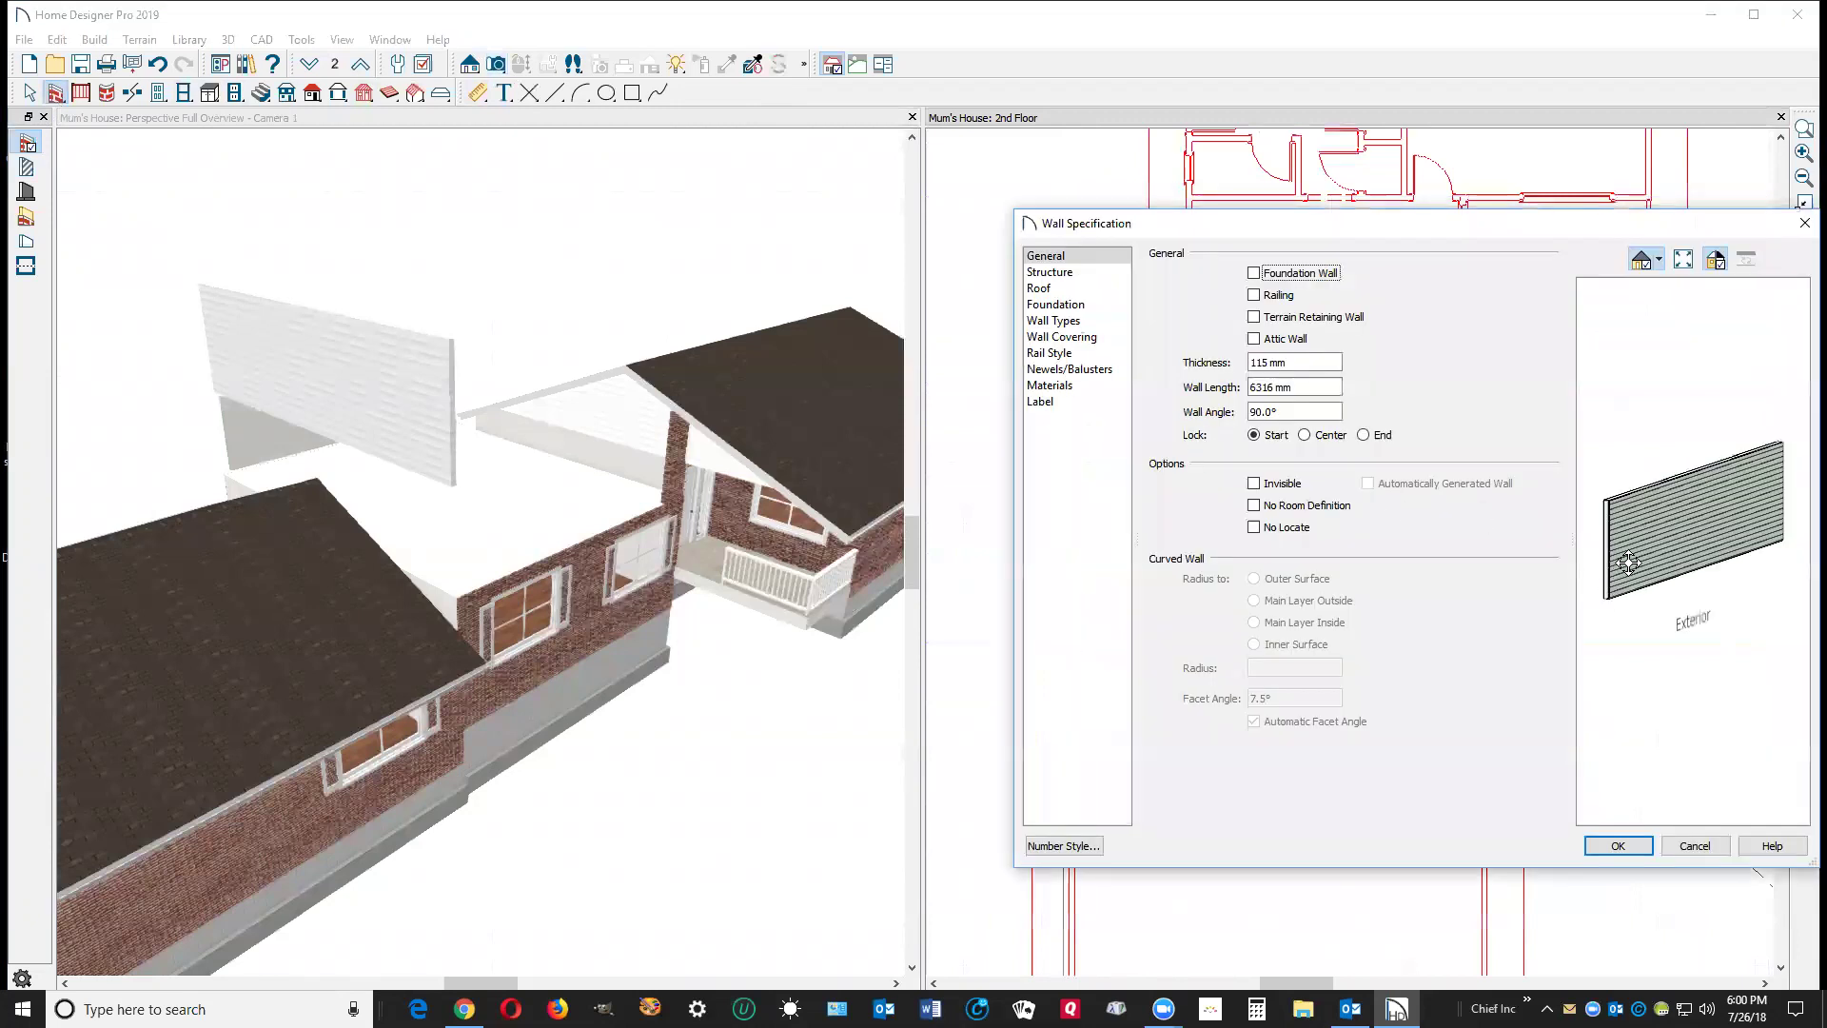
pyautogui.click(1694, 845)
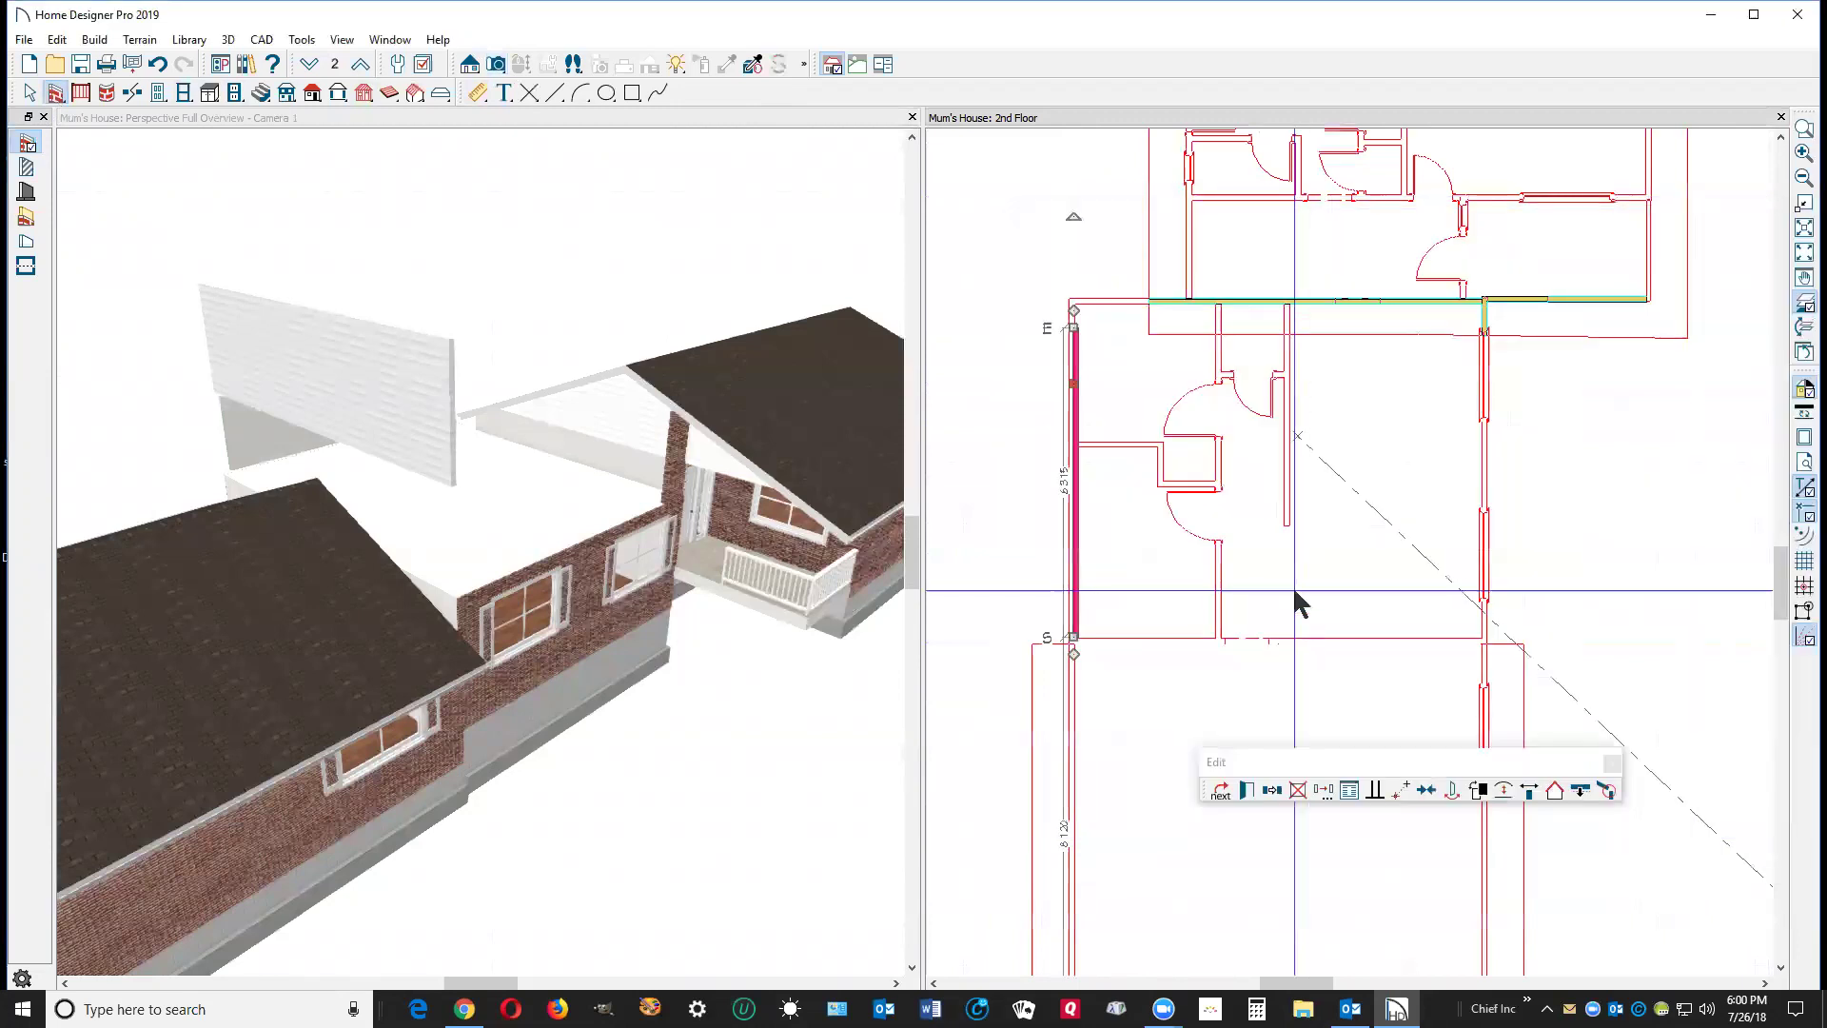
pyautogui.click(1580, 792)
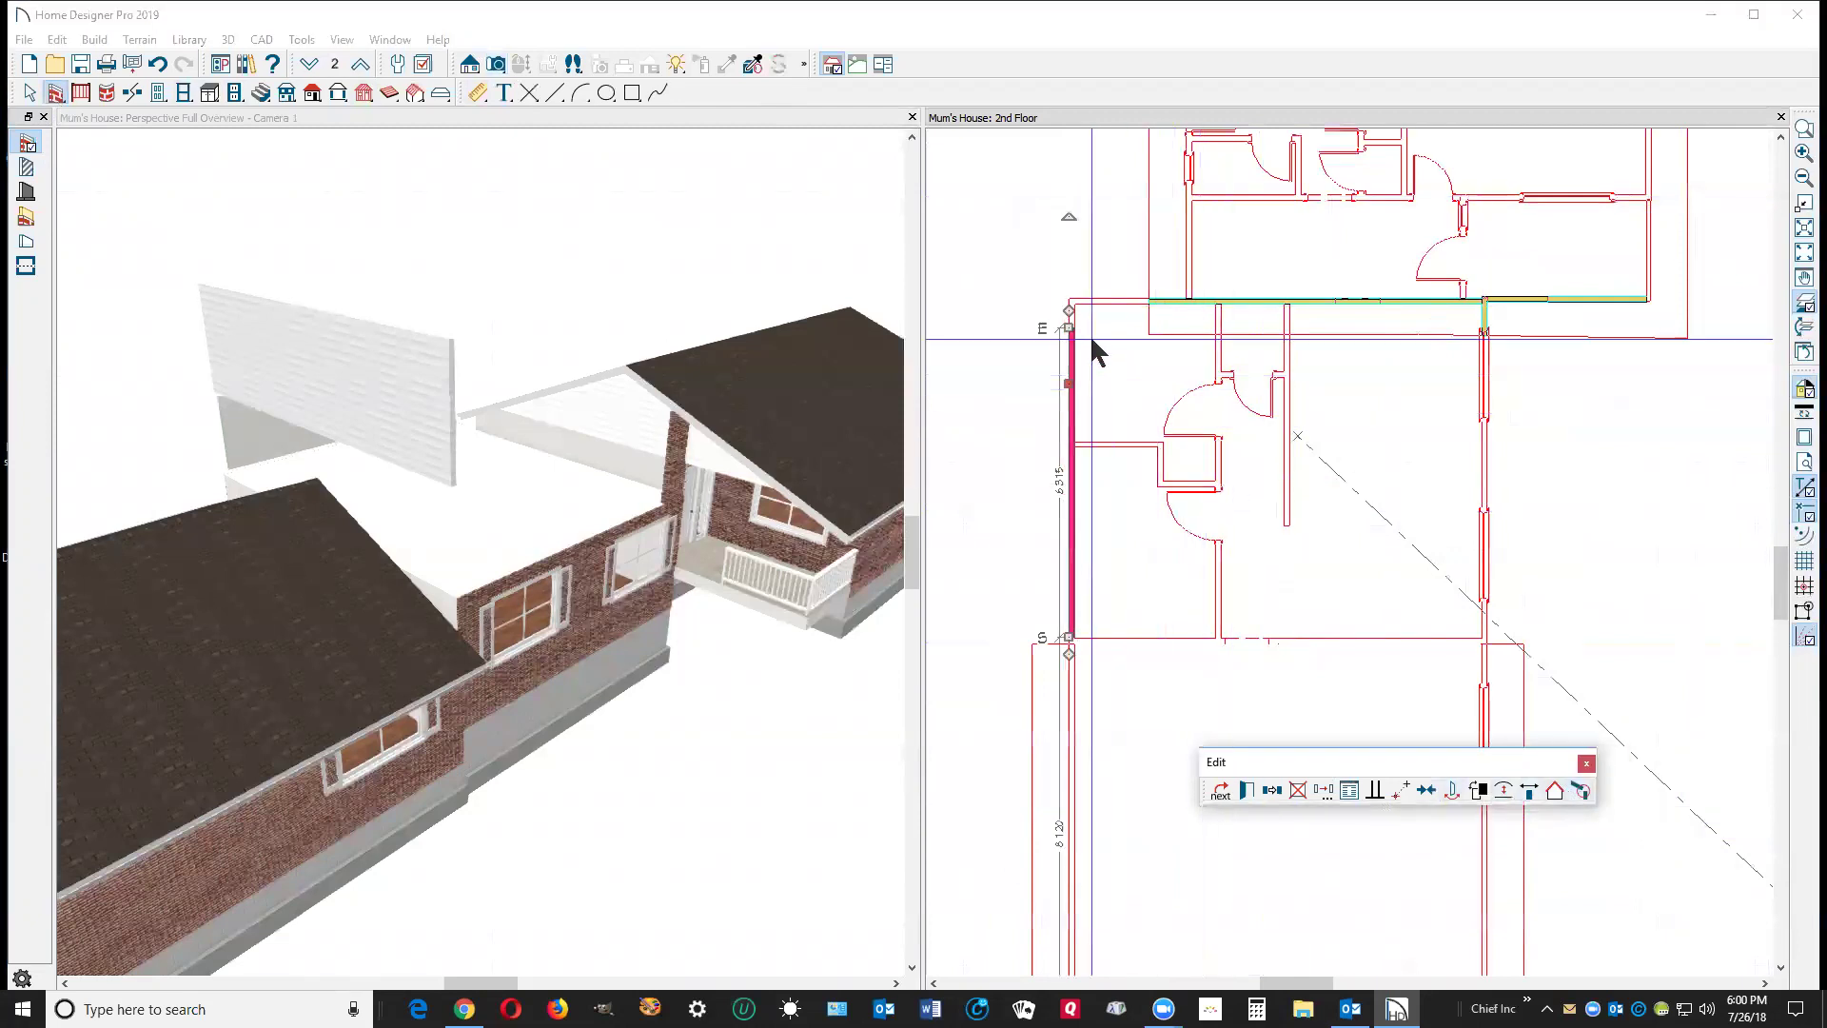
# Extend the left wall to the corner and draw and position the bottom wall, giving 58.4 sq m.
pyautogui.moveTo(1068, 335)
pyautogui.mouseDown()
pyautogui.moveTo(1069, 294)
pyautogui.moveTo(1492, 301)
pyautogui.moveTo(1379, 311)
pyautogui.moveTo(1501, 343)
pyautogui.moveTo(1504, 301)
pyautogui.moveTo(1510, 634)
pyautogui.moveTo(1085, 628)
pyautogui.mouseUp()
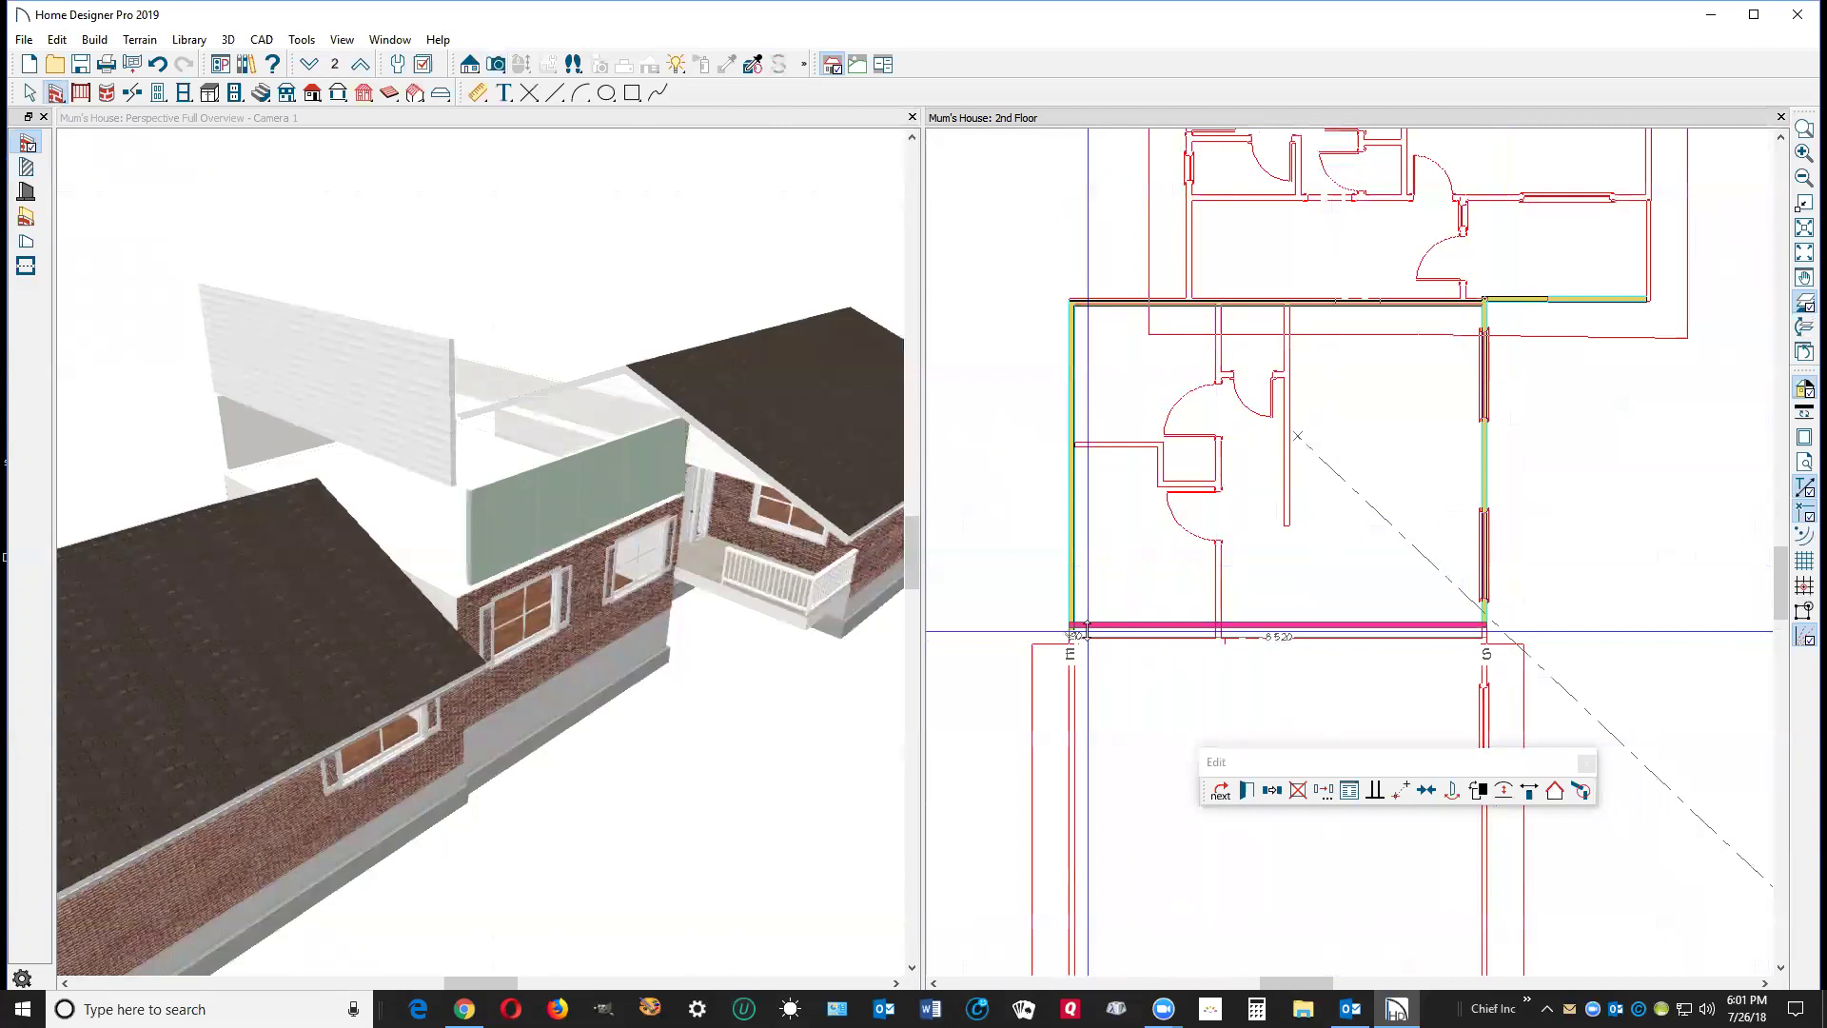
pyautogui.moveTo(1085, 628); pyautogui.dragTo(1085, 628)
pyautogui.scroll(2, 1287, 693)
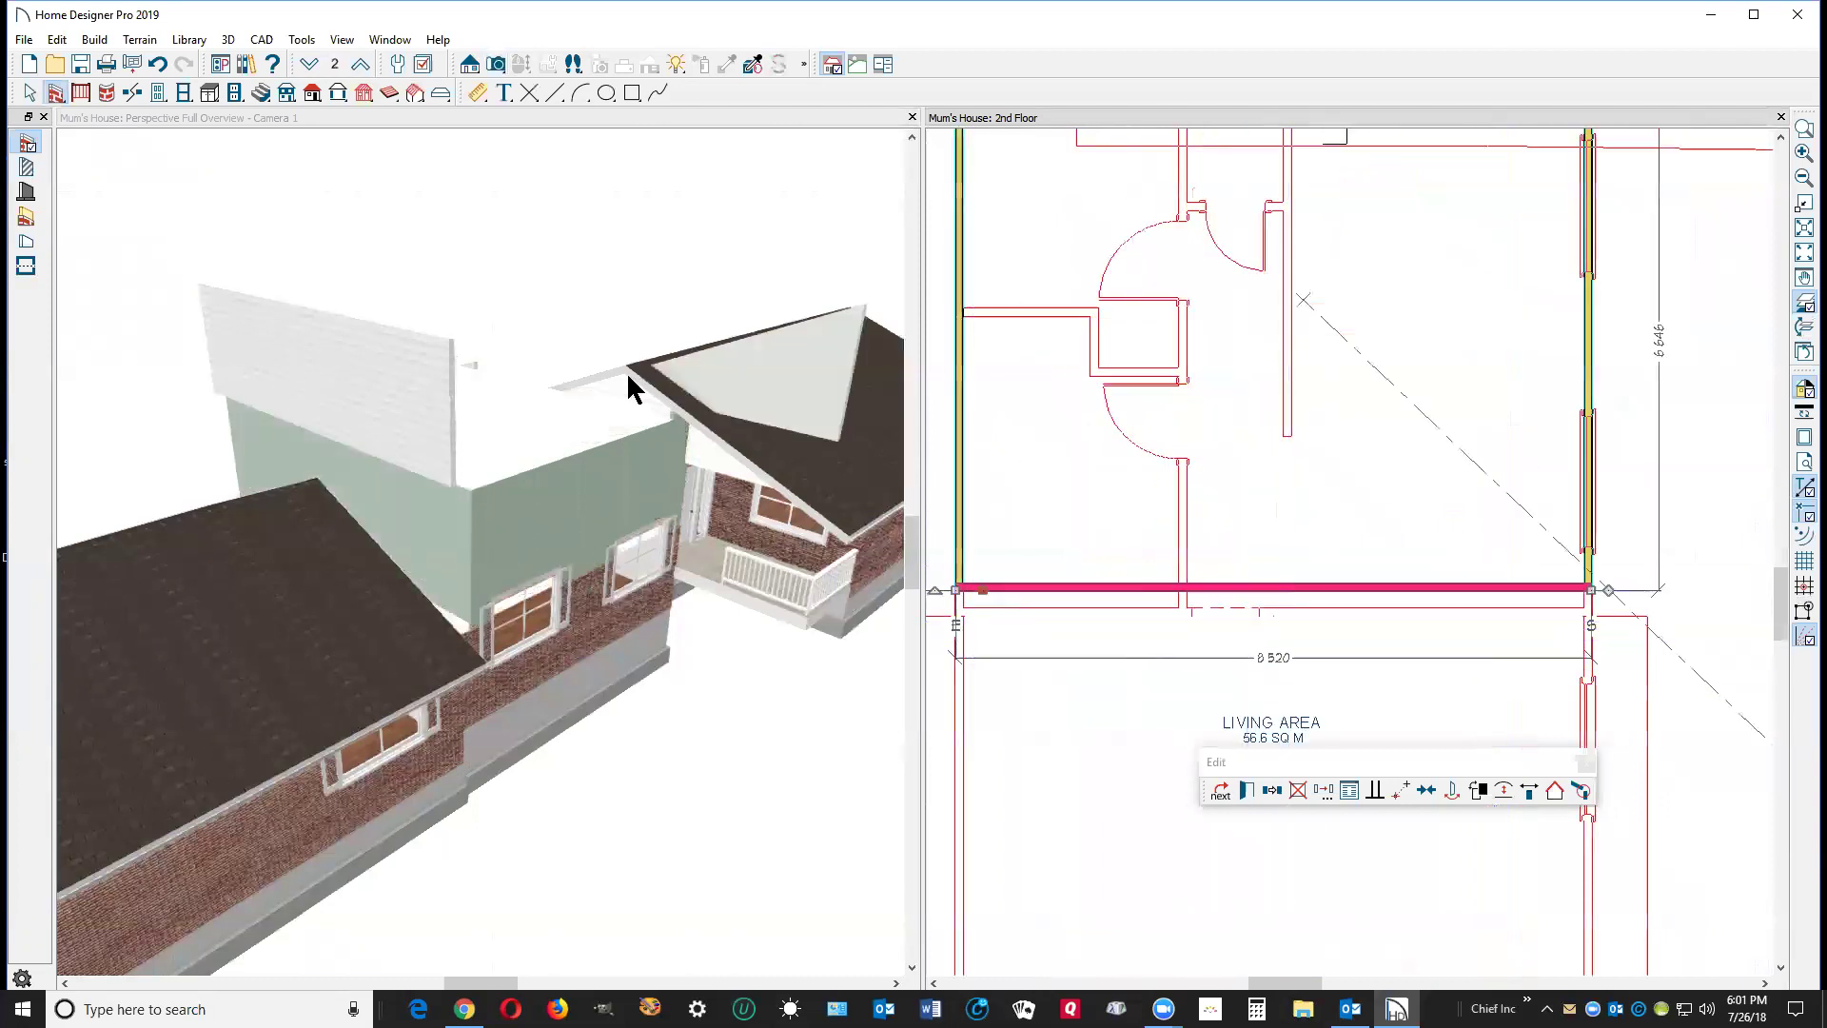
pyautogui.scroll(2, 1236, 598)
pyautogui.scroll(-1, 1250, 630)
pyautogui.scroll(-2, 1304, 600)
pyautogui.scroll(2, 1297, 598)
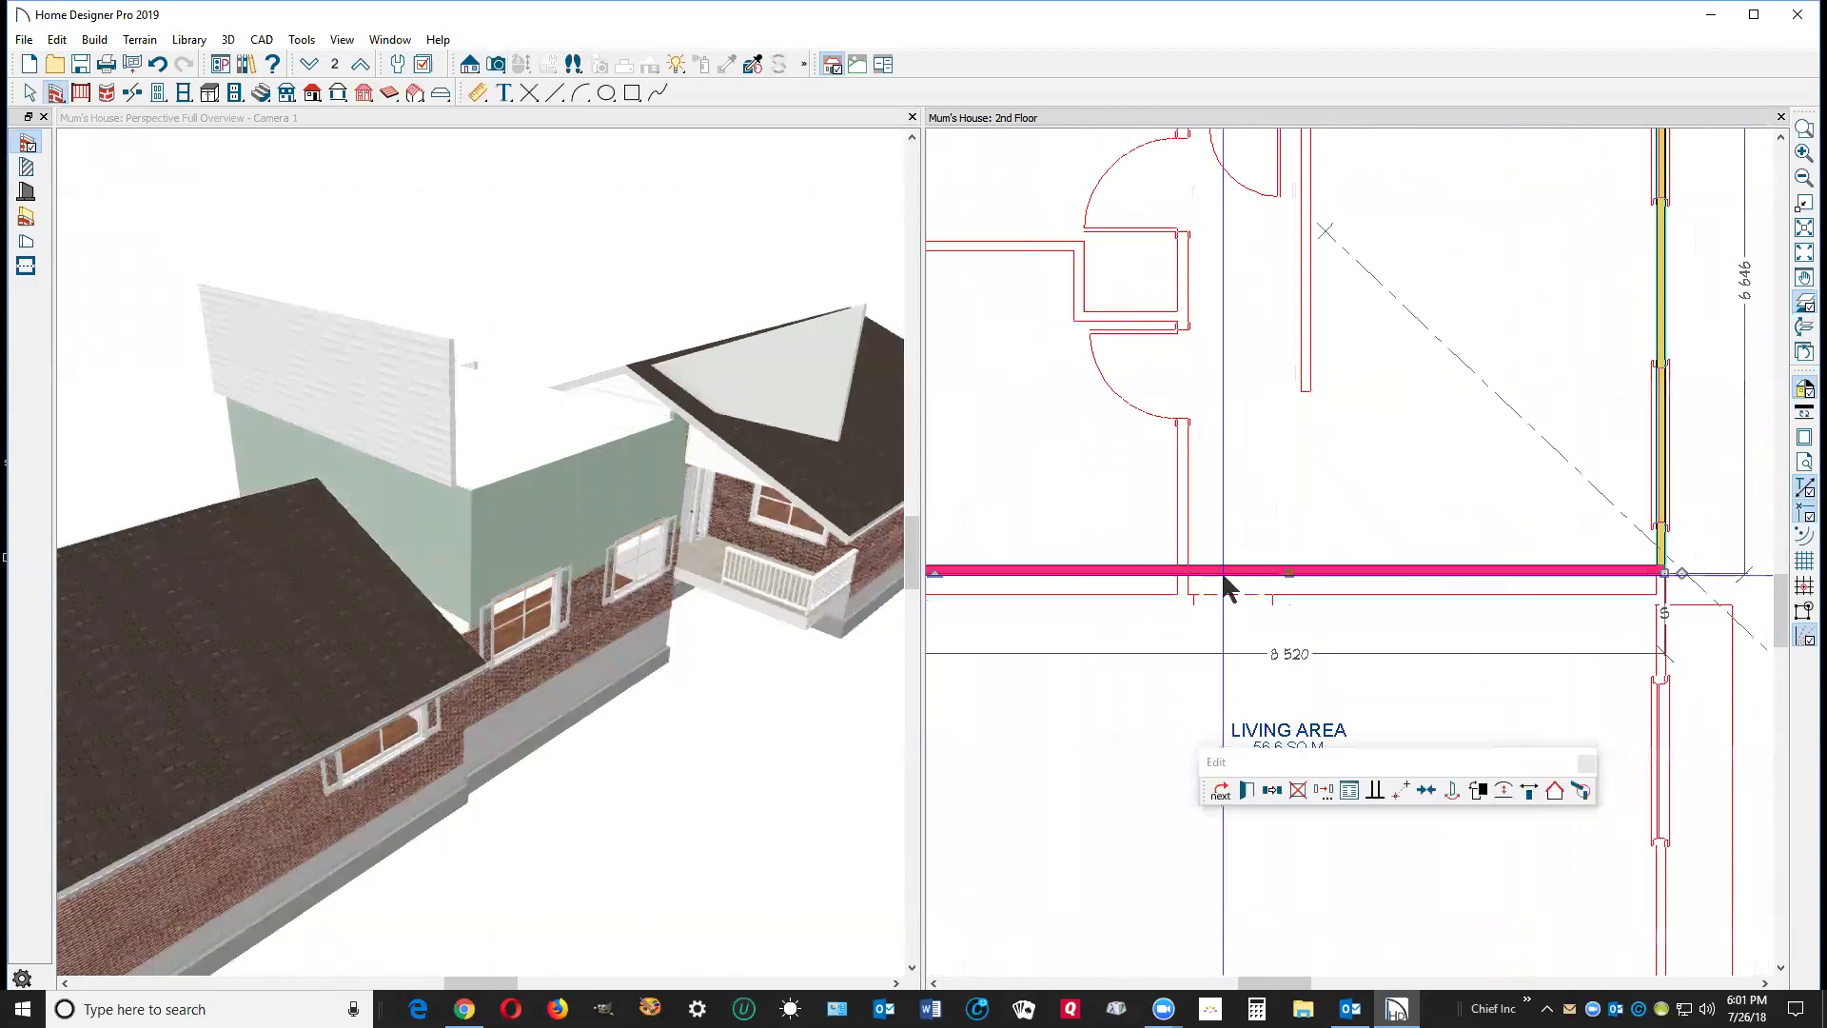
pyautogui.moveTo(1295, 571); pyautogui.dragTo(1298, 590)
pyautogui.click(370, 420)
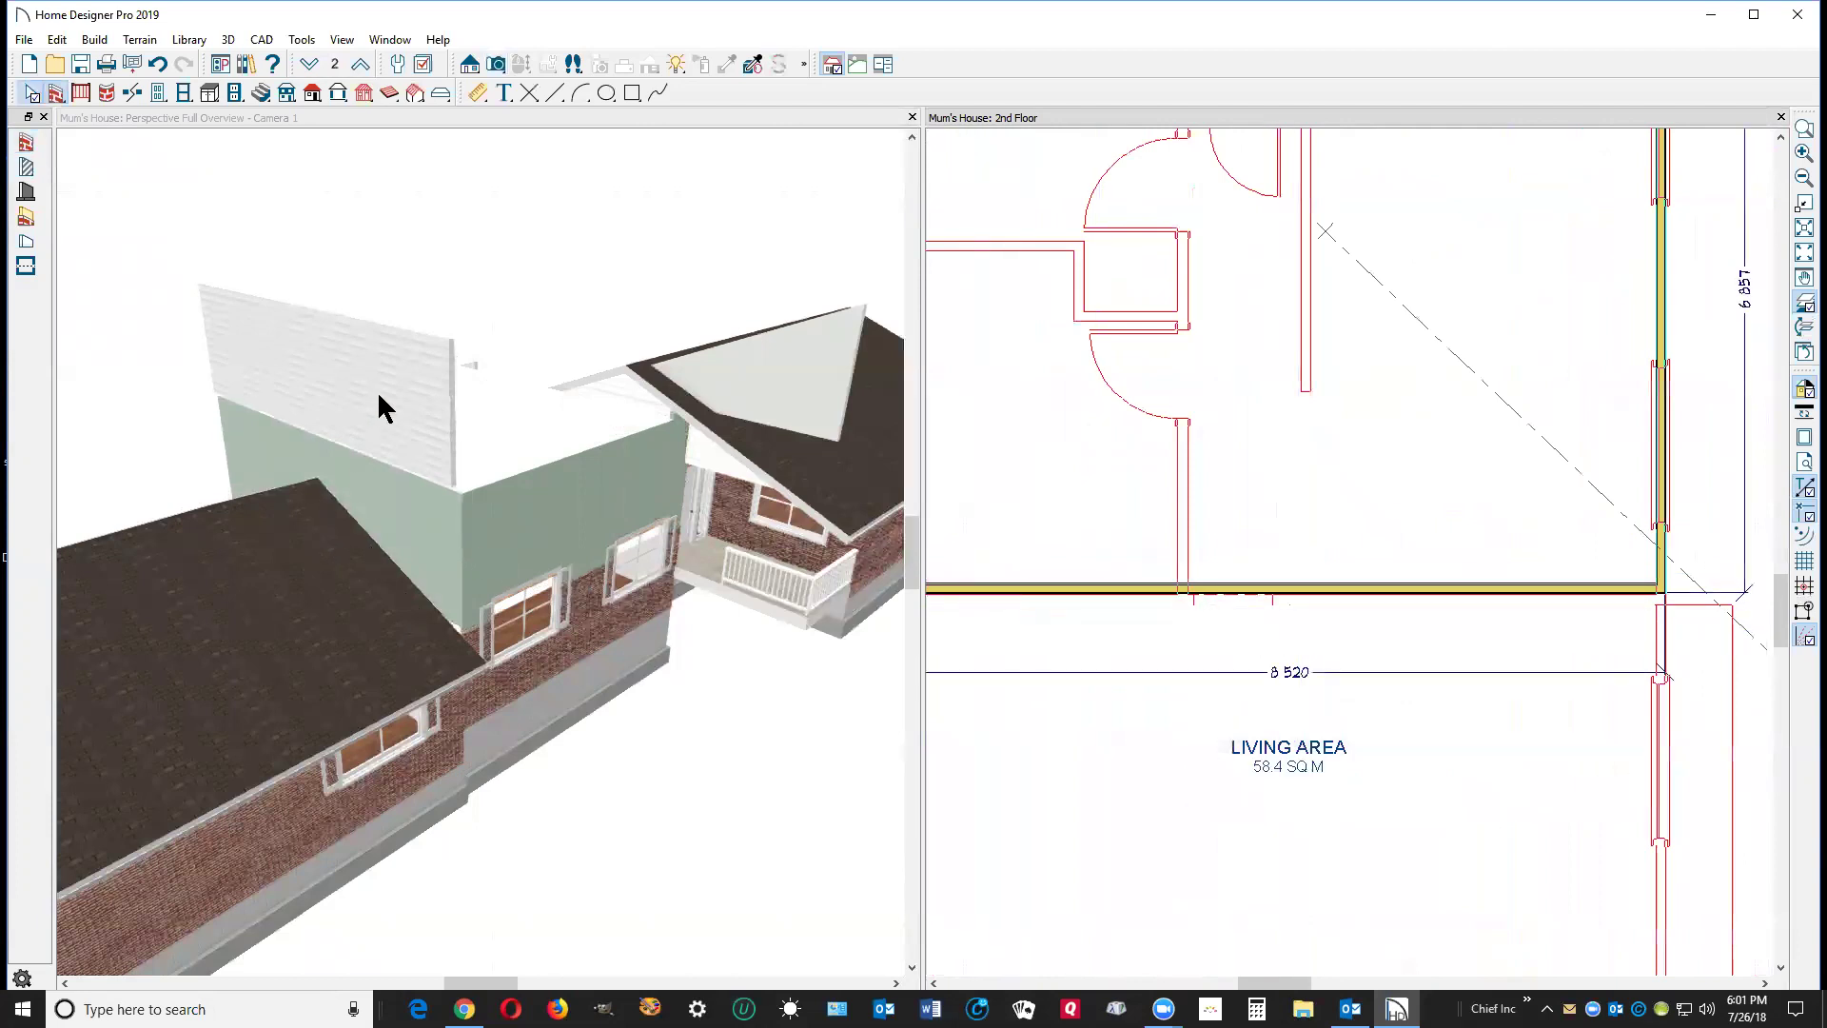
# Delete the floating gable wall in the 3D view, then orbit to check the roofs.
pyautogui.click(381, 398)
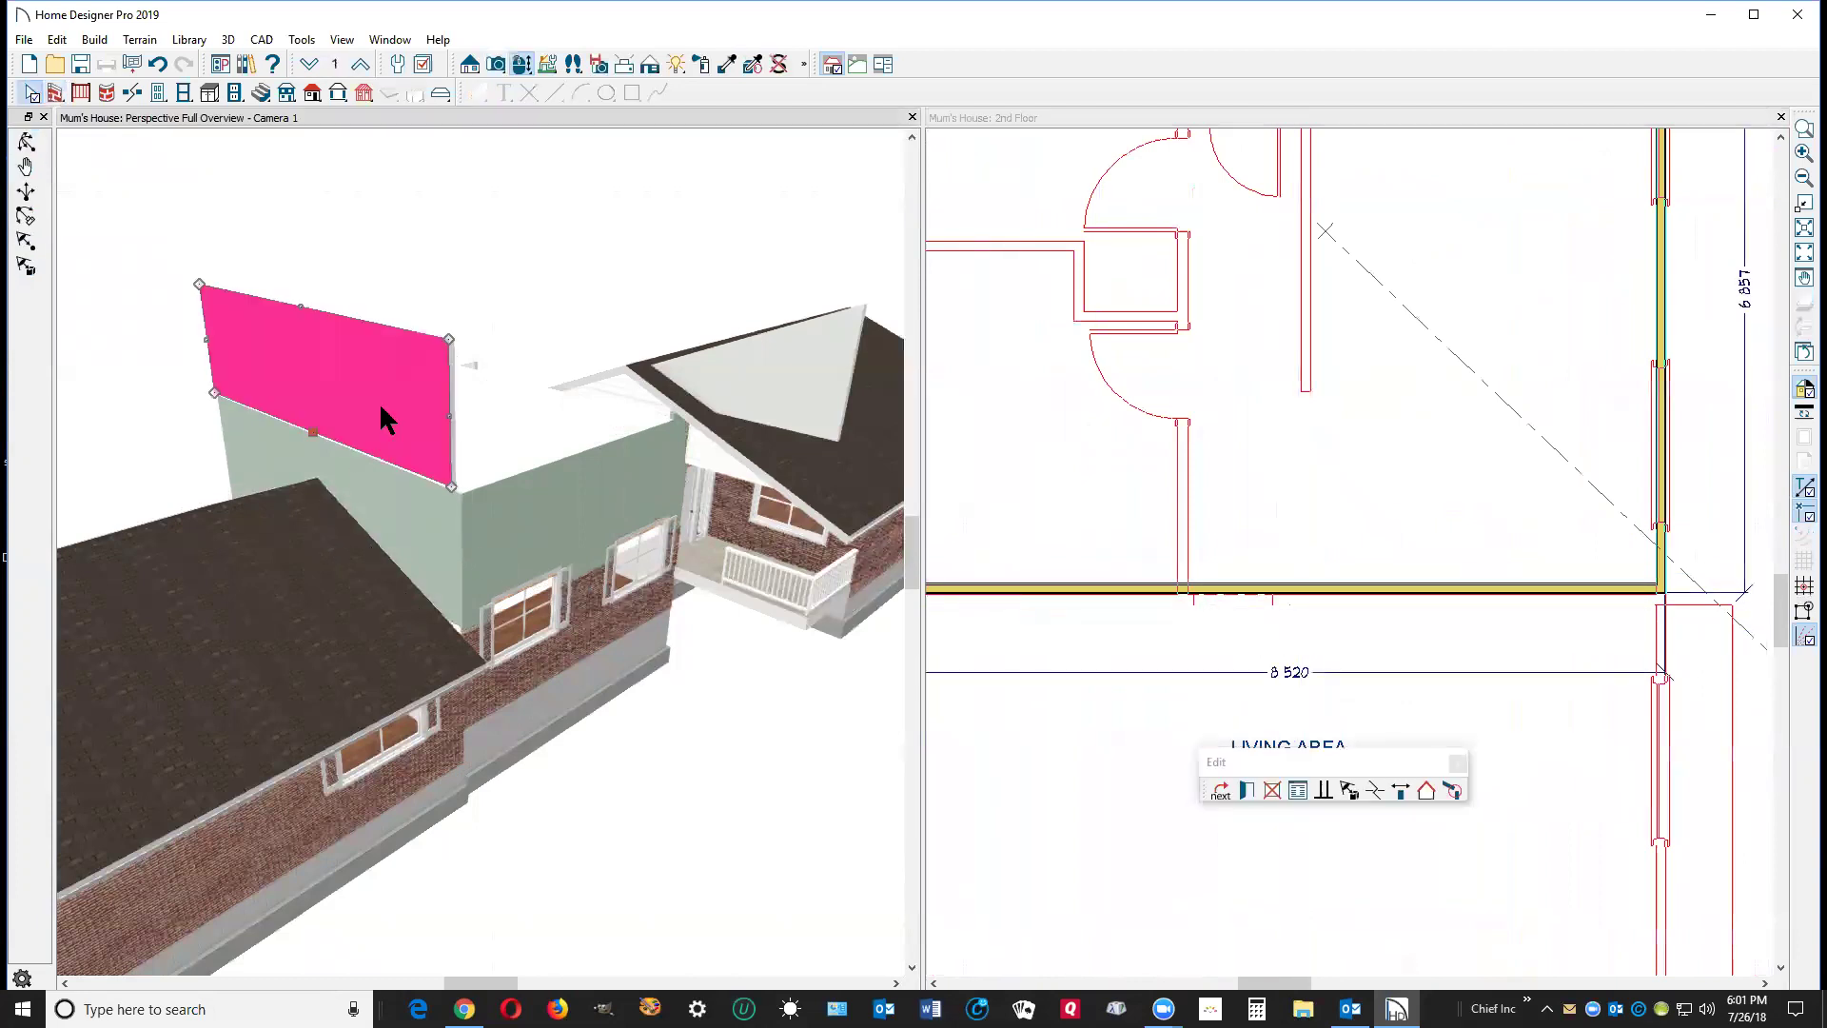
pyautogui.click(1272, 790)
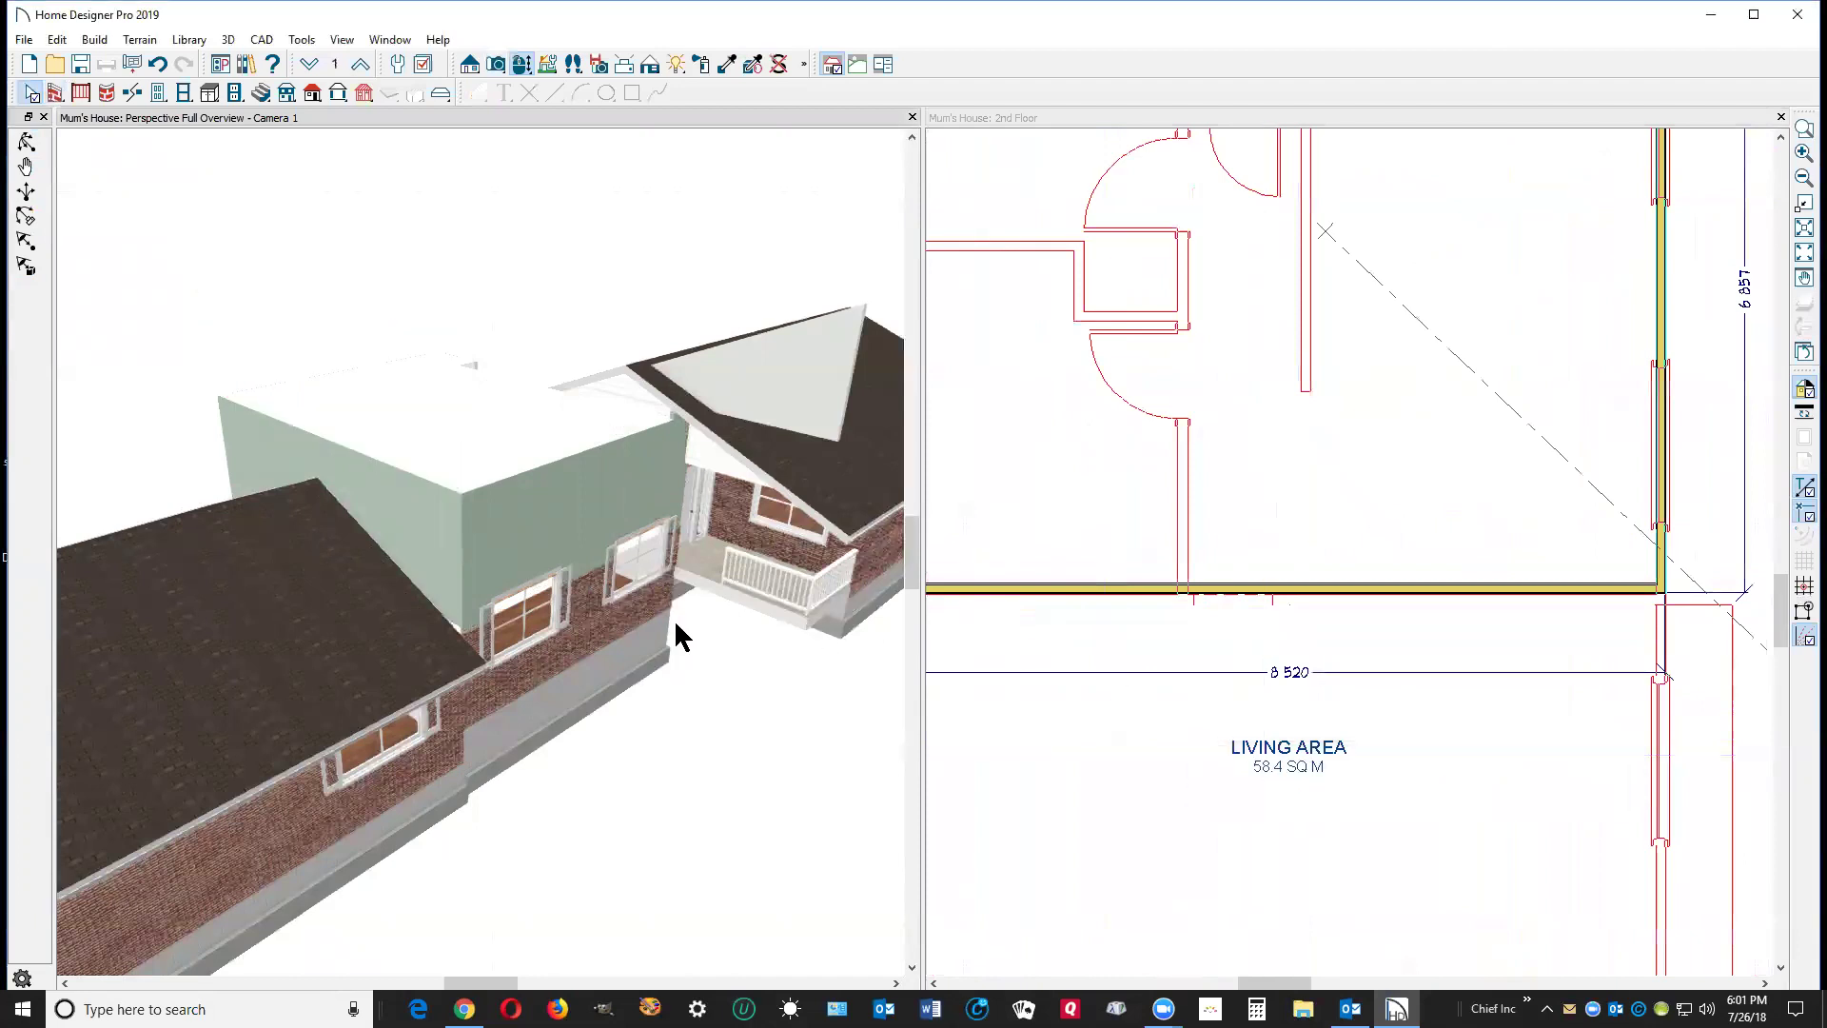
pyautogui.press('Right')
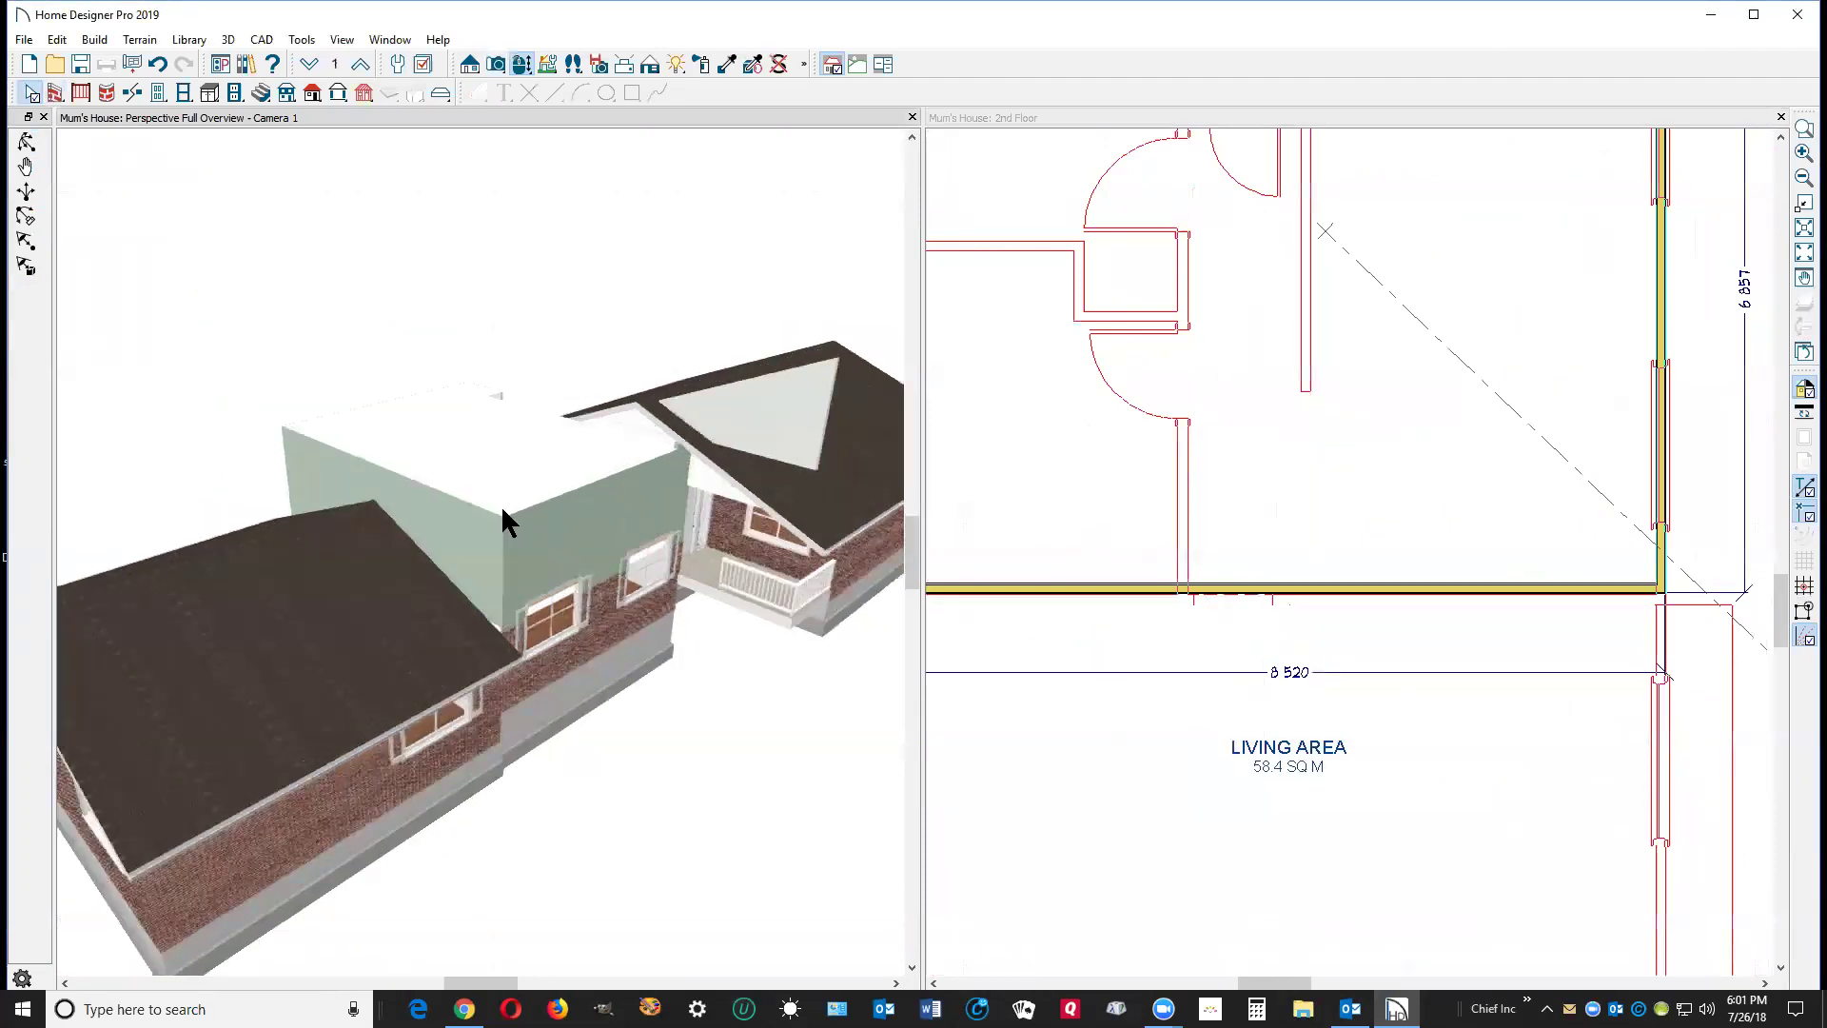
pyautogui.click(24, 141)
pyautogui.moveTo(368, 600); pyautogui.dragTo(559, 623)
# Pull the front roof plane's upper edge down to trim the main house roof.
pyautogui.press('space')
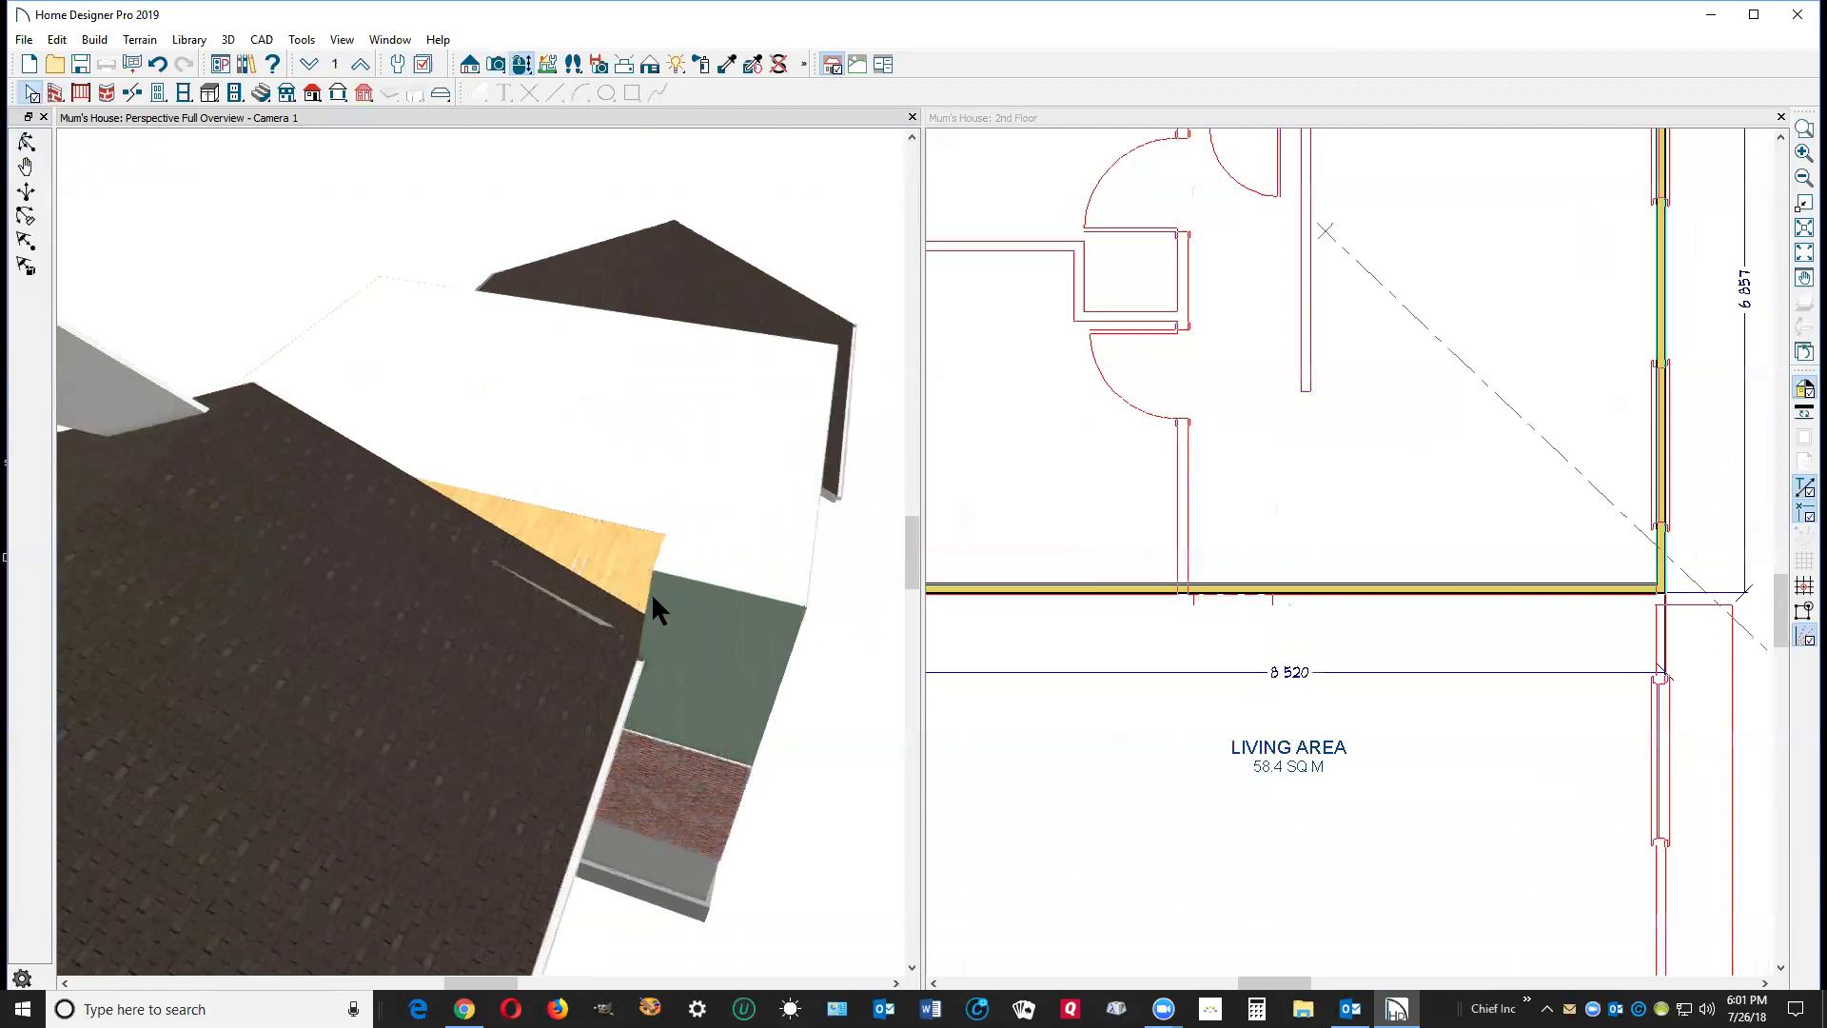
pyautogui.click(533, 555)
pyautogui.click(528, 565)
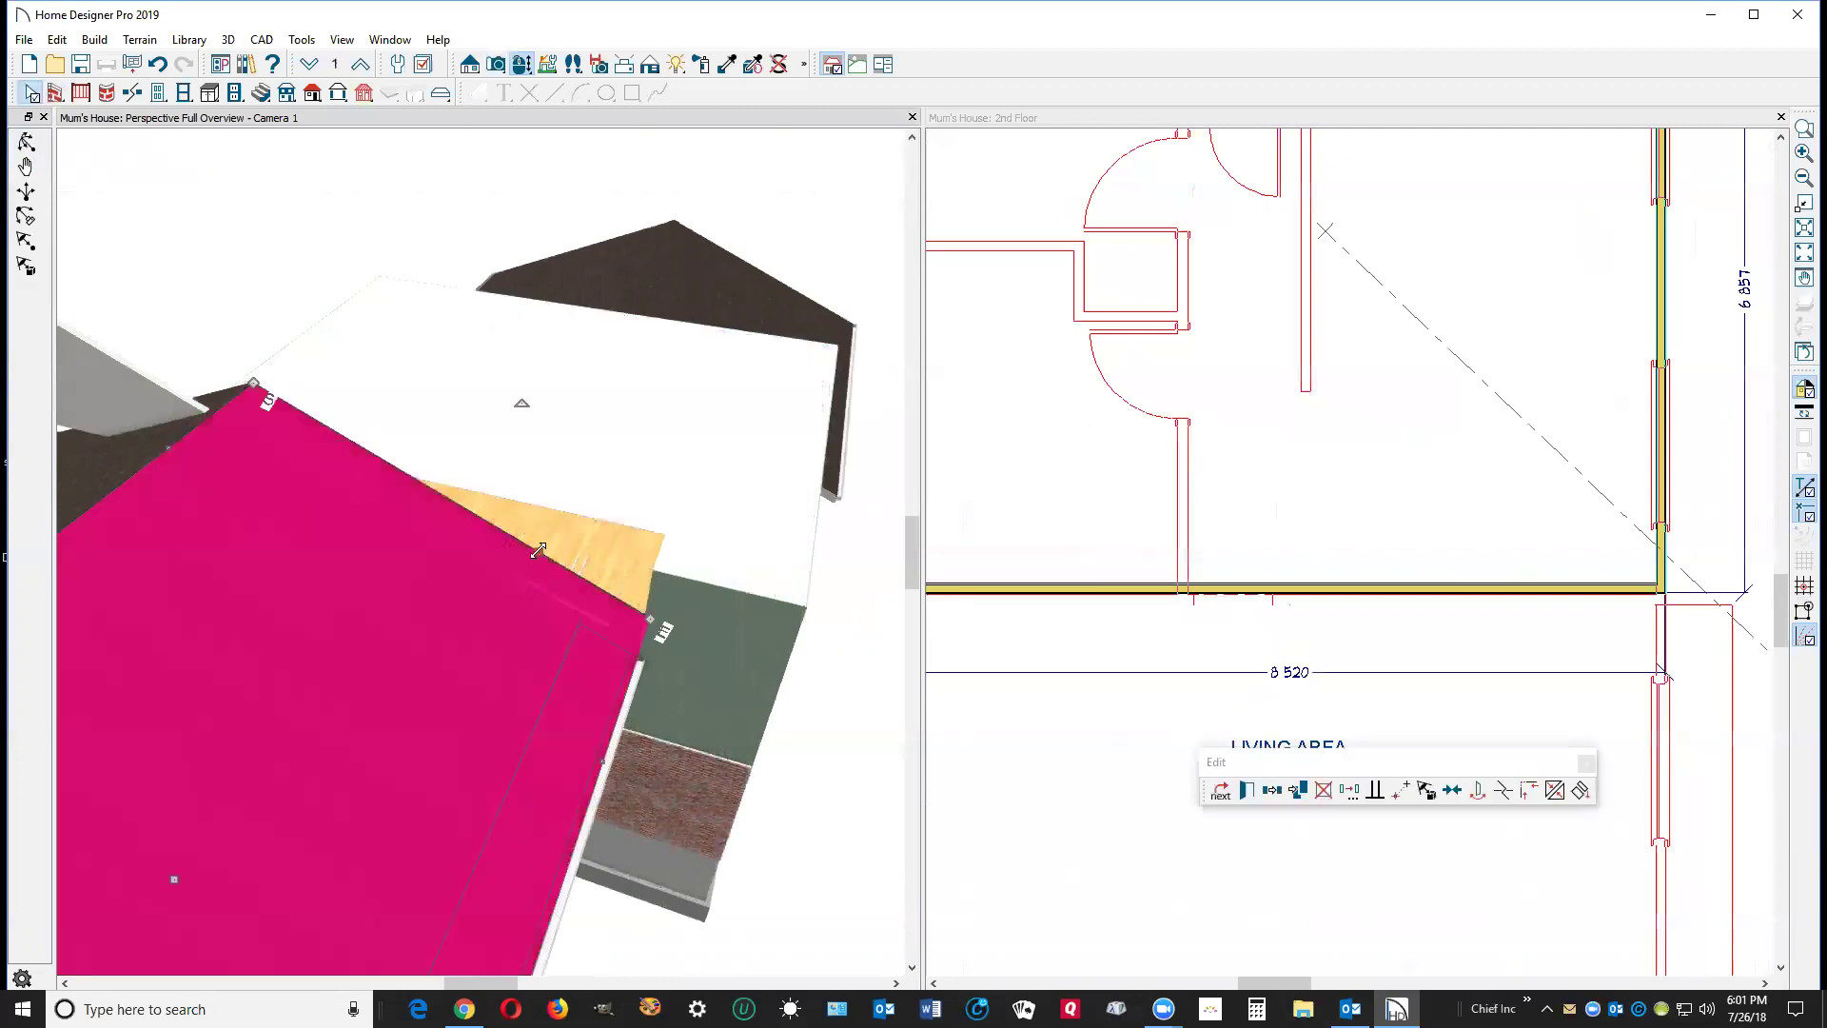
pyautogui.moveTo(538, 550); pyautogui.dragTo(536, 592)
pyautogui.moveTo(646, 591); pyautogui.dragTo(647, 594)
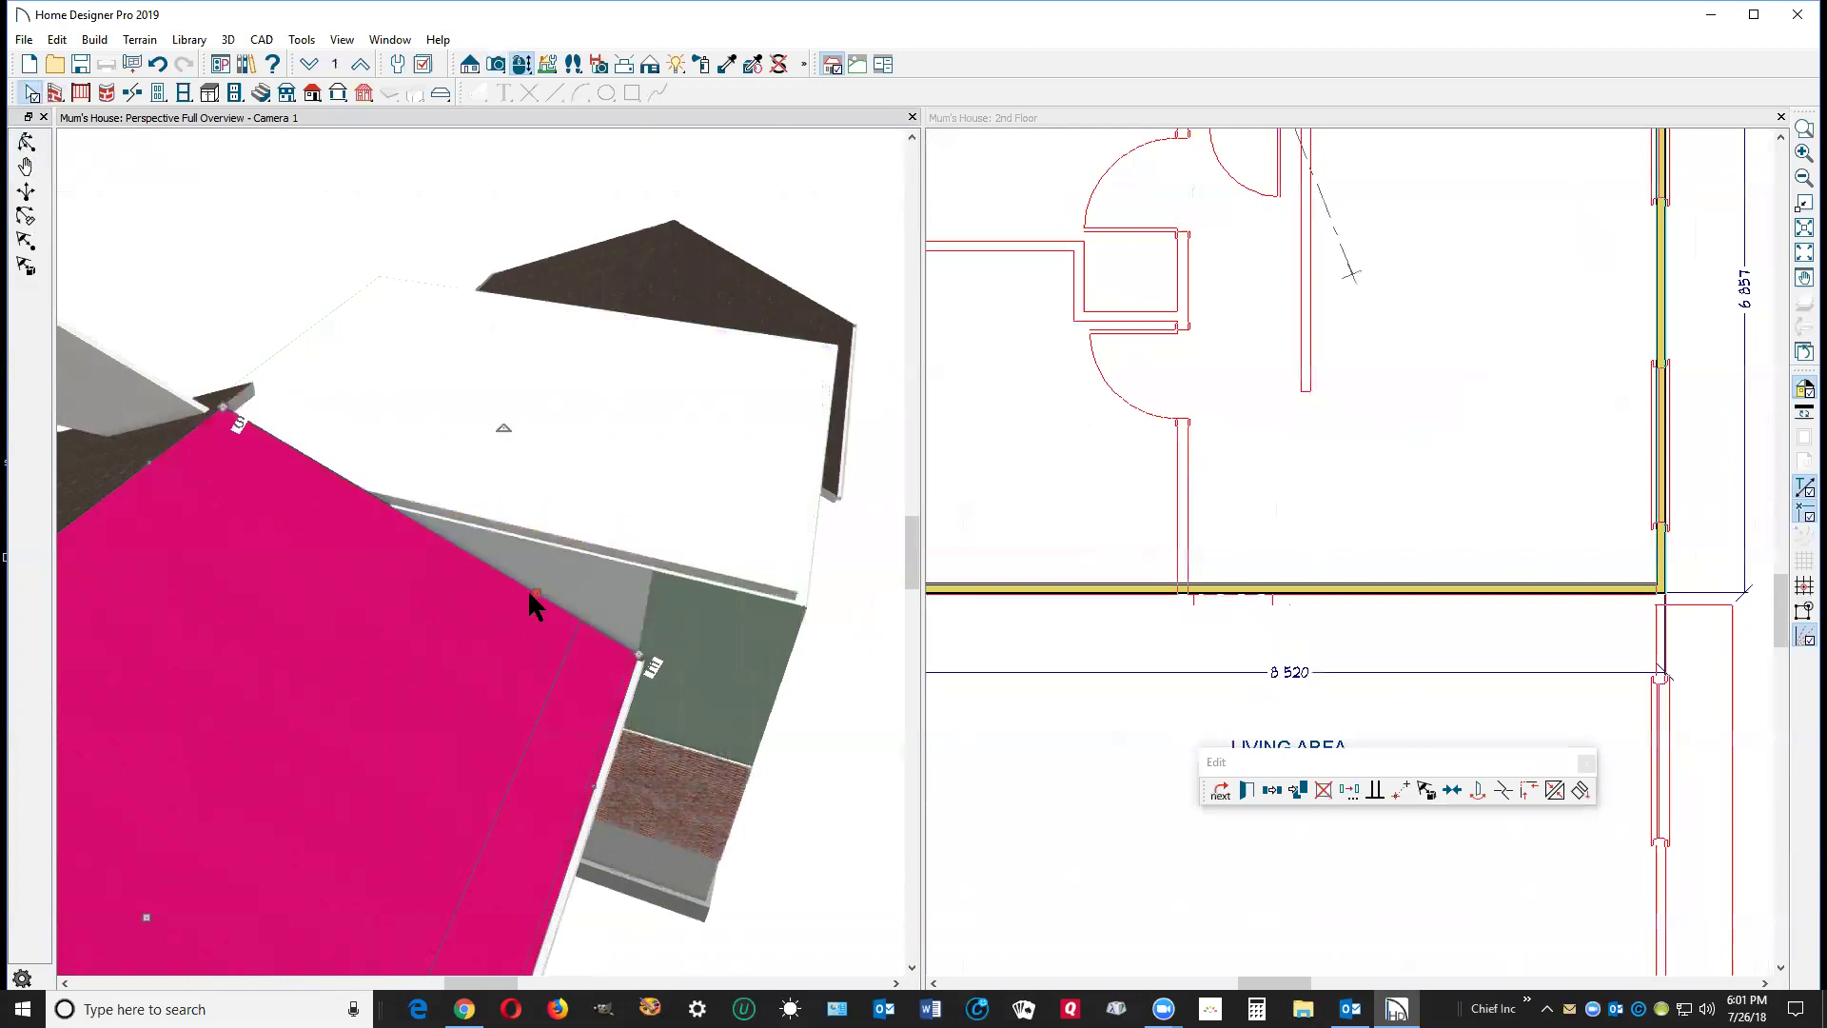
pyautogui.moveTo(529, 588); pyautogui.dragTo(534, 596)
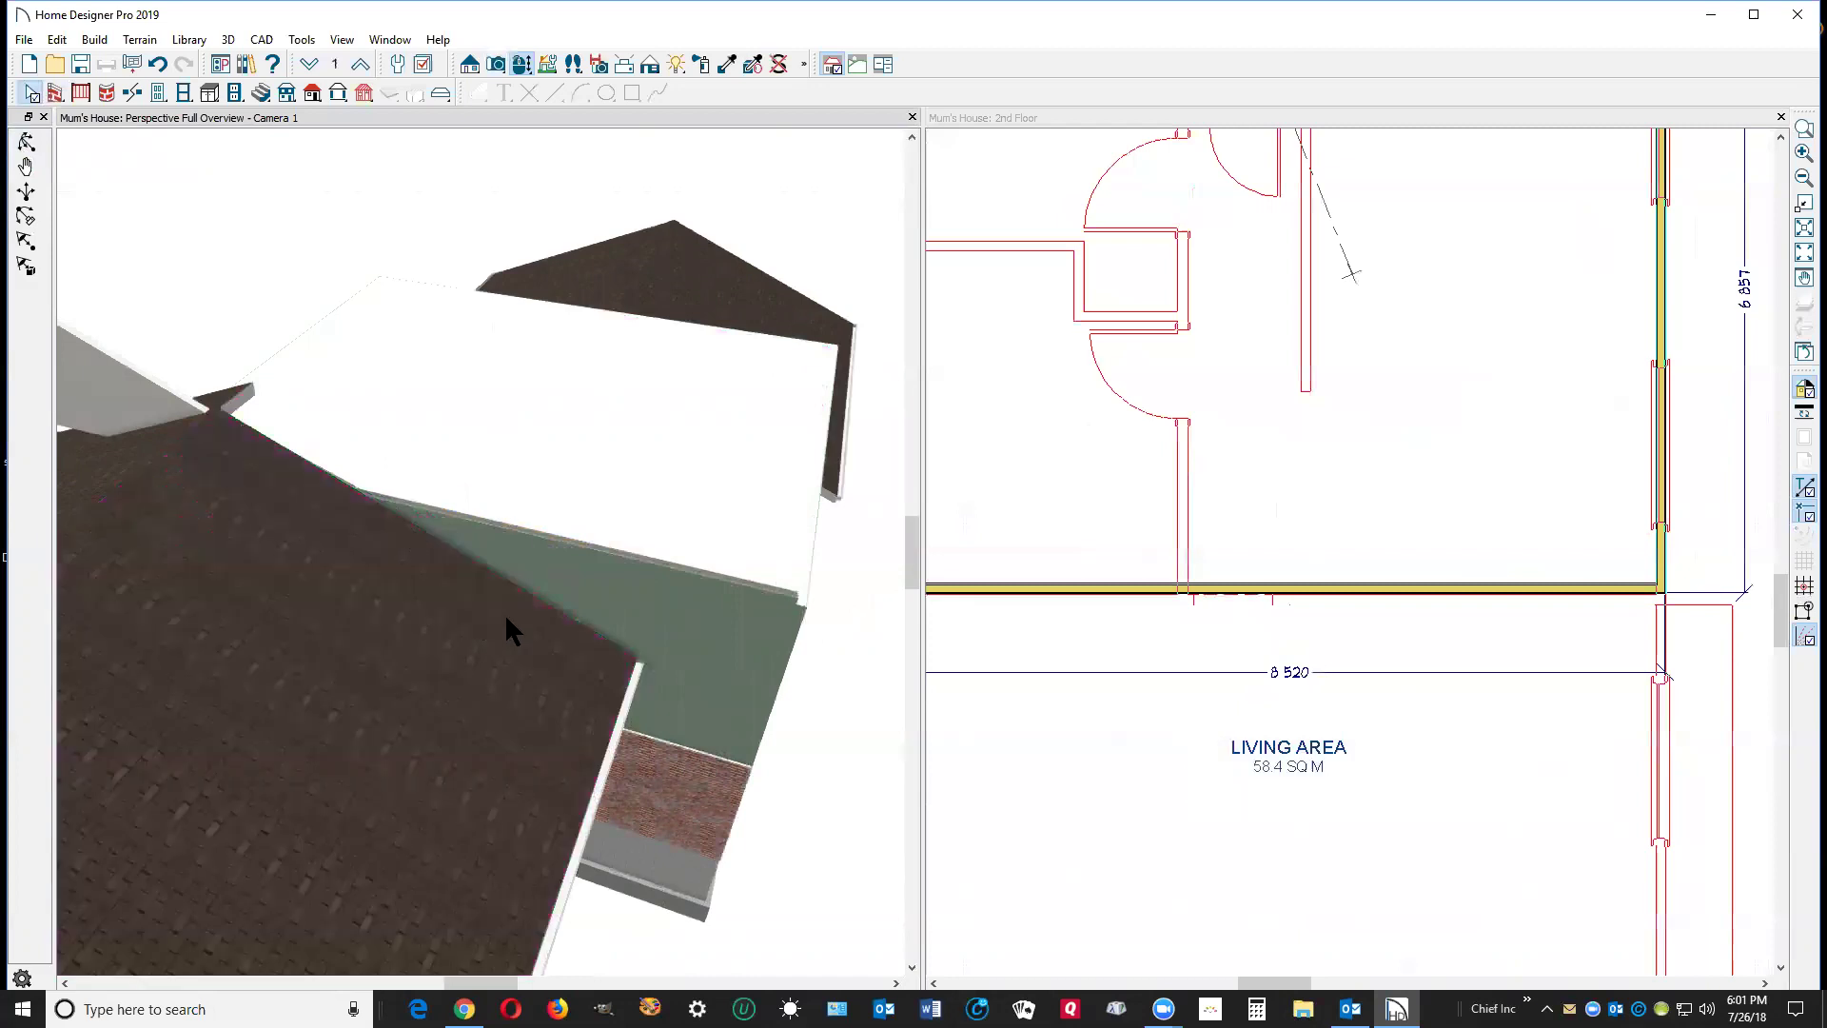
# Delete the stray triangular gable piece jutting above the roofline.
pyautogui.moveTo(583, 571); pyautogui.dragTo(341, 518, button='middle')
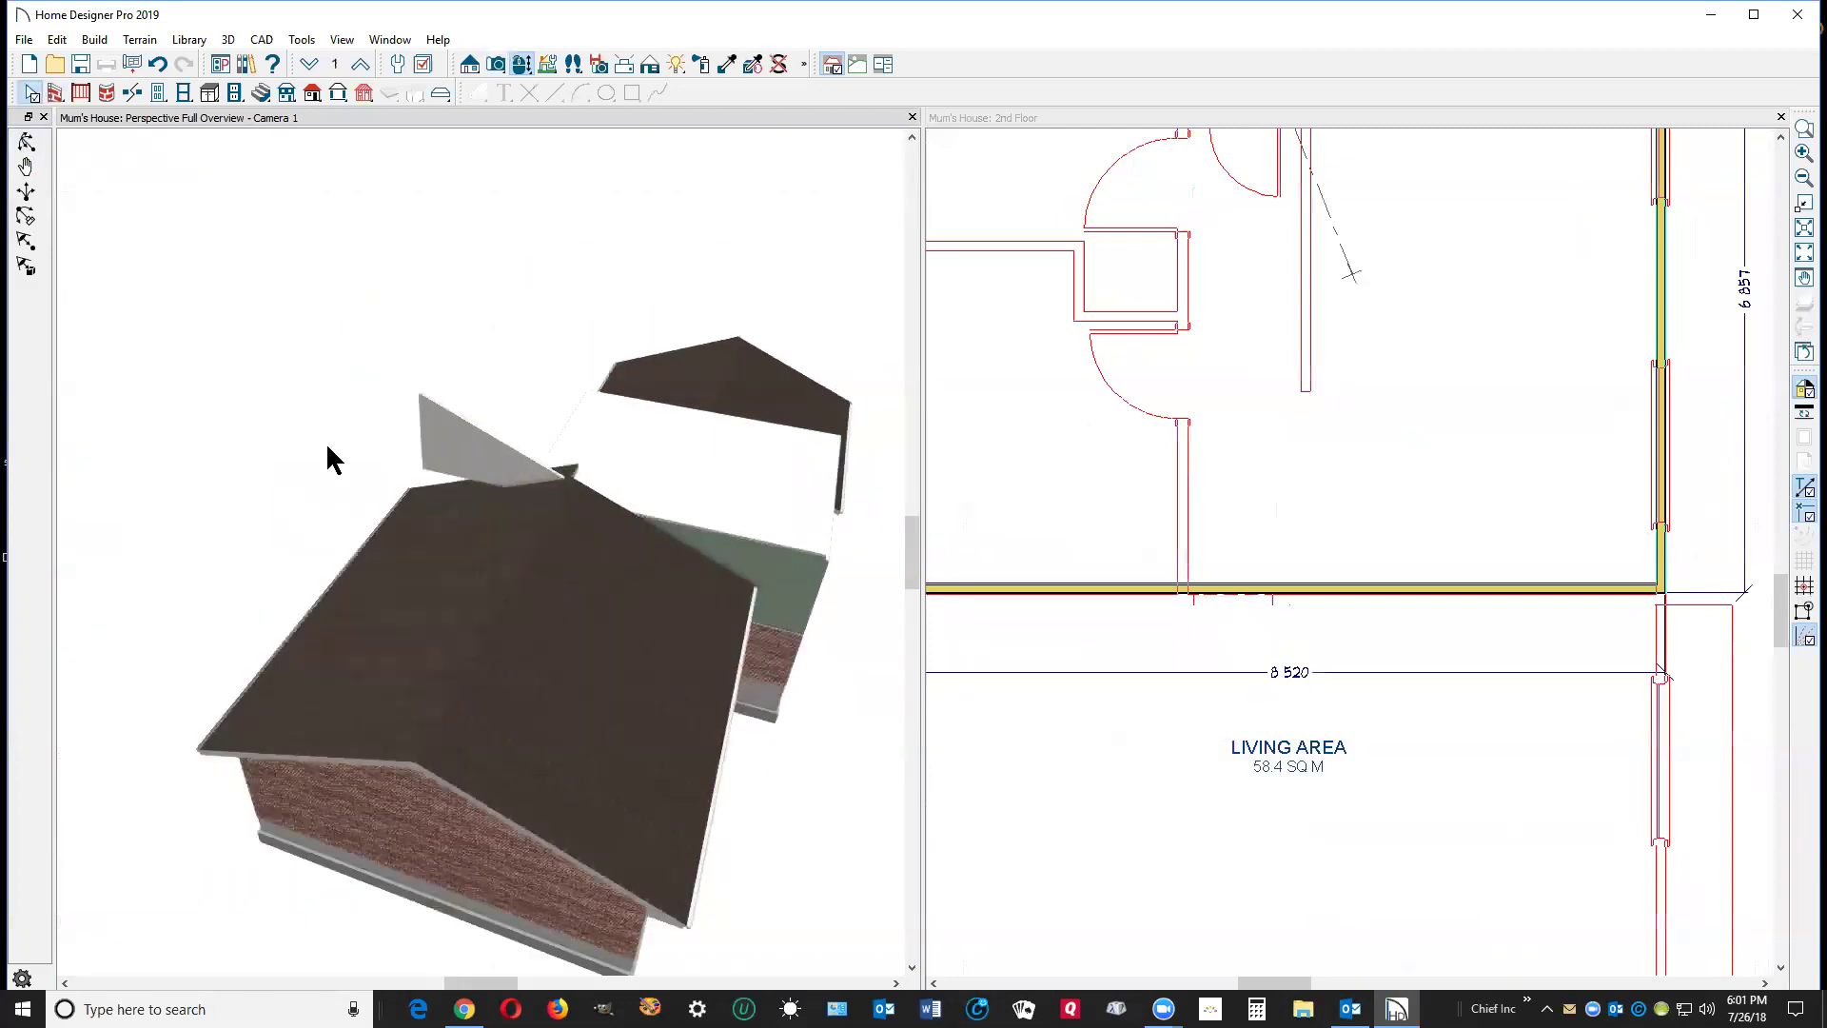
pyautogui.scroll(2, 499, 460)
pyautogui.click(495, 434)
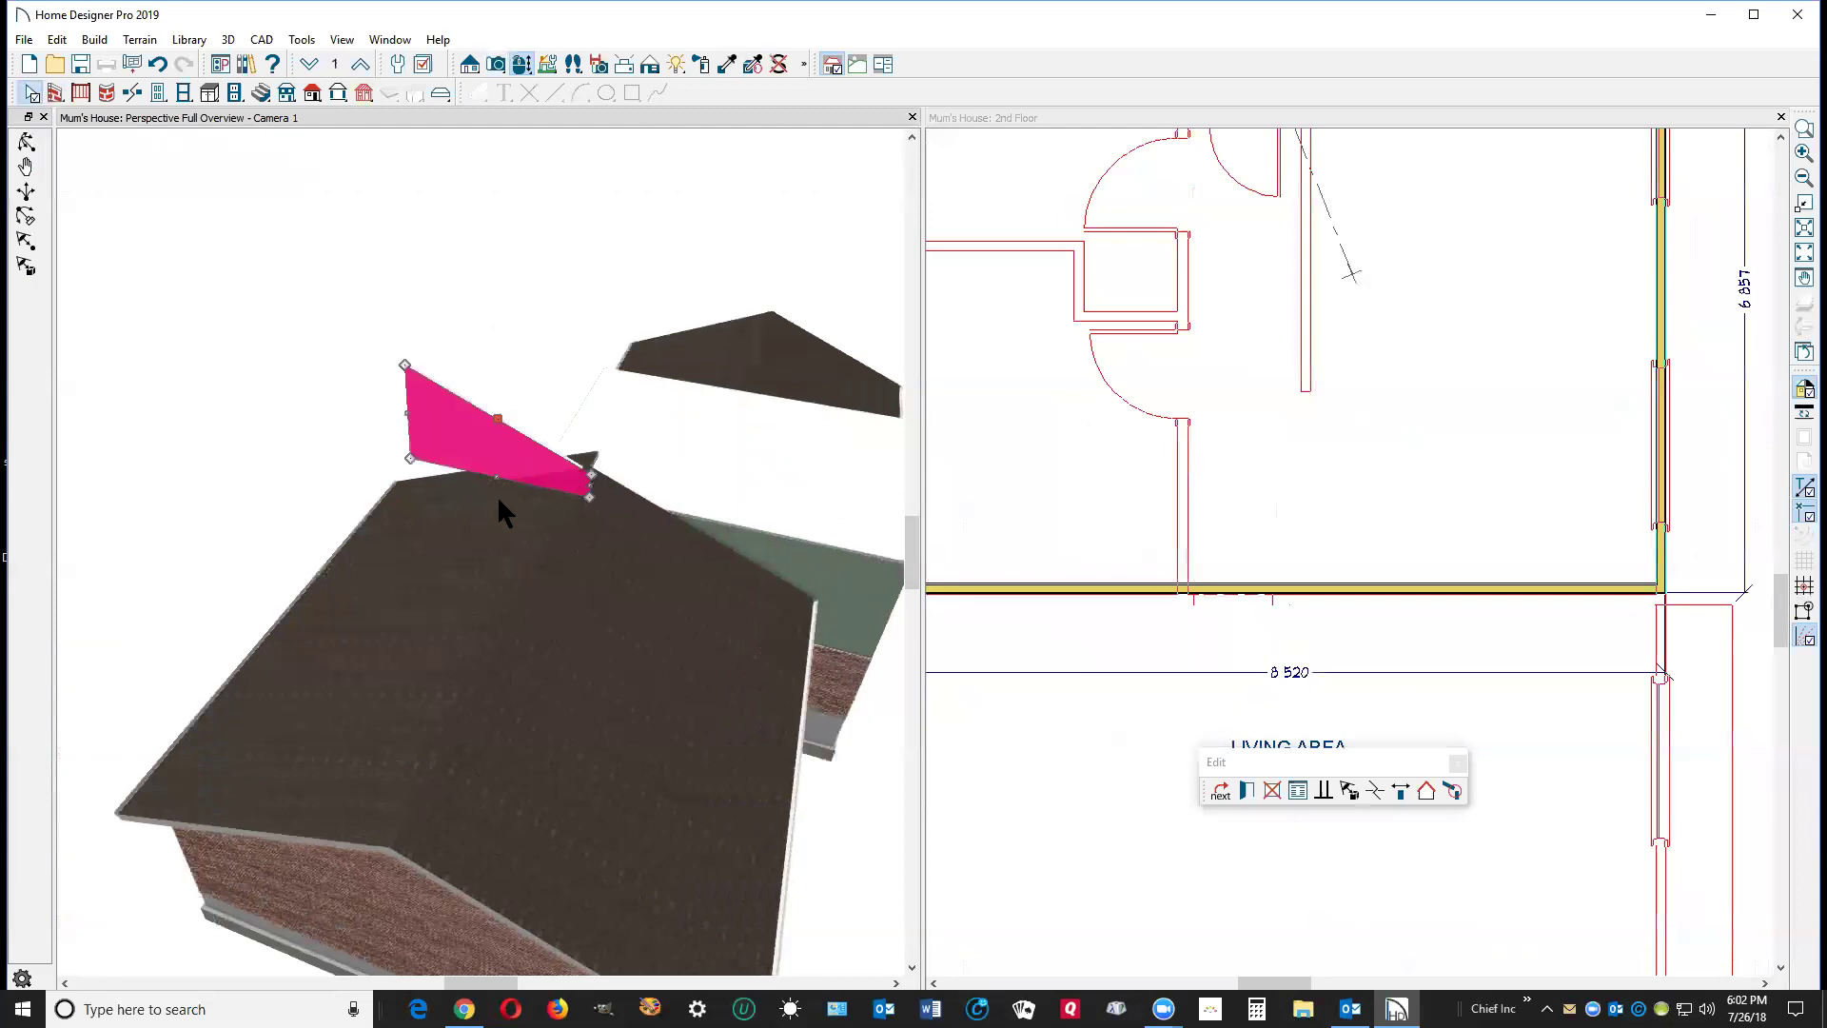
pyautogui.click(1272, 789)
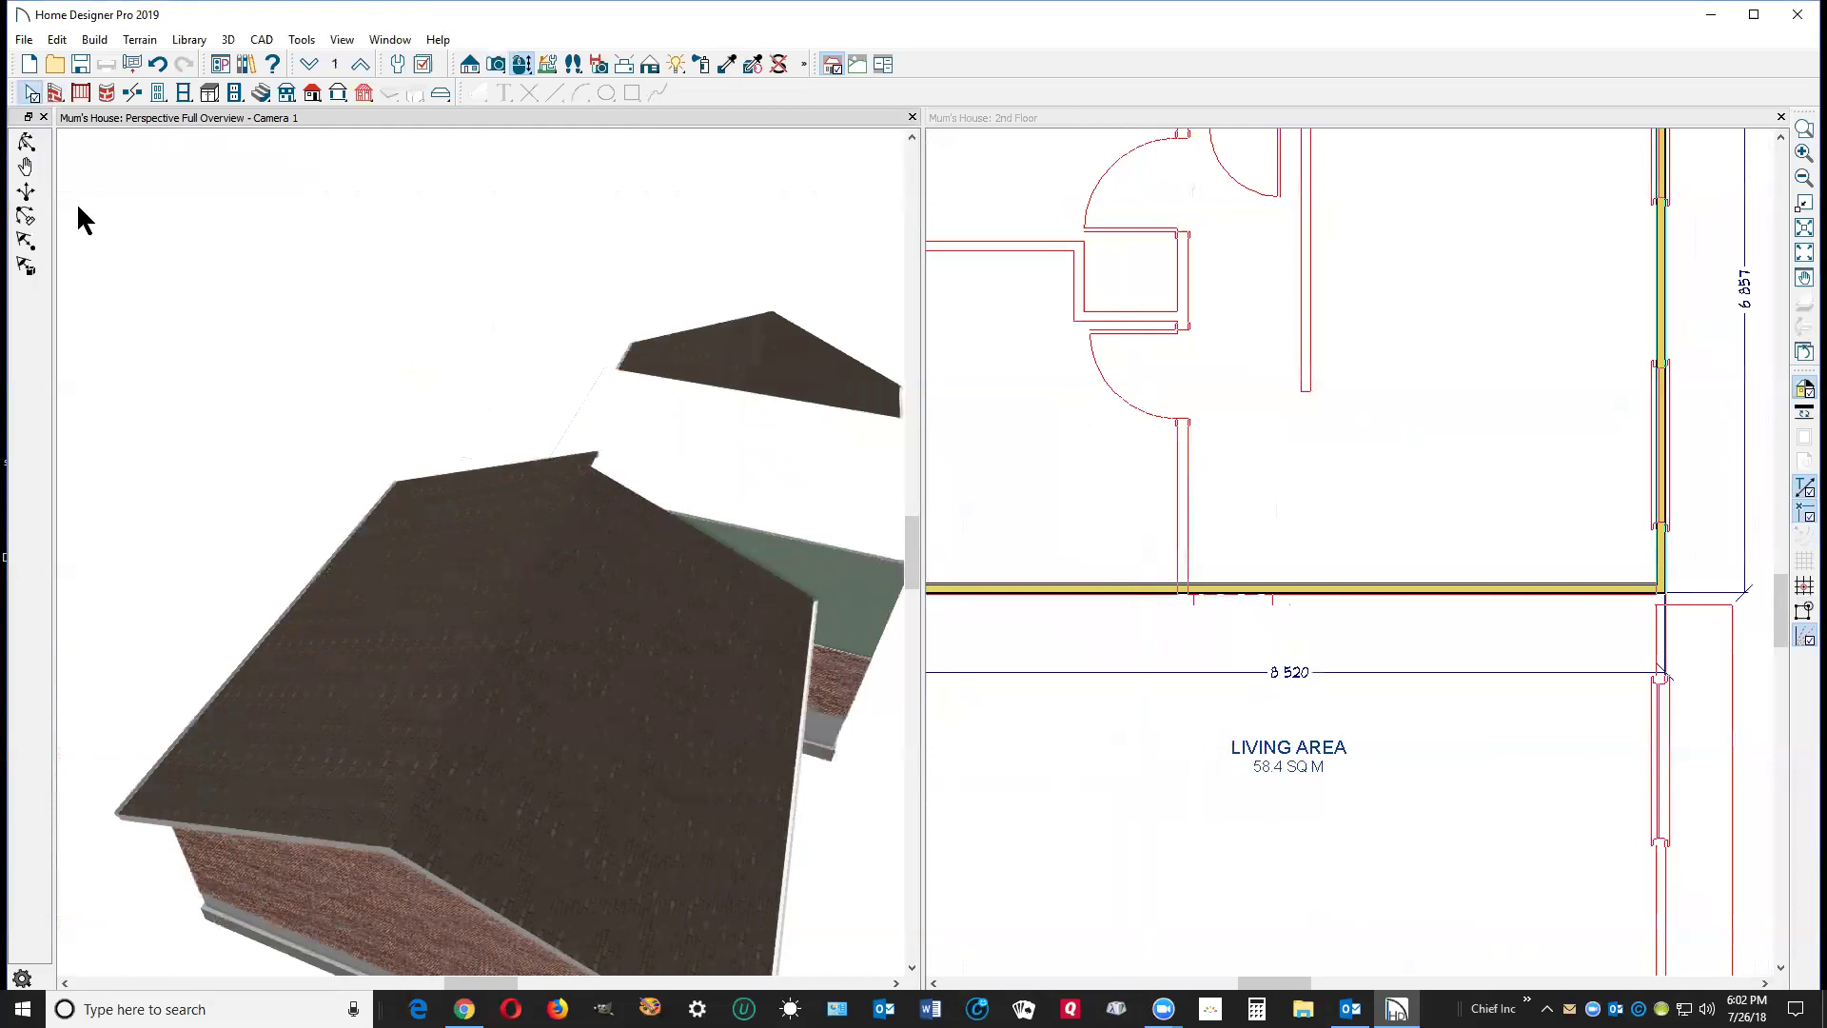
# Pull the porch wing roof plane's upper-left edge back from the second-floor box.
pyautogui.click(28, 142)
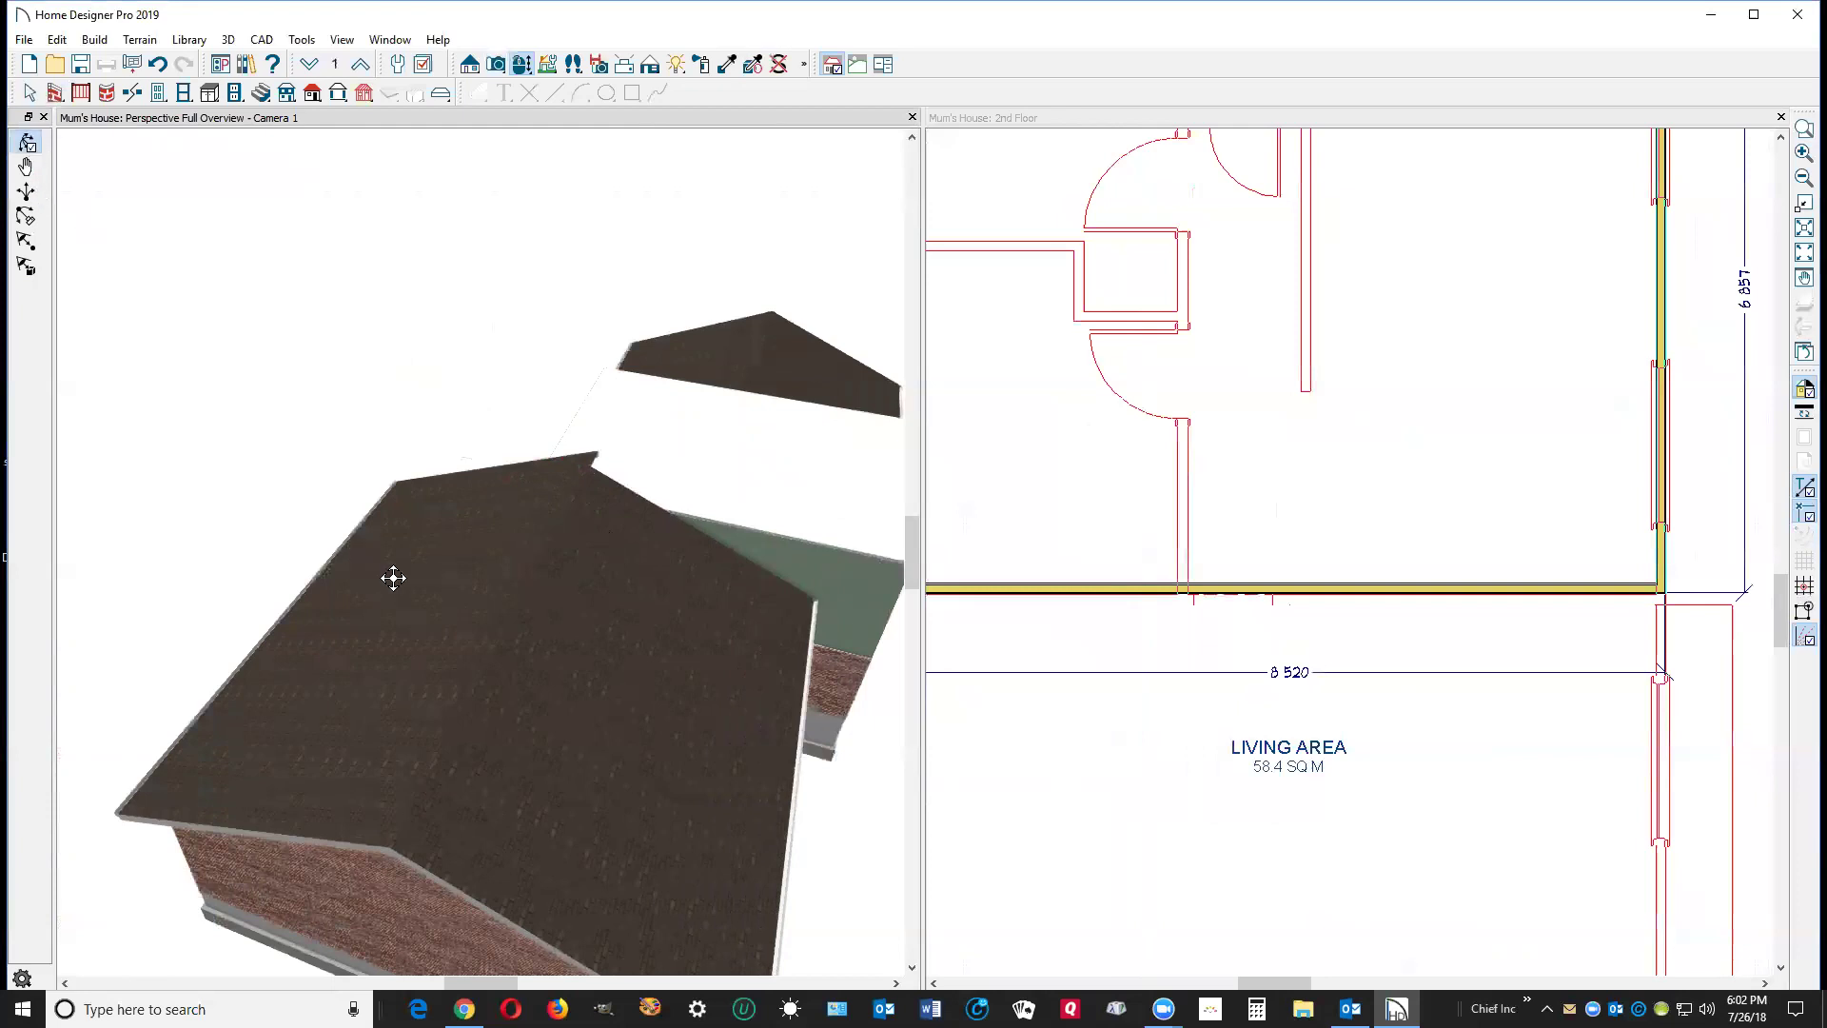
pyautogui.moveTo(542, 635); pyautogui.dragTo(381, 502)
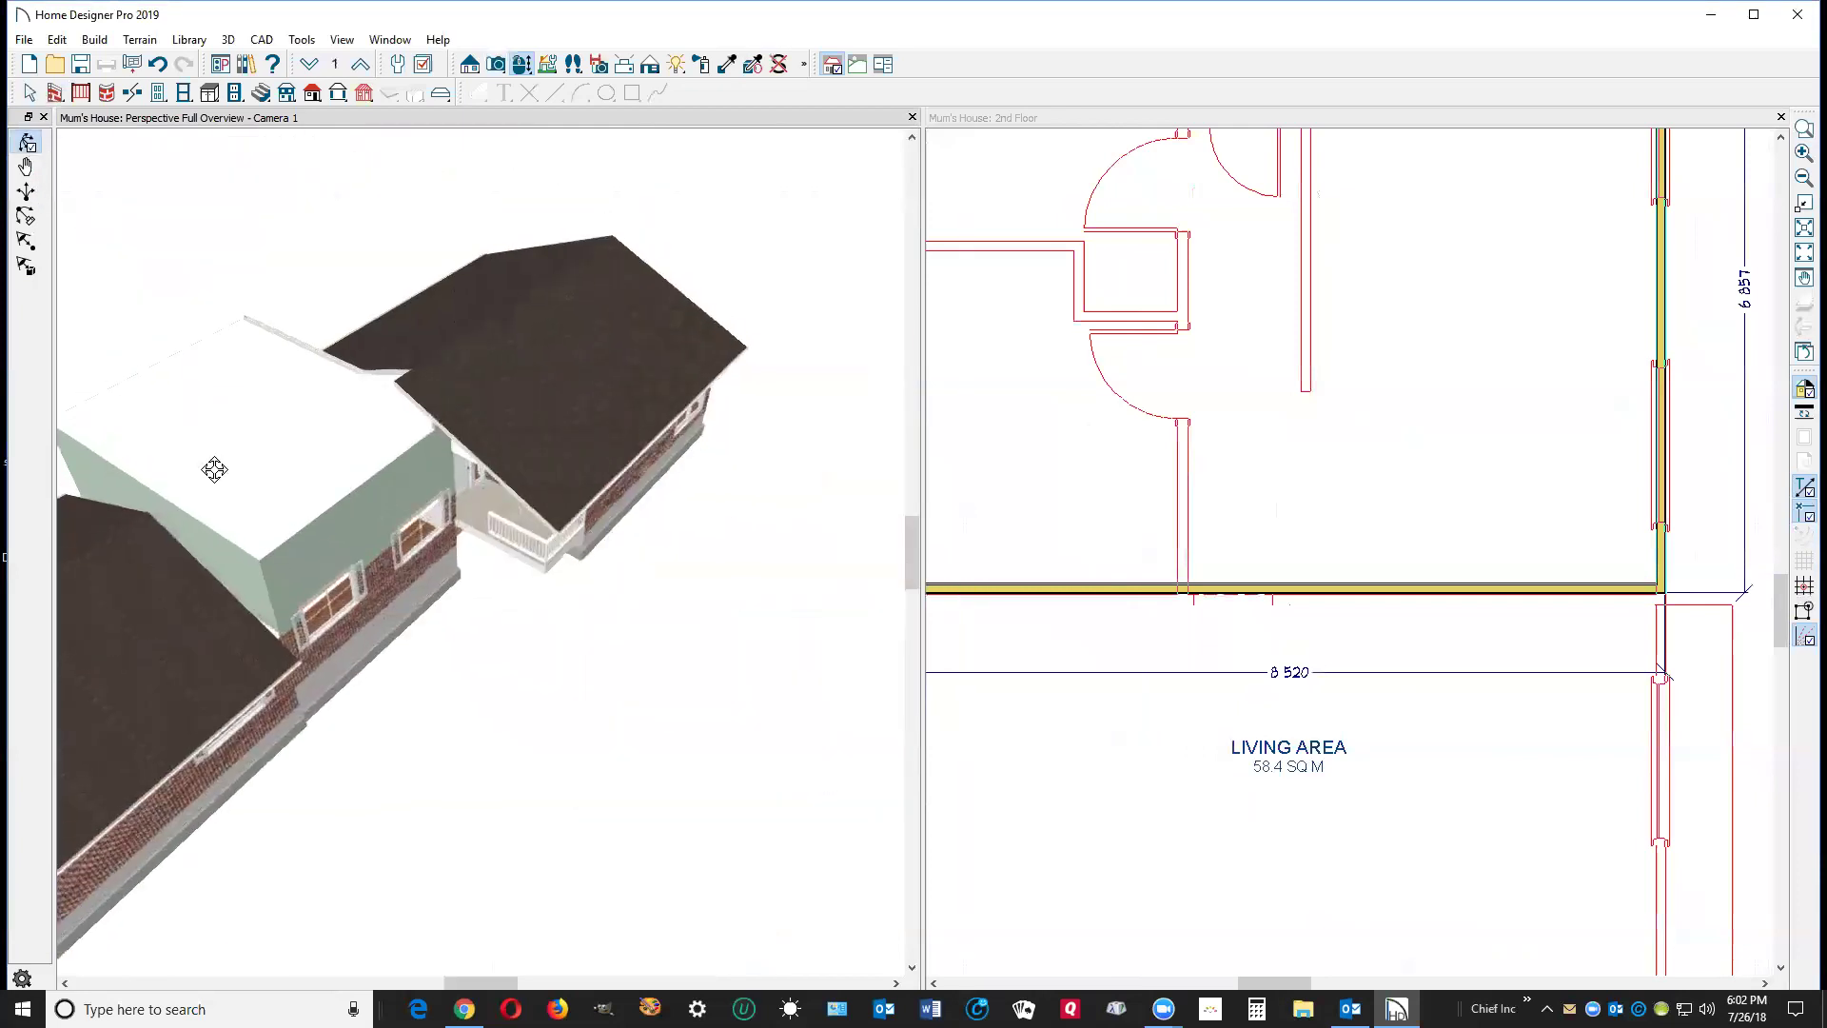
pyautogui.scroll(3, 362, 428)
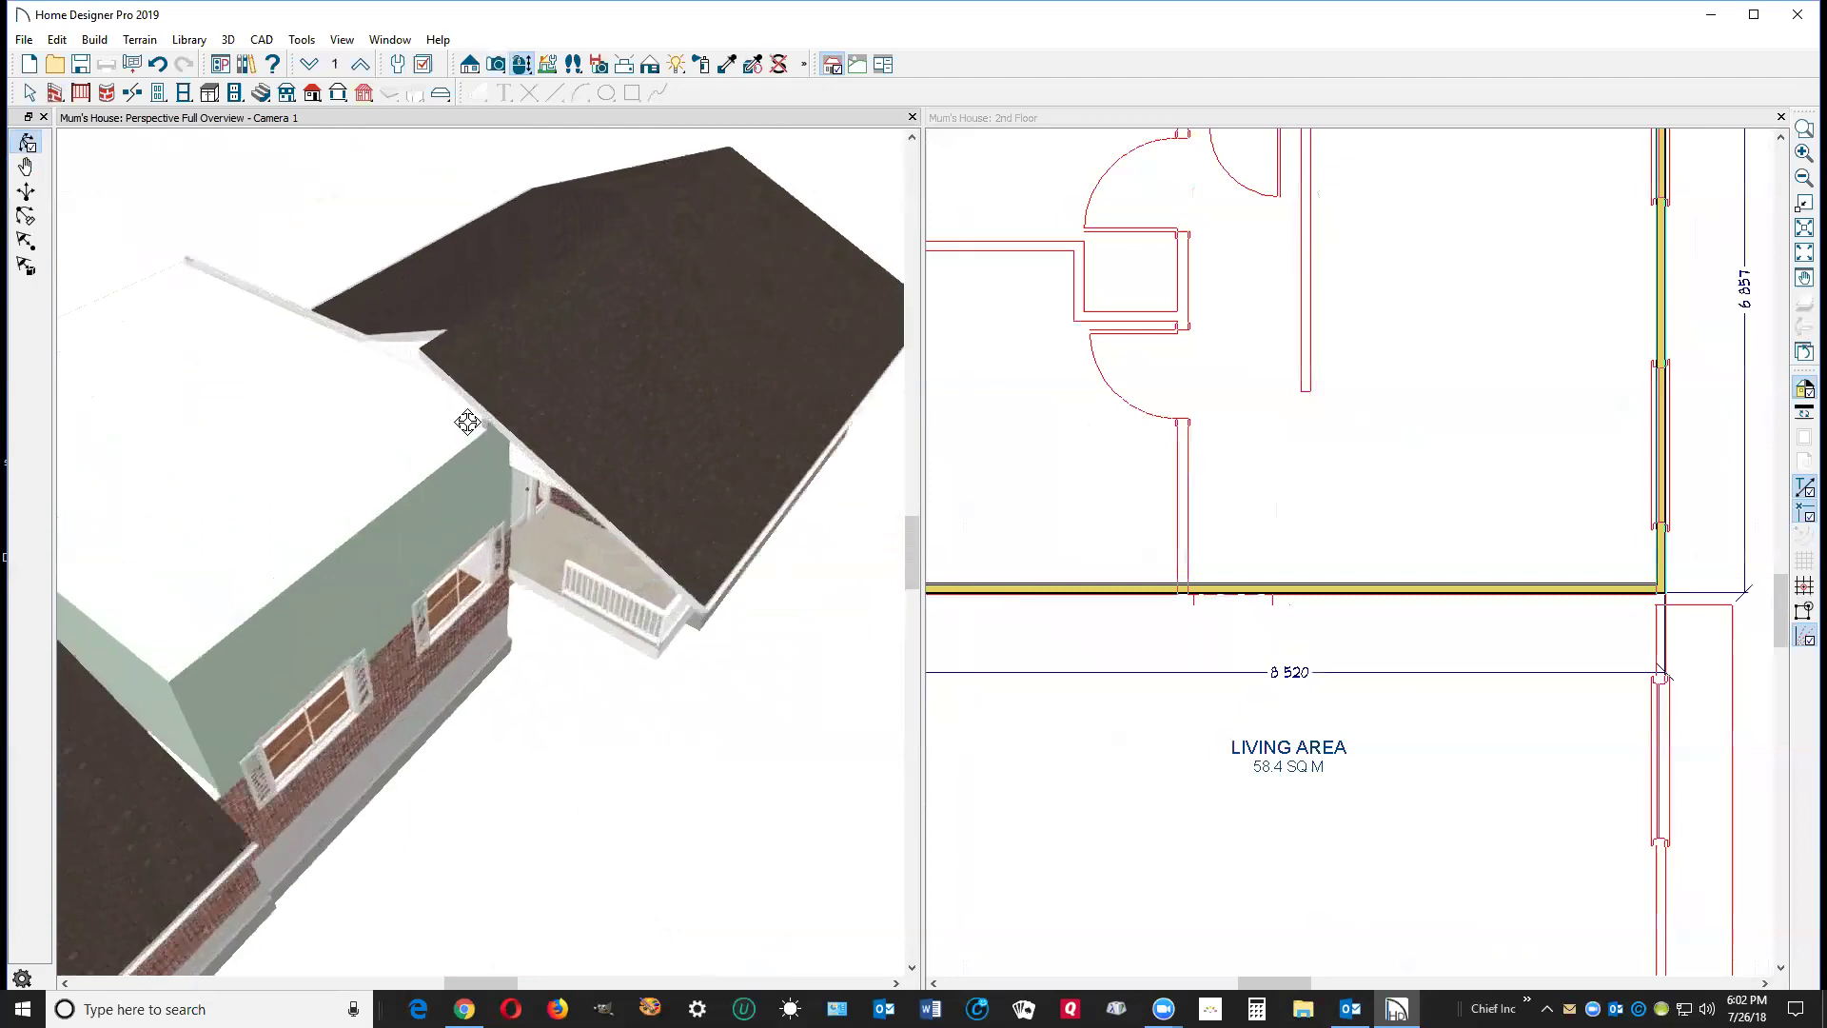
pyautogui.press('space')
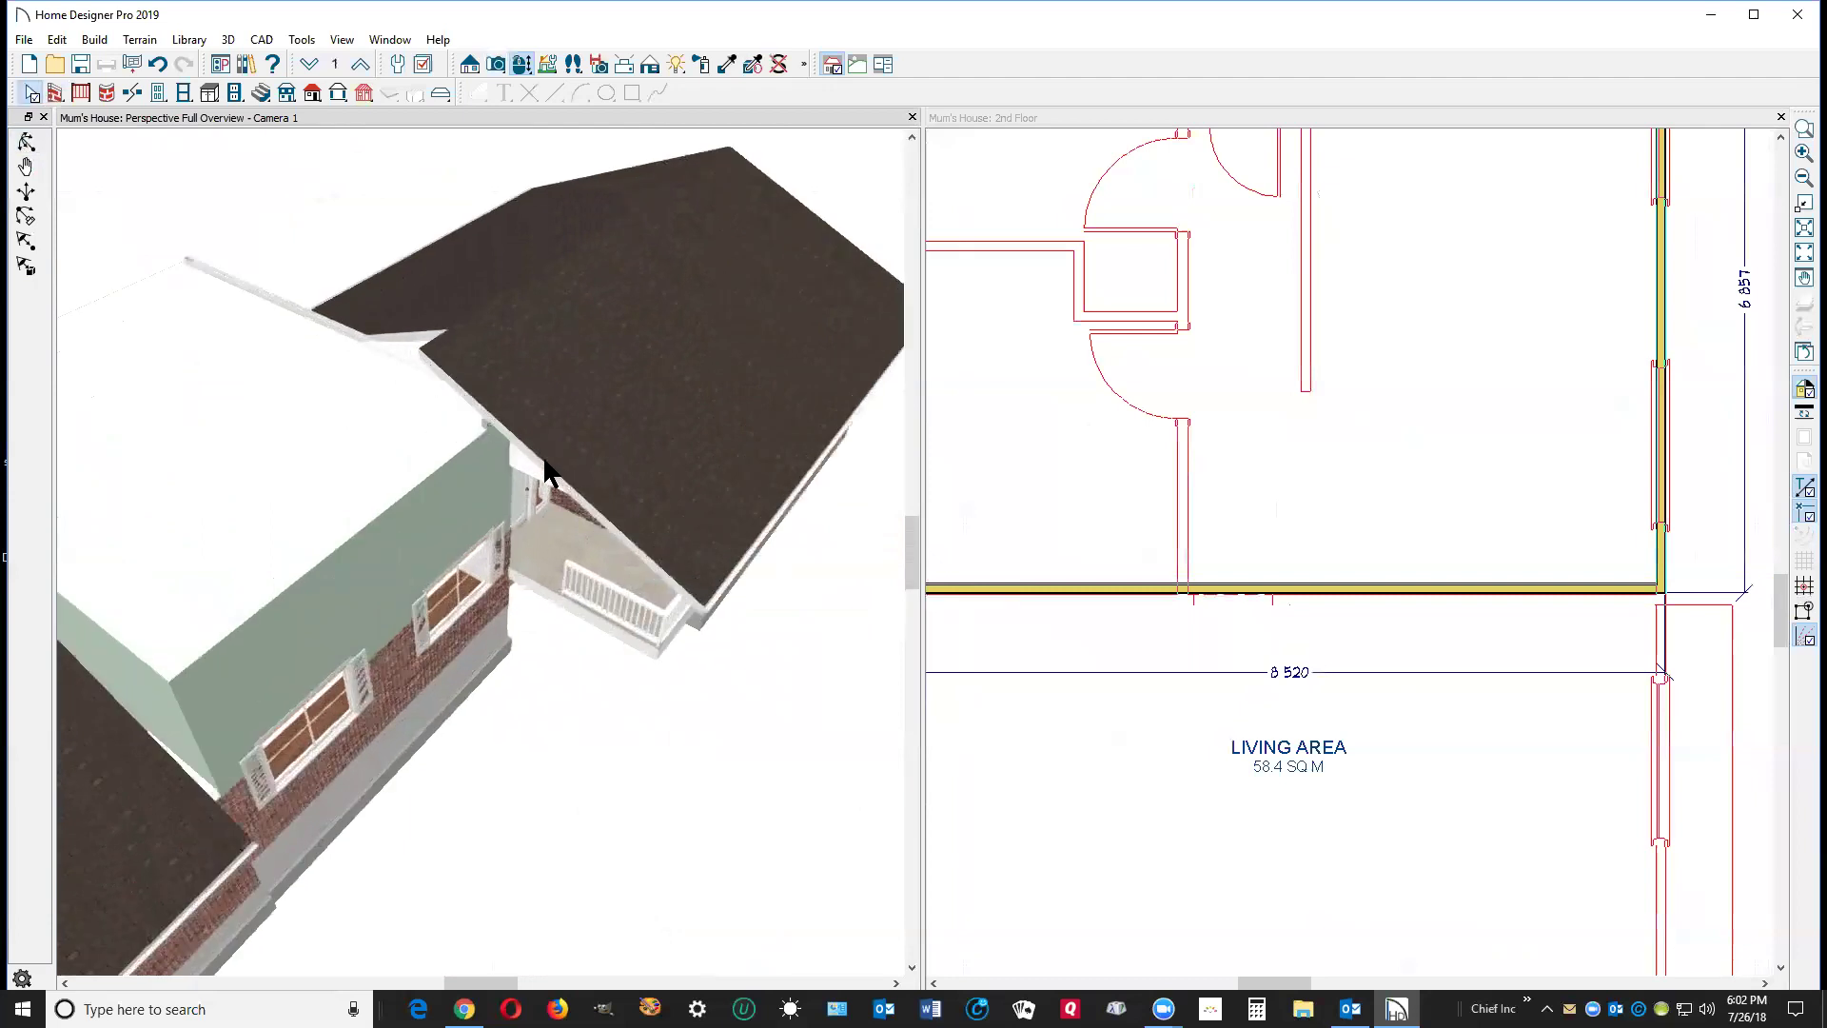
pyautogui.click(547, 473)
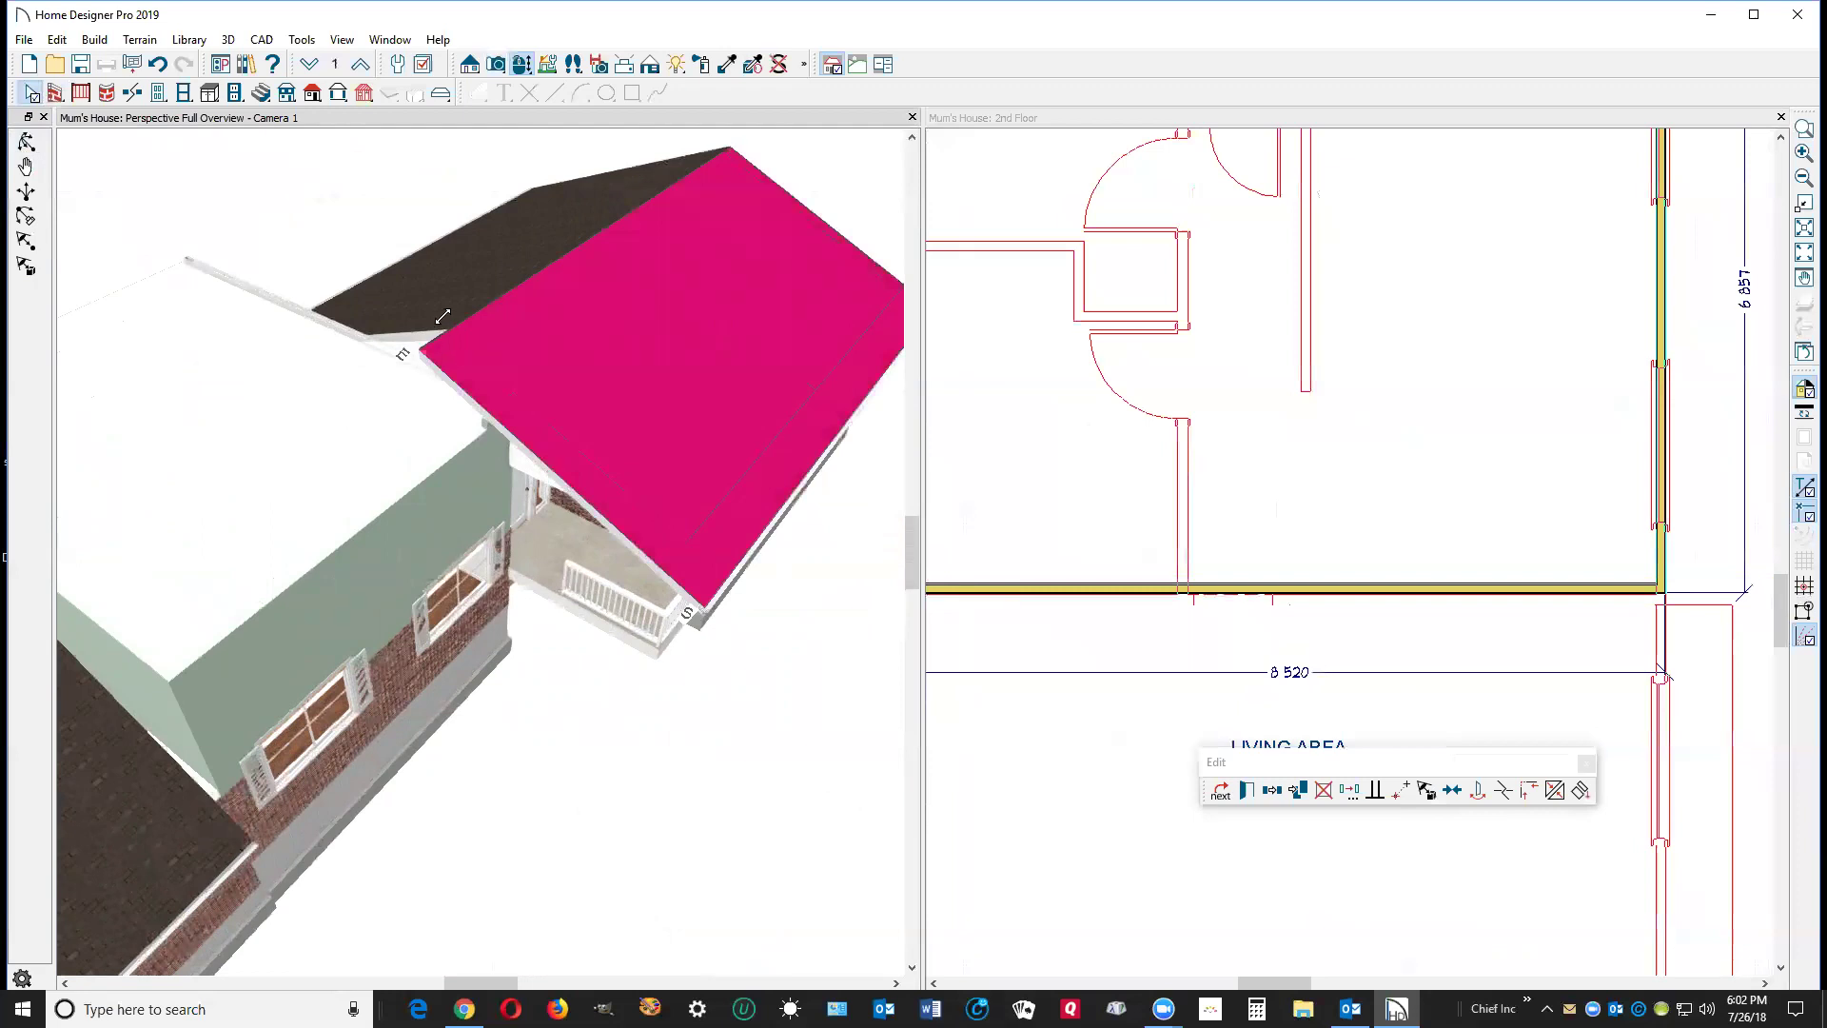
pyautogui.click(446, 363)
pyautogui.click(459, 339)
pyautogui.moveTo(446, 325); pyautogui.dragTo(476, 353)
pyautogui.click(1366, 544)
pyautogui.scroll(-5, 1253, 542)
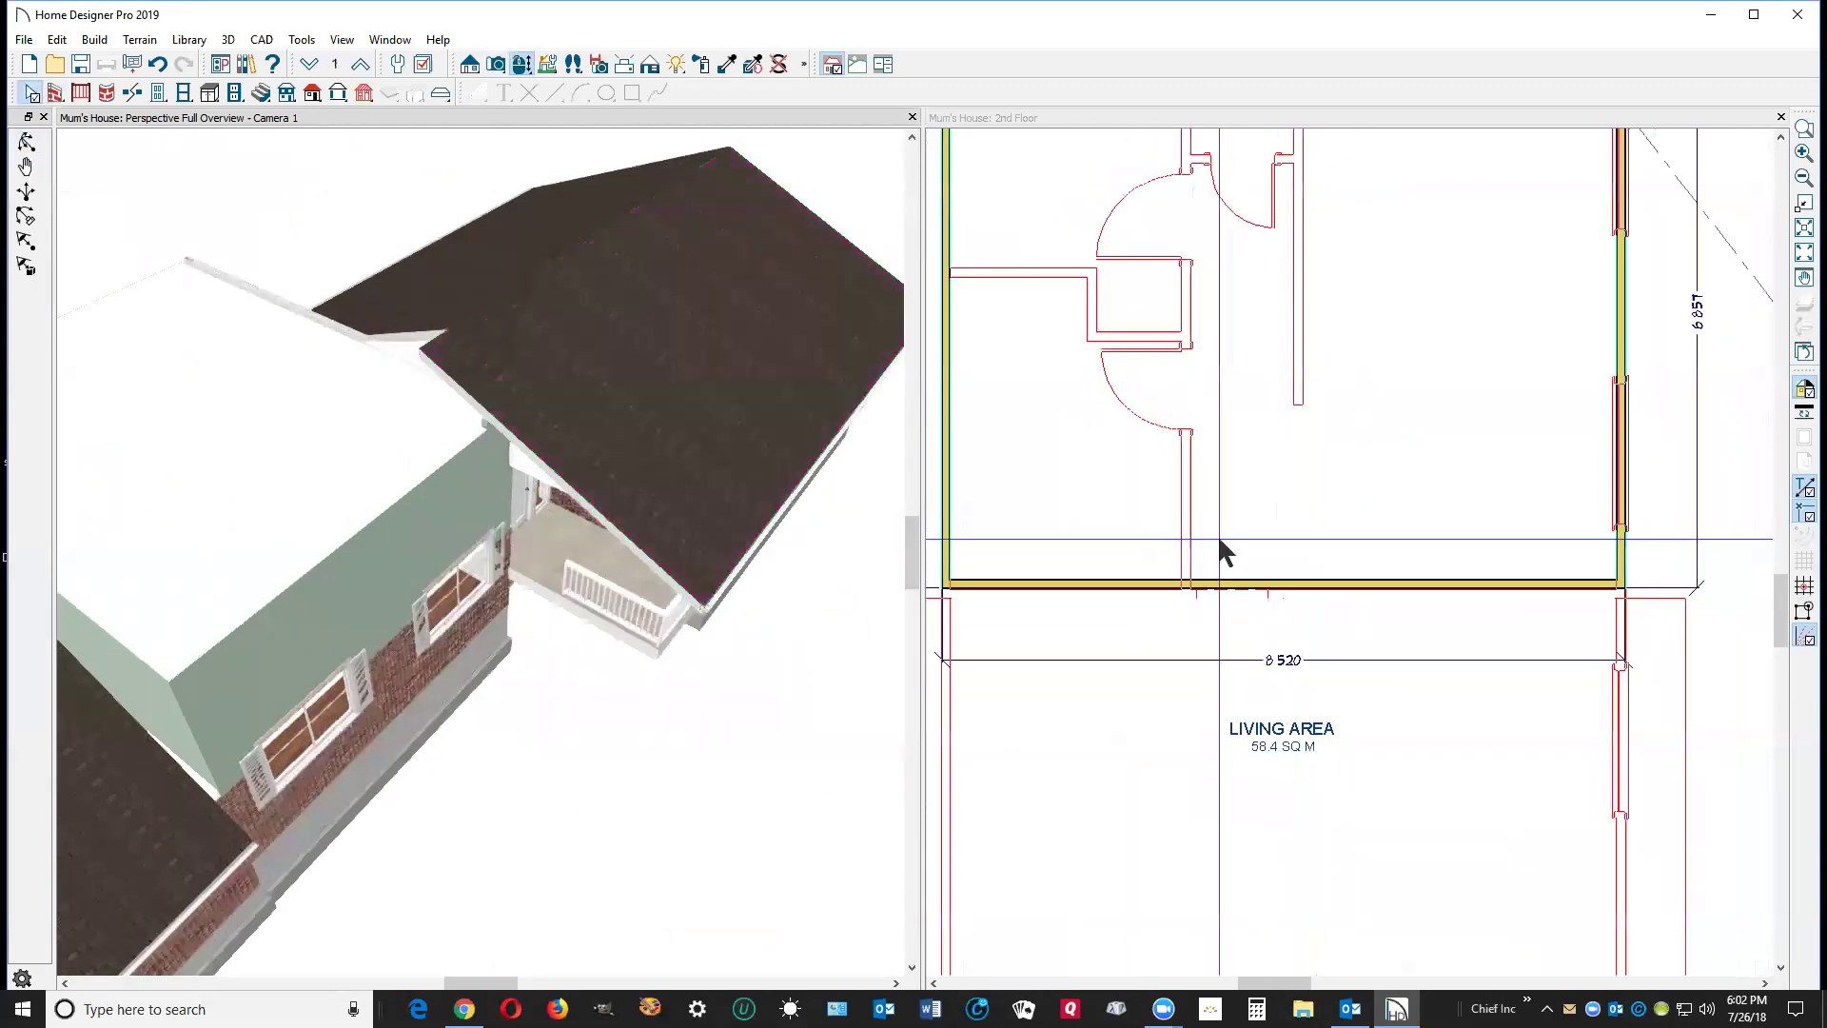
pyautogui.scroll(-1, 1291, 569)
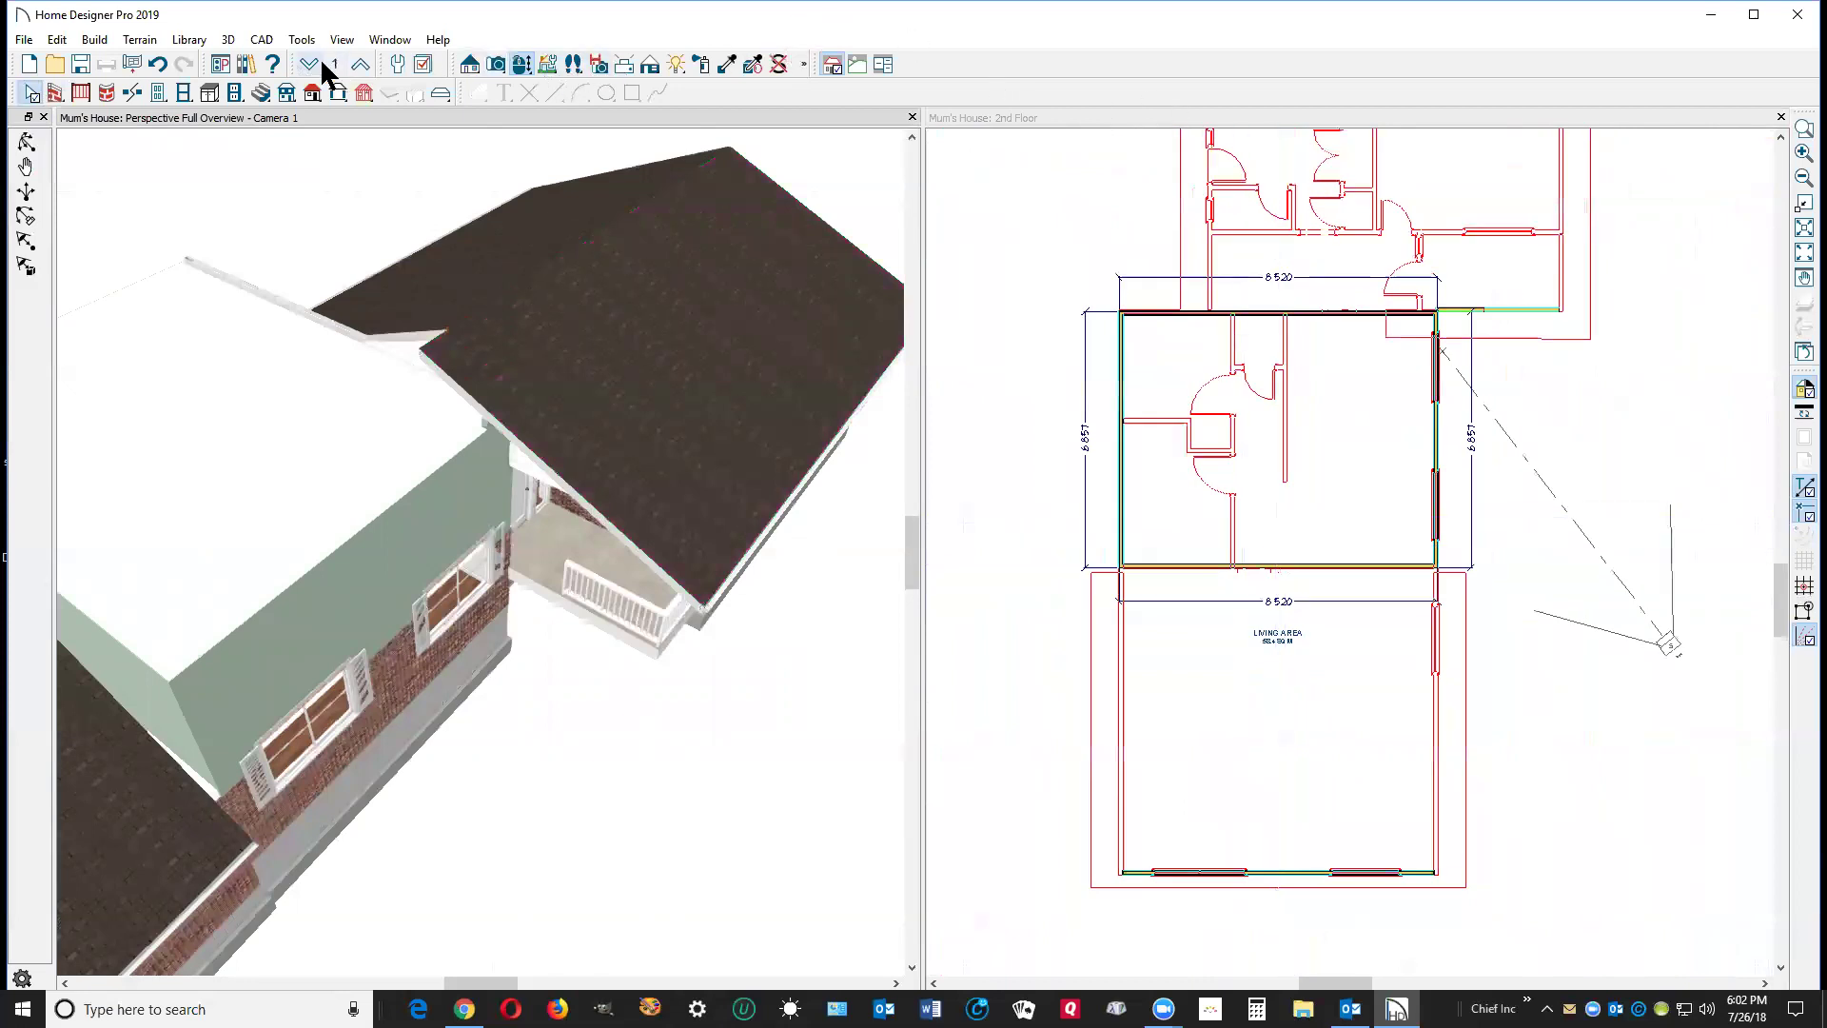
# On the 1st Floor plan, drag the upper-right room's bottom edge upward.
pyautogui.click(1009, 424)
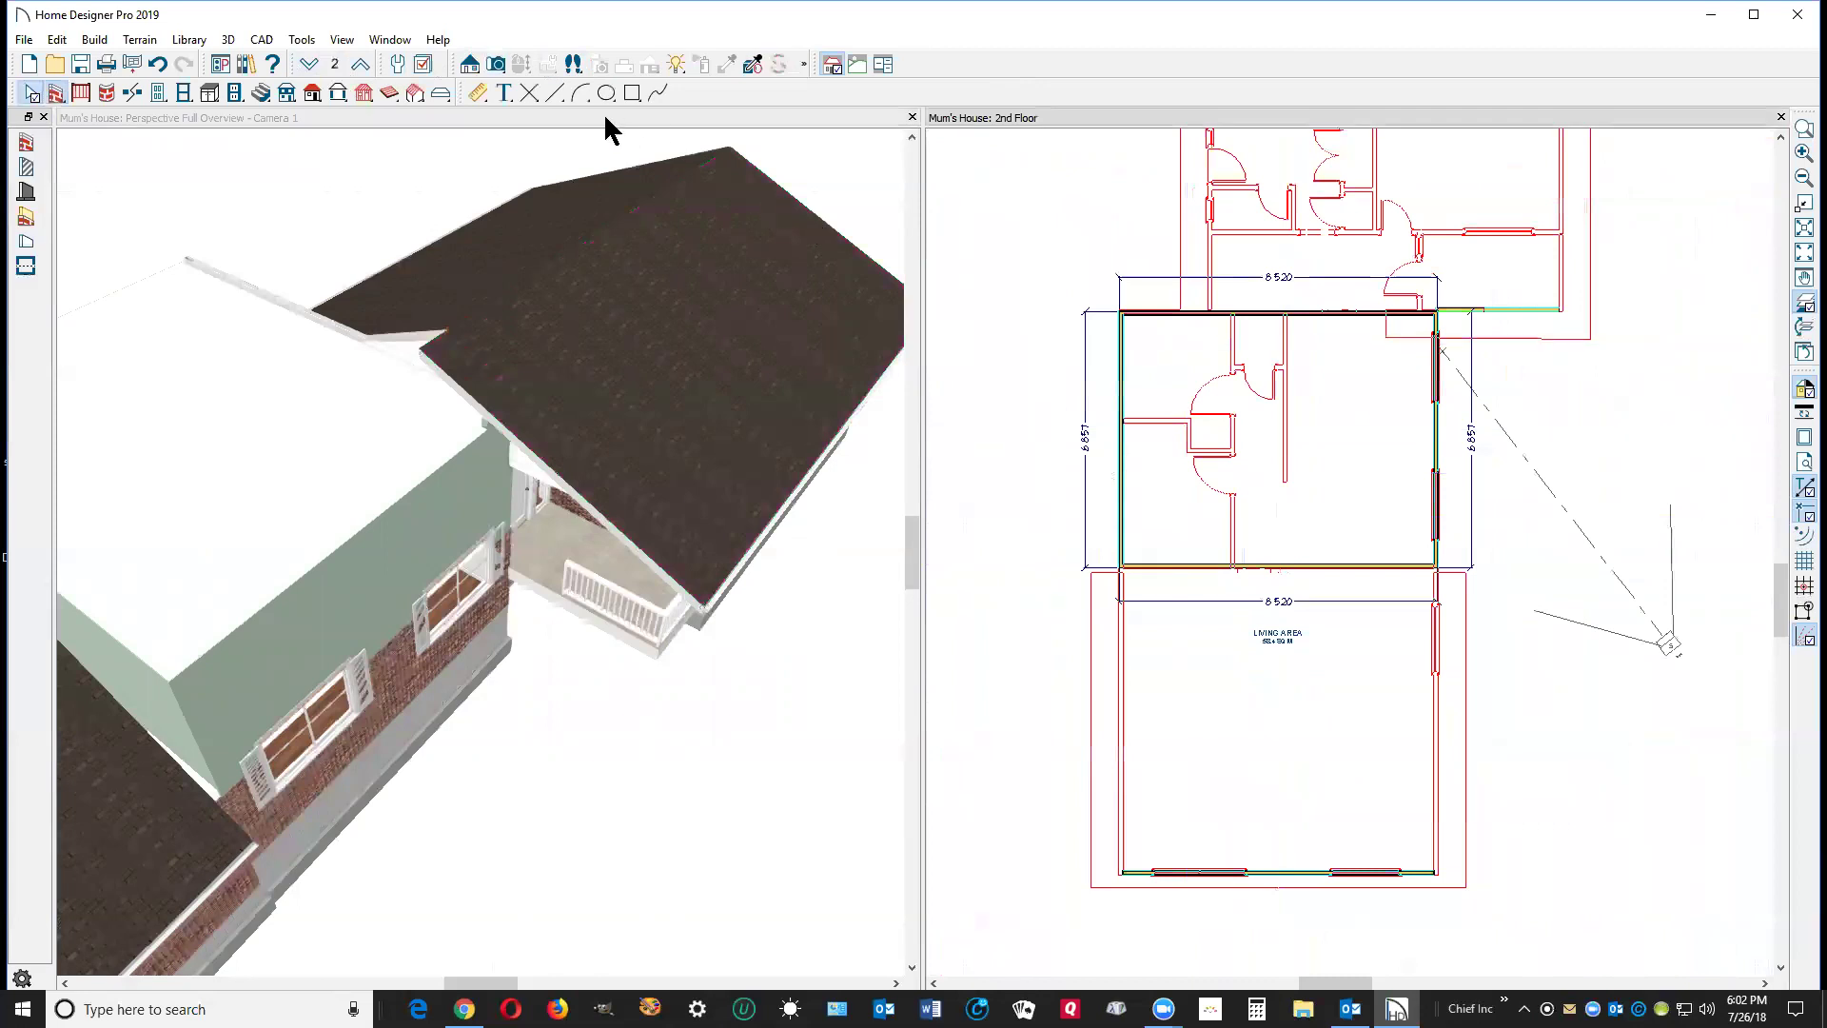
pyautogui.click(313, 65)
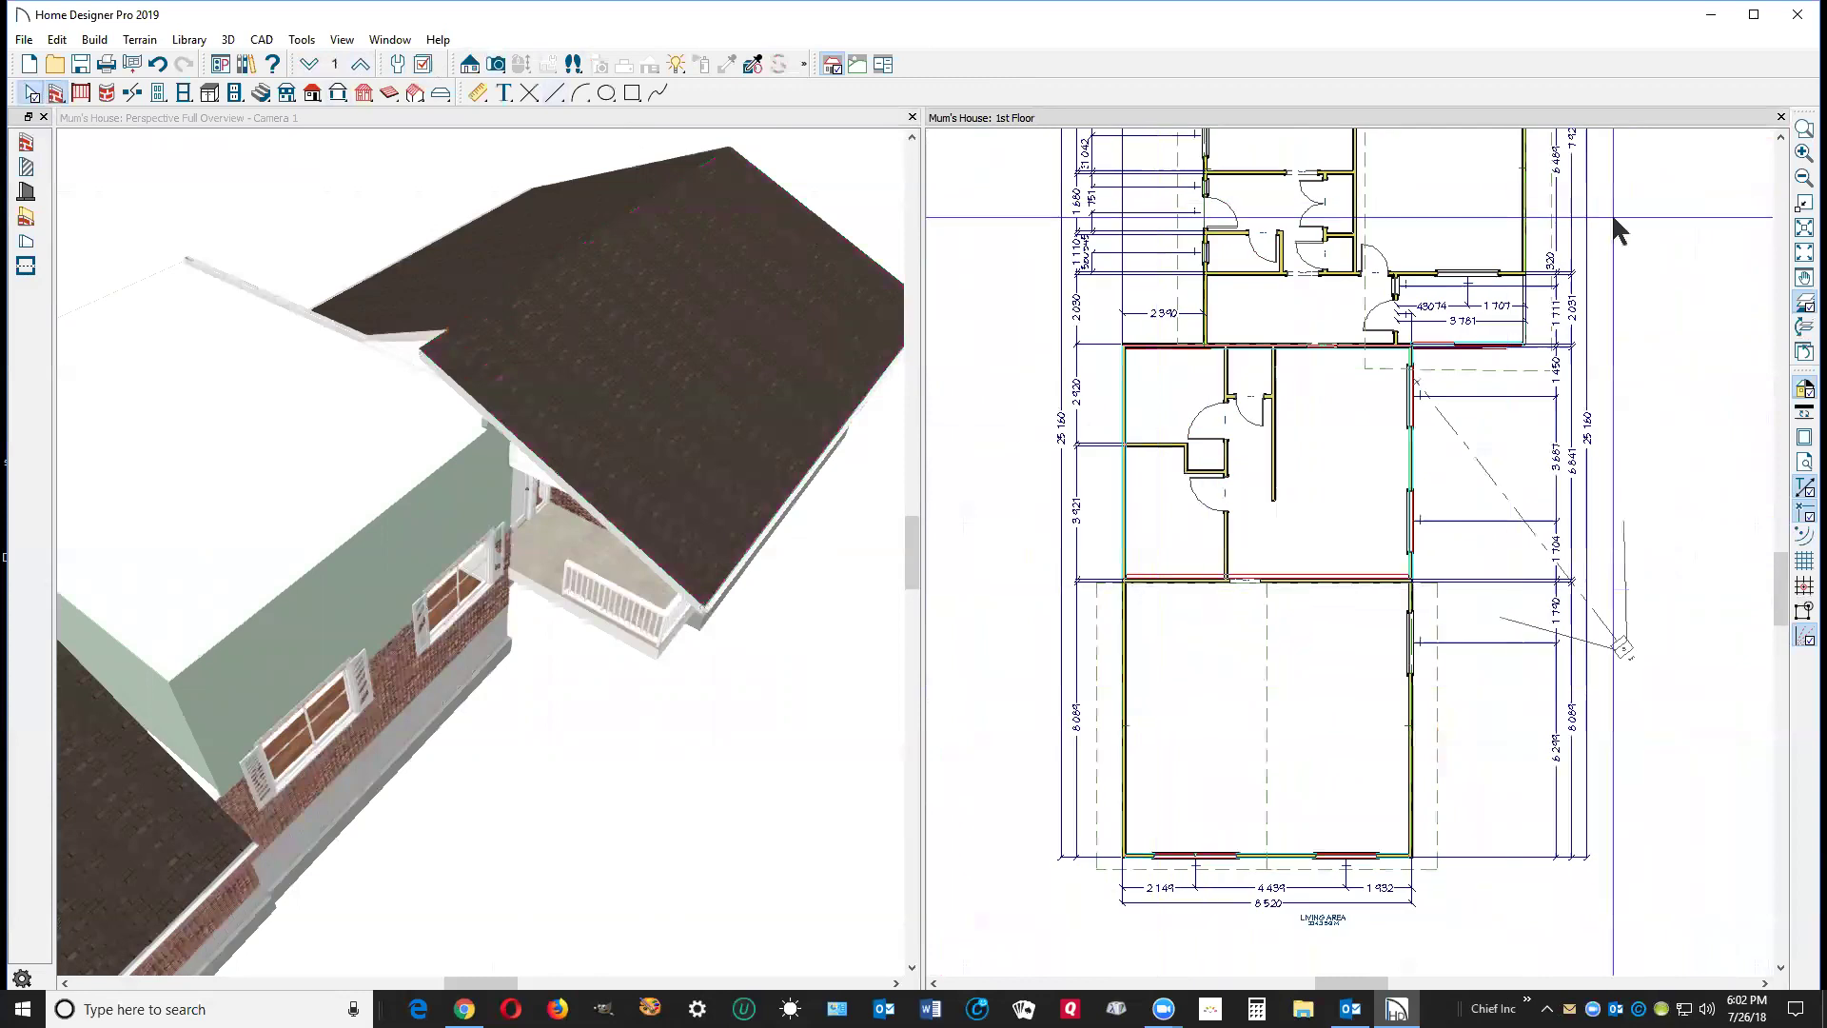
pyautogui.scroll(2, 1557, 276)
pyautogui.scroll(1, 1557, 280)
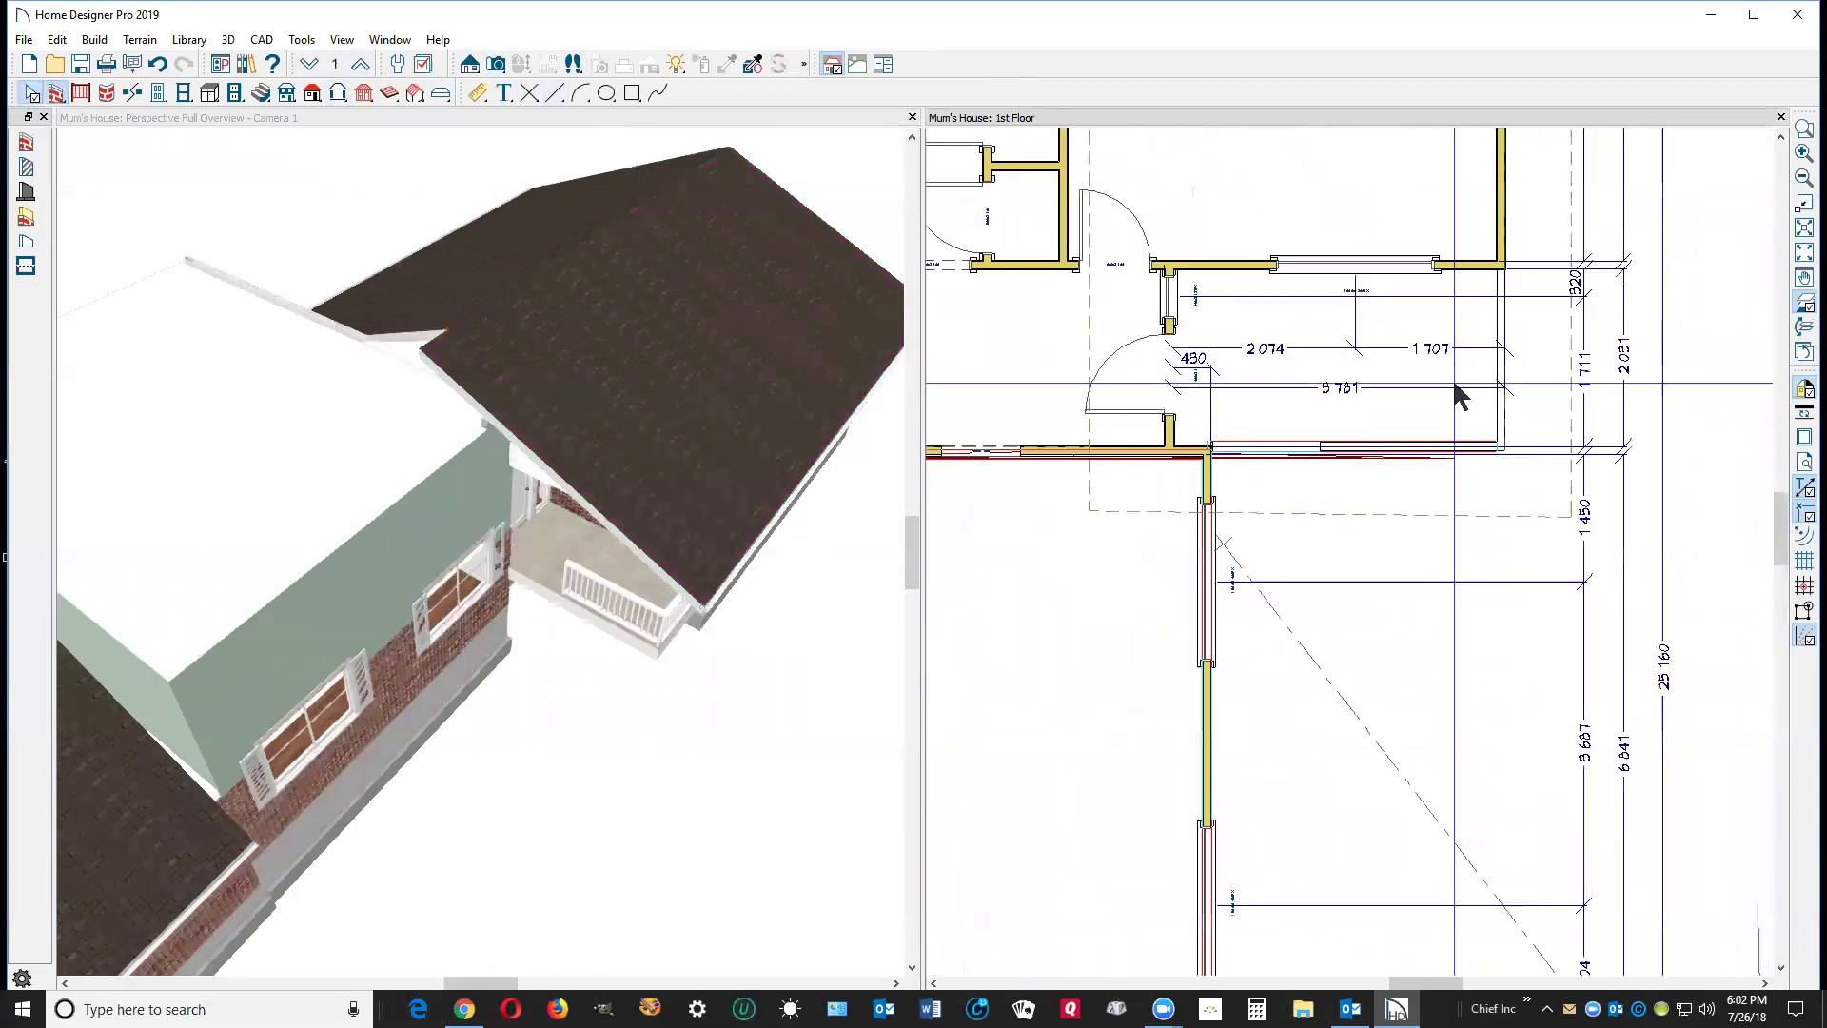
pyautogui.click(1413, 515)
pyautogui.click(1325, 522)
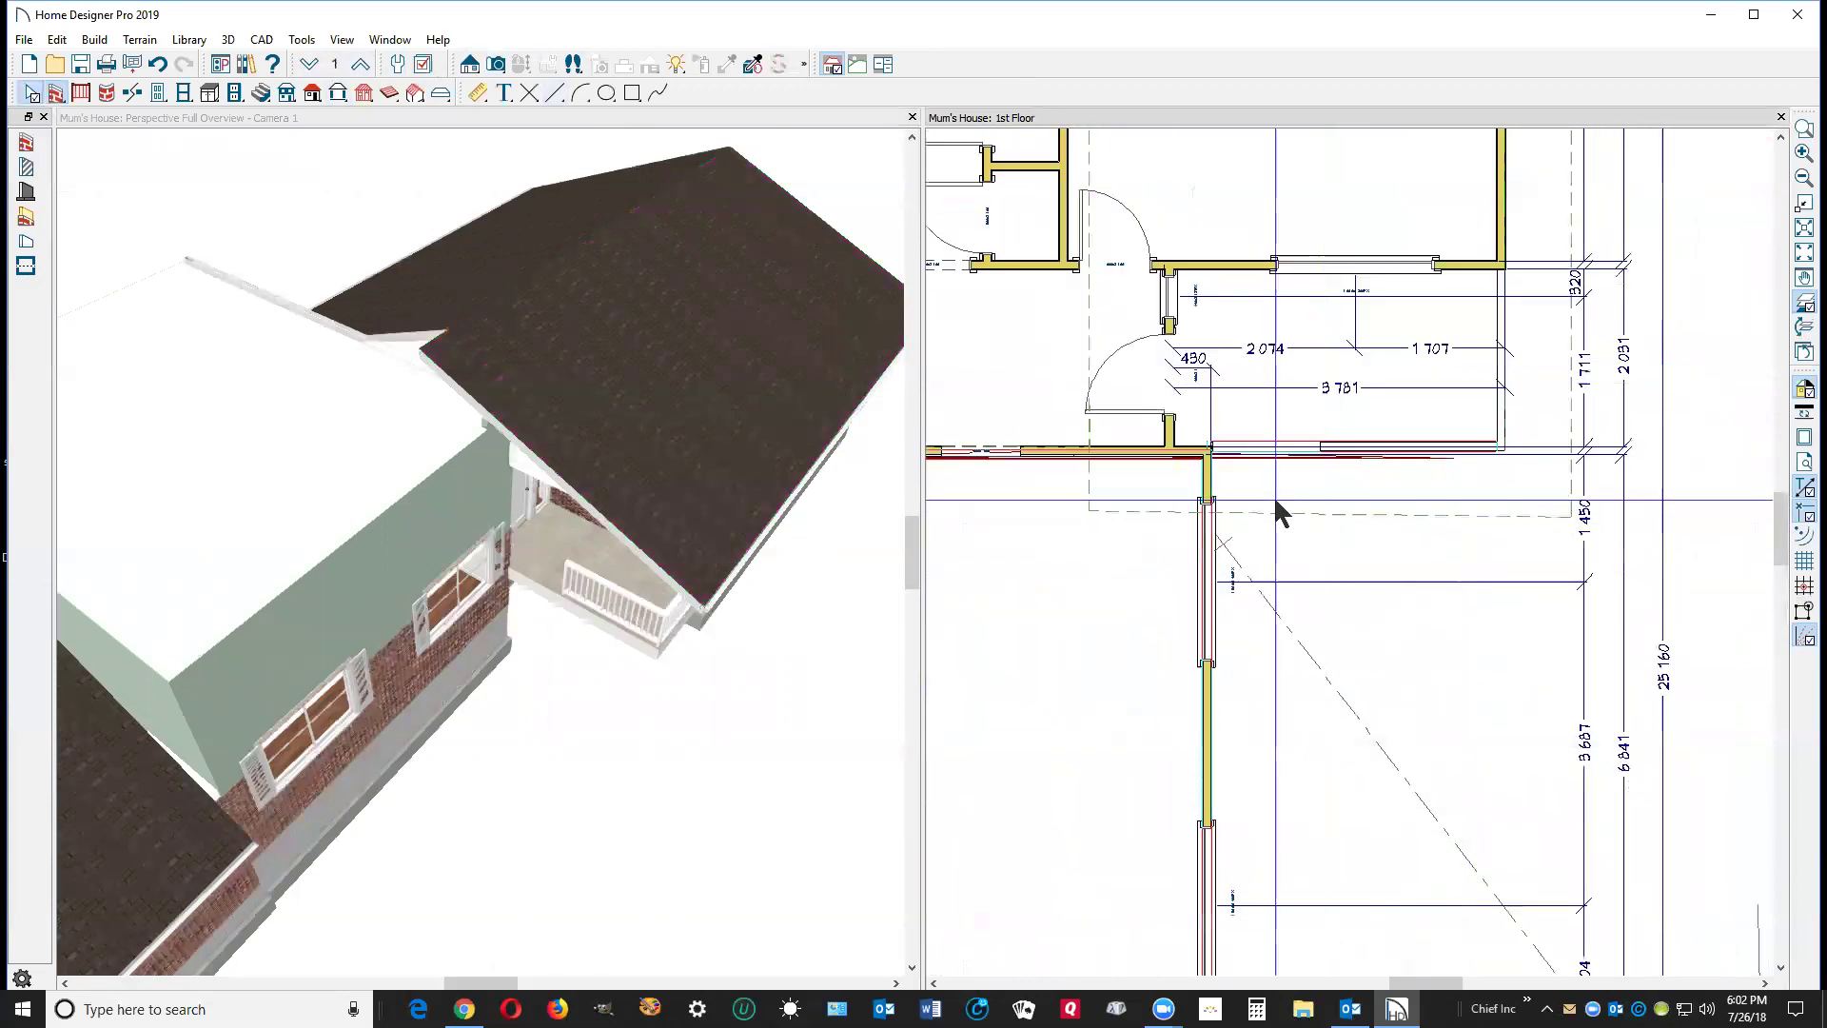
pyautogui.click(1489, 515)
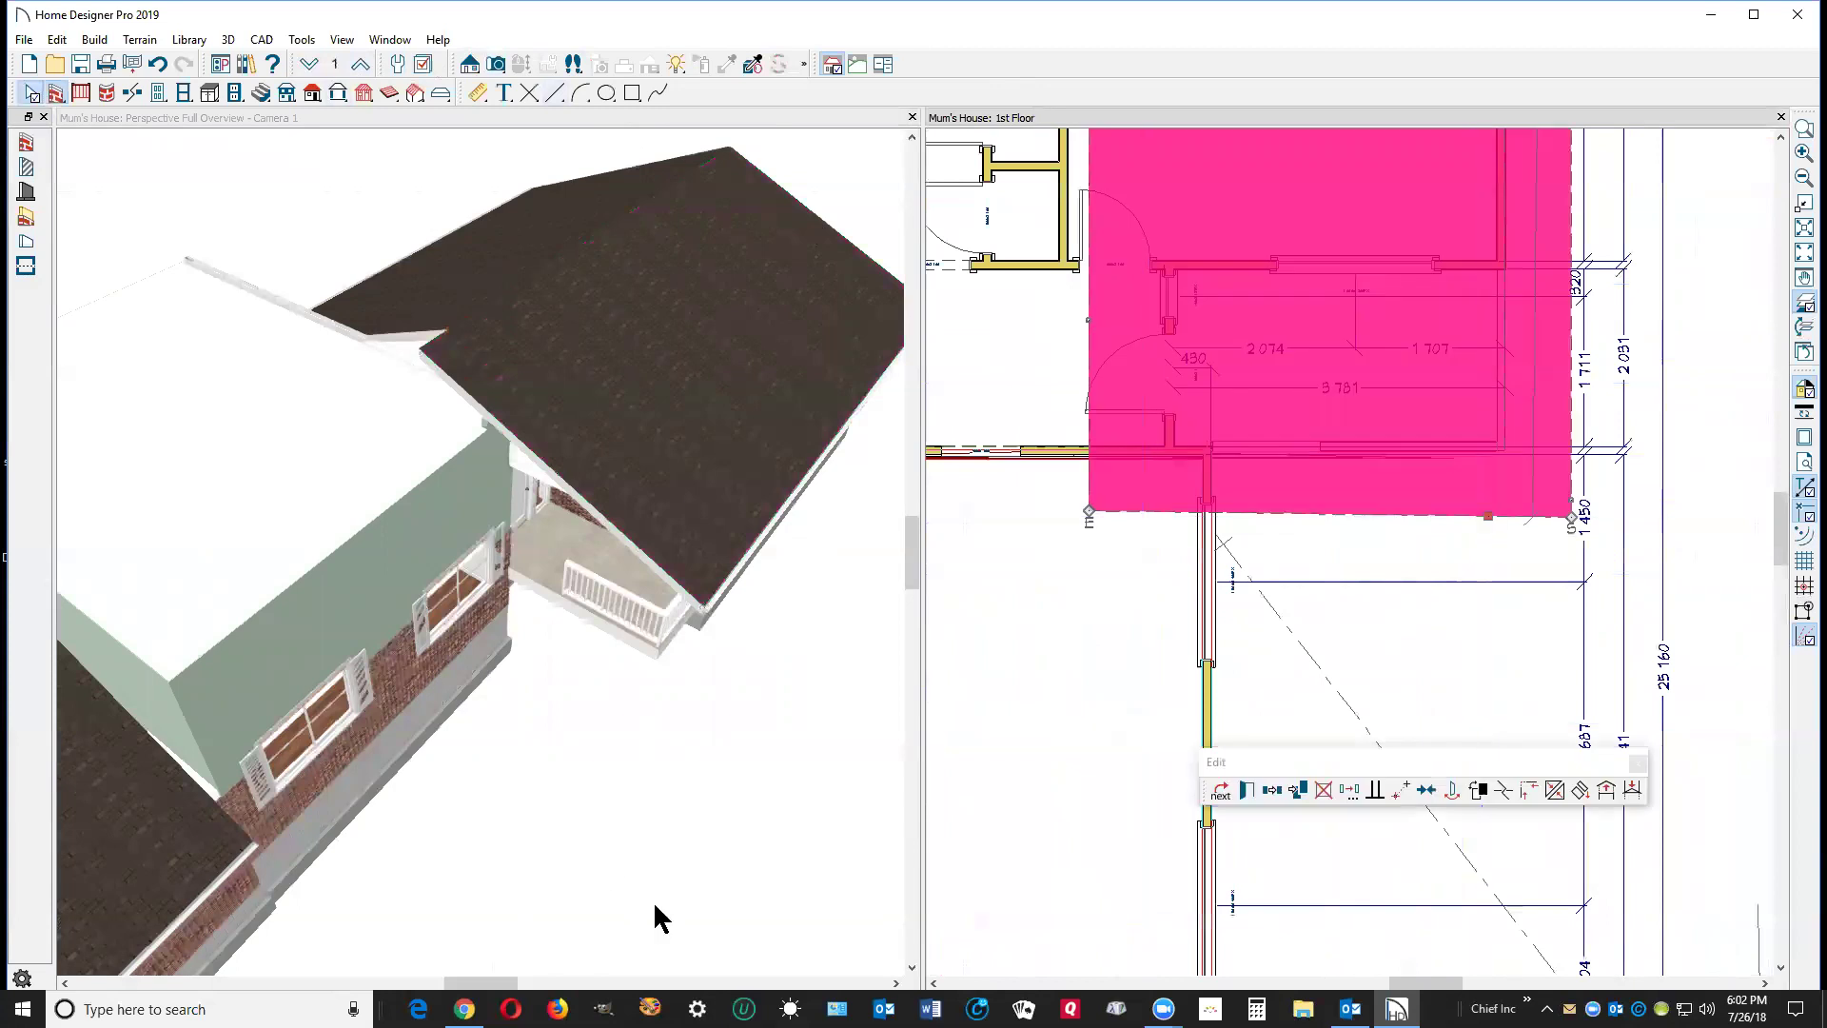
pyautogui.click(1376, 790)
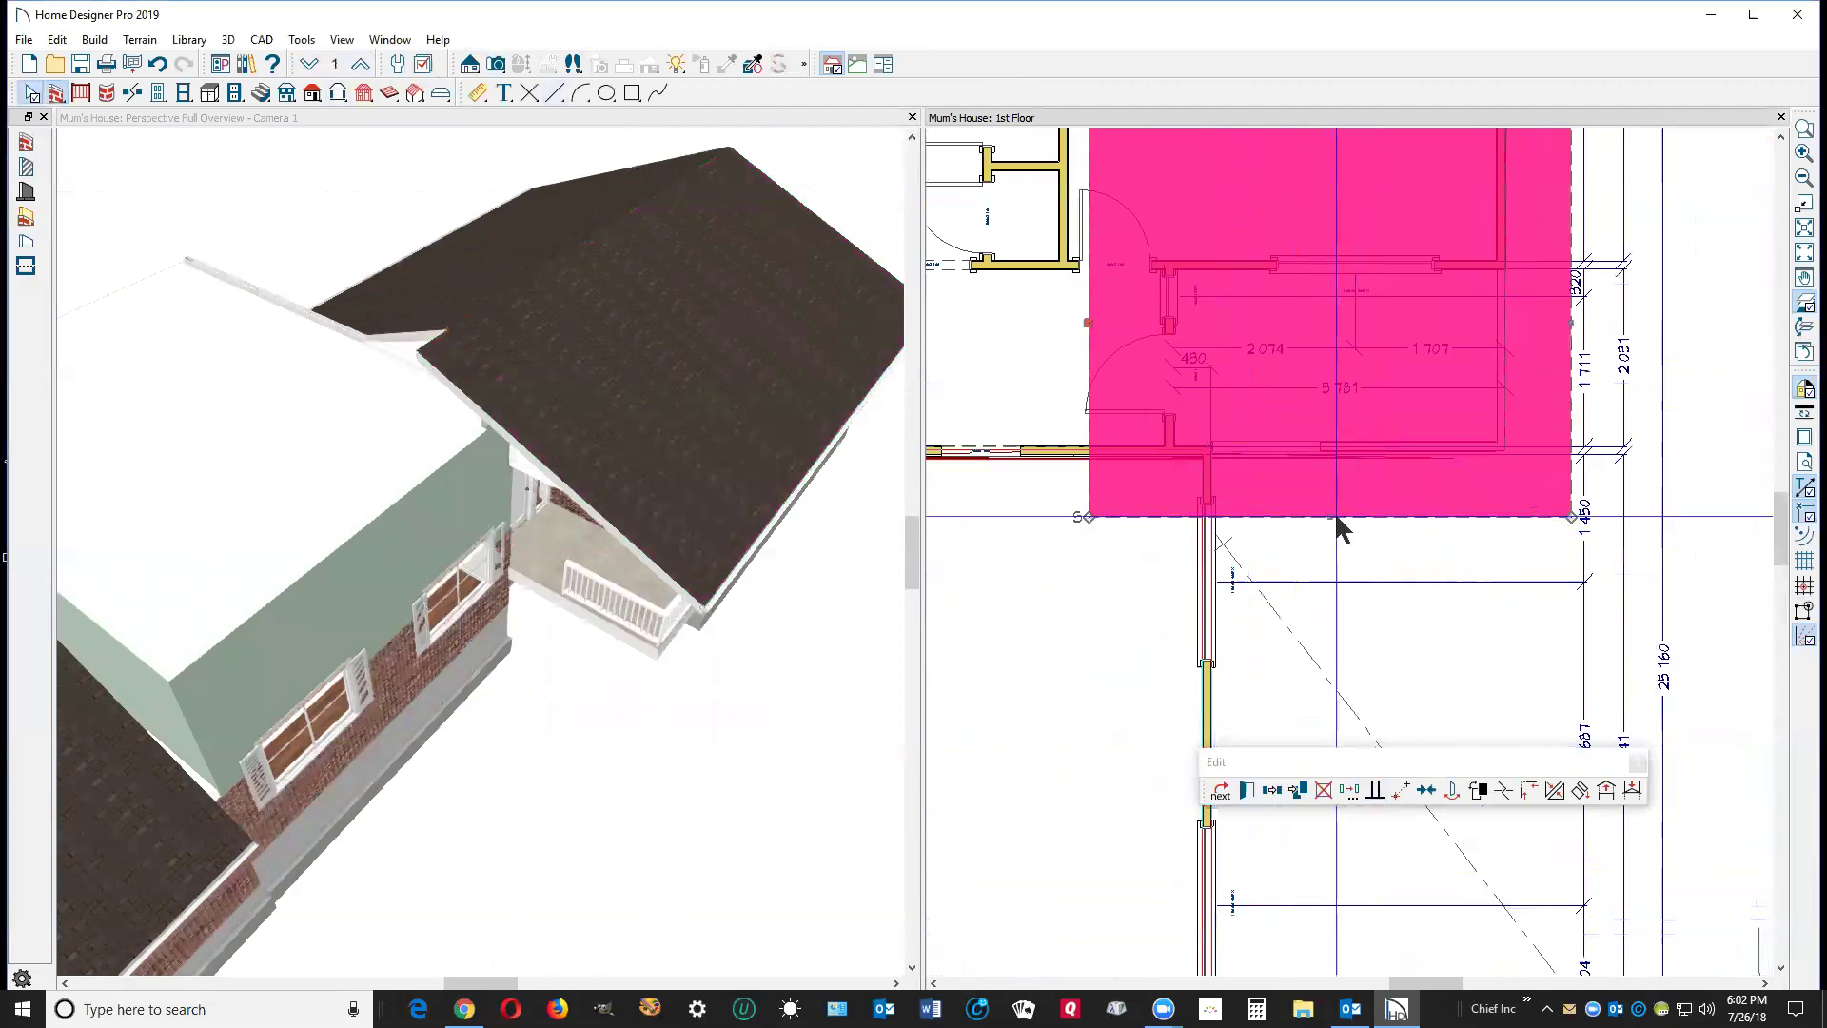
pyautogui.moveTo(1329, 519); pyautogui.dragTo(1345, 457)
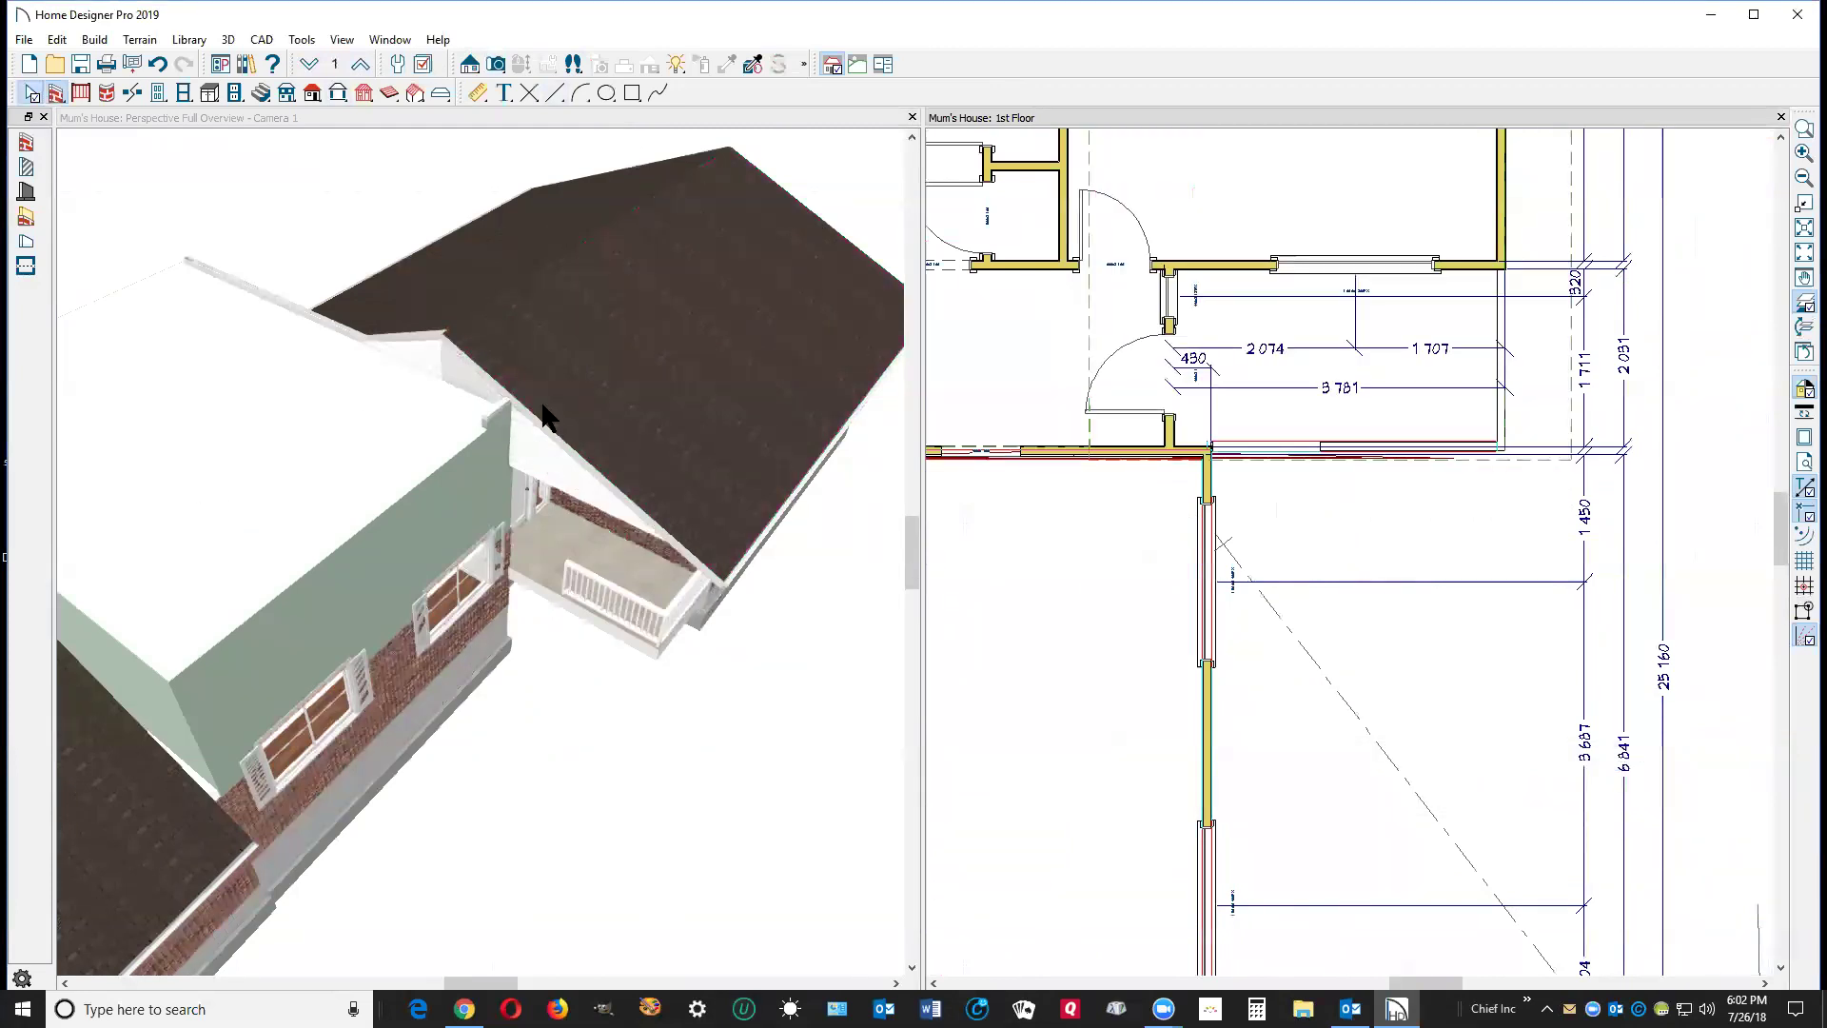
pyautogui.scroll(5, 996, 454)
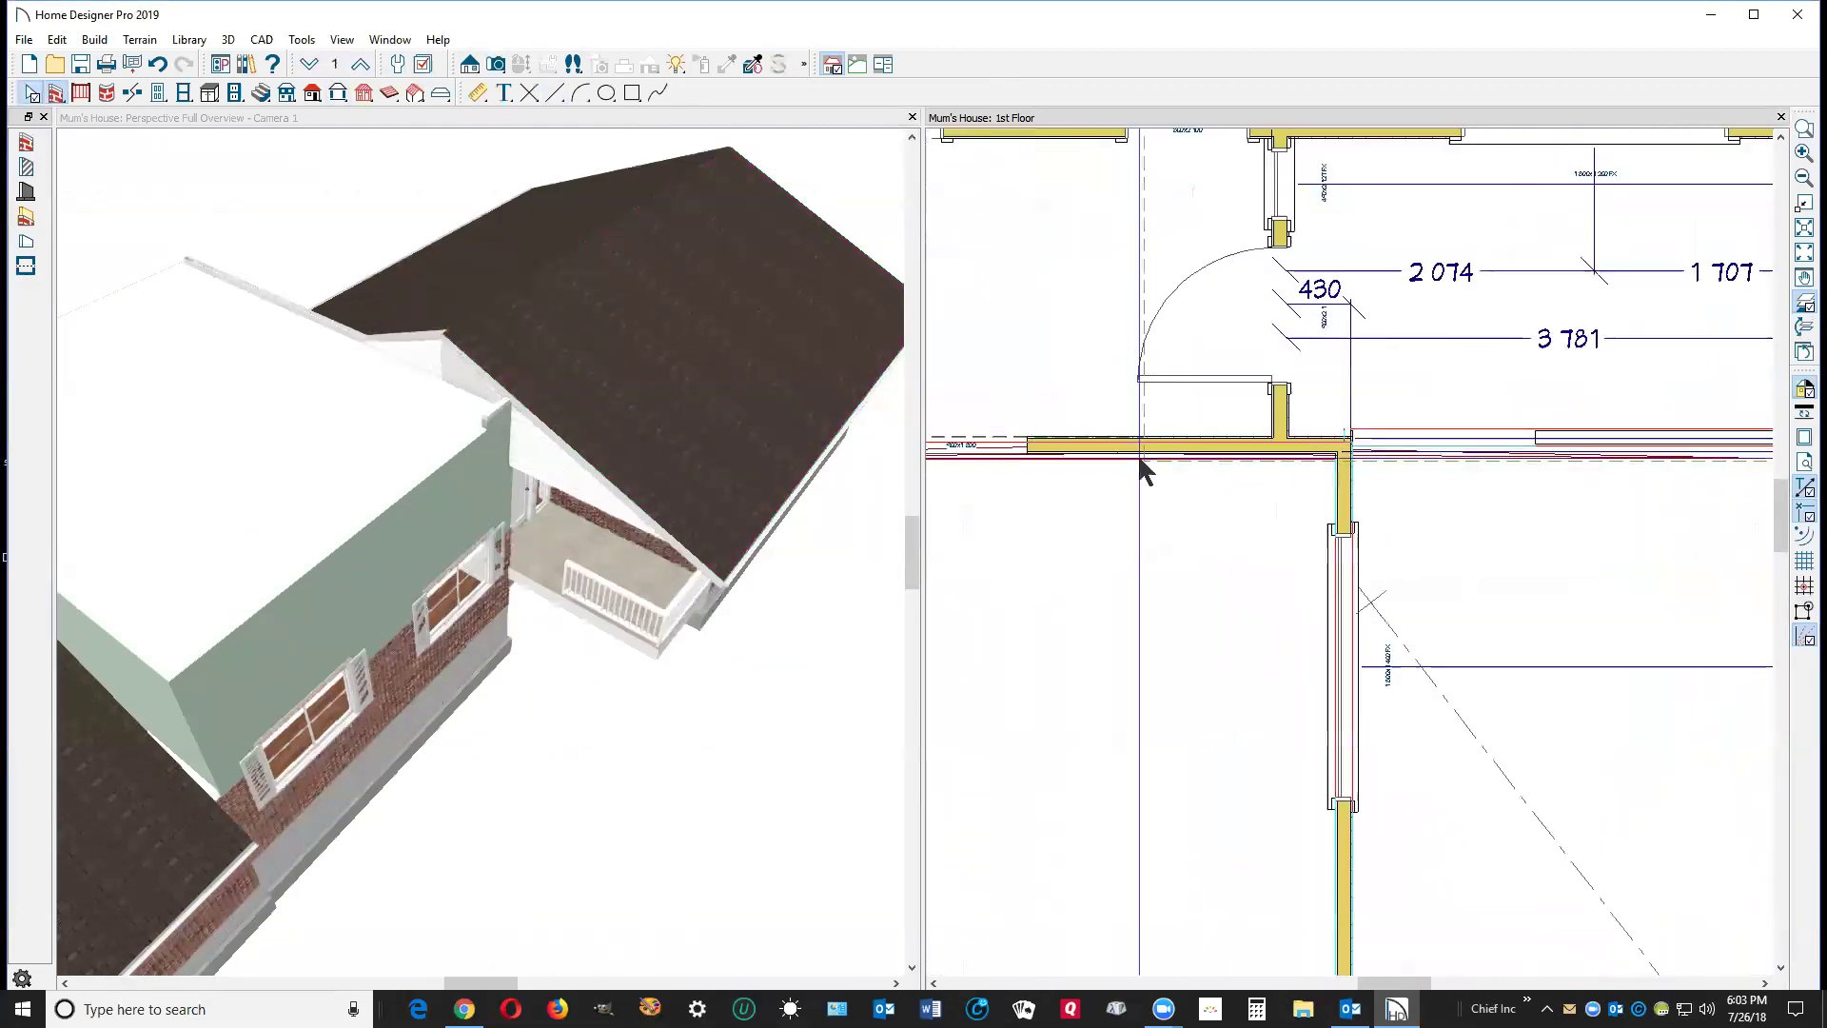
pyautogui.scroll(1, 1169, 464)
# Move the room's bottom edge off the wall and check the new thin wall in 3D.
pyautogui.click(1197, 465)
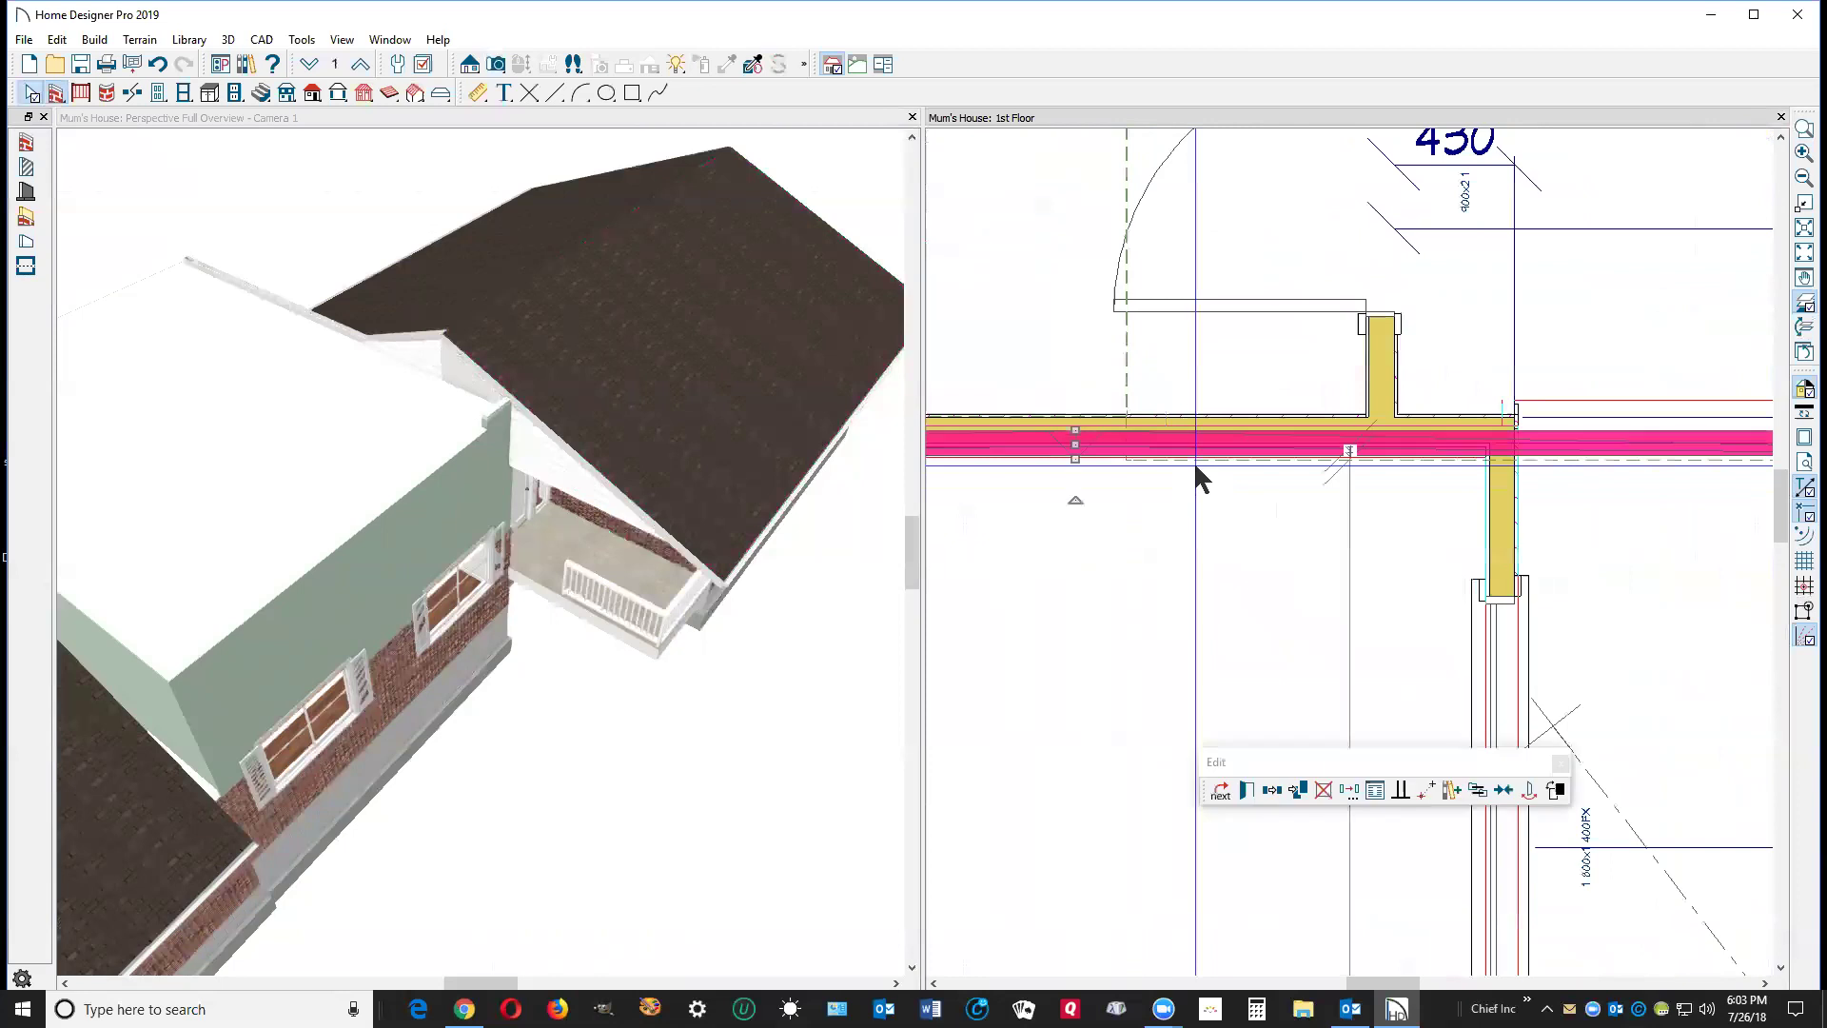
pyautogui.click(1196, 465)
pyautogui.moveTo(1196, 457); pyautogui.dragTo(1107, 415)
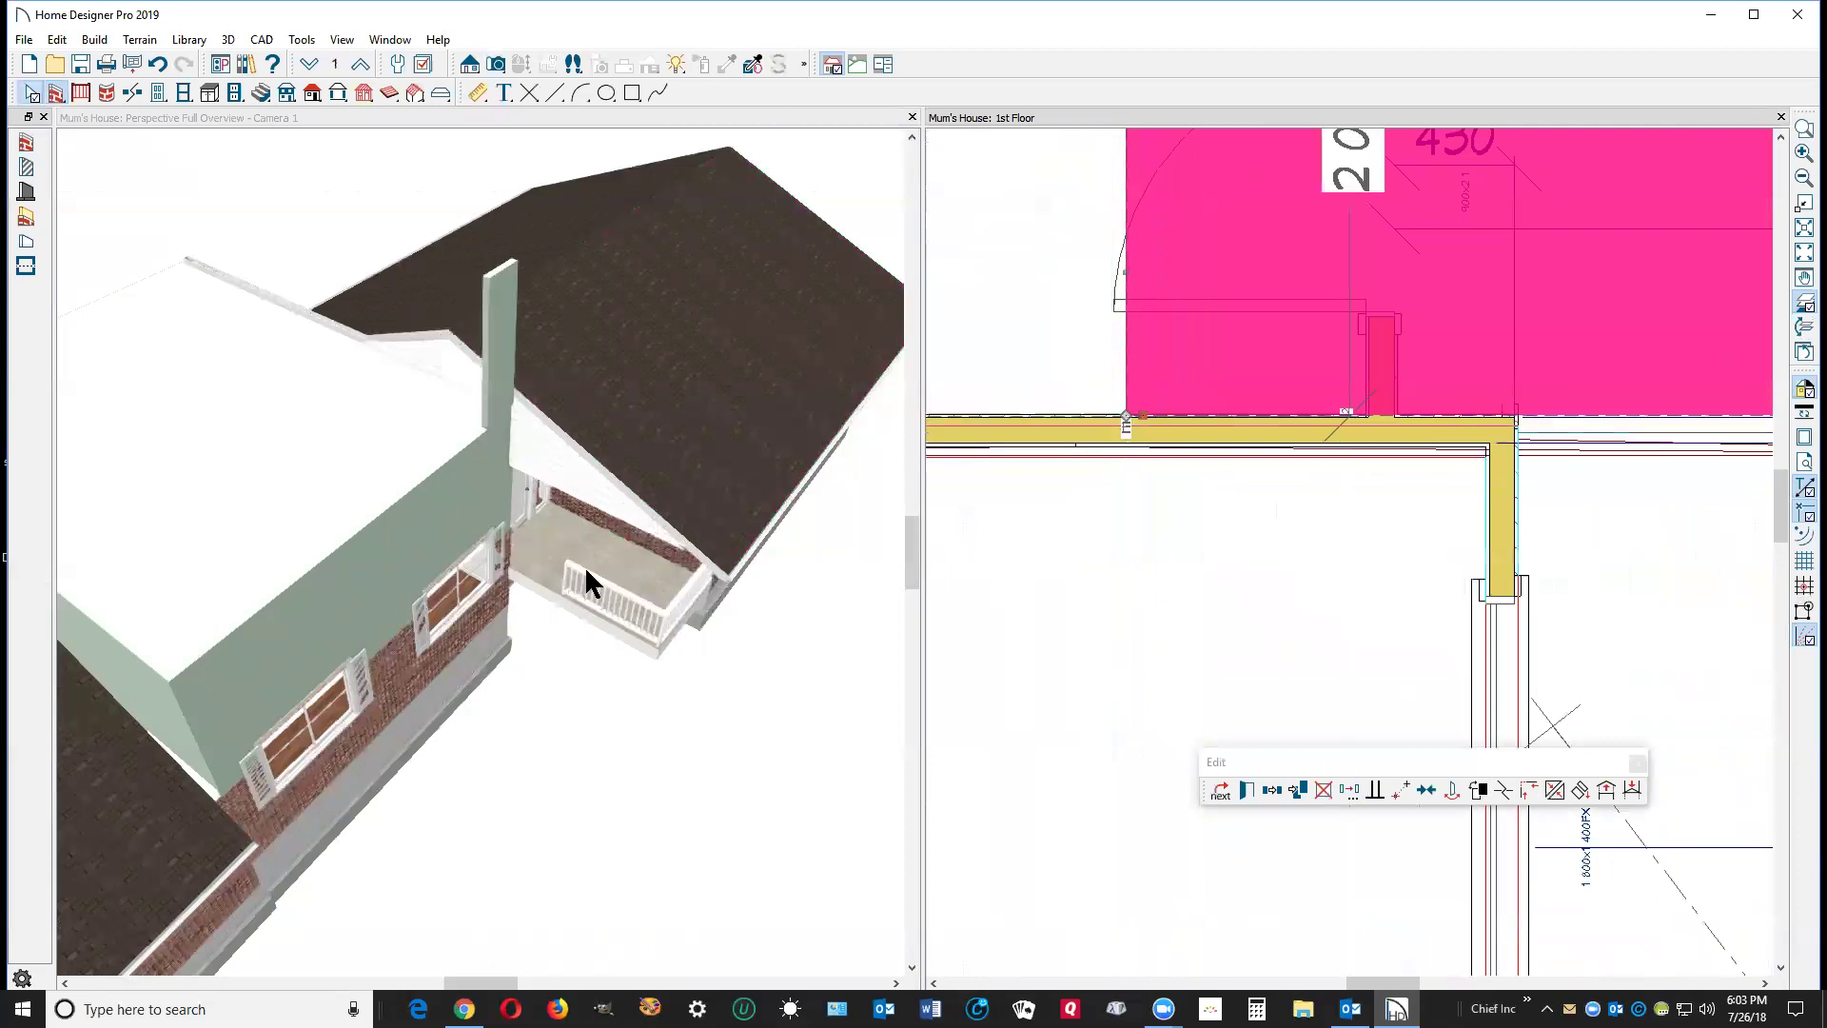
pyautogui.click(503, 368)
pyautogui.click(502, 307)
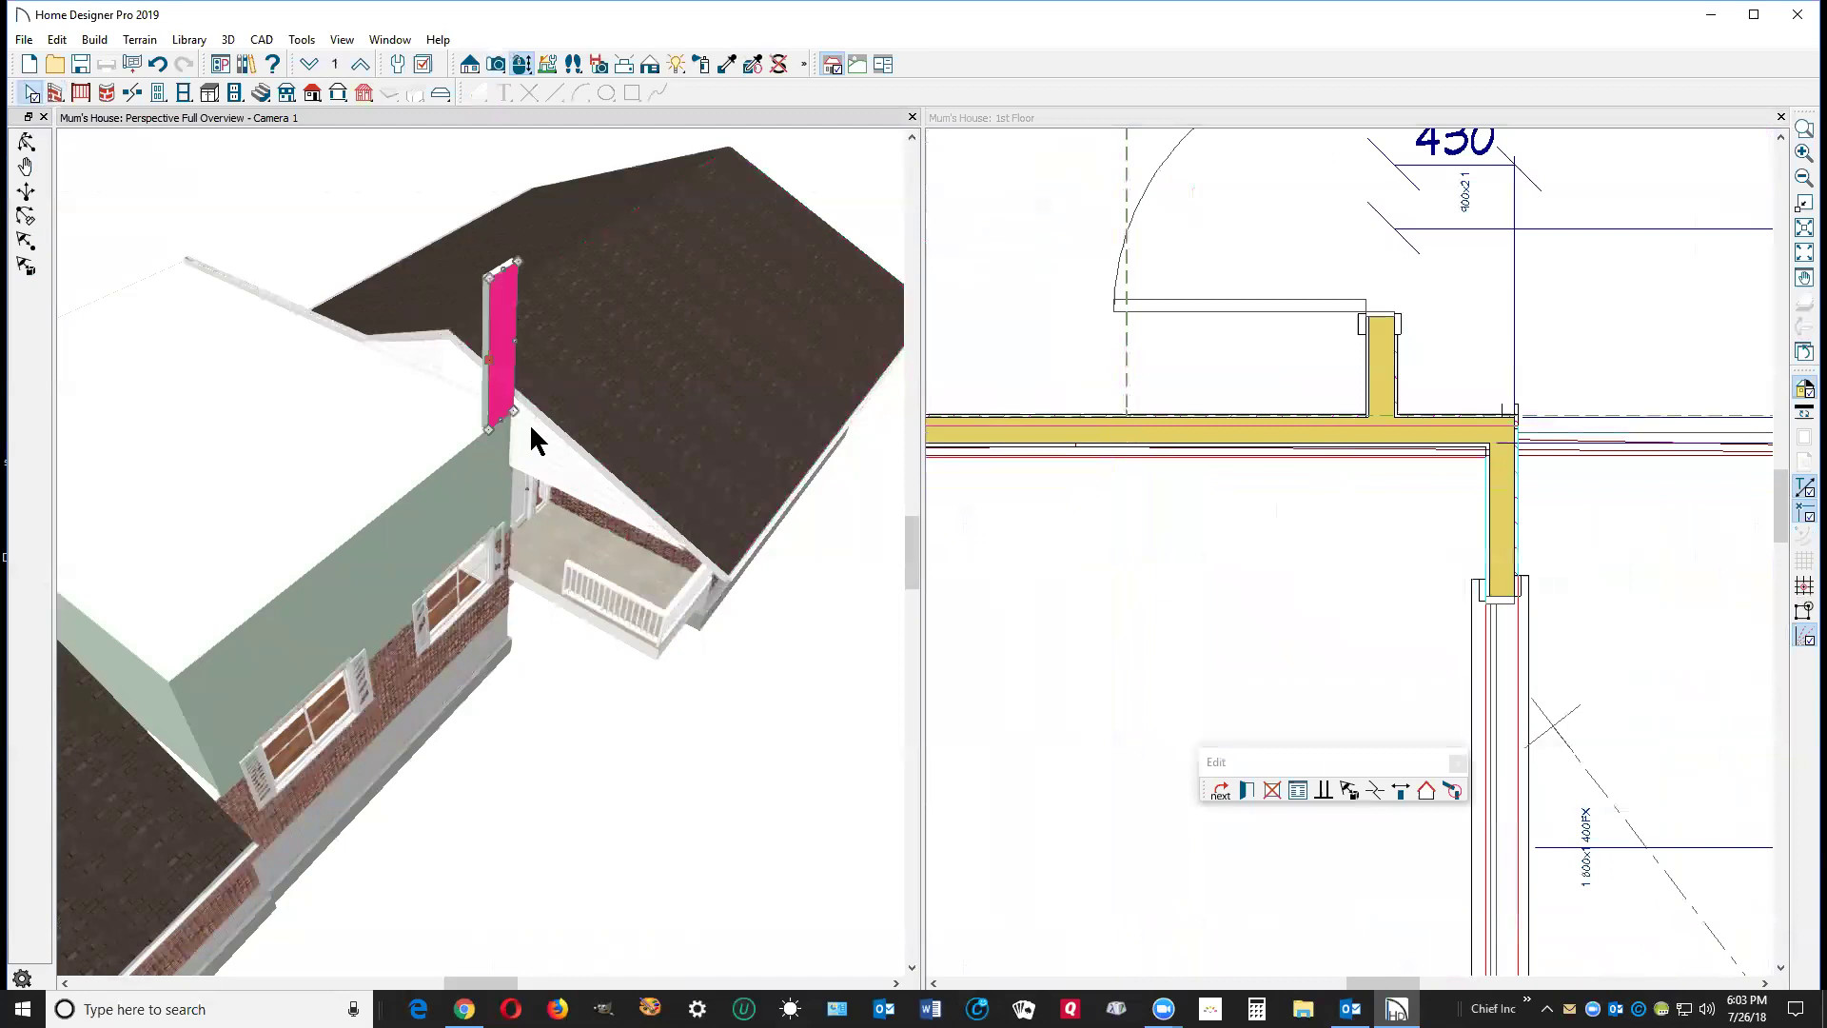
pyautogui.scroll(-5, 738, 468)
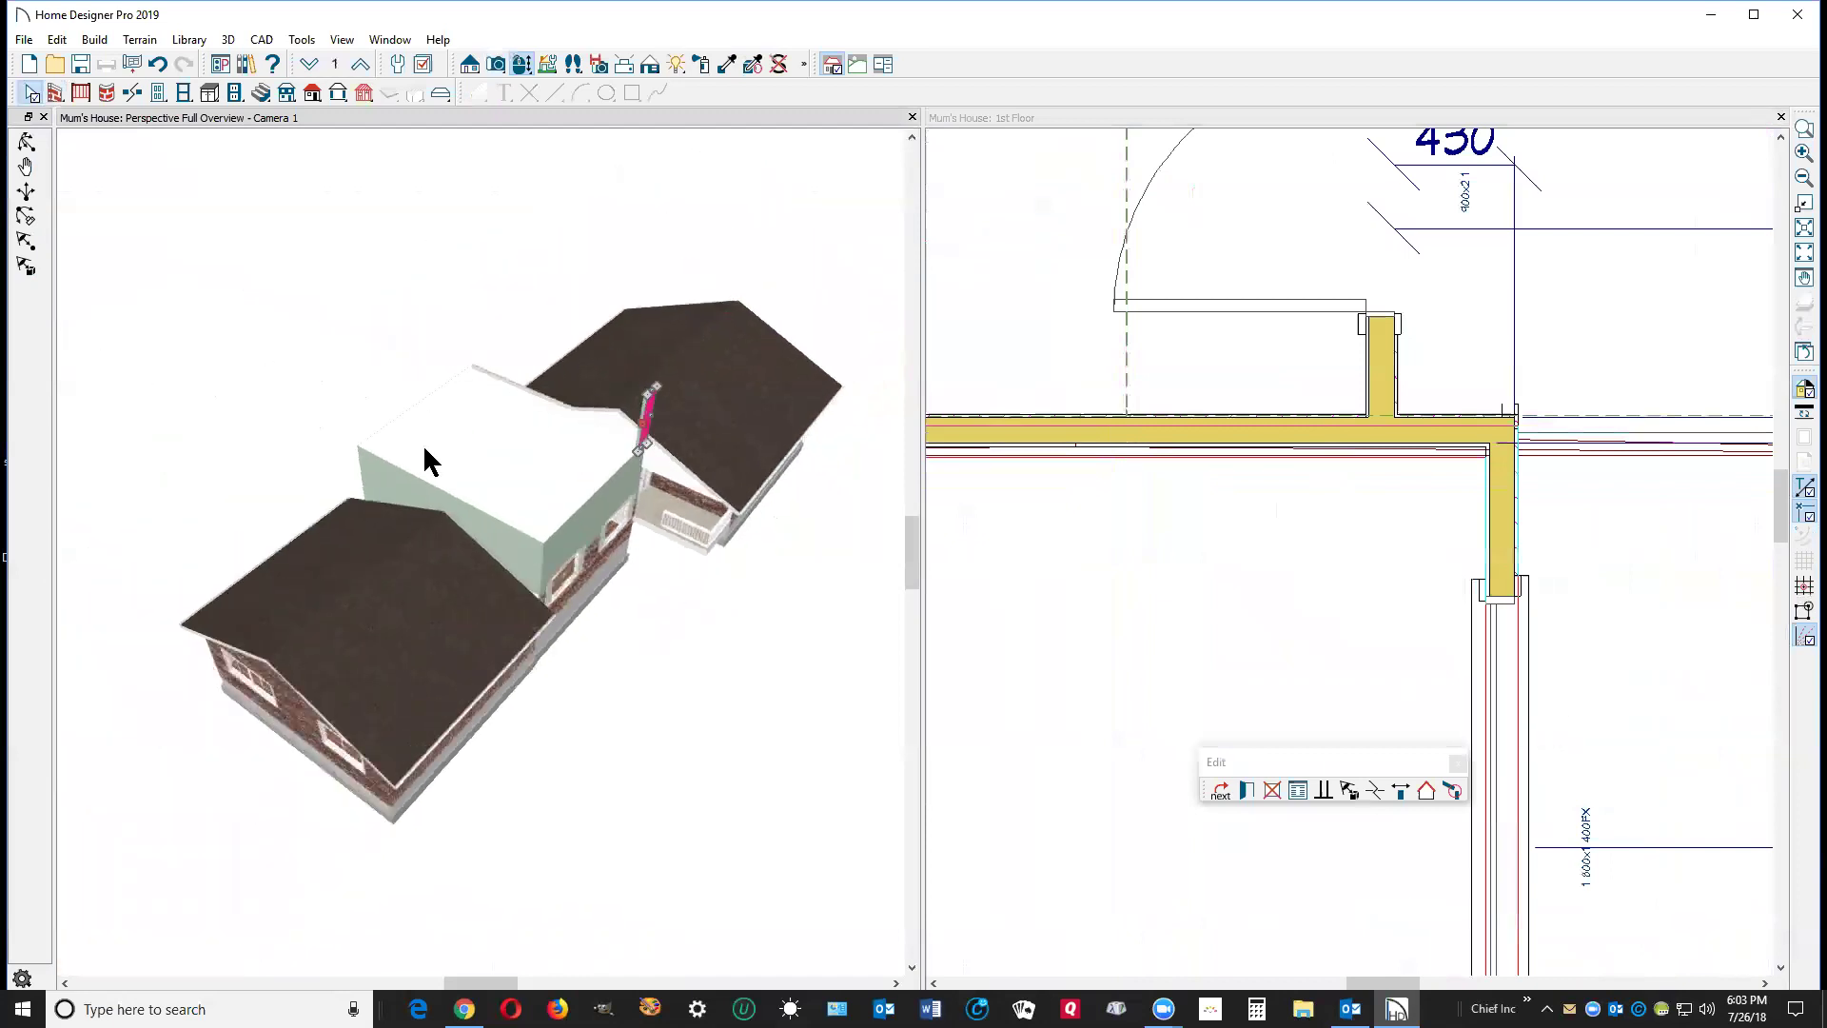
pyautogui.scroll(-5, 1207, 542)
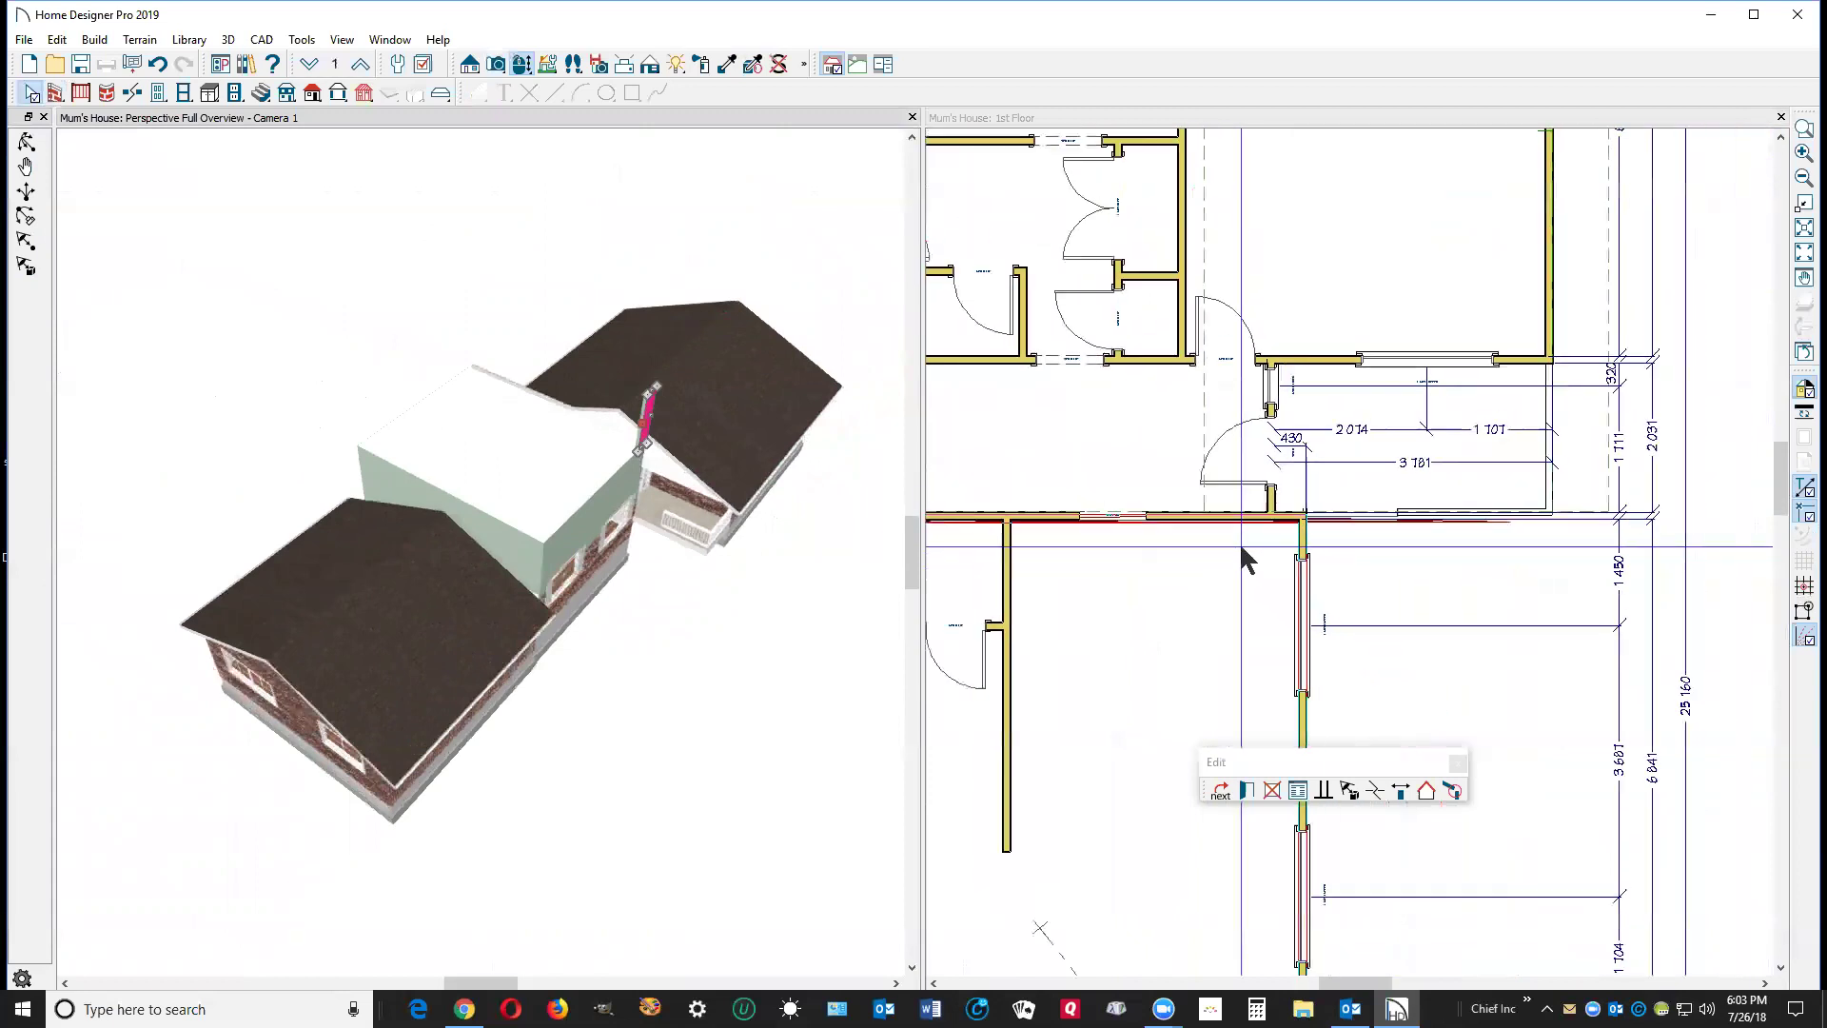
pyautogui.scroll(-5, 1239, 541)
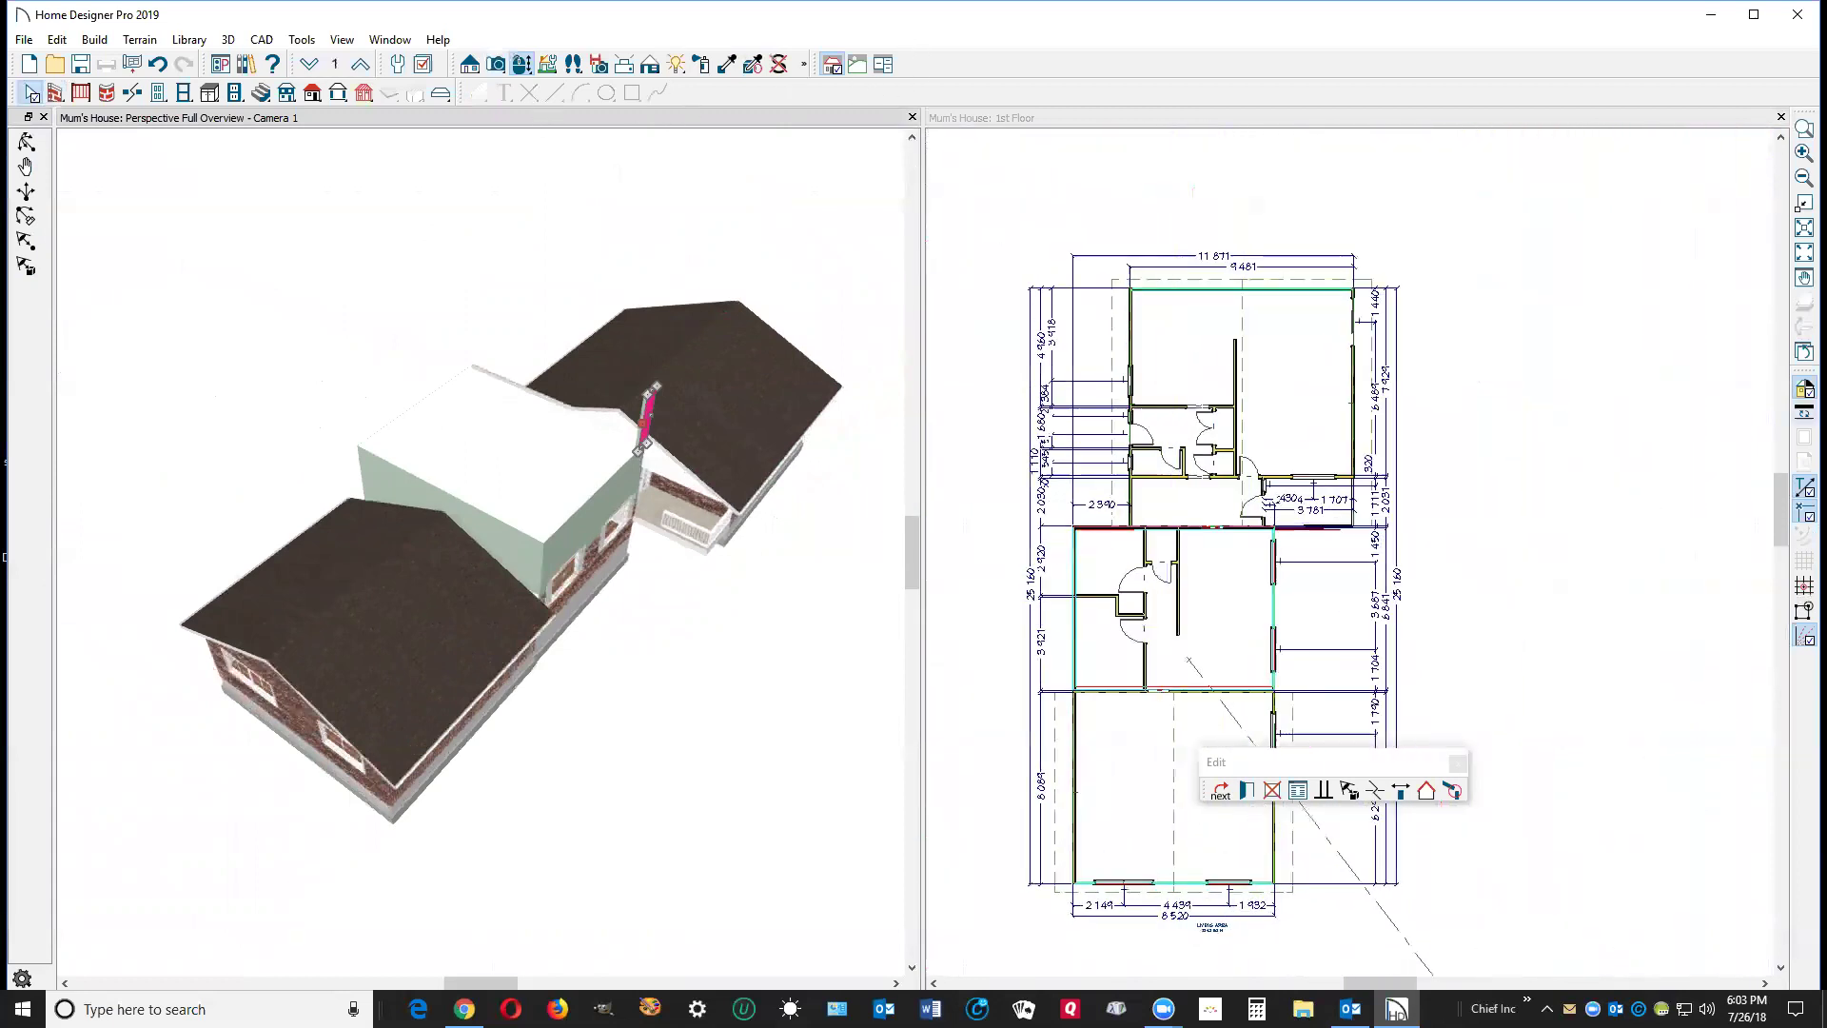
pyautogui.click(1664, 375)
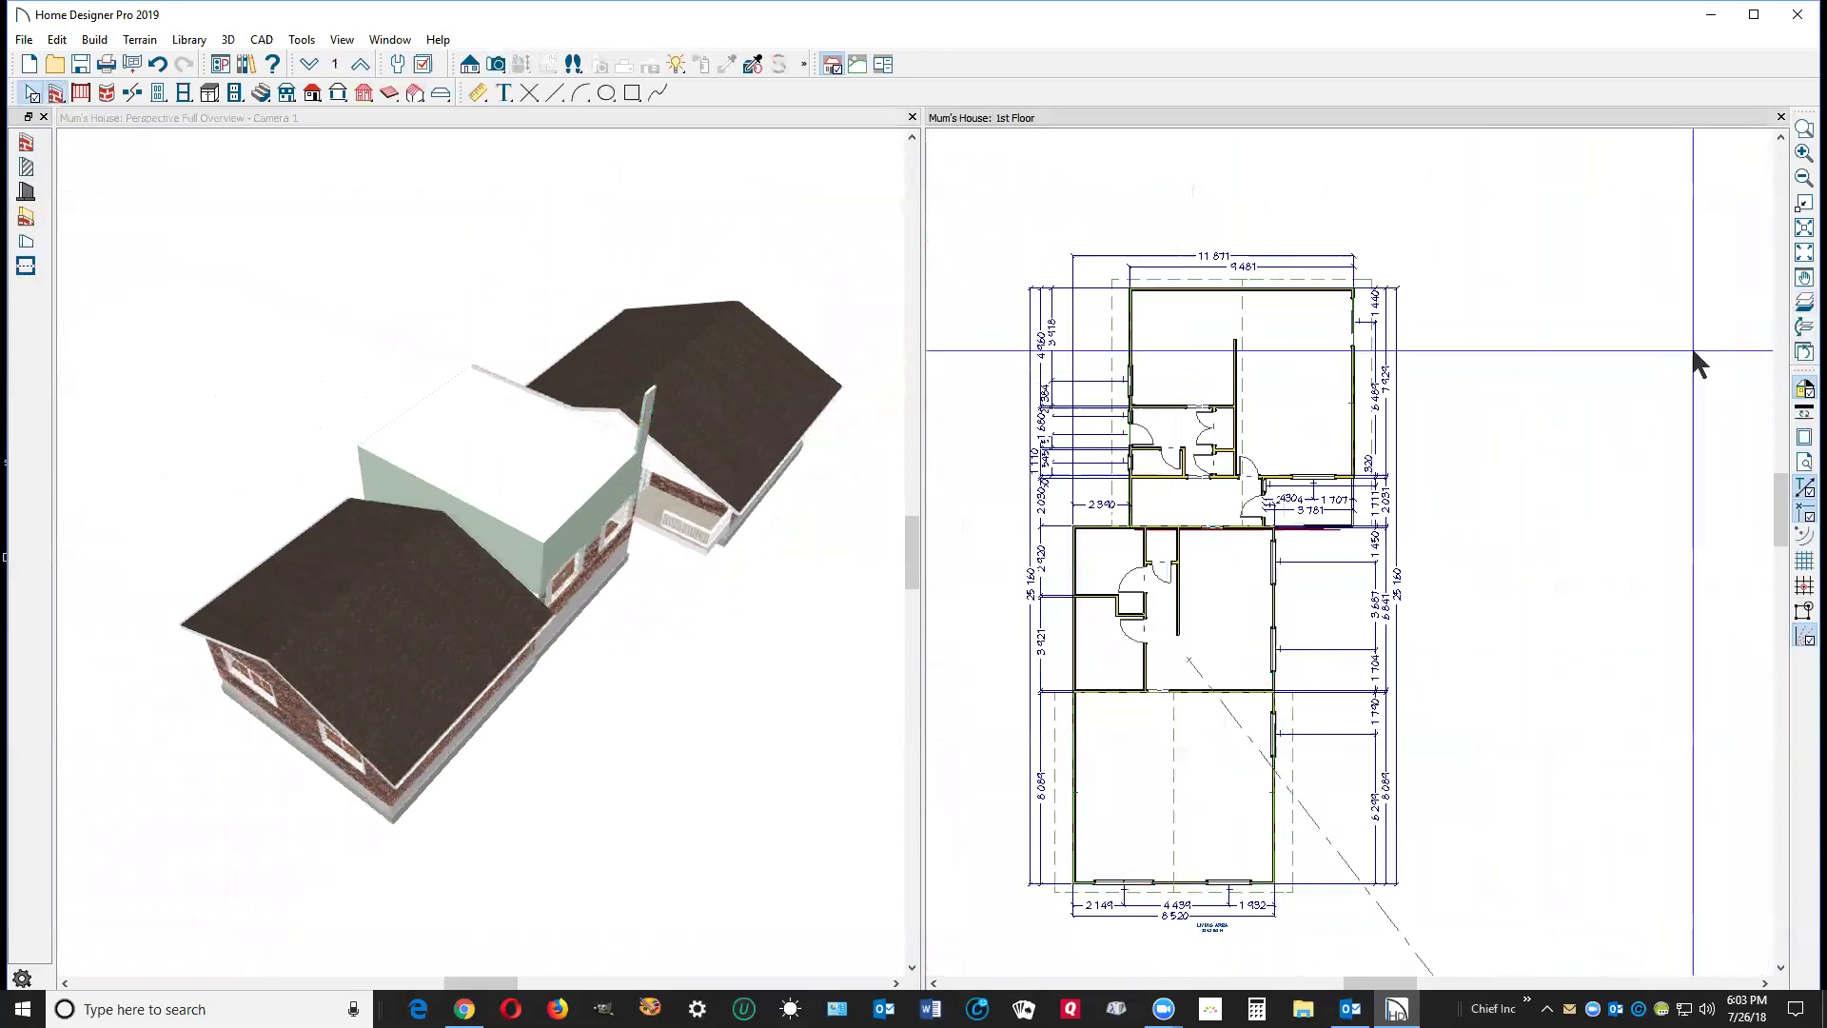
# On 2nd Floor, draw roof planes along the box's left and right walls.
pyautogui.click(360, 65)
pyautogui.scroll(3, 1063, 689)
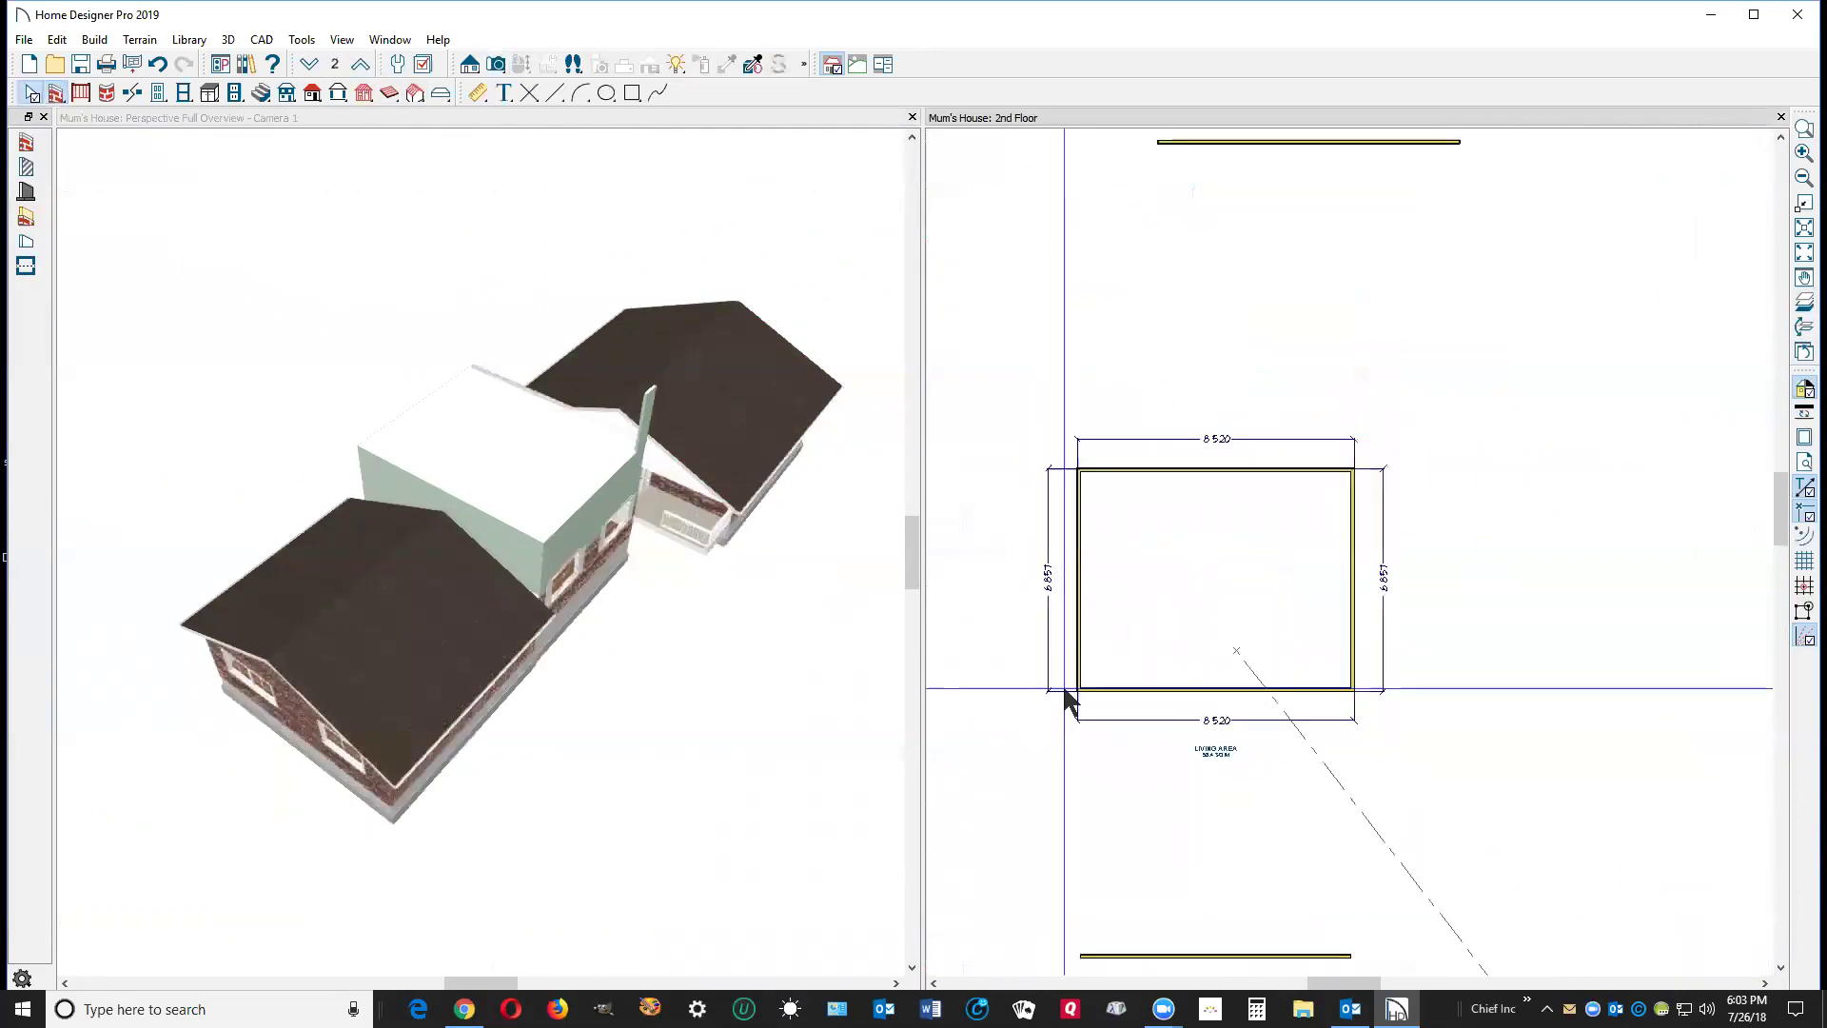
pyautogui.click(313, 94)
pyautogui.scroll(3, 1087, 585)
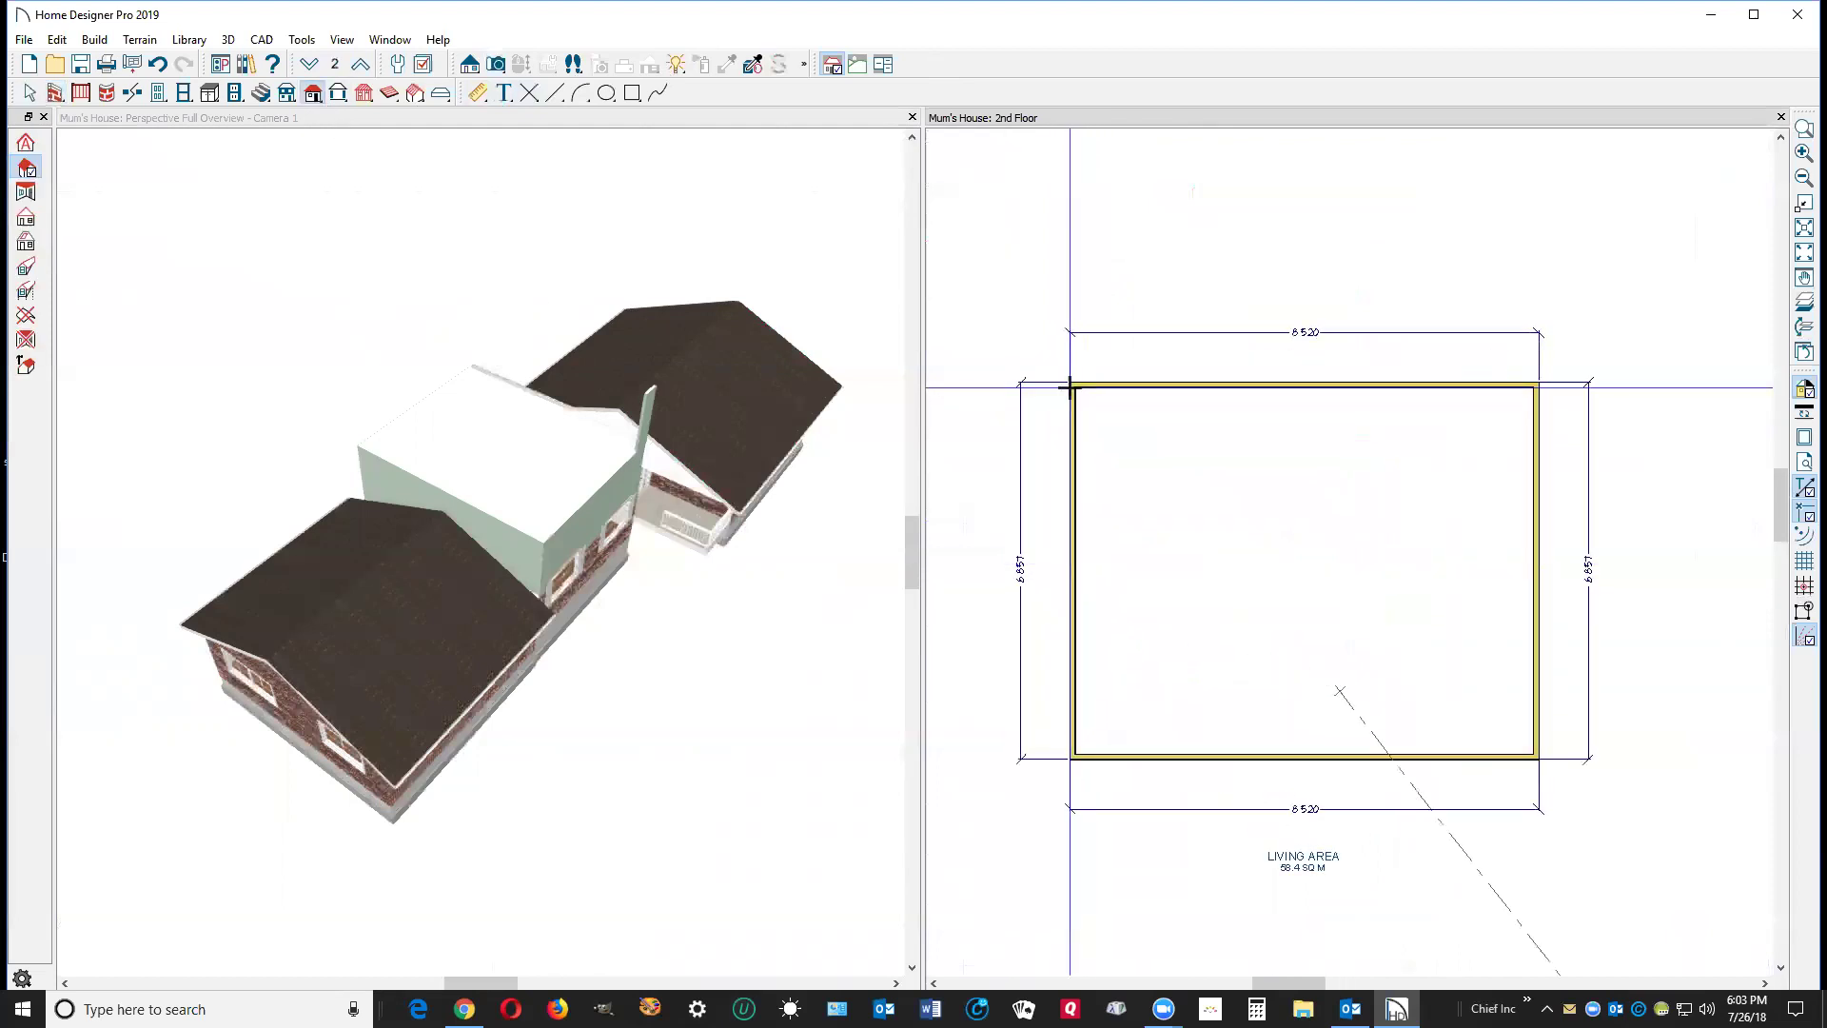
pyautogui.moveTo(1073, 389); pyautogui.dragTo(1090, 747)
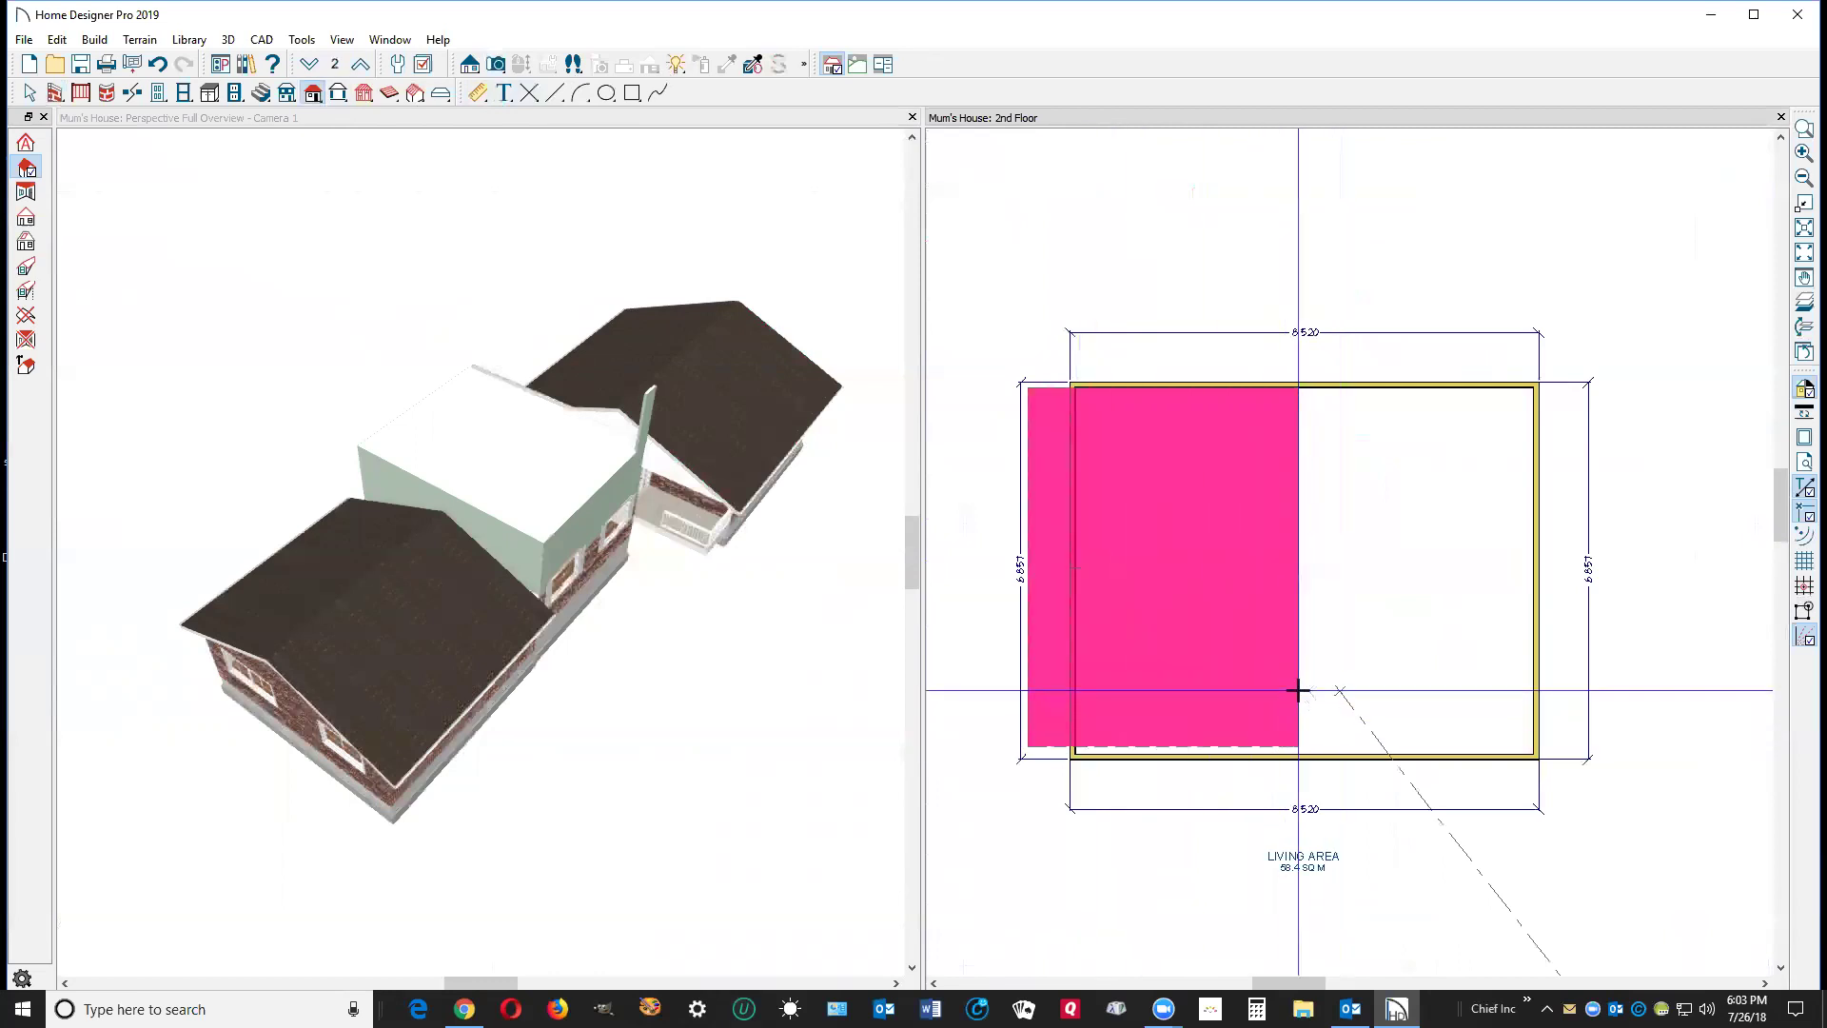
pyautogui.click(1299, 690)
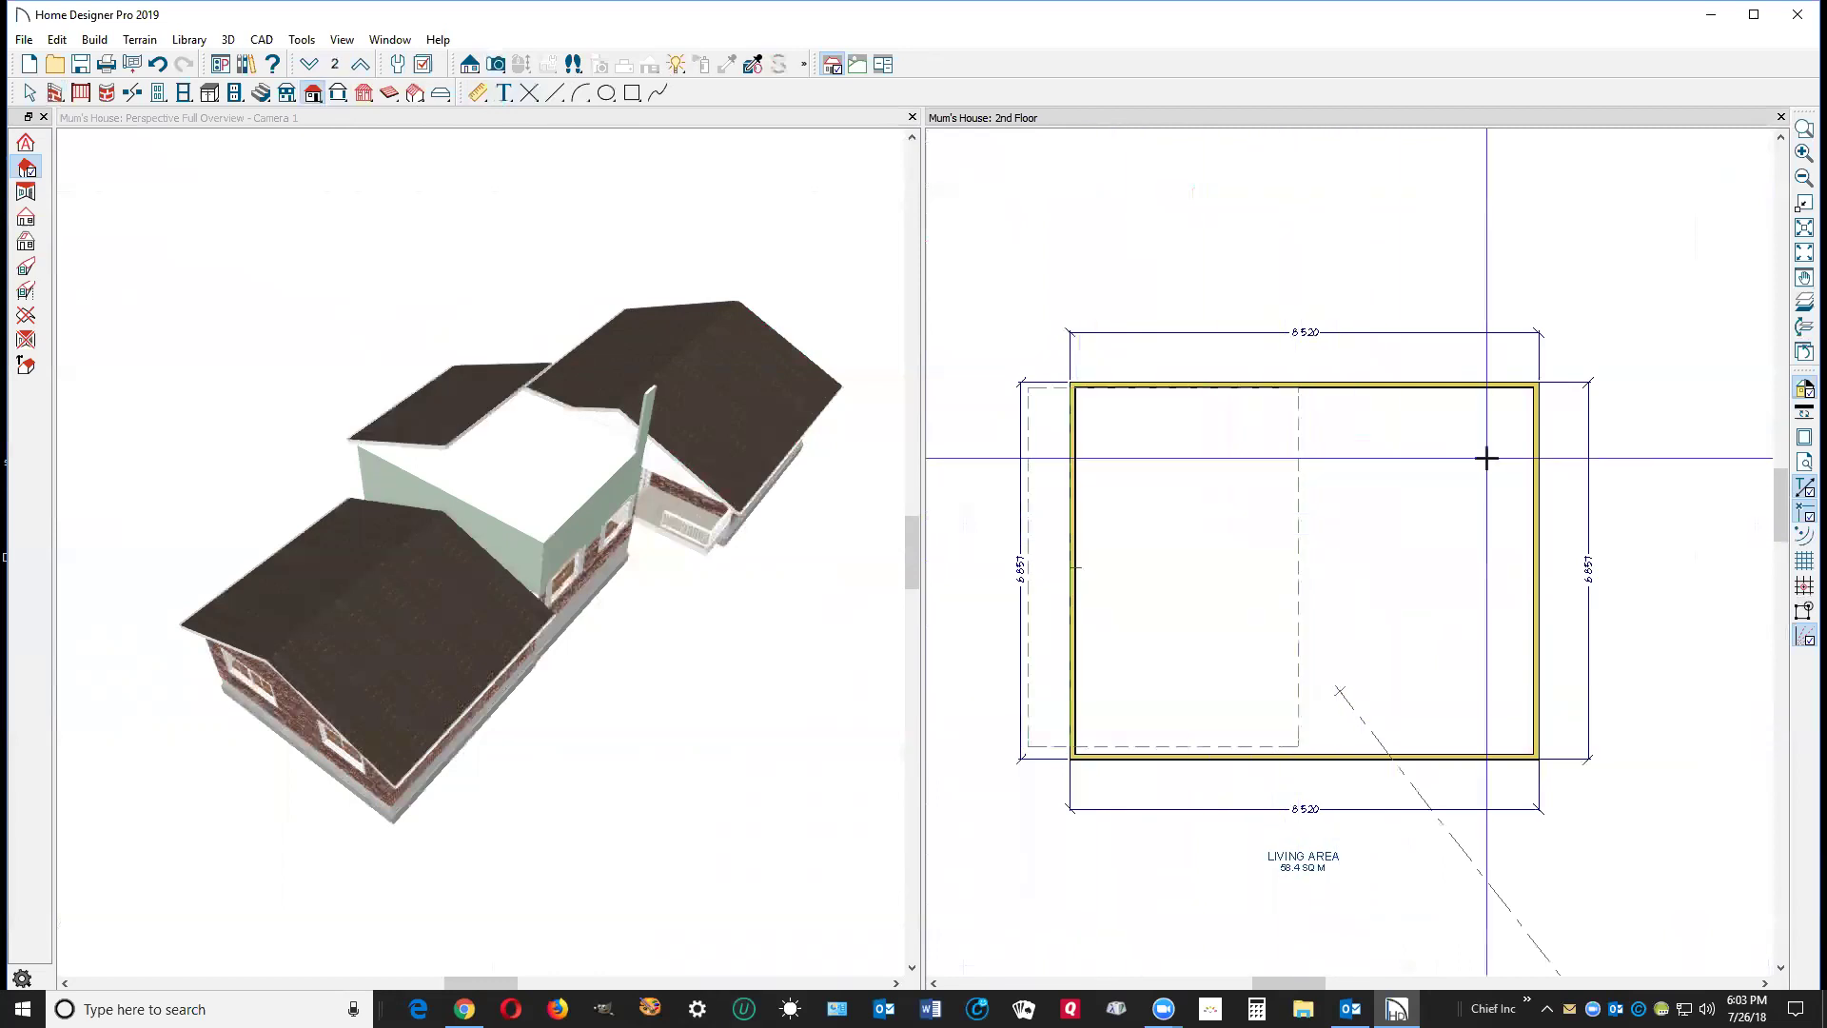
pyautogui.moveTo(1570, 393); pyautogui.dragTo(1571, 752)
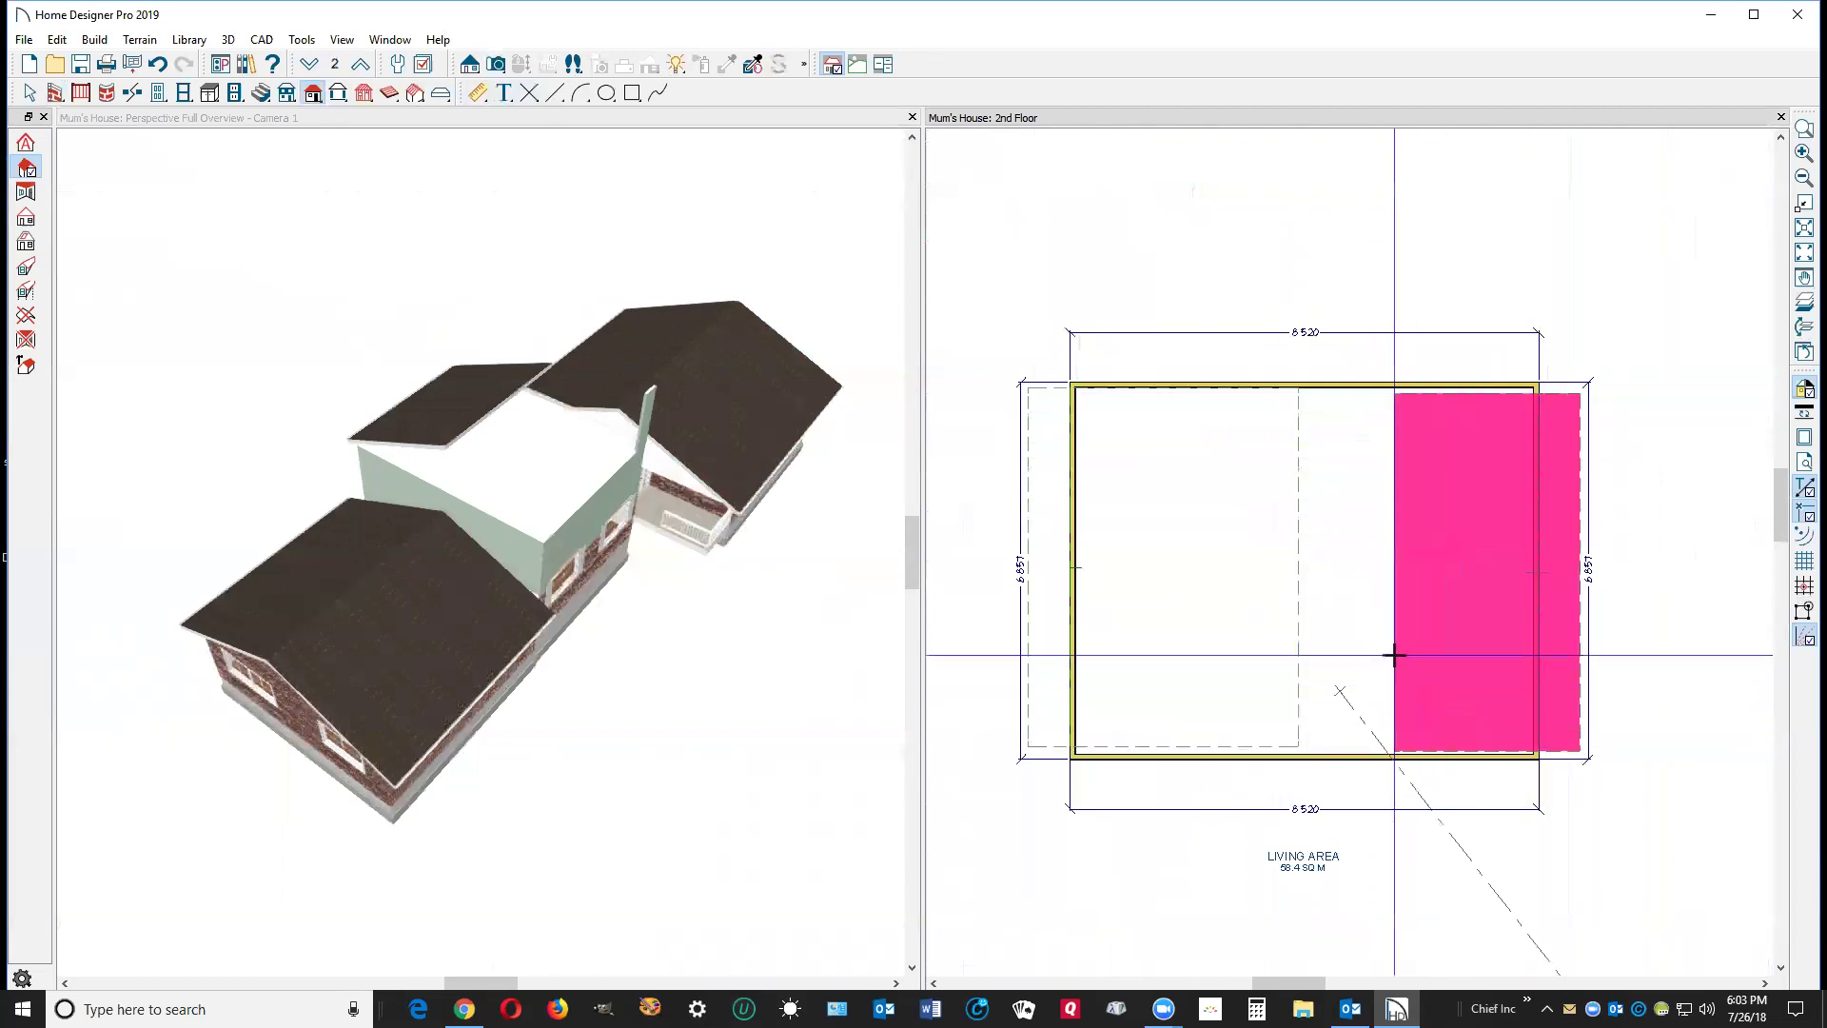
pyautogui.click(1348, 595)
# Join the left and right roof planes into one gable roof.
pyautogui.rightClick(1348, 595)
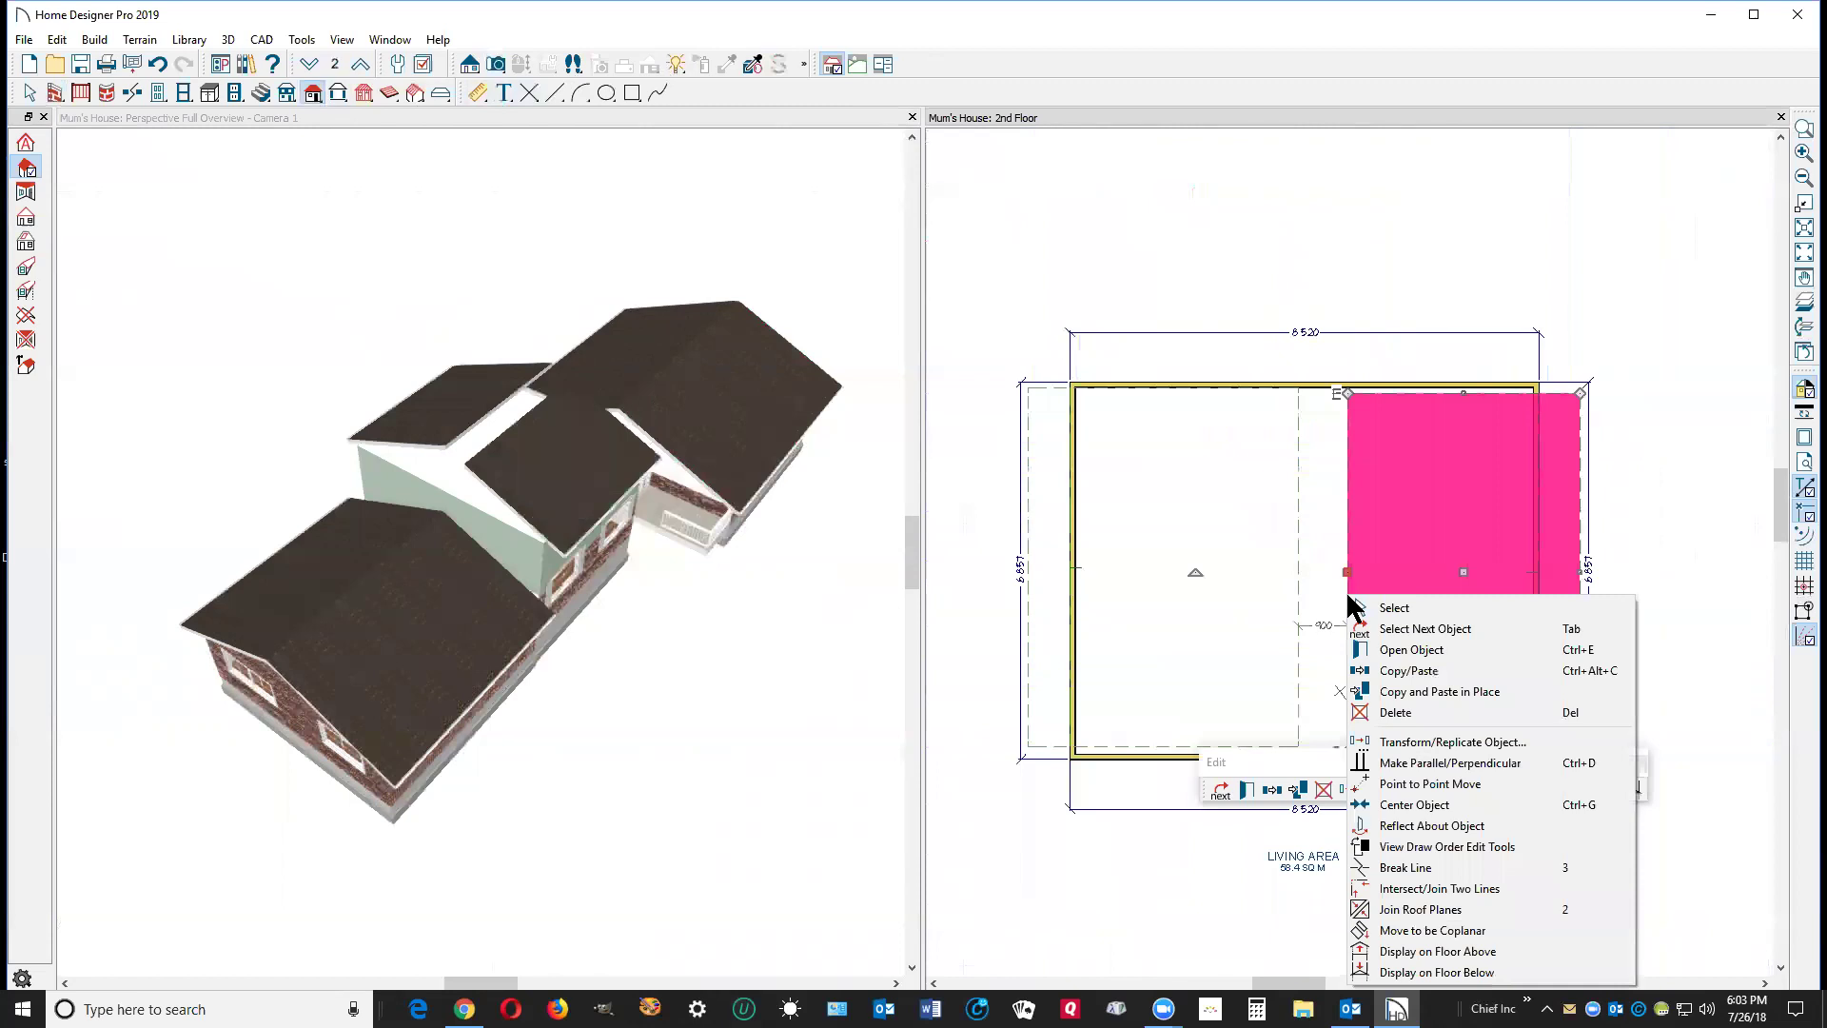
pyautogui.click(1419, 910)
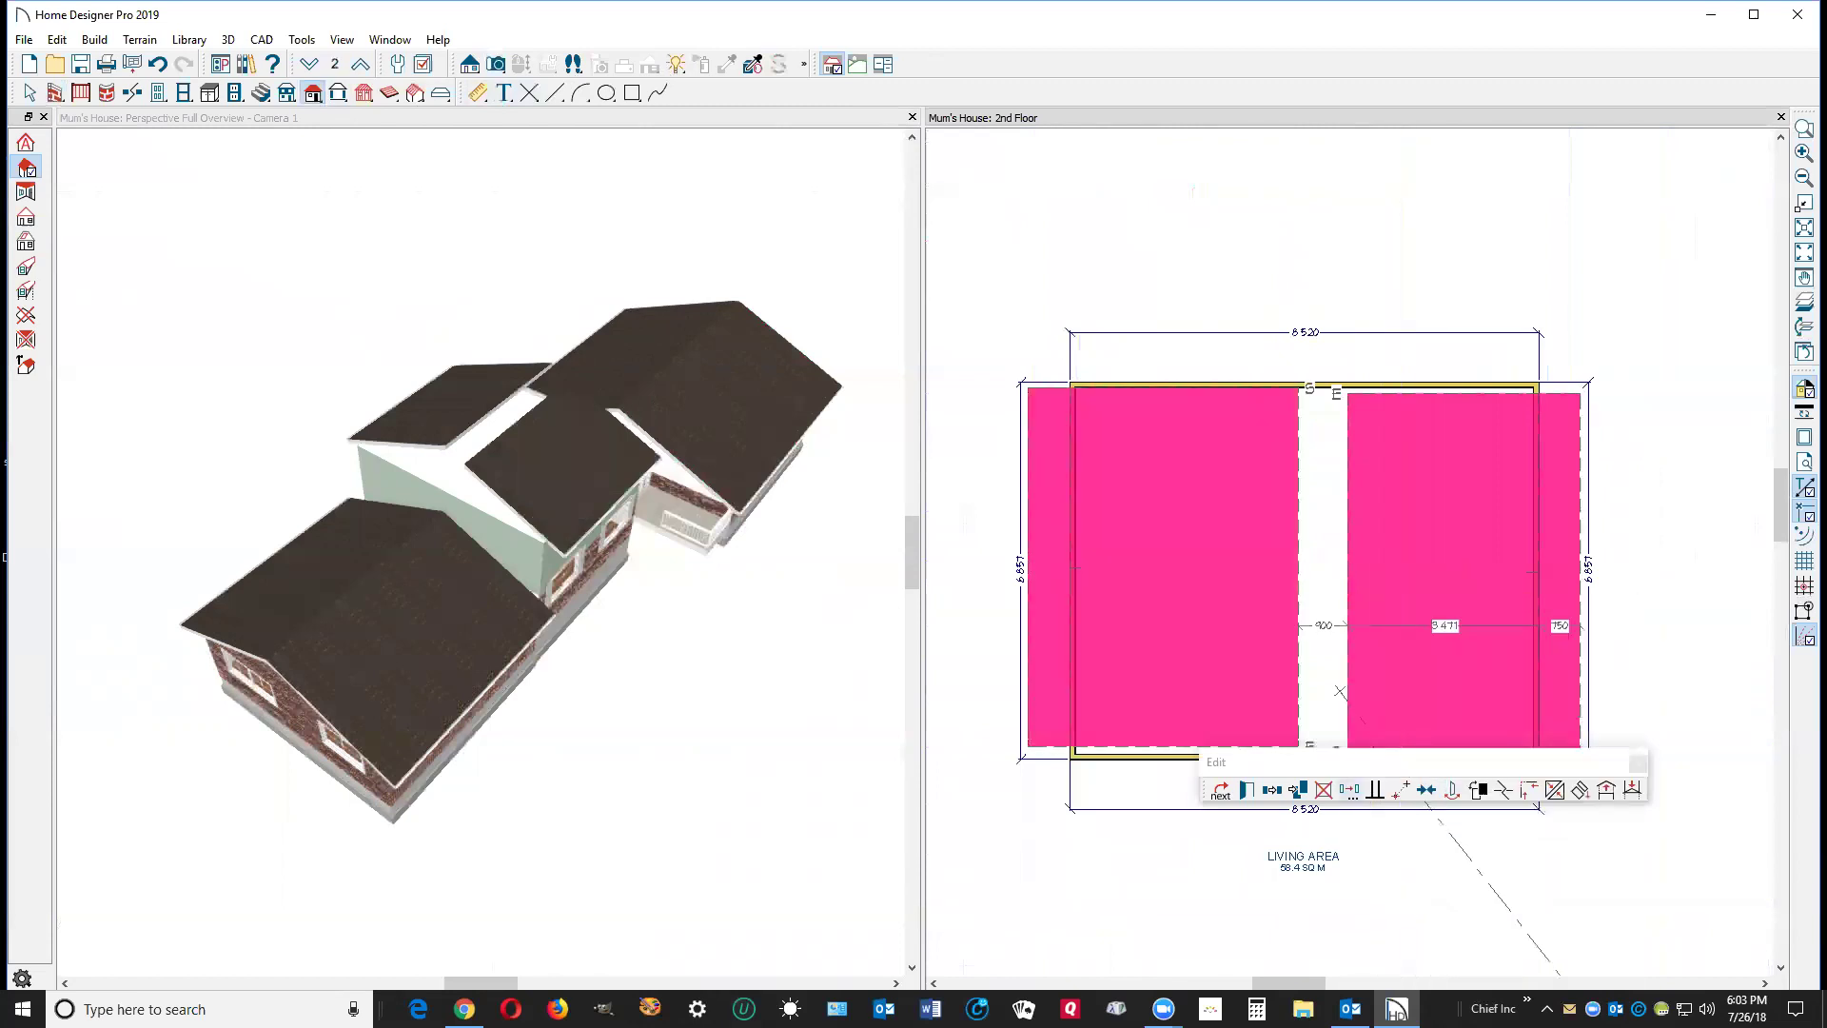
pyautogui.click(1301, 585)
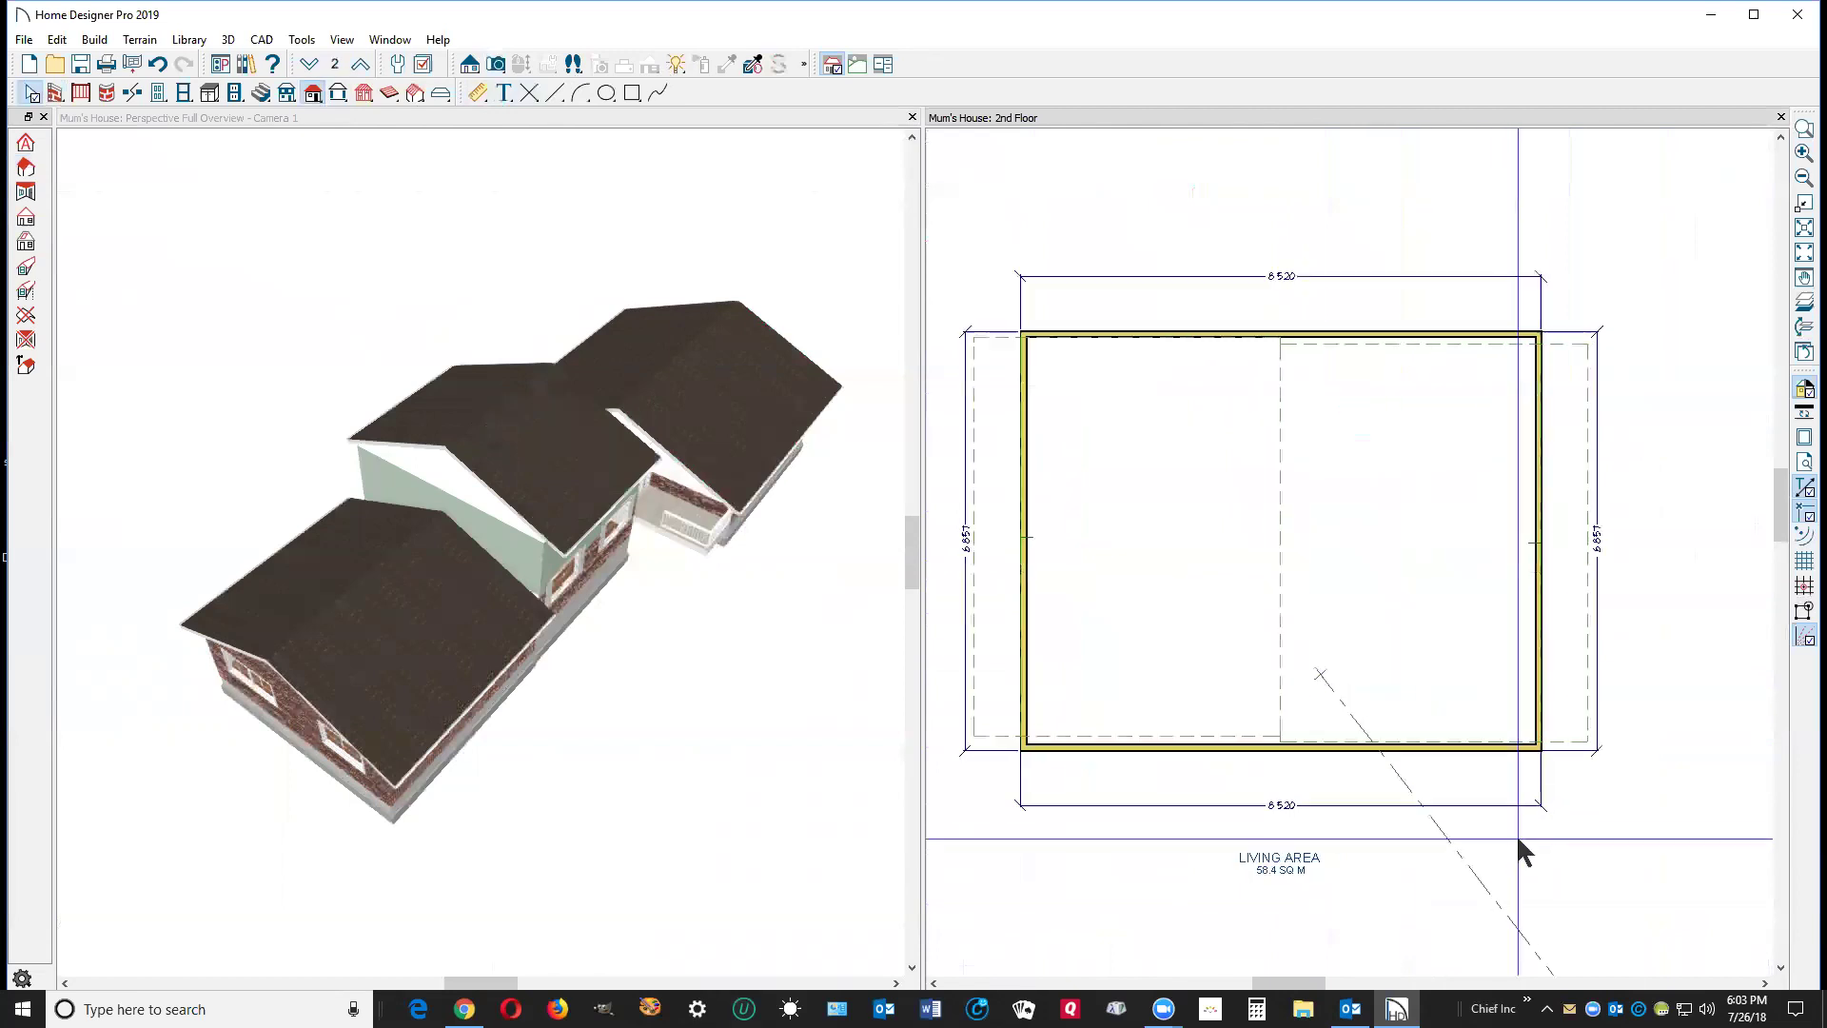
# Drag the roof plane's bottom edge outward and enter a 30 overhang.
pyautogui.scroll(3, 1516, 834)
pyautogui.click(1608, 614)
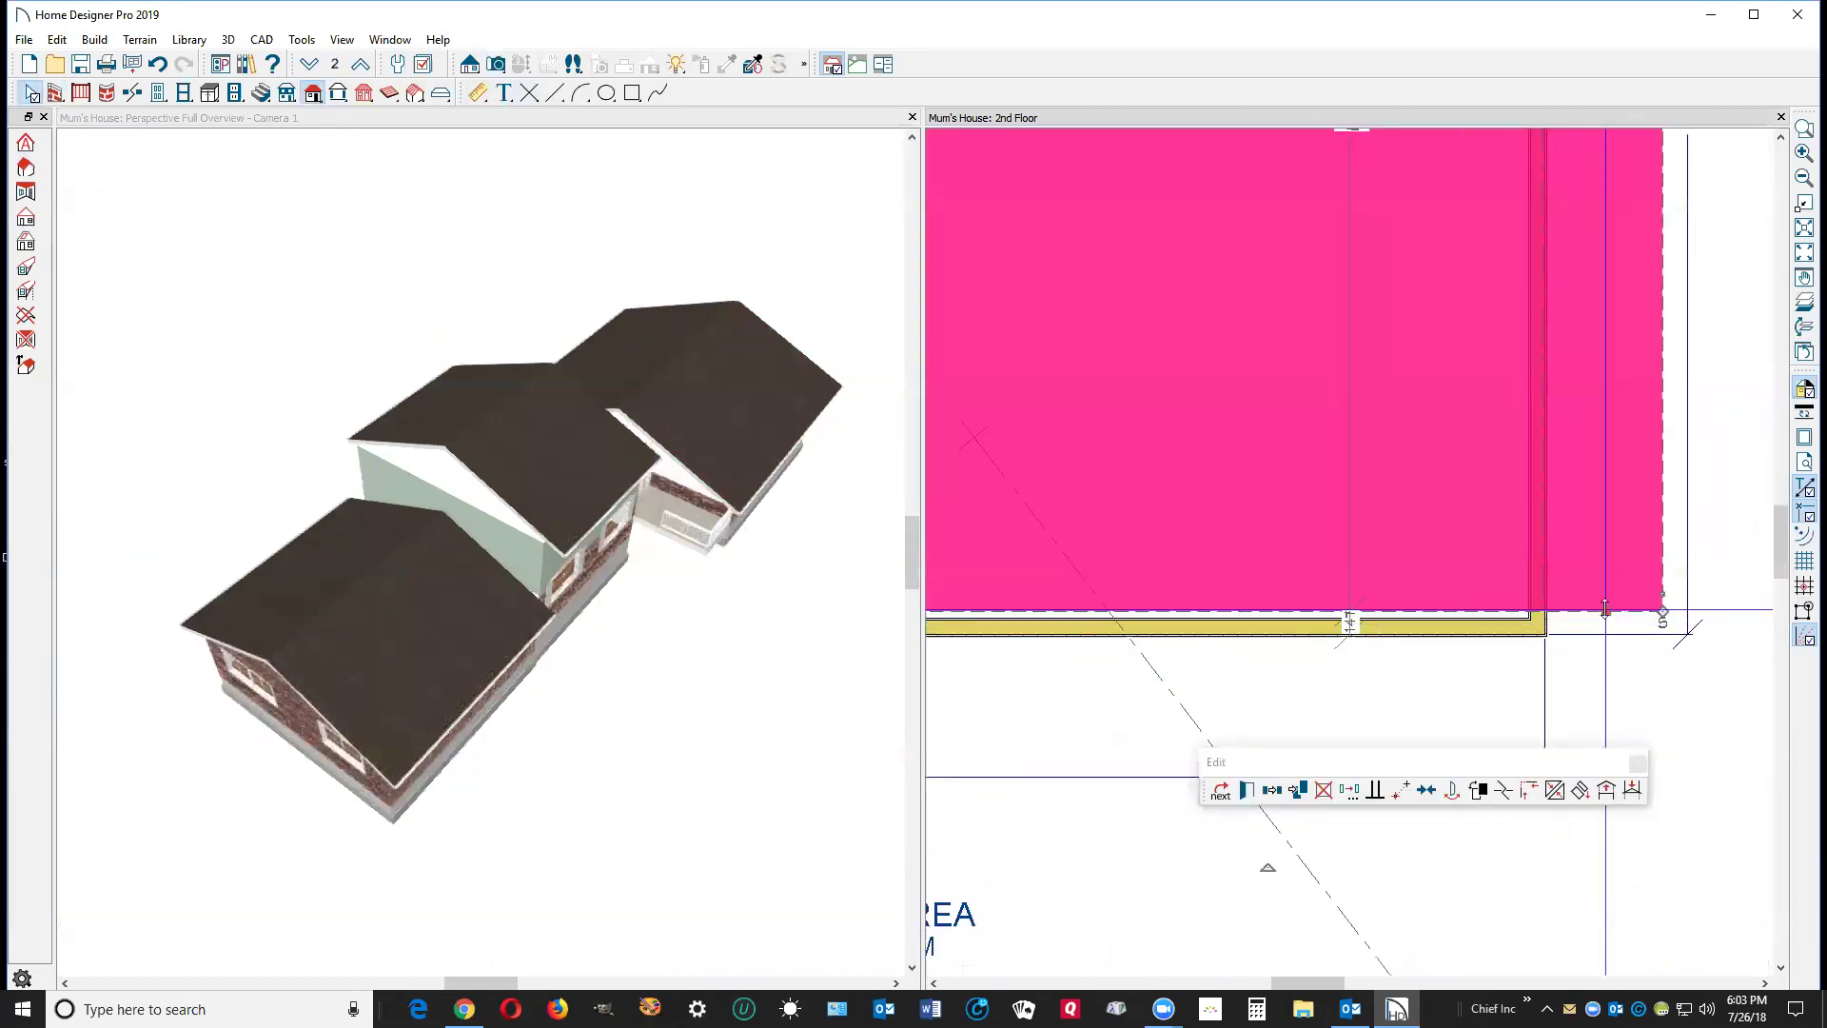
pyautogui.moveTo(1606, 614); pyautogui.dragTo(1610, 723)
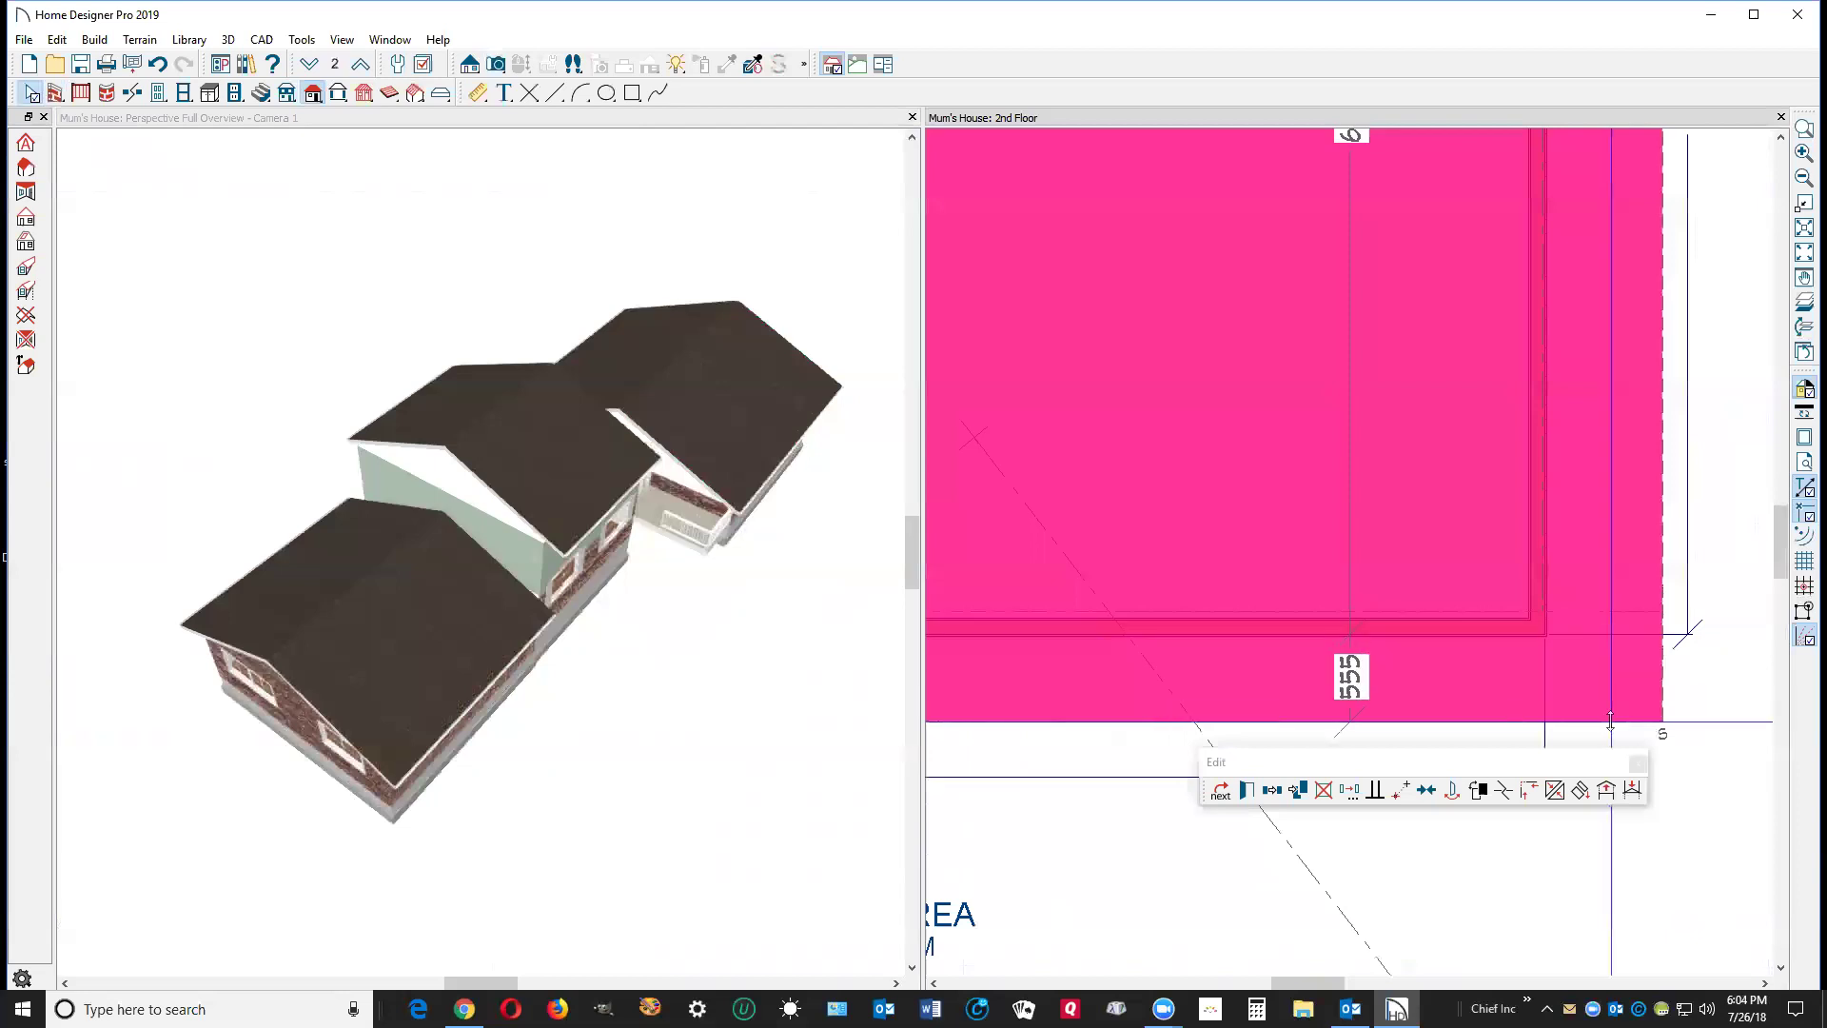
pyautogui.click(1350, 675)
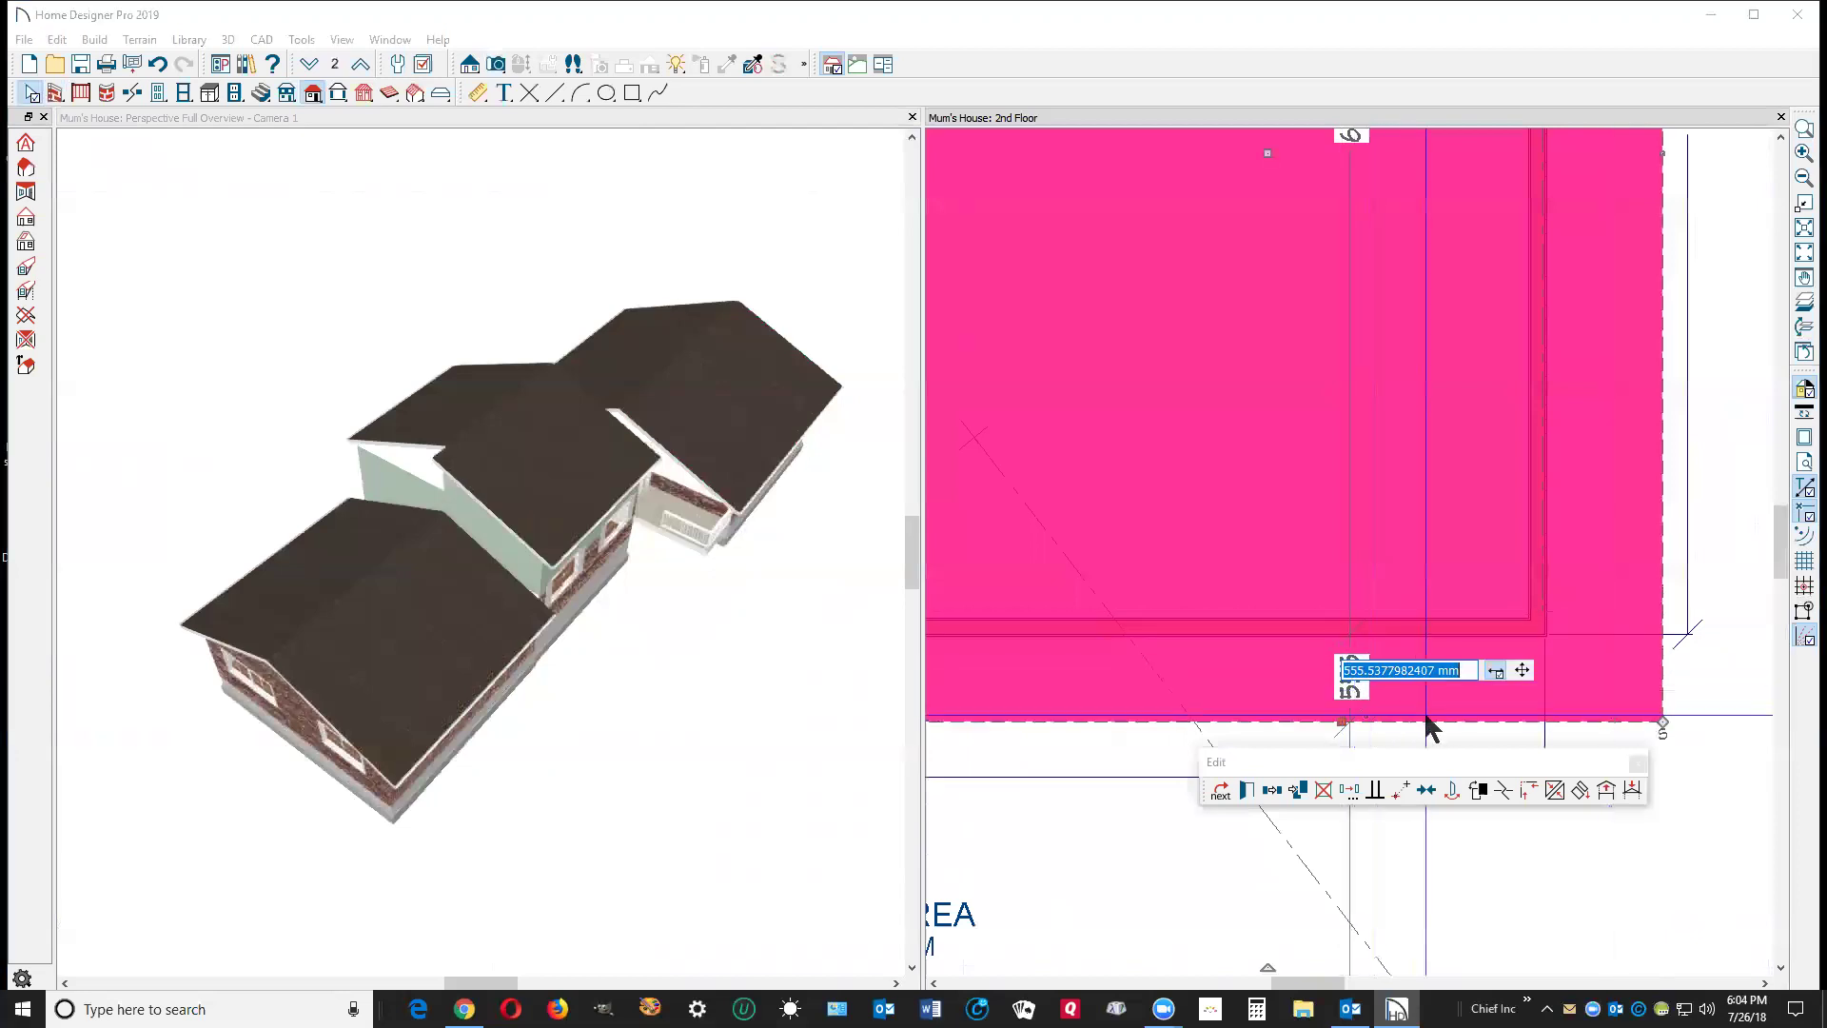
pyautogui.write('30')
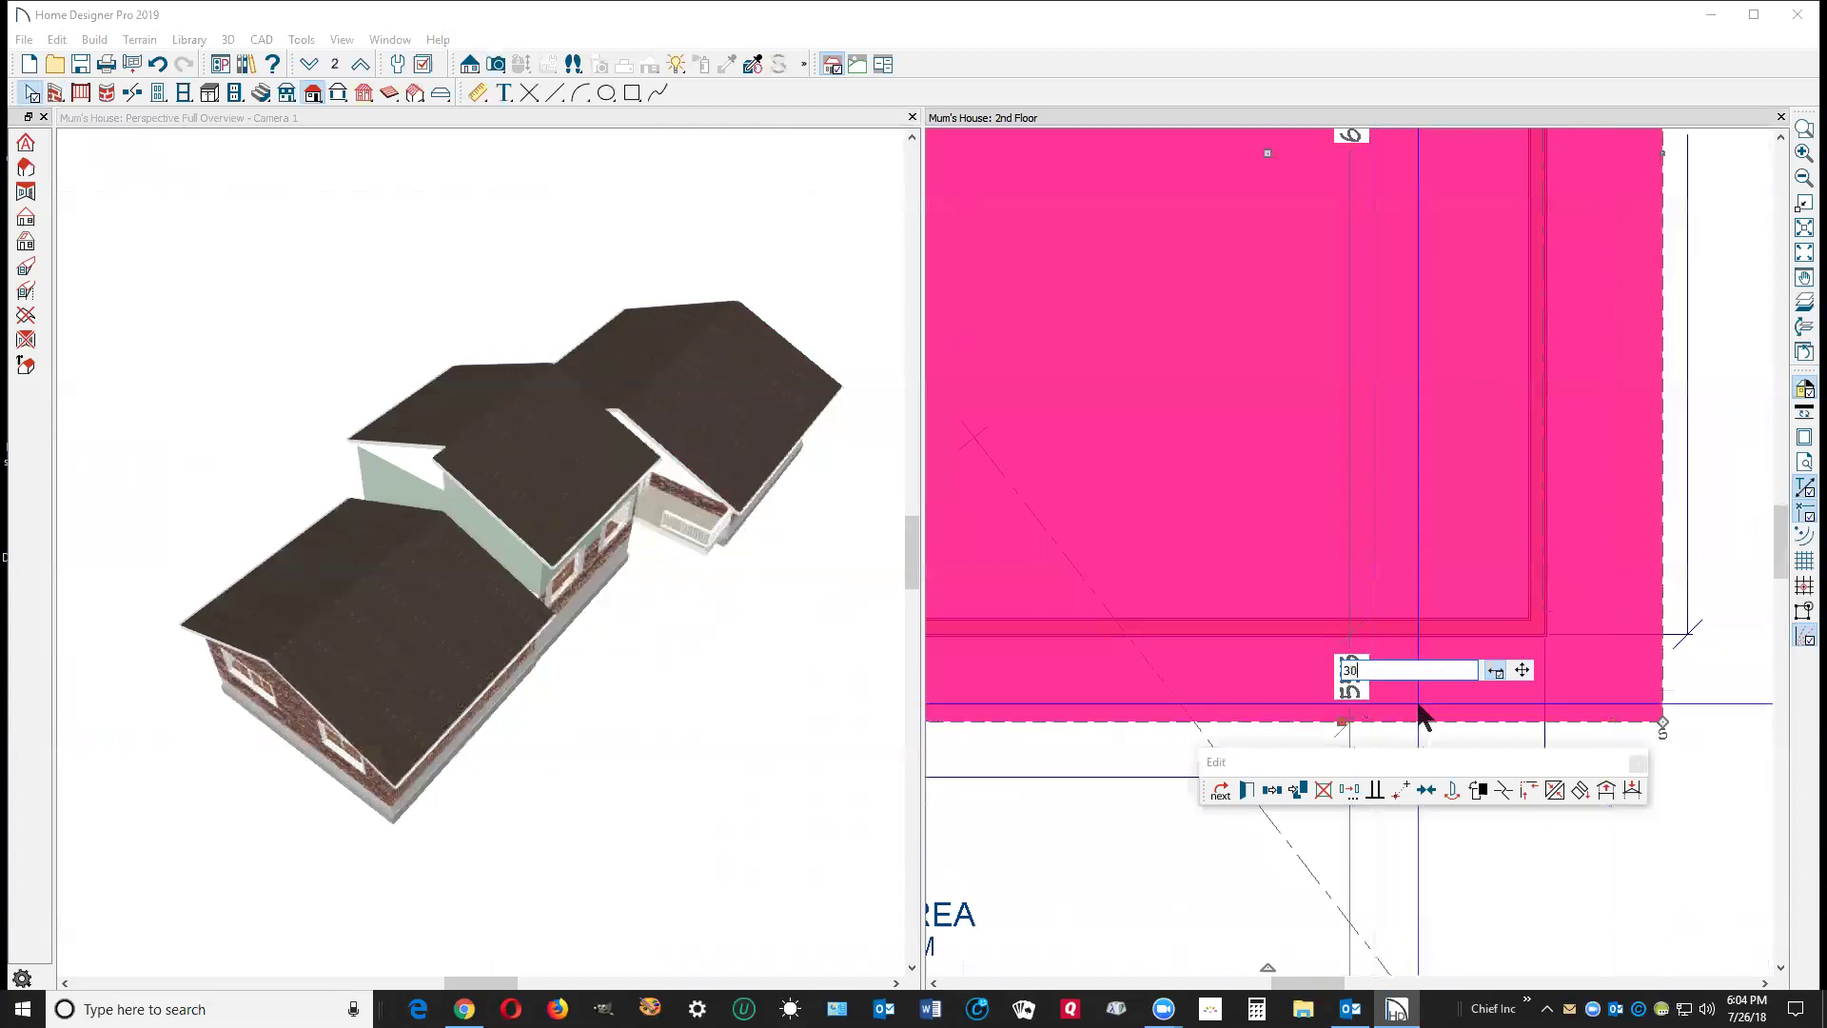
pyautogui.press('Return')
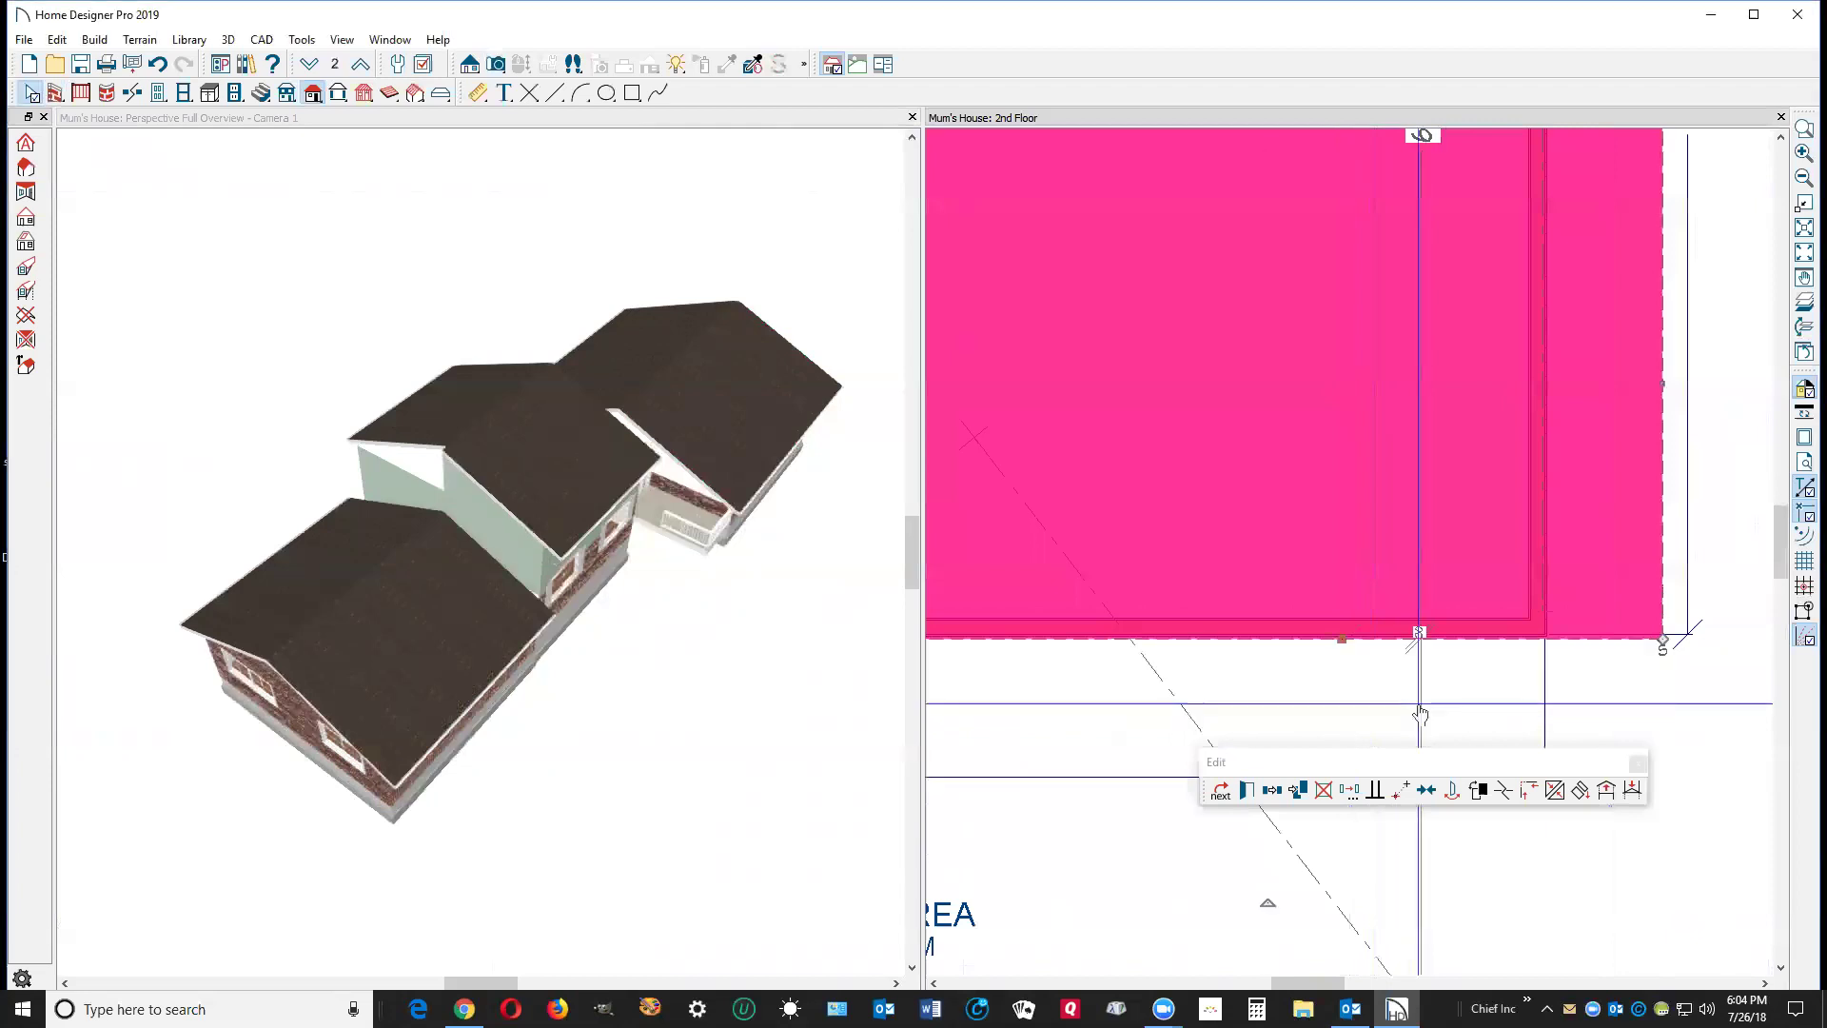
# Correct the roof plane's overhang dimension to 300 mm.
pyautogui.scroll(3, 1412, 642)
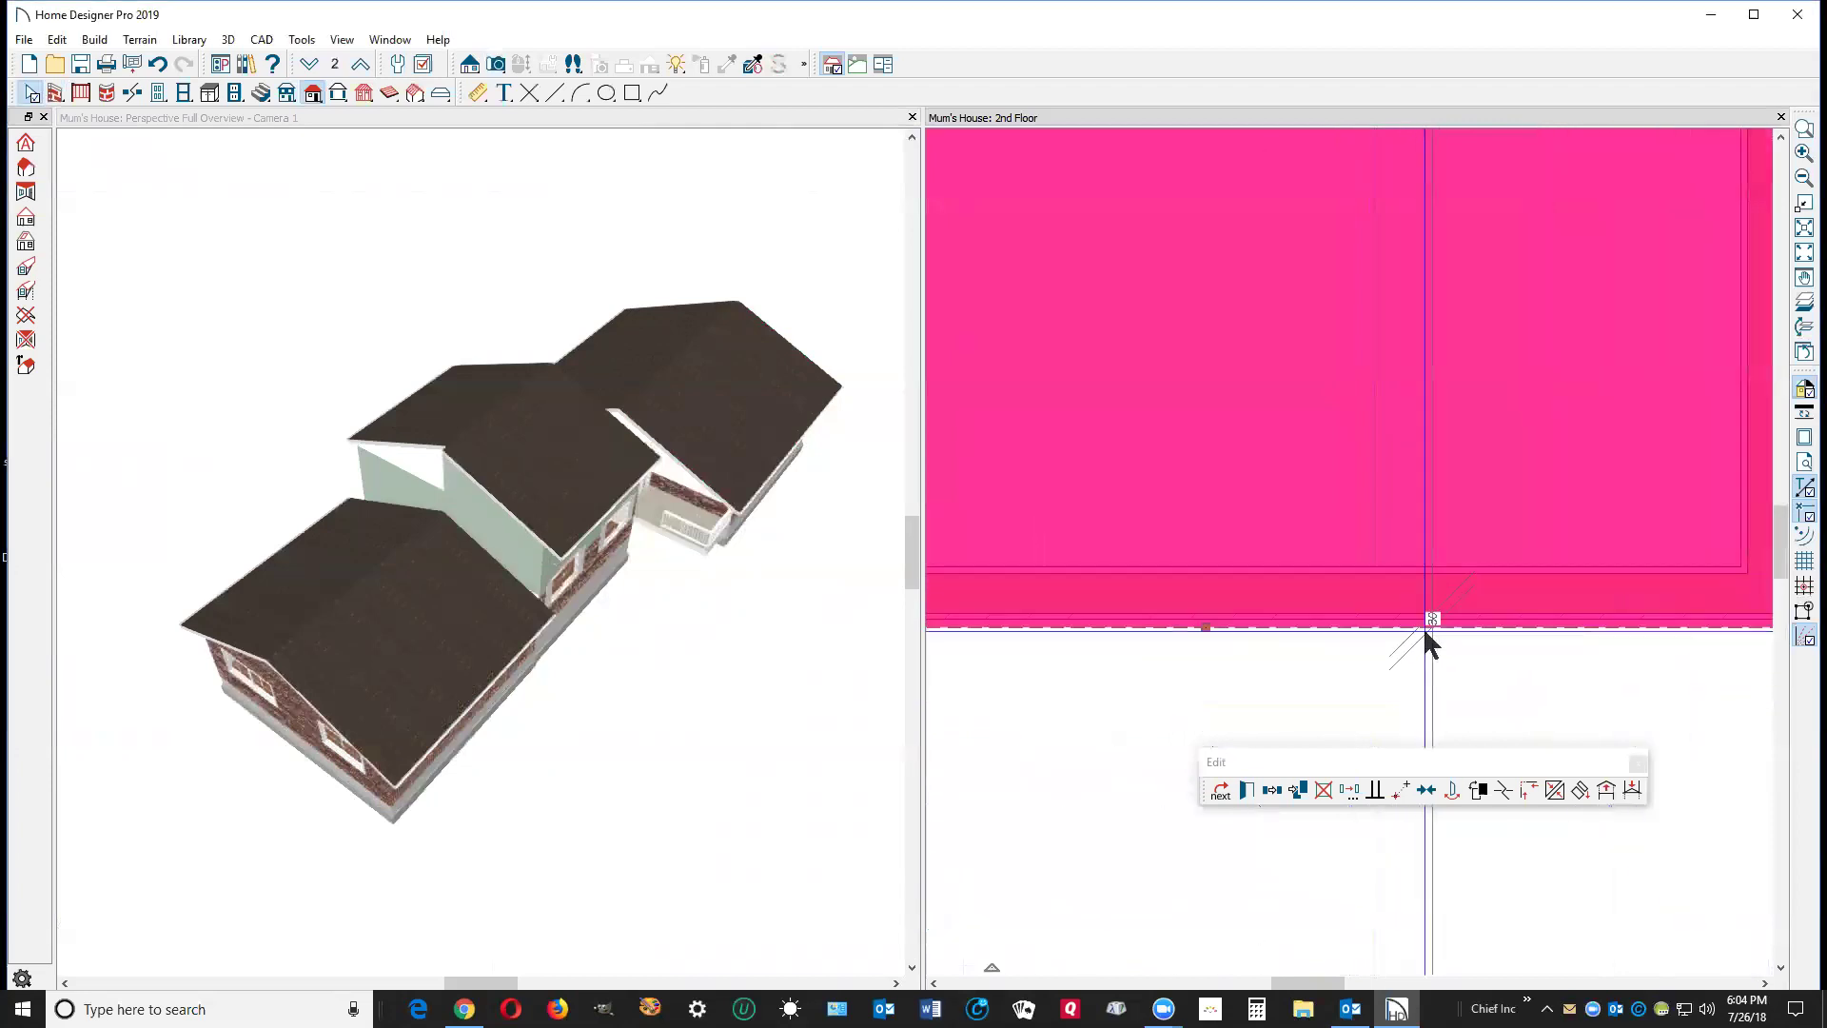
pyautogui.scroll(5, 1429, 624)
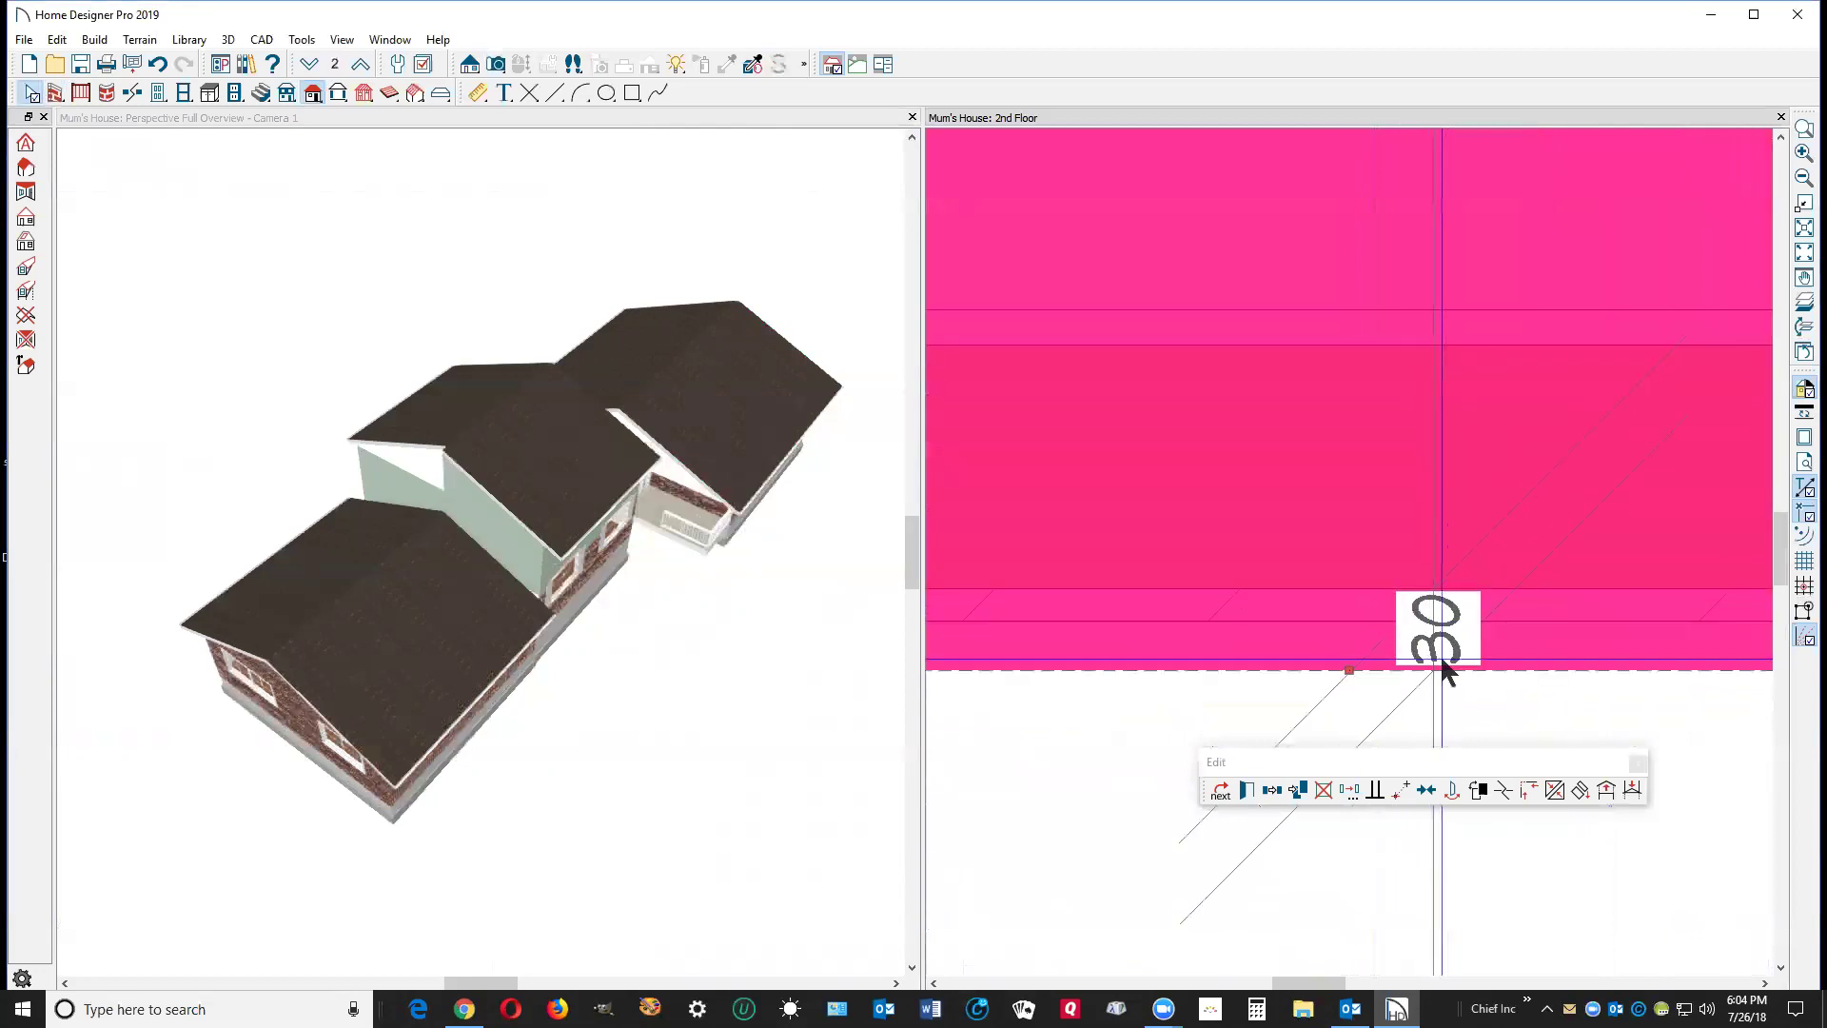
pyautogui.click(1438, 651)
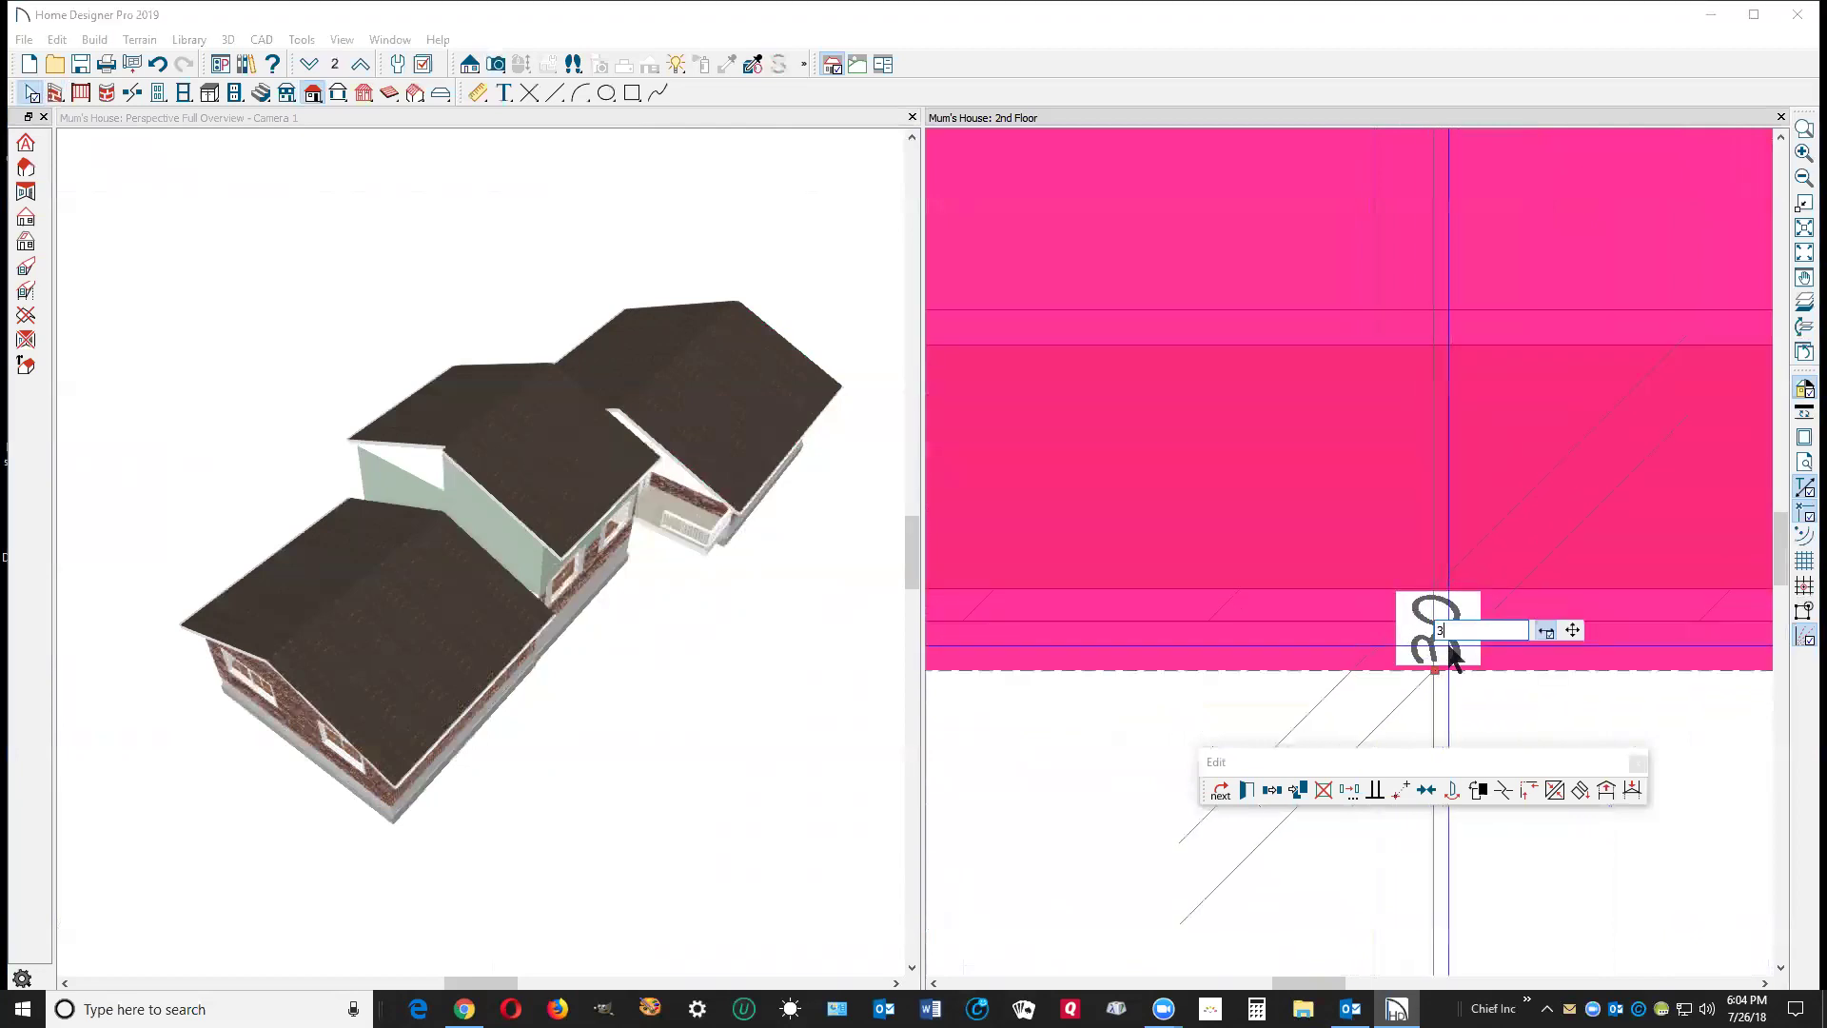
pyautogui.write('300')
pyautogui.press('Return')
pyautogui.scroll(3, 1447, 641)
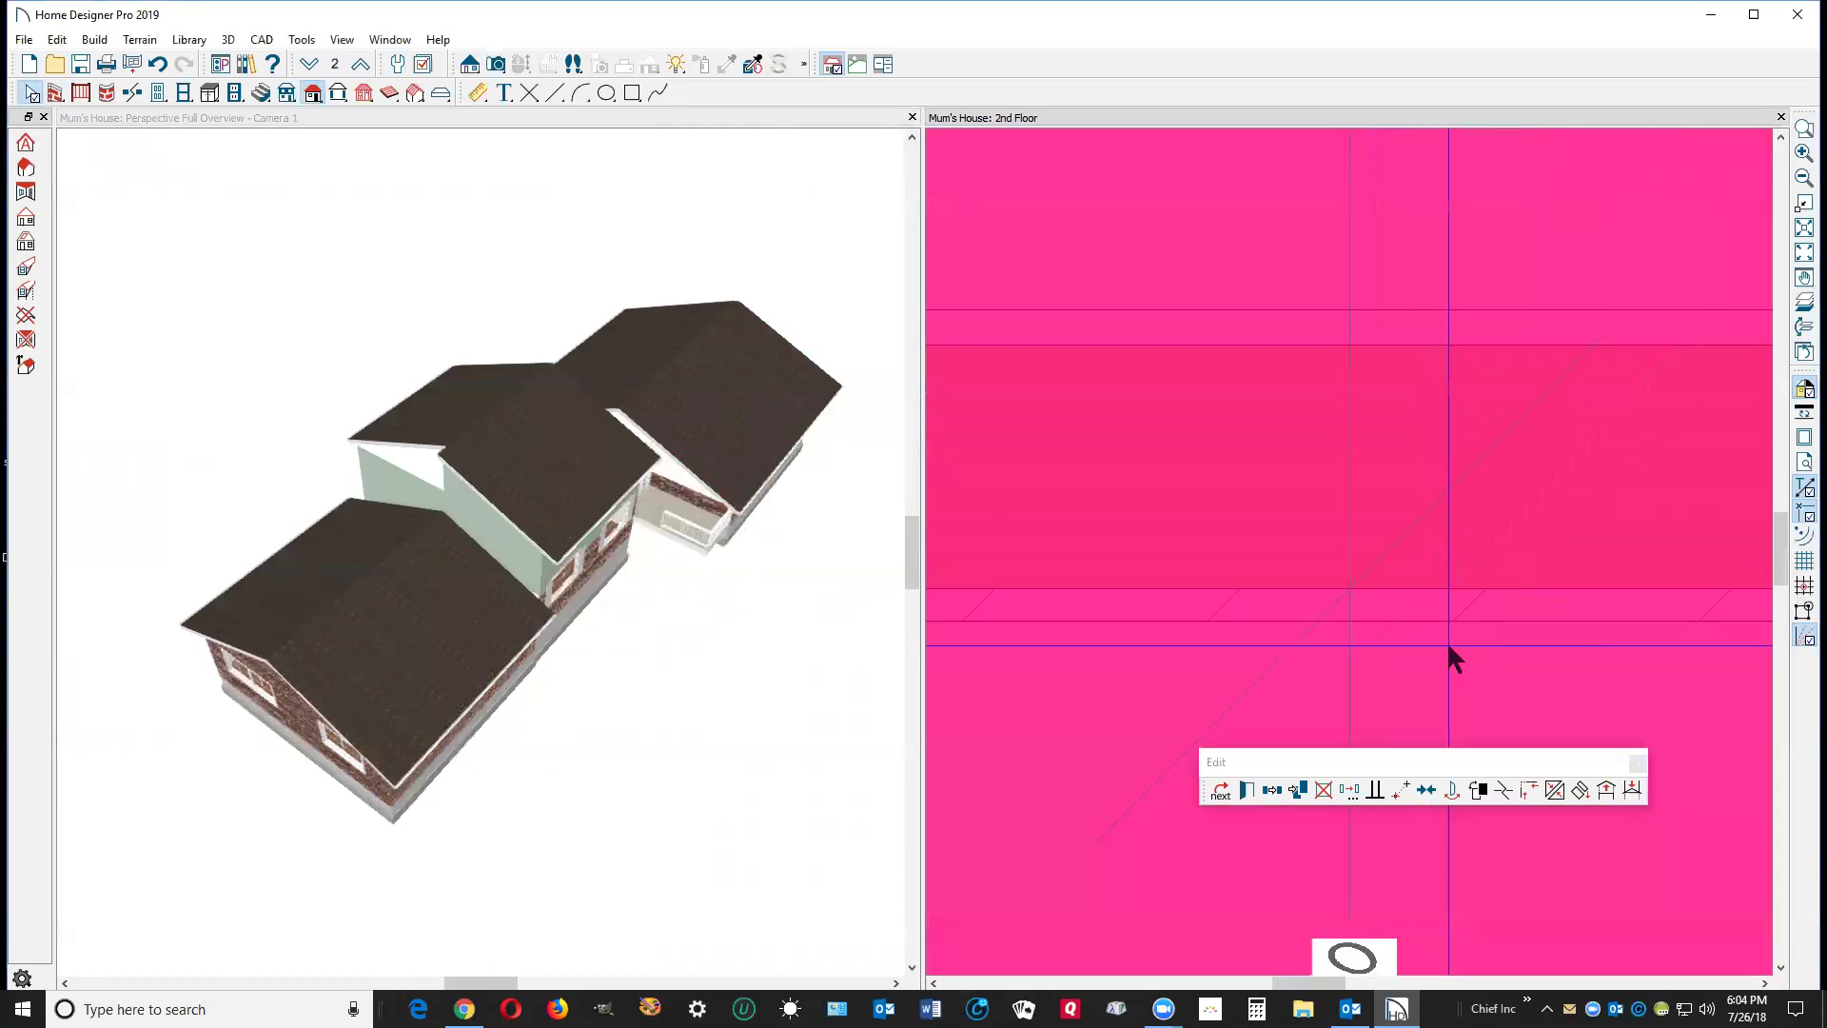
pyautogui.scroll(-4, 1612, 535)
pyautogui.scroll(-6, 1609, 575)
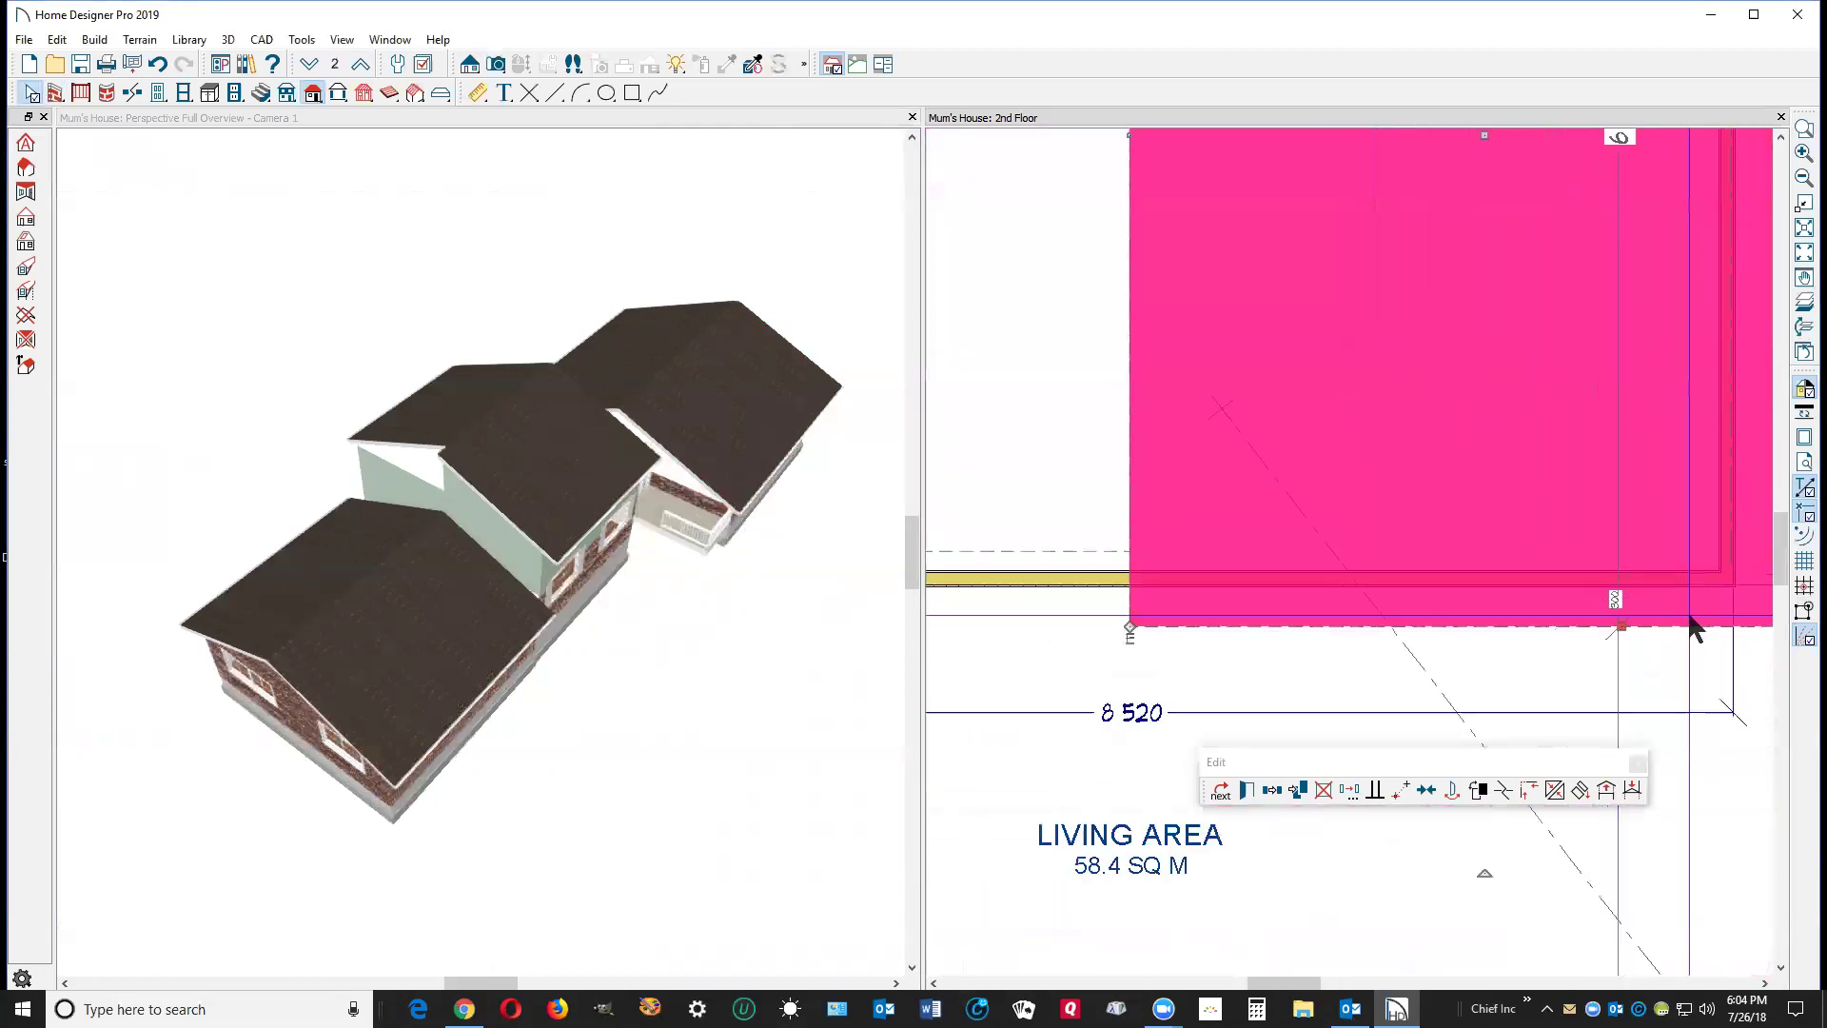
pyautogui.scroll(4, 1609, 622)
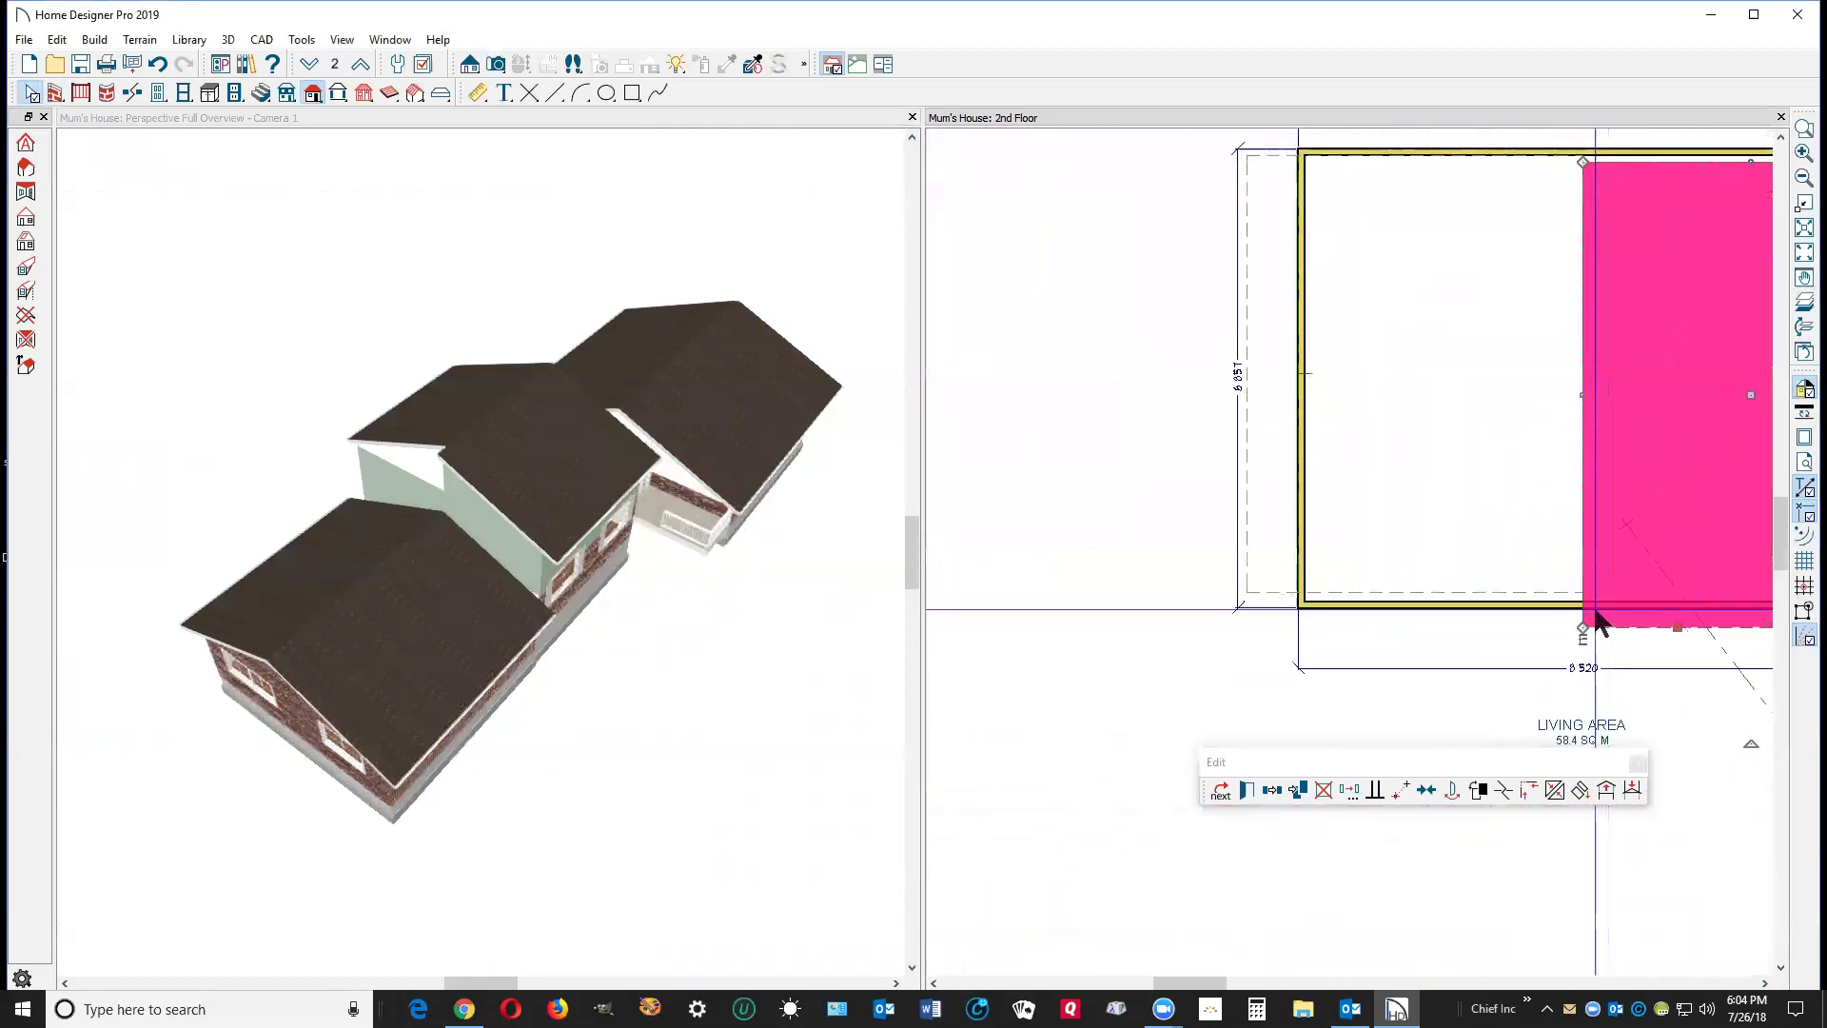
# Extend the left roof plane's edges past the wall and set its overhang to 300 mm.
pyautogui.click(1502, 583)
pyautogui.moveTo(1503, 582); pyautogui.dragTo(1593, 631)
pyautogui.scroll(-3, 1448, 677)
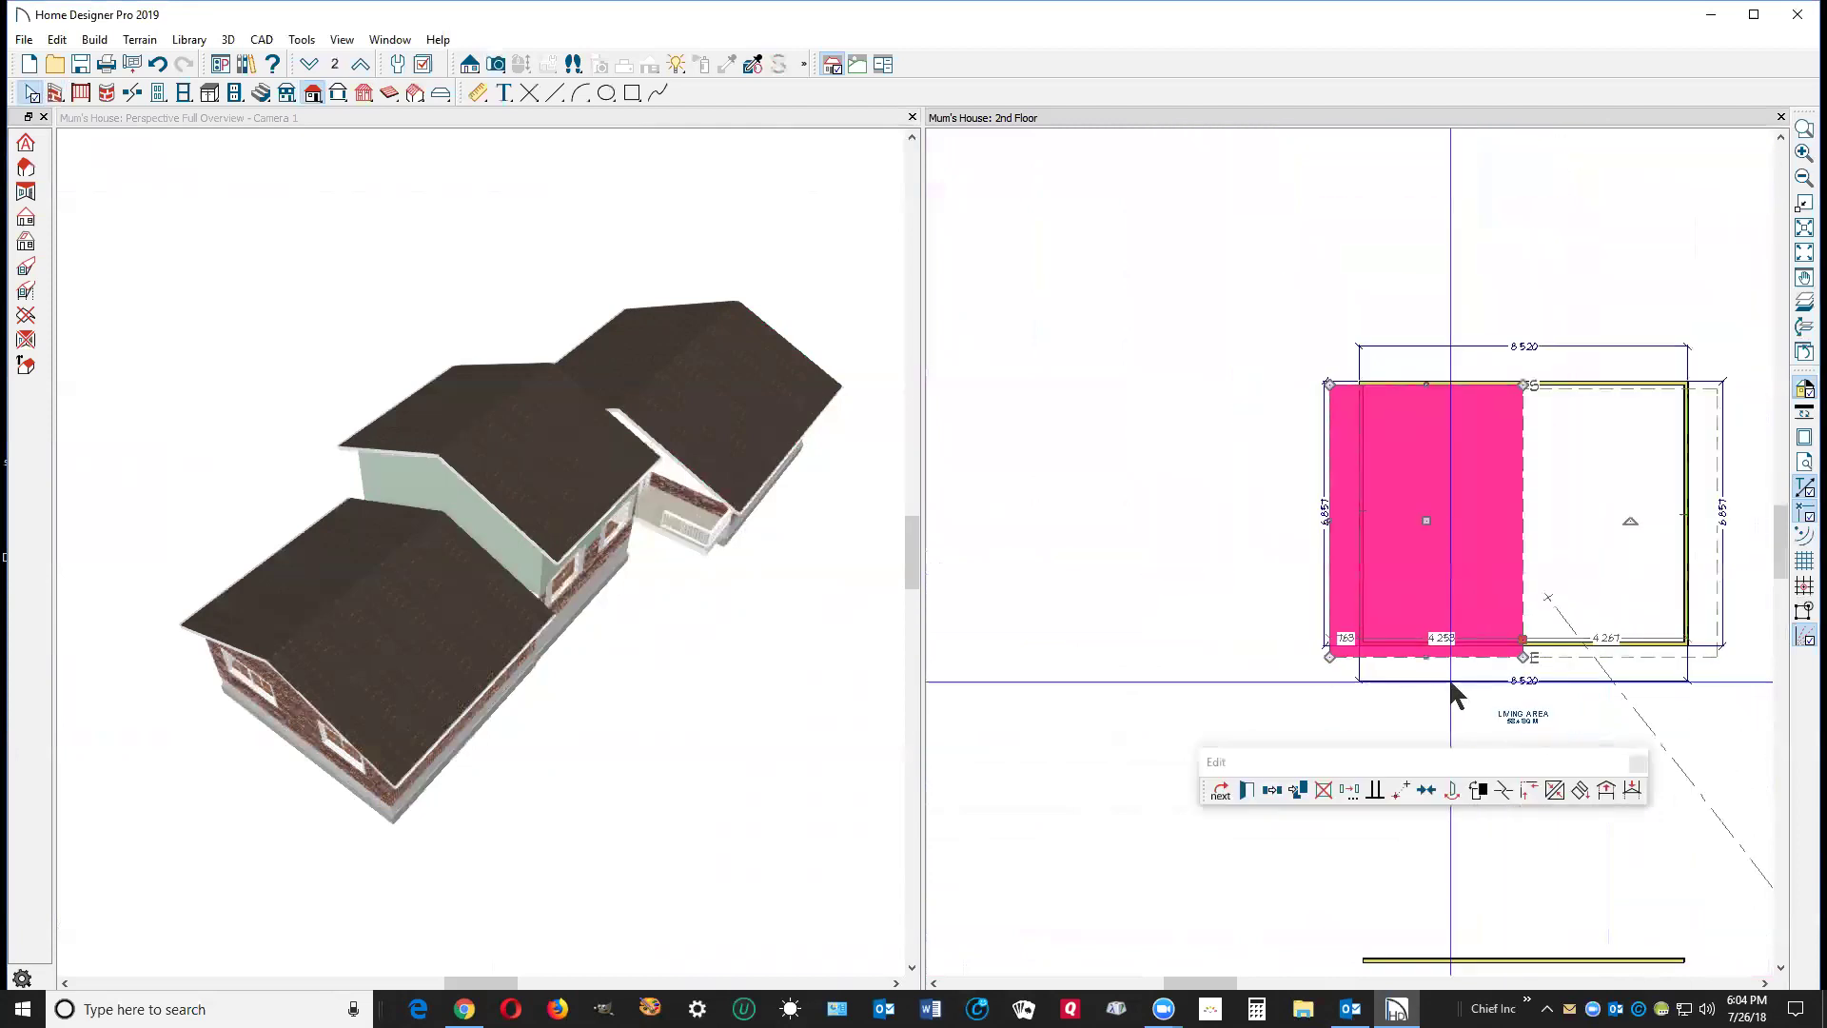
pyautogui.scroll(3, 1535, 428)
pyautogui.scroll(2, 1529, 315)
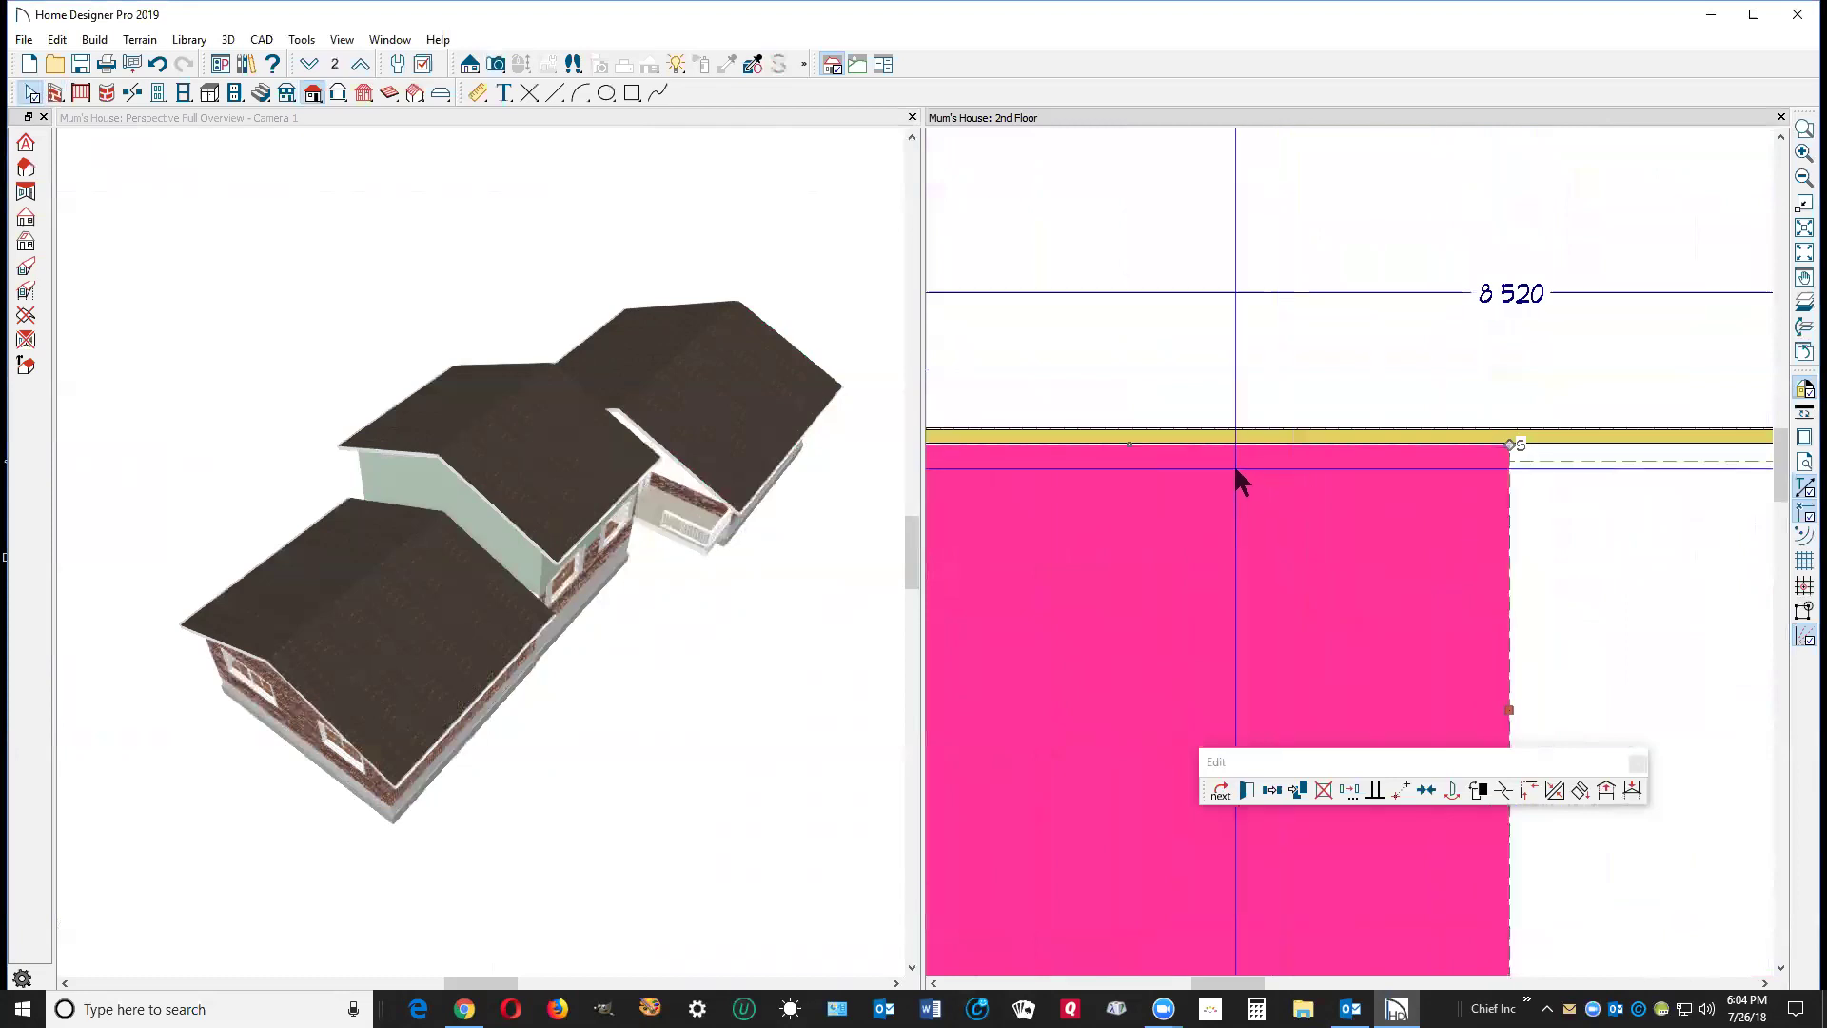
pyautogui.moveTo(1129, 458); pyautogui.dragTo(1136, 412)
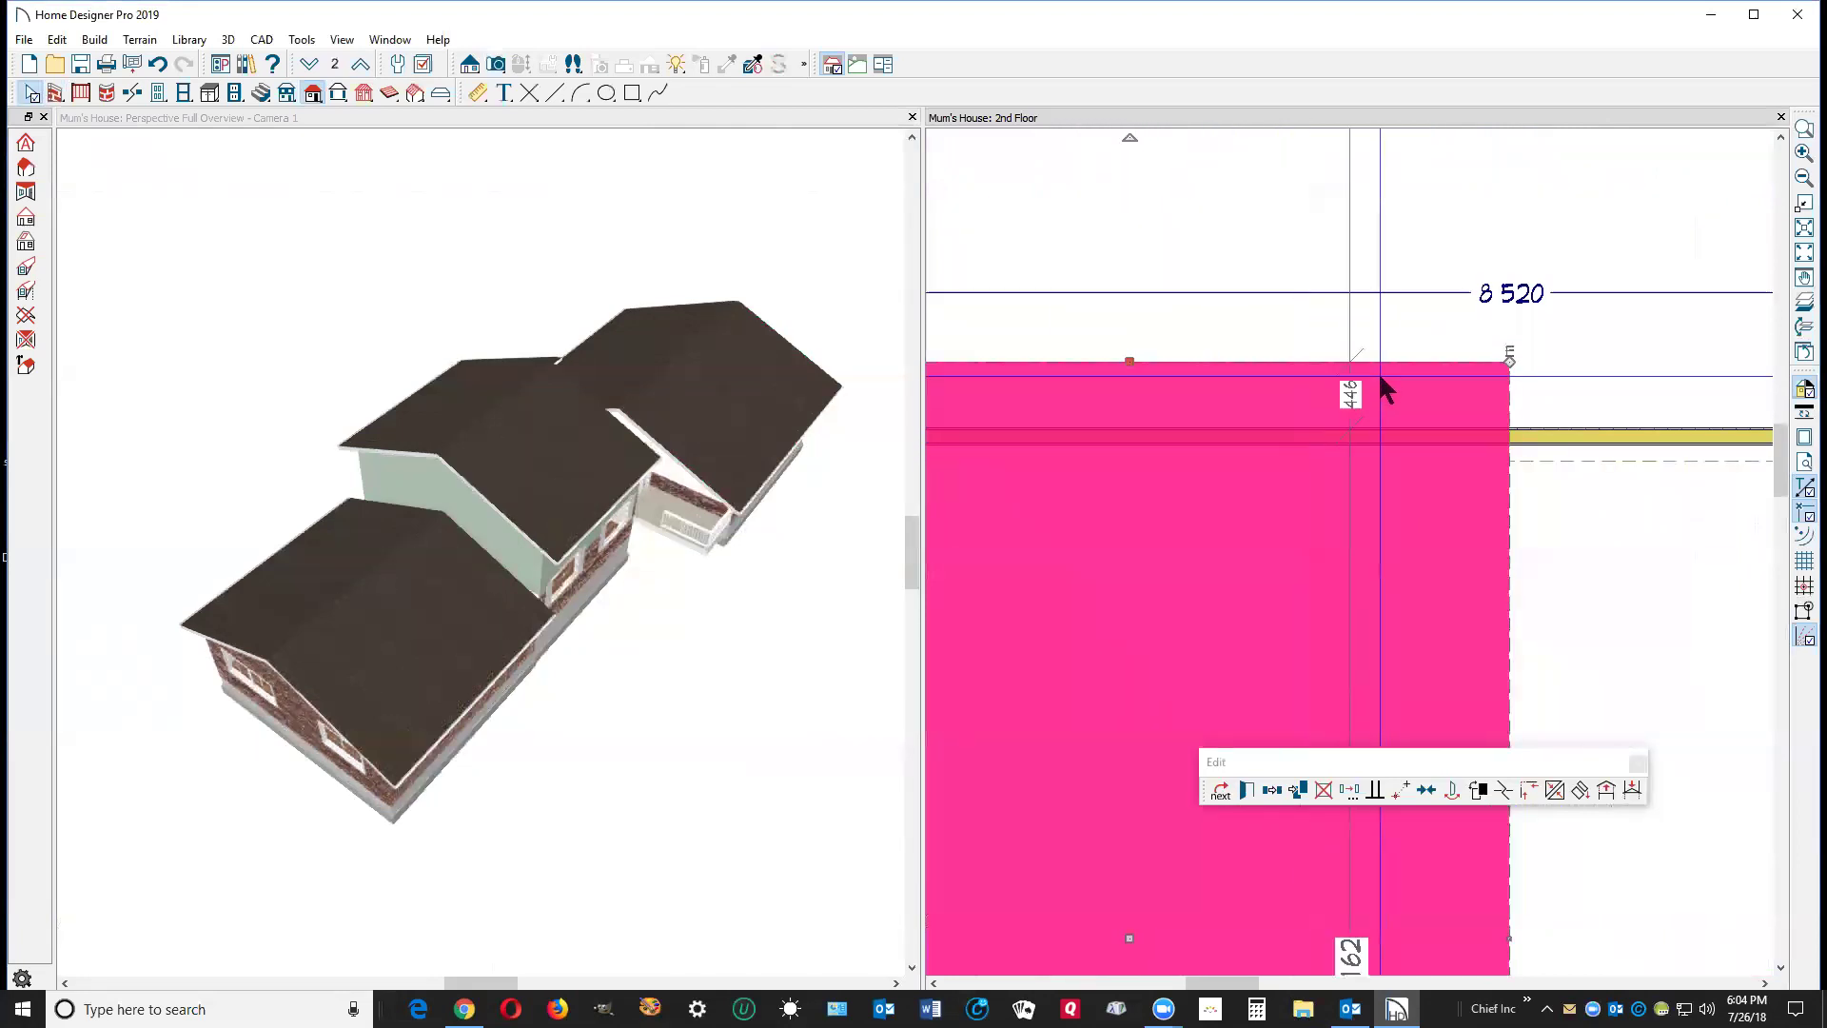
pyautogui.click(1351, 394)
pyautogui.write('300')
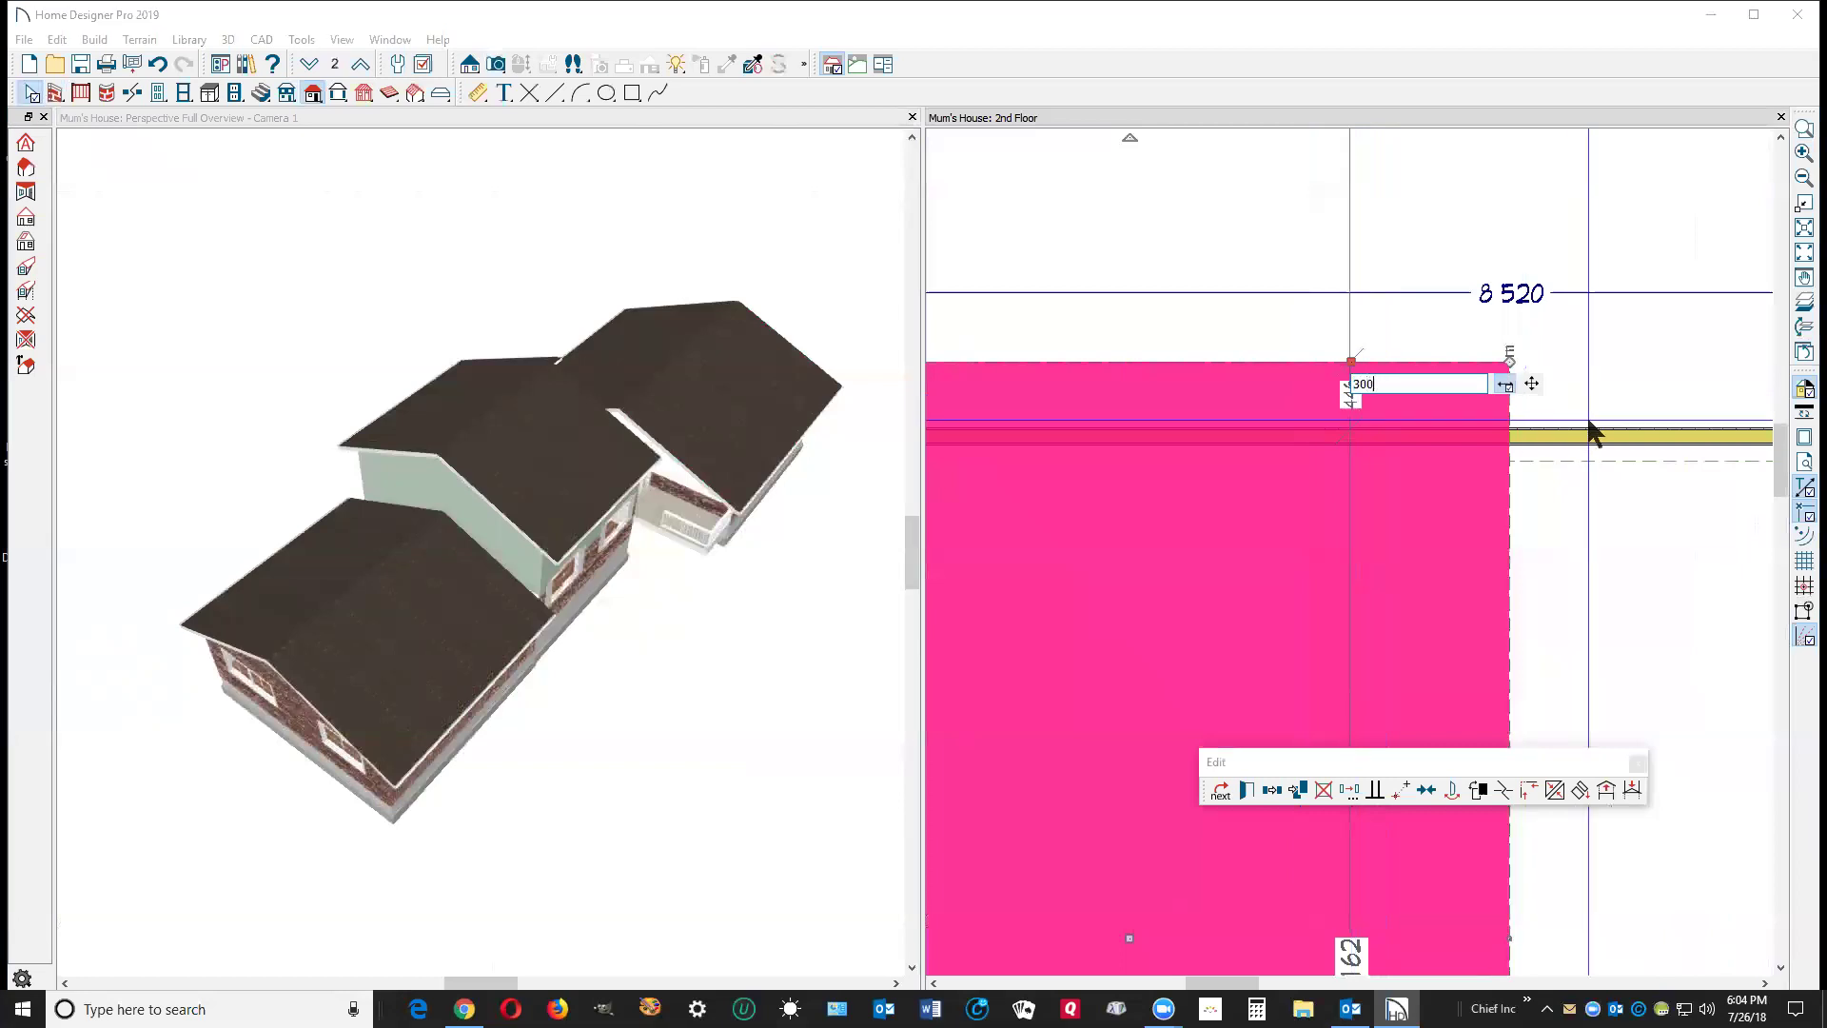
pyautogui.press('Return')
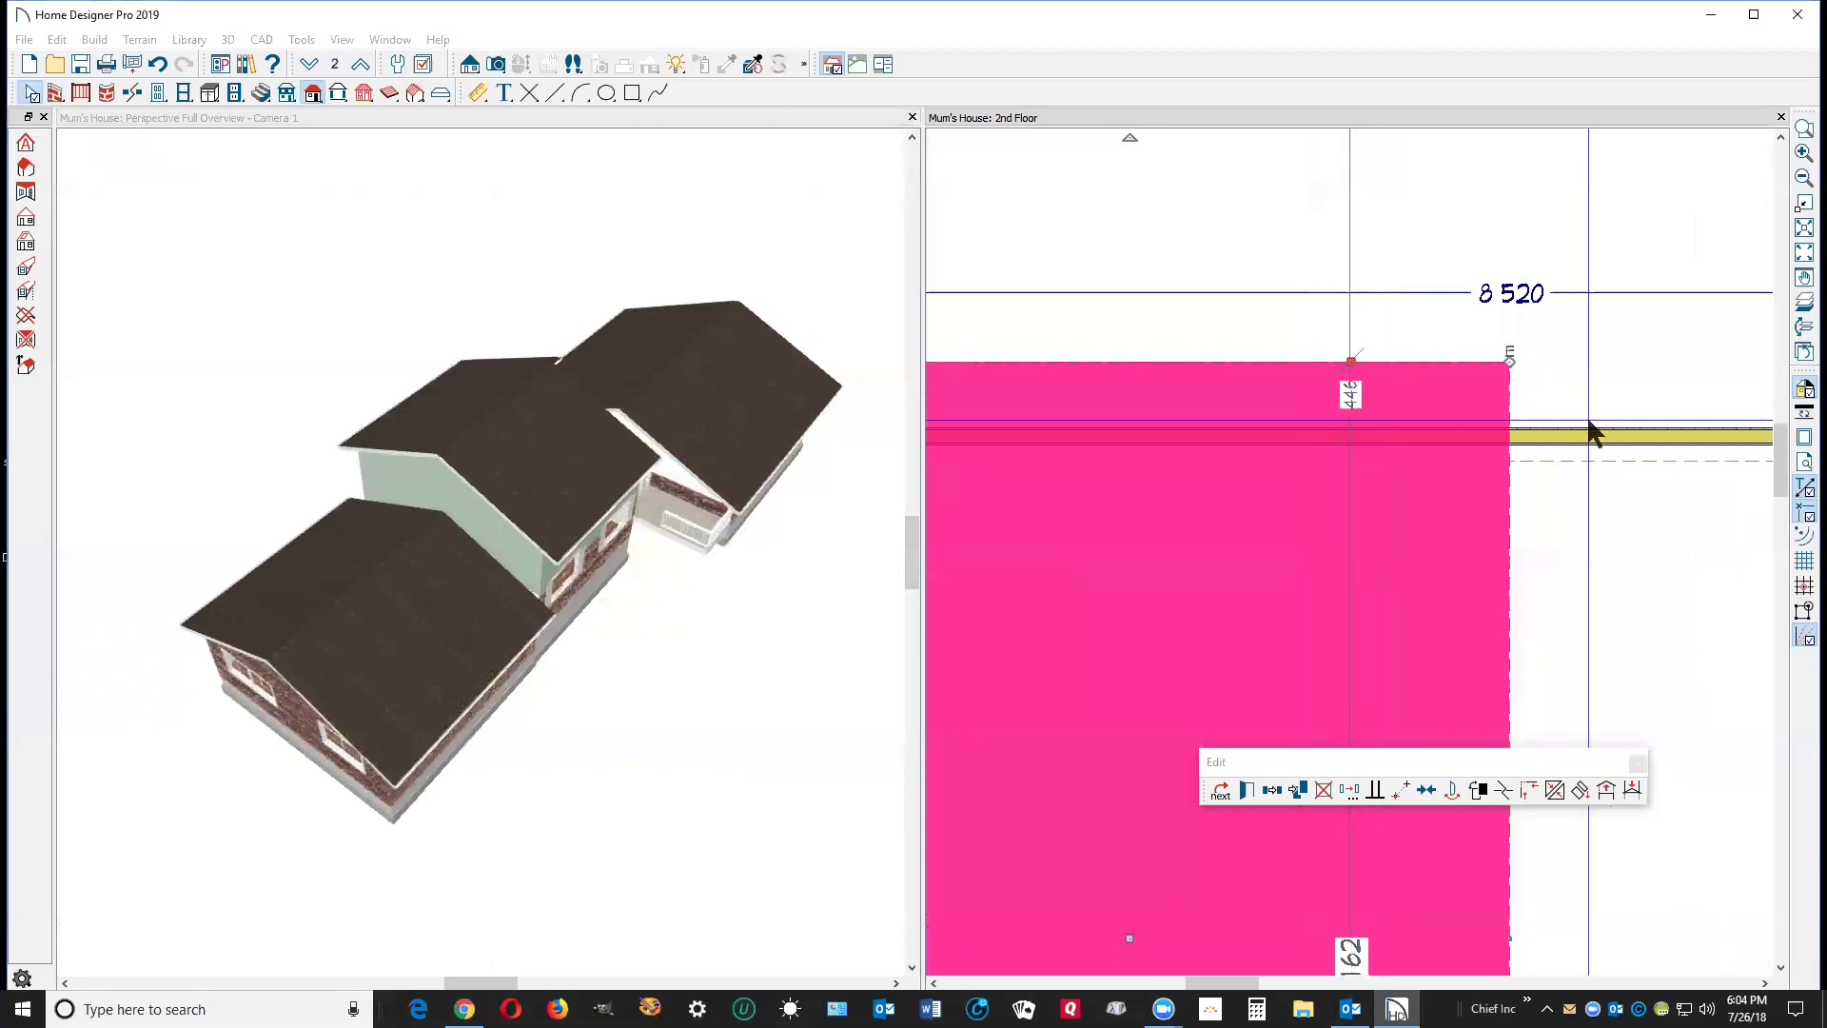
# Extend the right roof plane's edge to the same overhang line.
pyautogui.click(1567, 461)
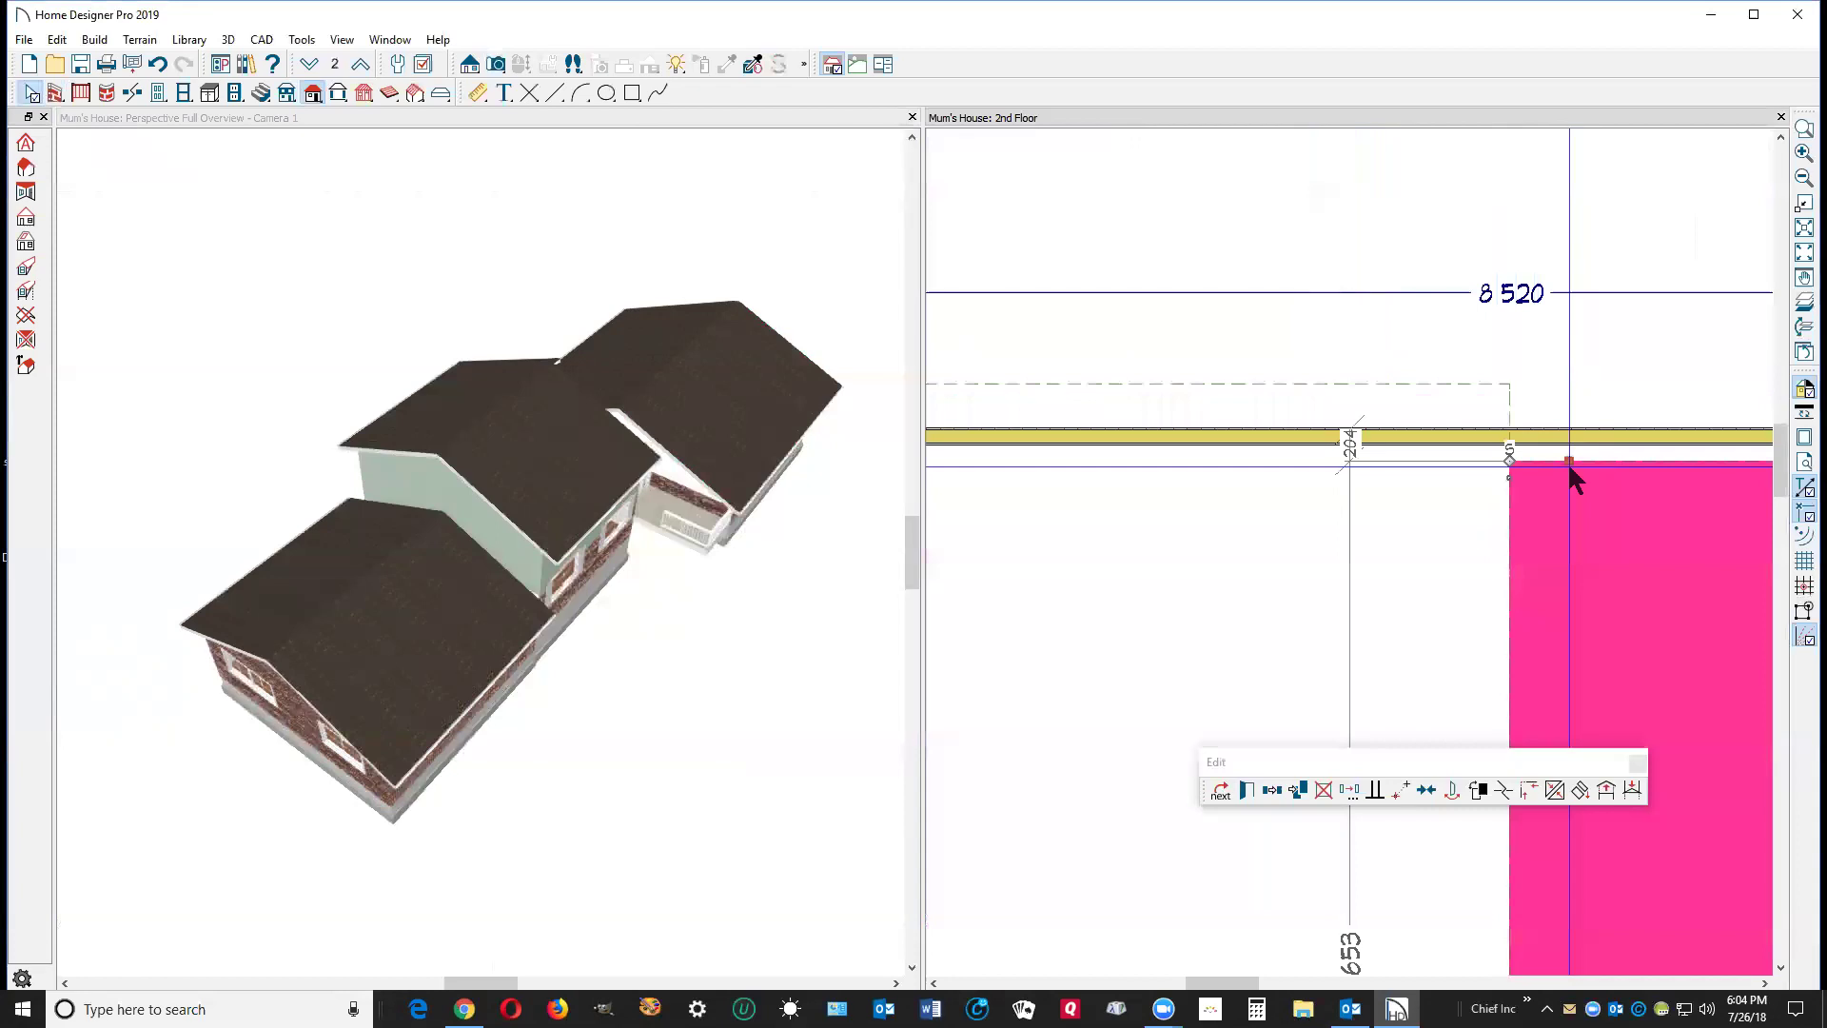
pyautogui.moveTo(1569, 462); pyautogui.dragTo(1506, 383)
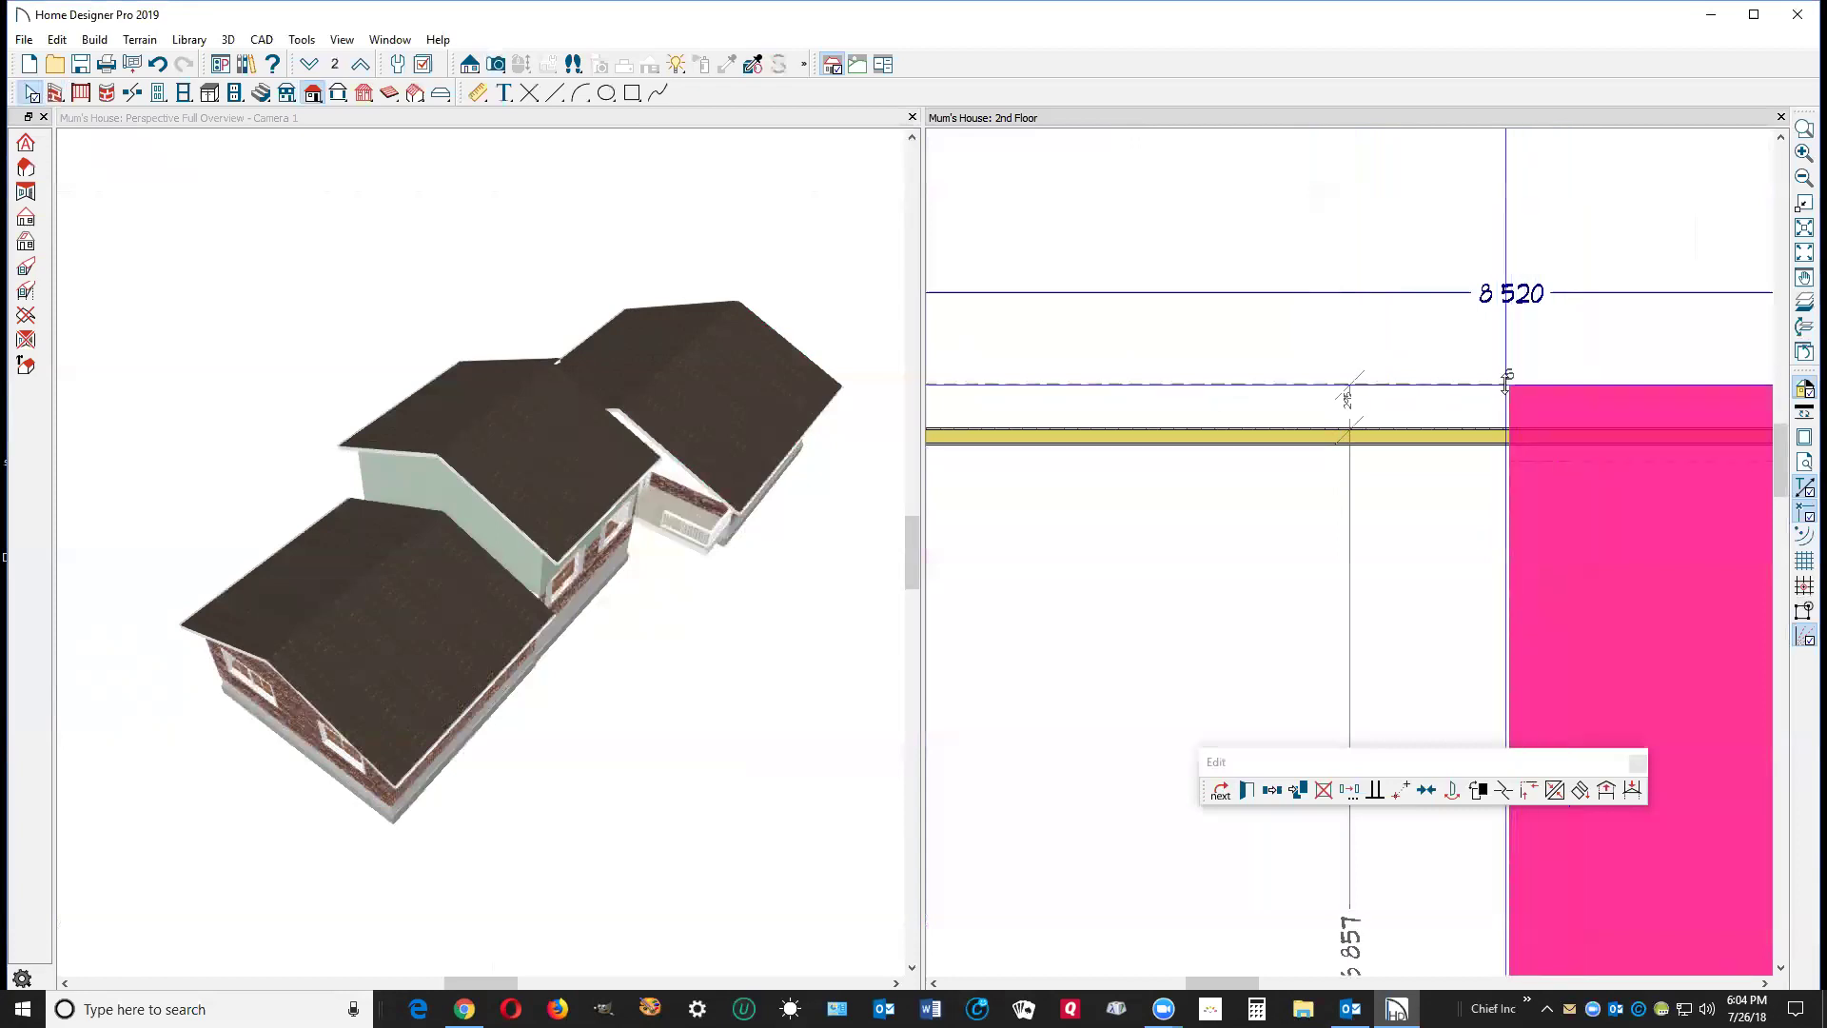
pyautogui.click(1068, 505)
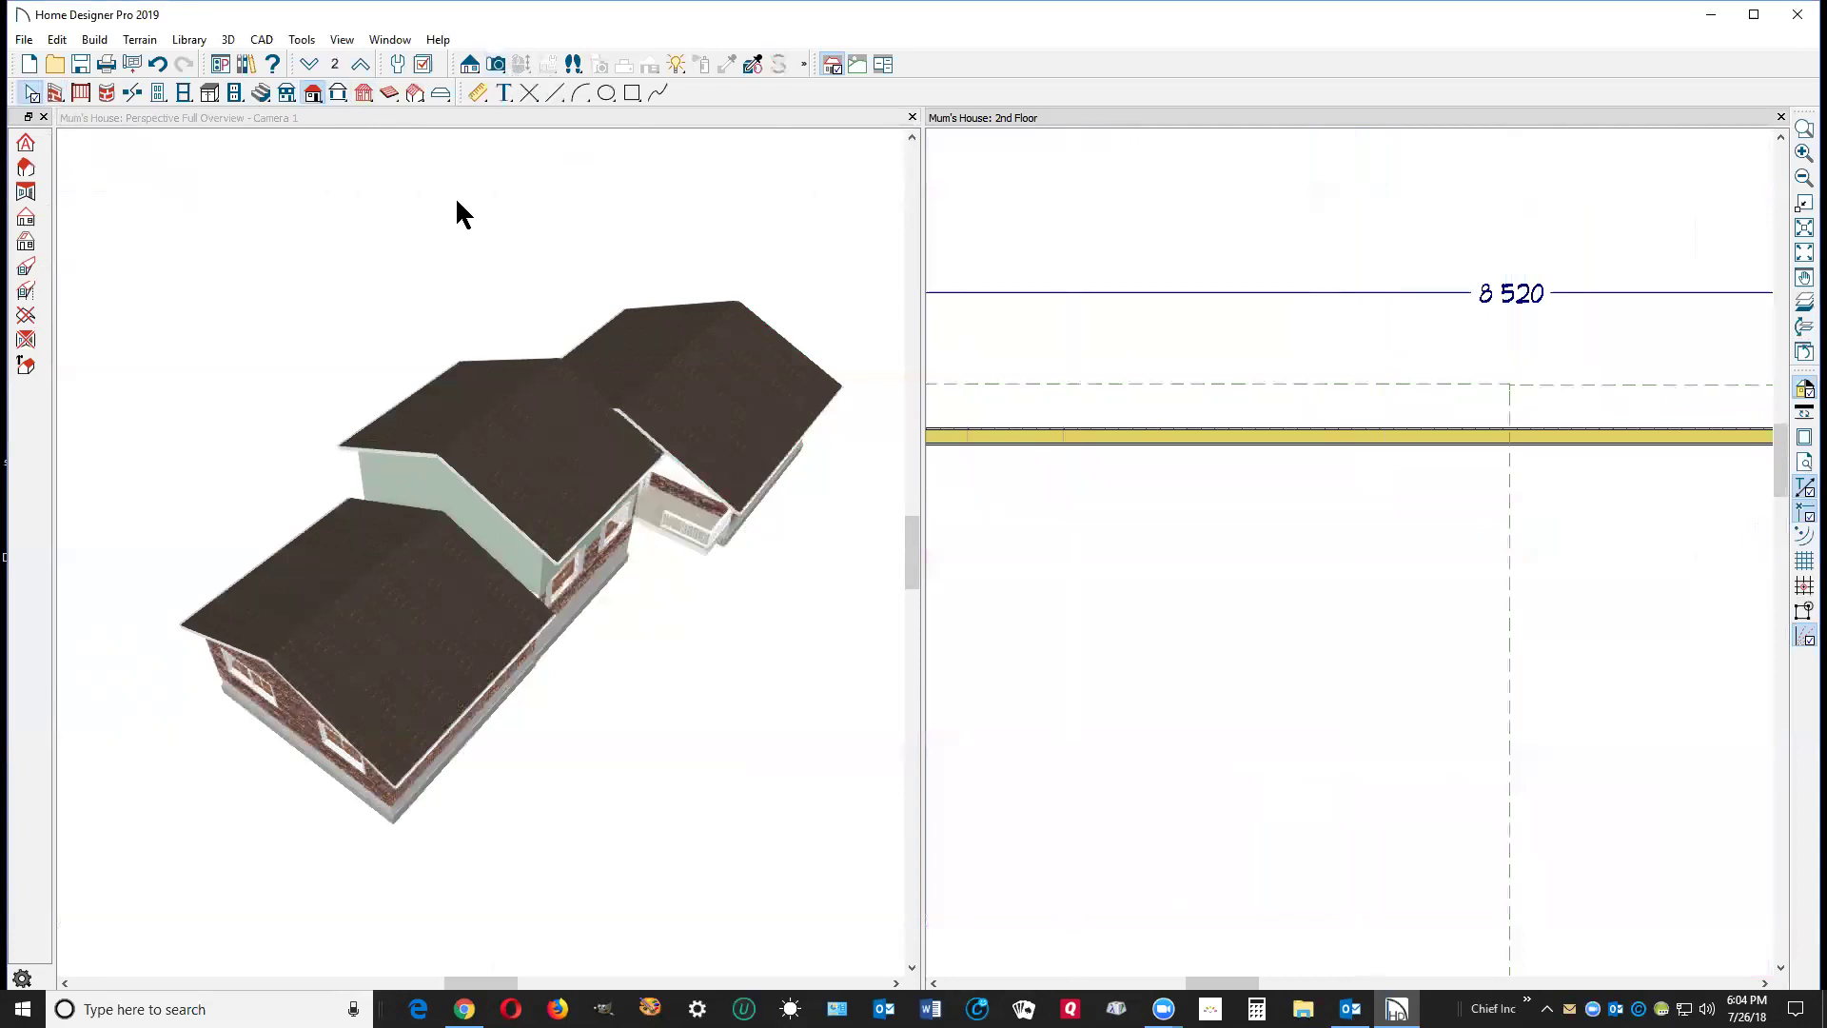
# Orbit and zoom the 3D view onto the new roof's open gable end.
pyautogui.click(499, 117)
pyautogui.click(522, 69)
pyautogui.moveTo(518, 367); pyautogui.dragTo(1187, 257)
pyautogui.scroll(3, 286, 542)
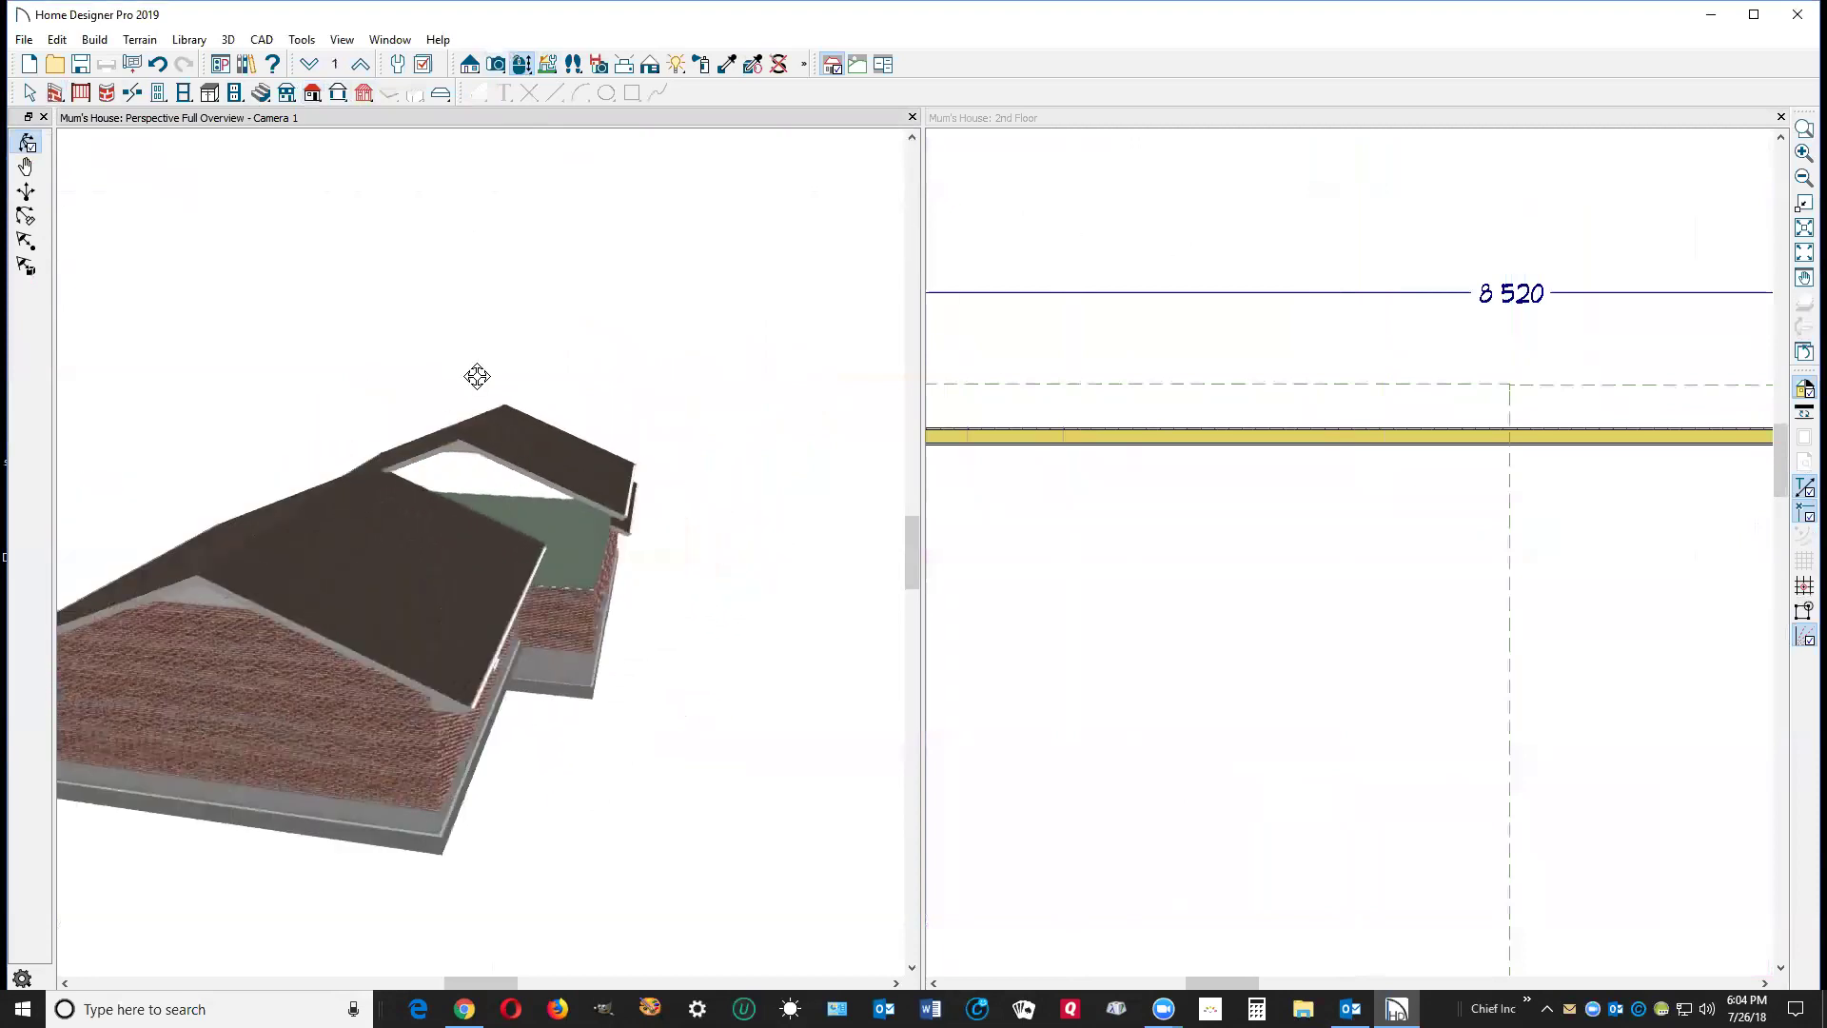
pyautogui.scroll(3, 467, 441)
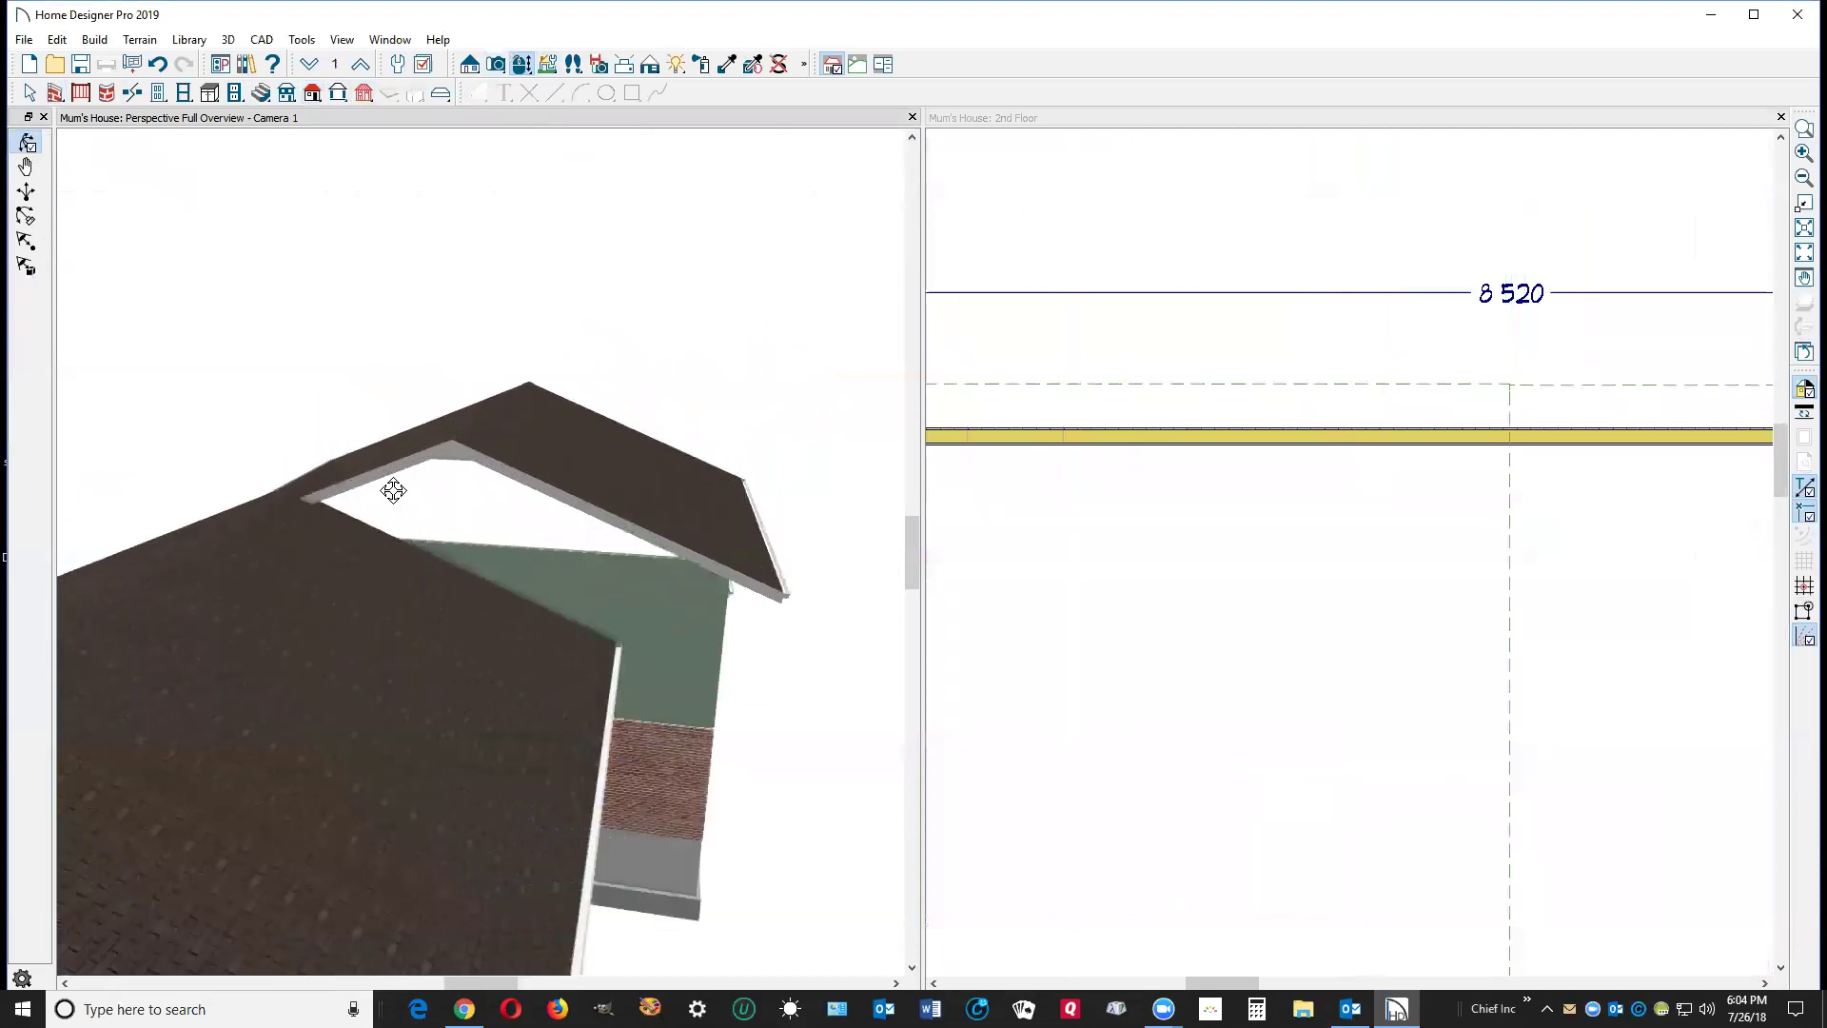
pyautogui.scroll(-1, 522, 528)
pyautogui.scroll(-5, 1271, 498)
pyautogui.scroll(-1, 1218, 465)
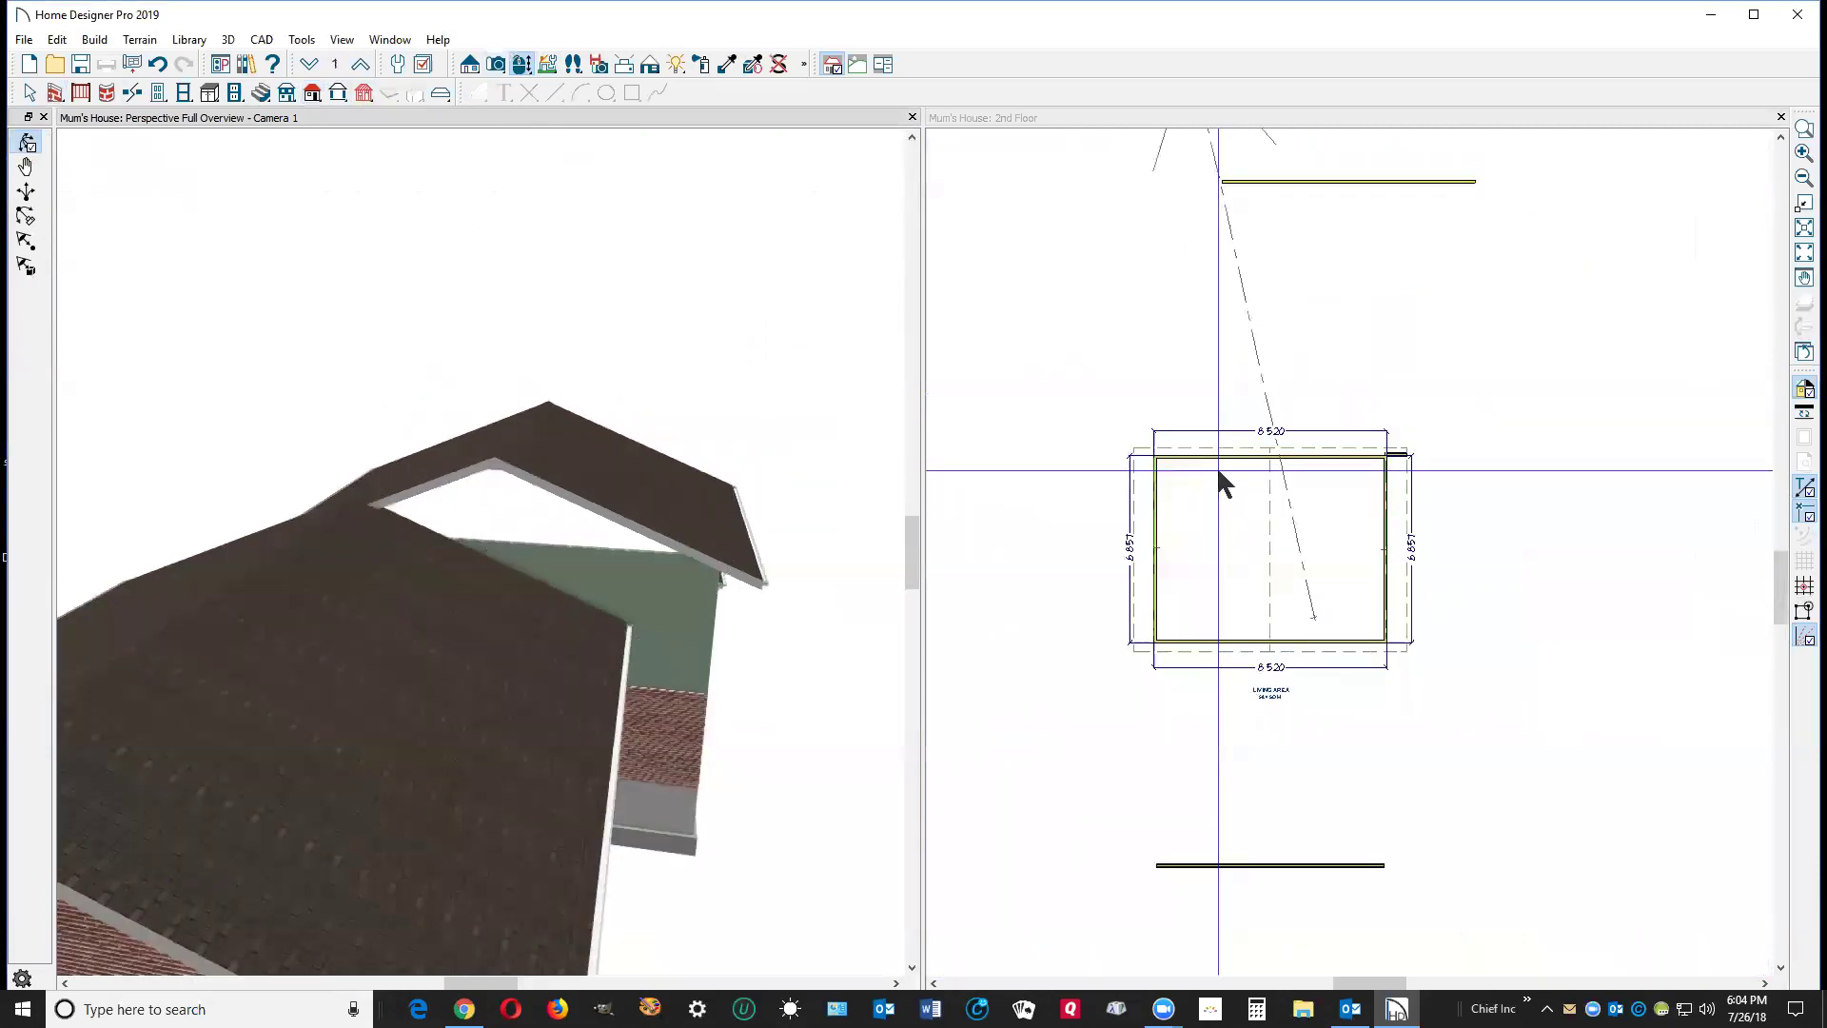
pyautogui.scroll(-1, 1170, 399)
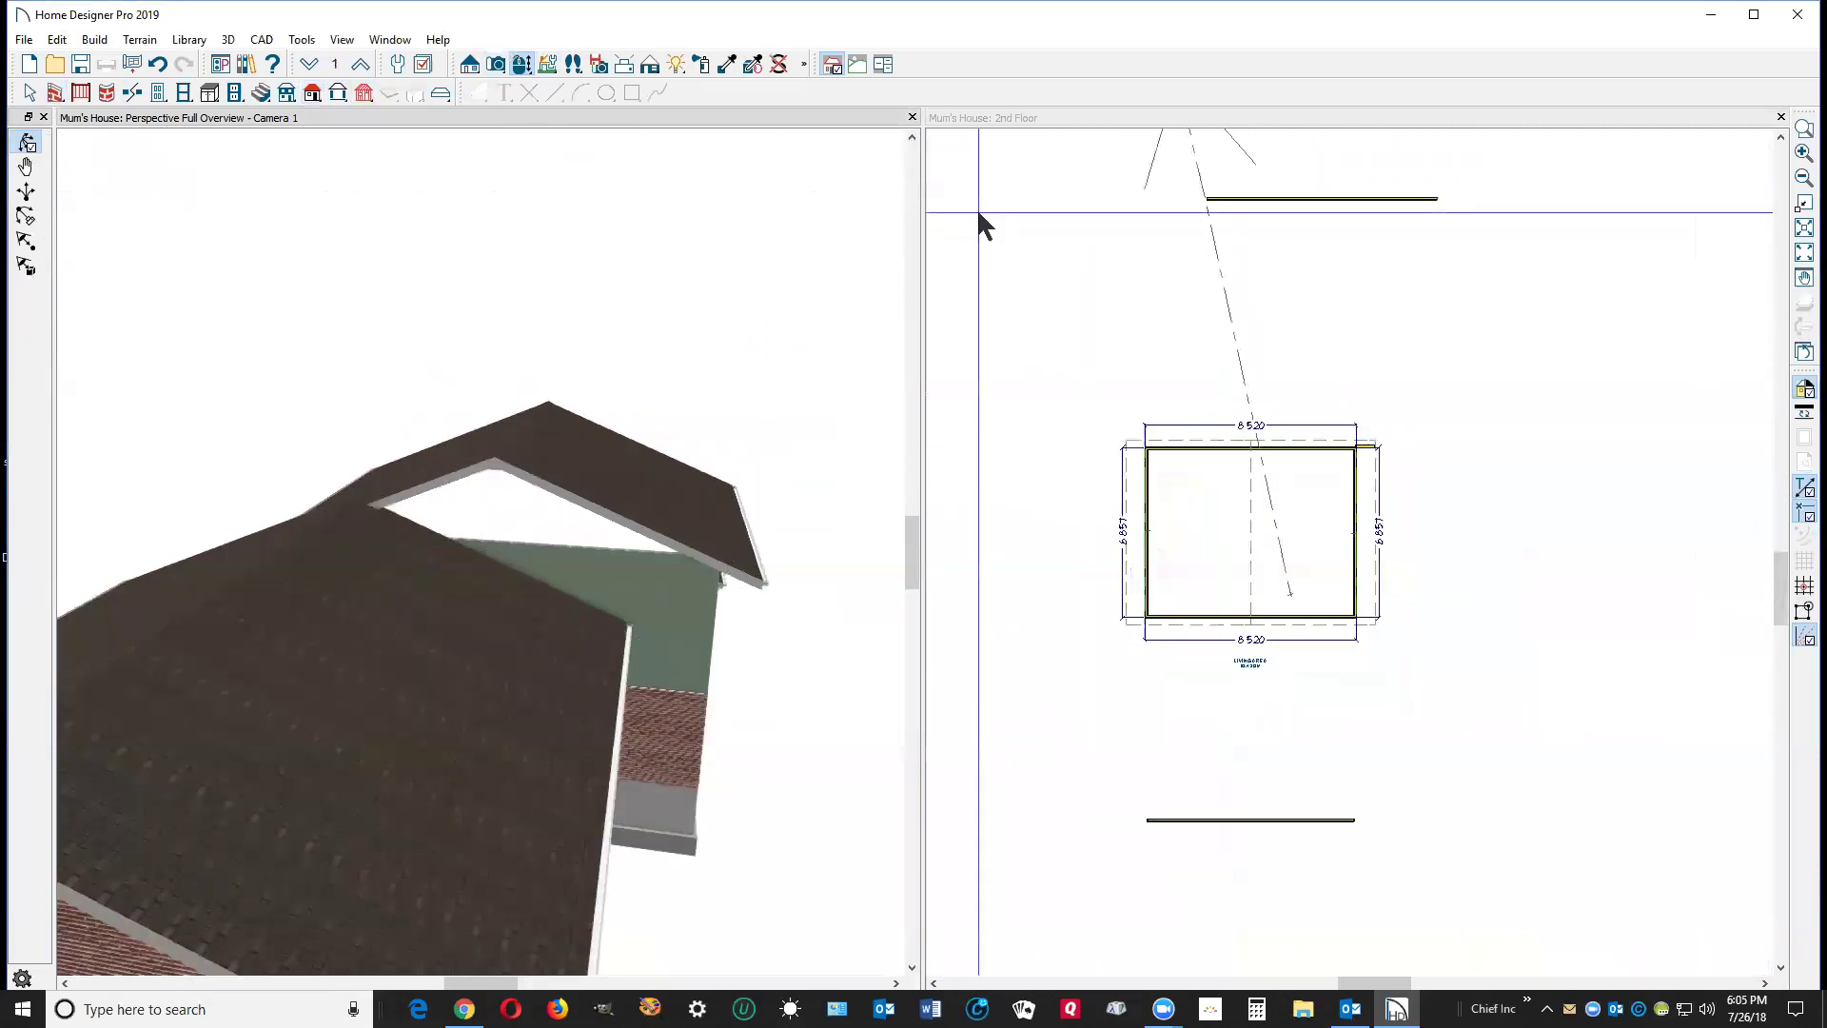
# Step the plan up to the attic and back down to 2nd Floor.
pyautogui.click(363, 66)
pyautogui.click(363, 66)
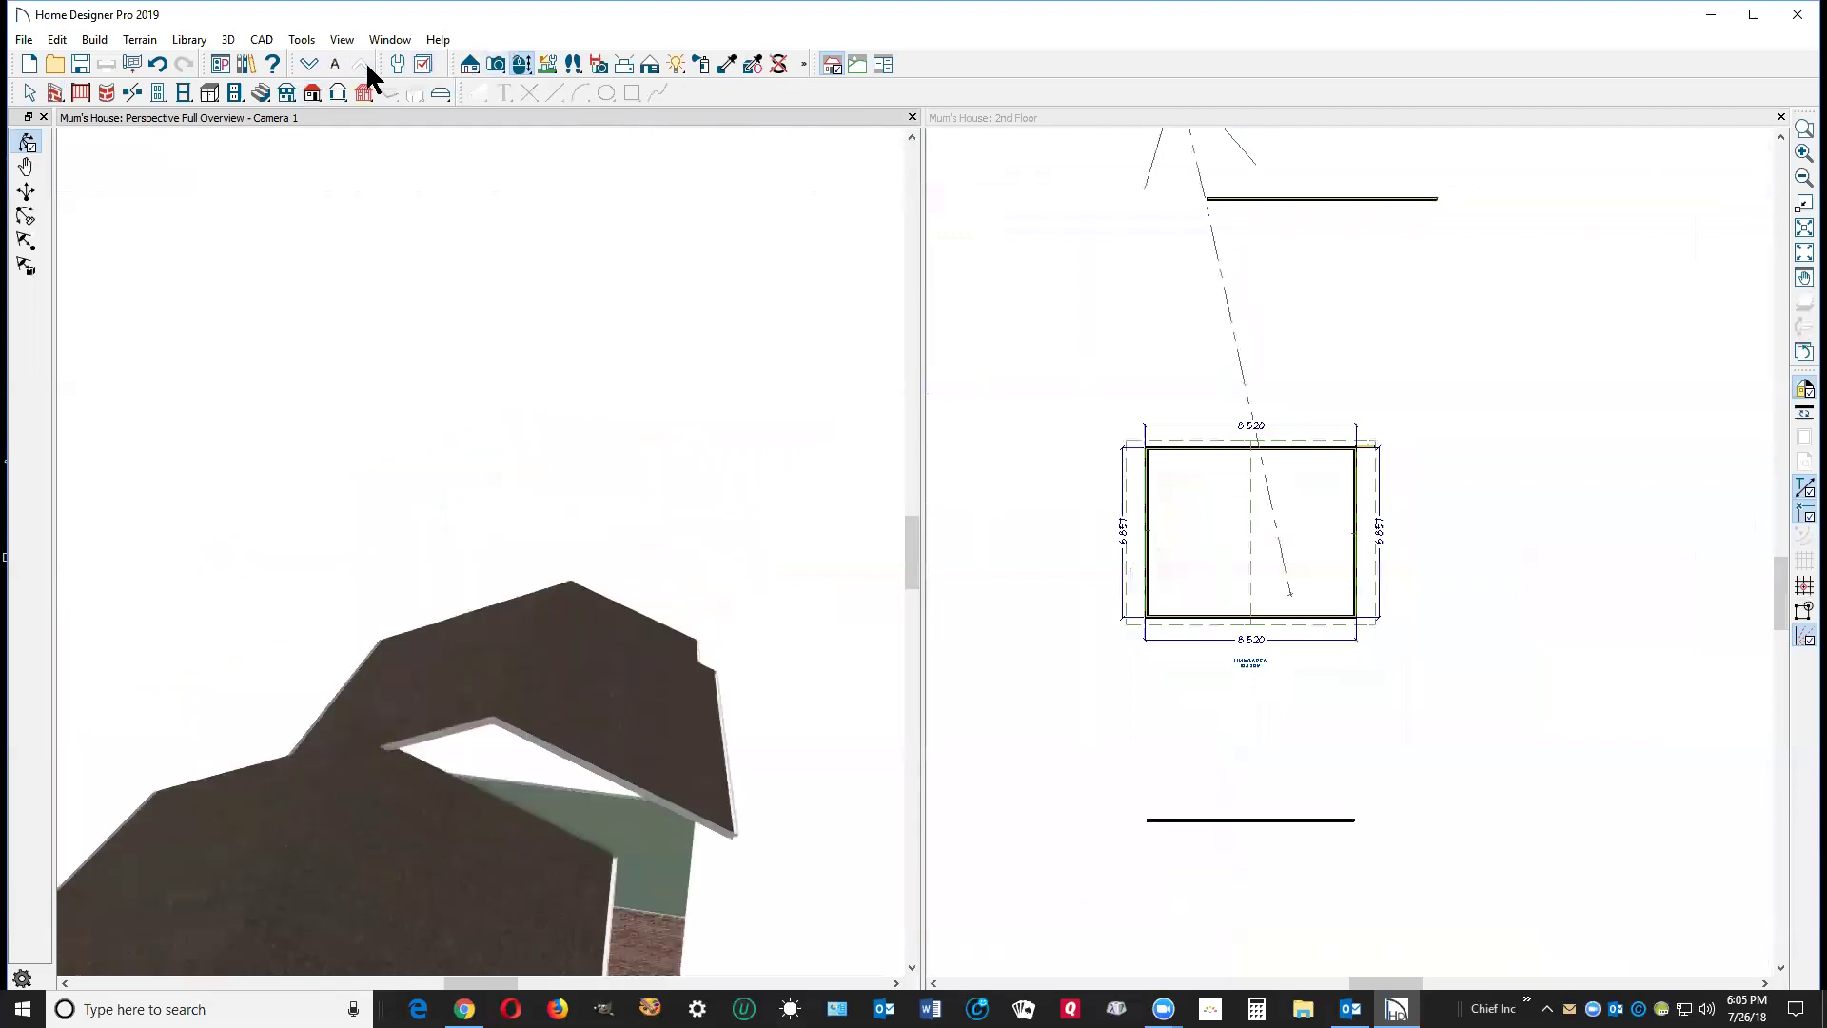
pyautogui.click(309, 64)
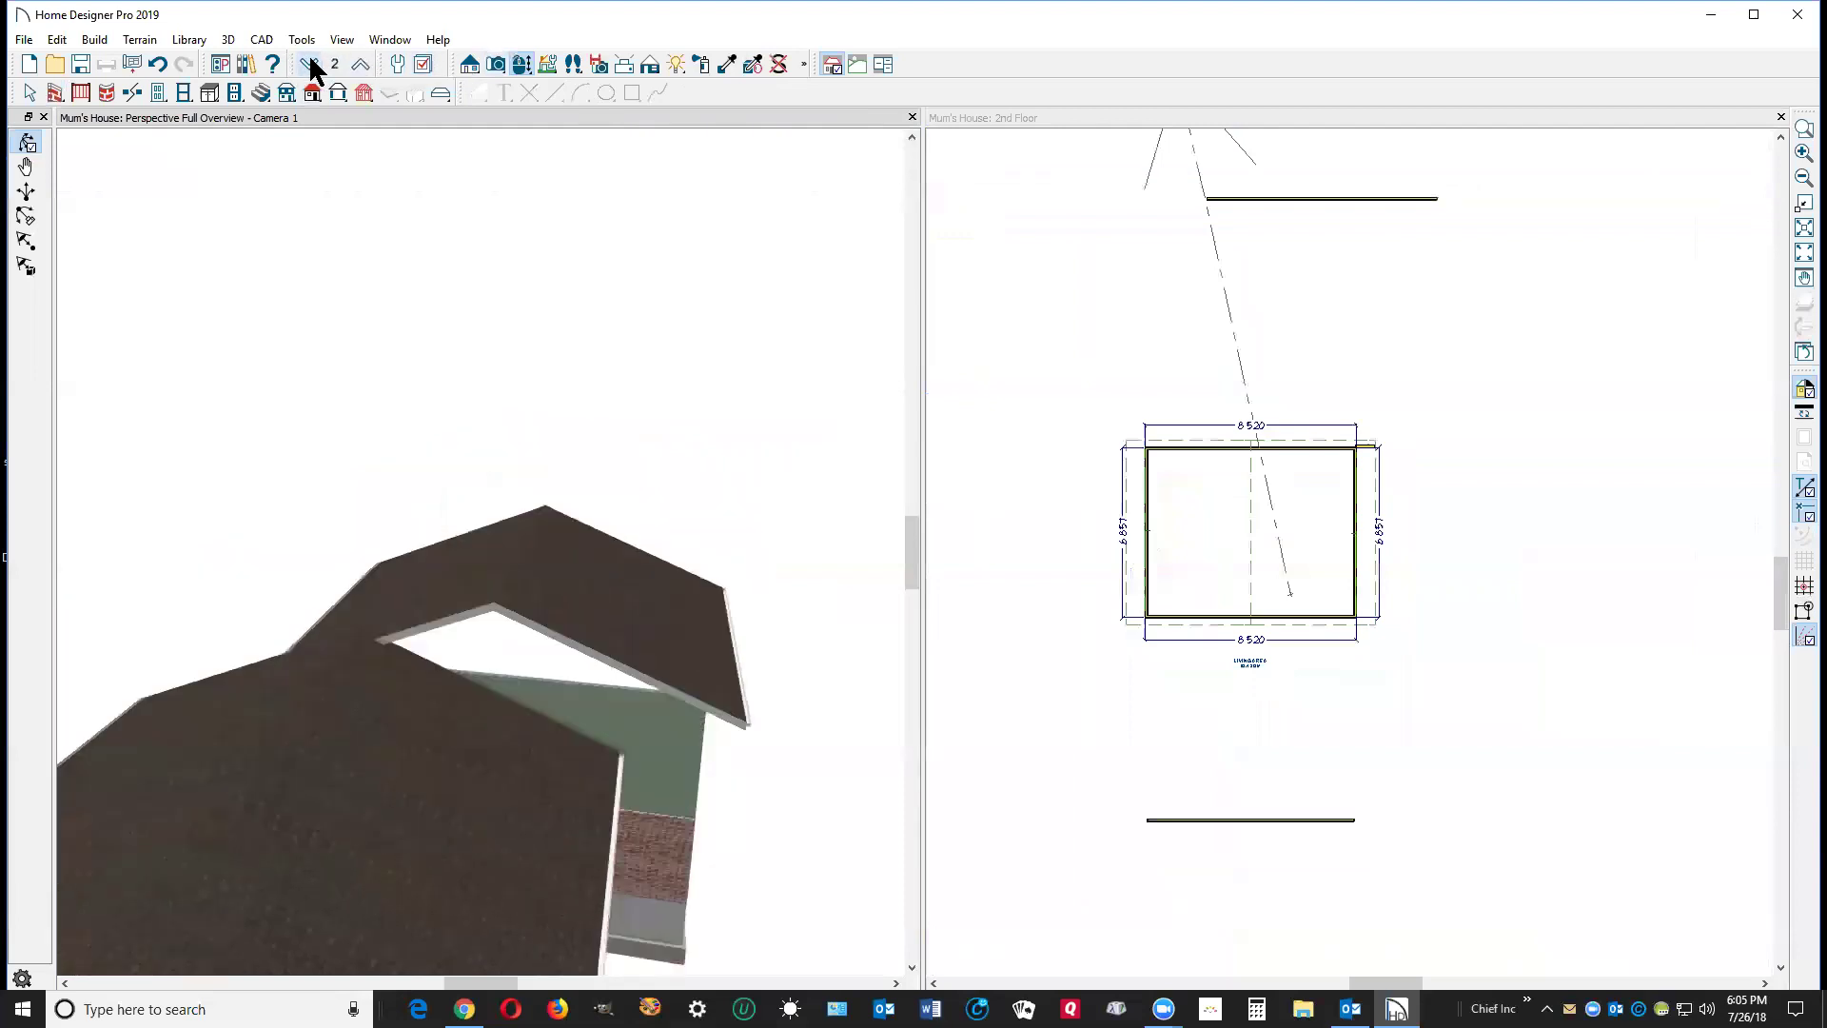
pyautogui.click(1109, 125)
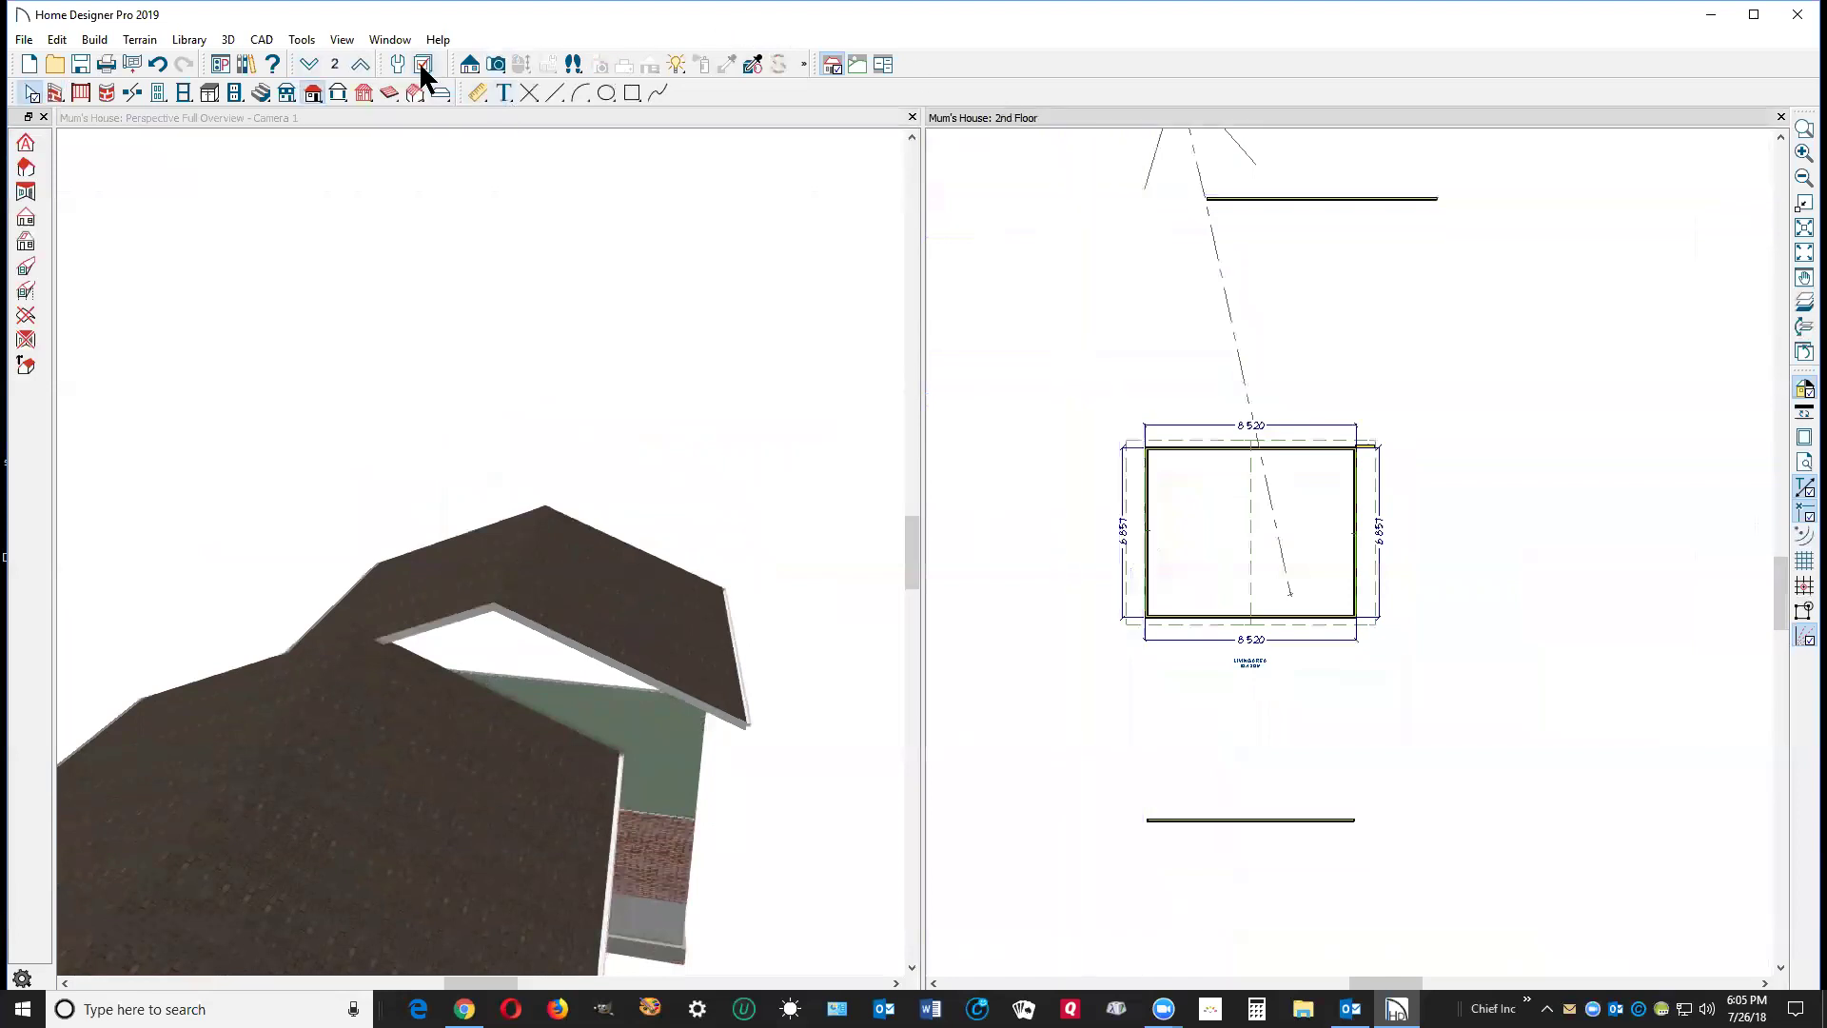
# On the Attic plan, make the wall under the new gable fill its triangular opening.
pyautogui.click(362, 66)
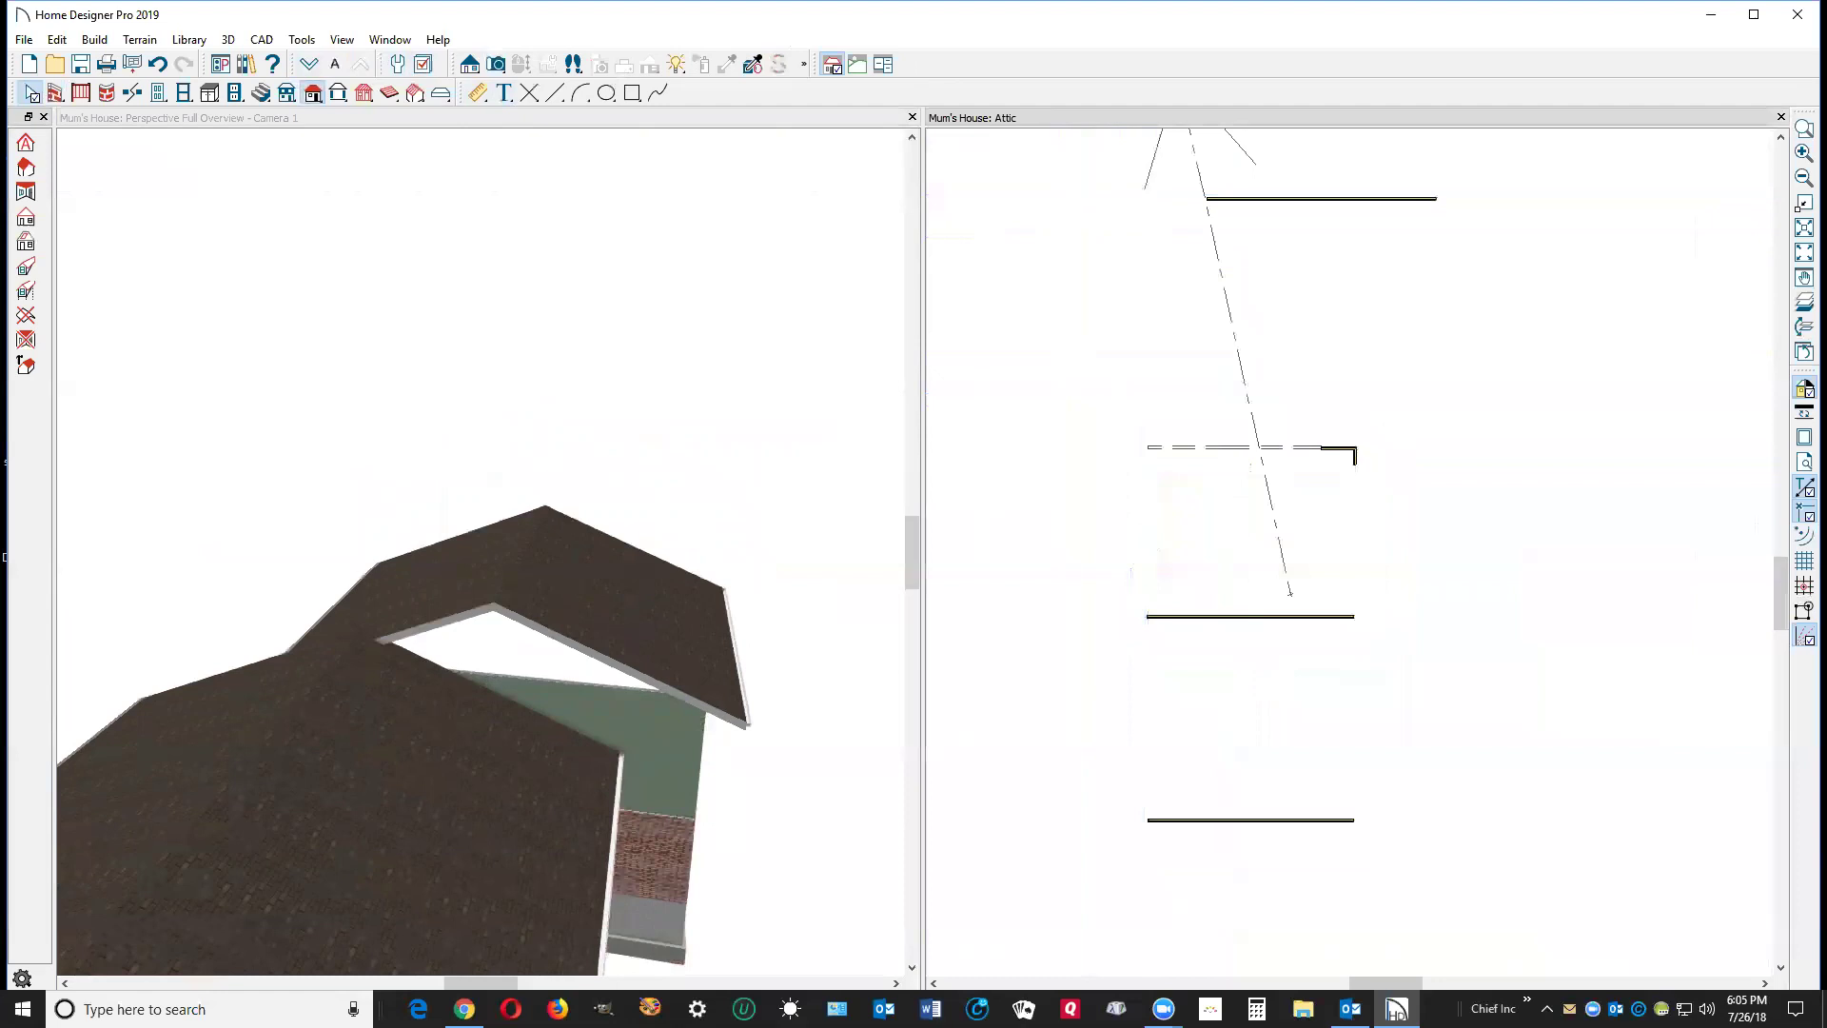
pyautogui.click(1301, 448)
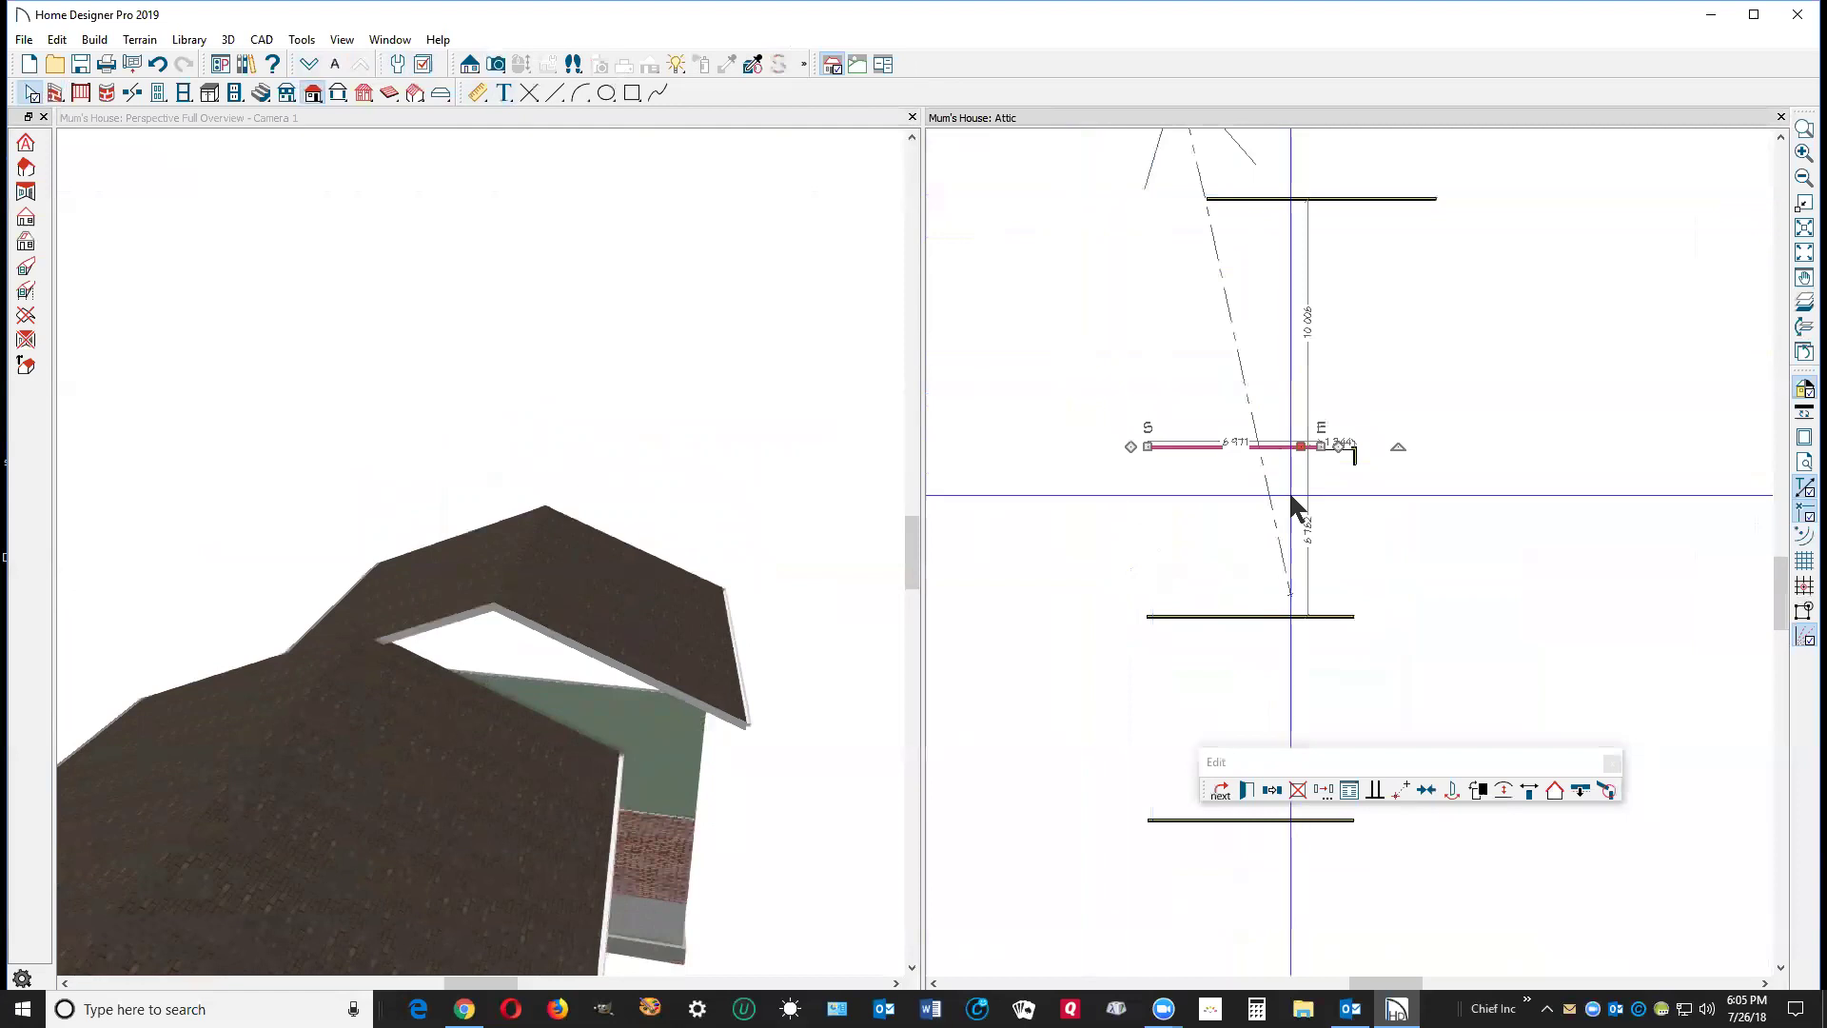
pyautogui.click(1288, 489)
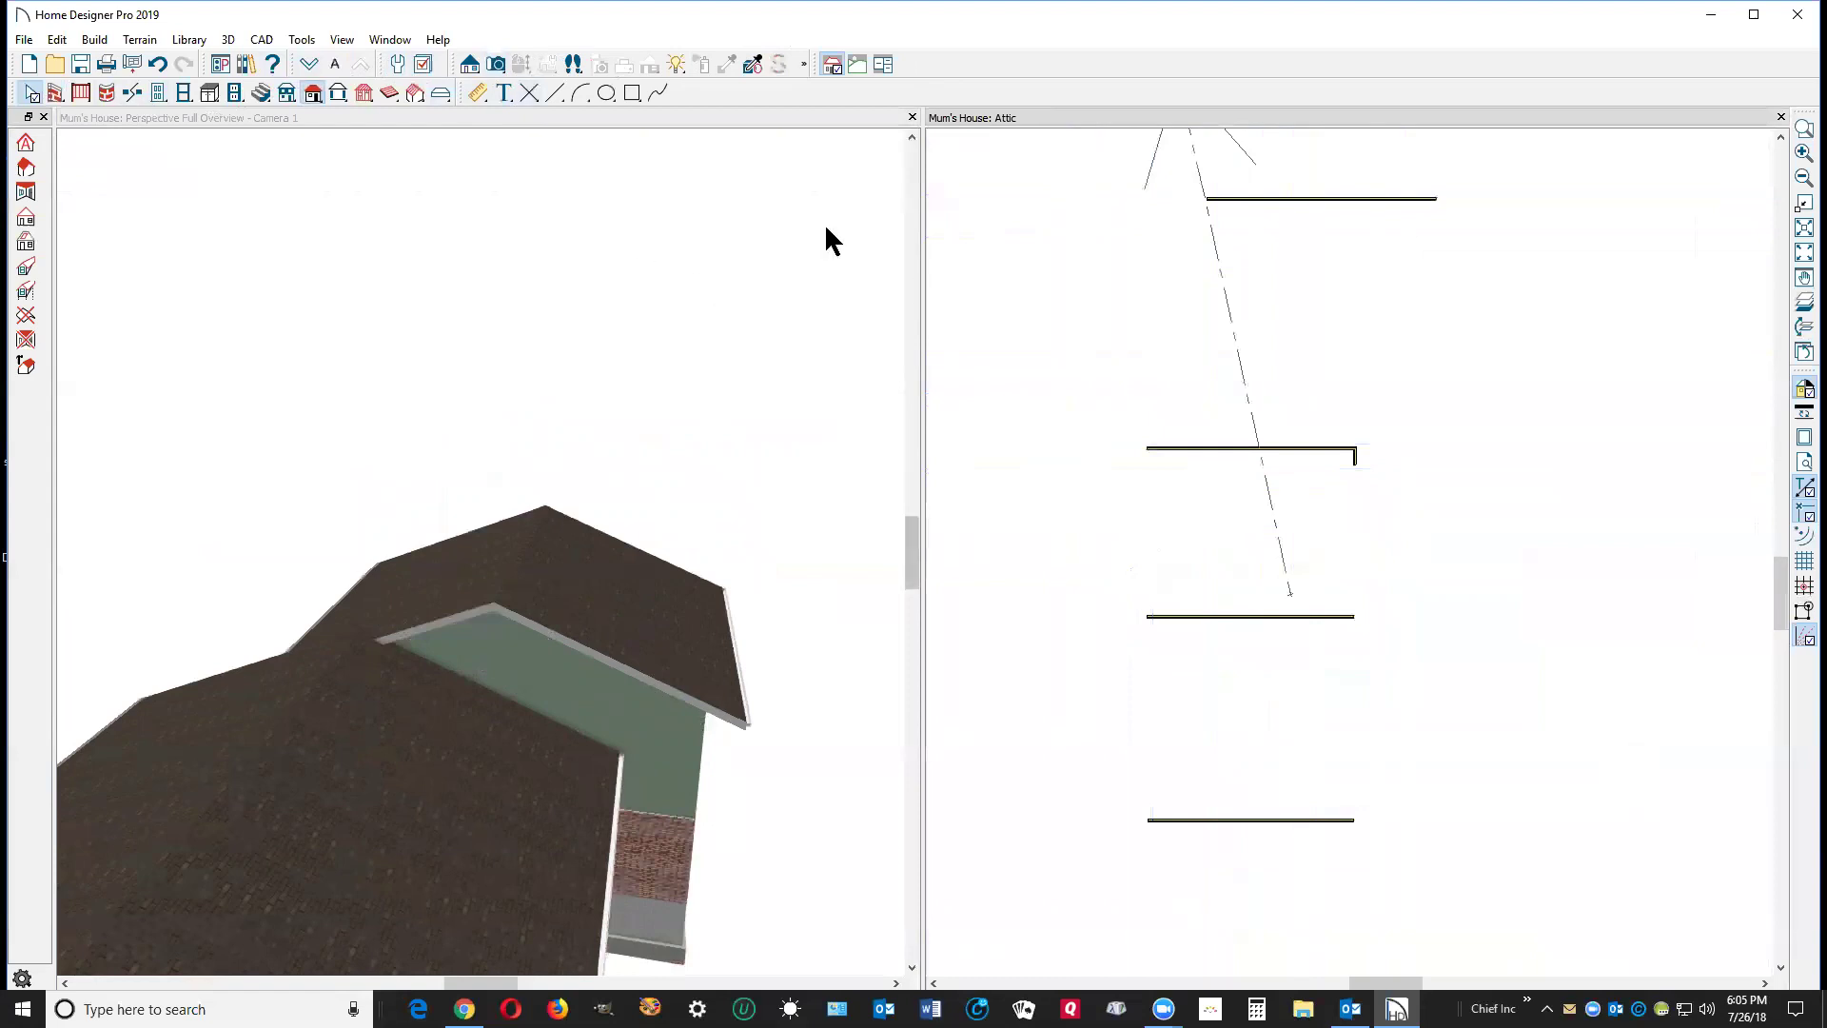
pyautogui.click(594, 118)
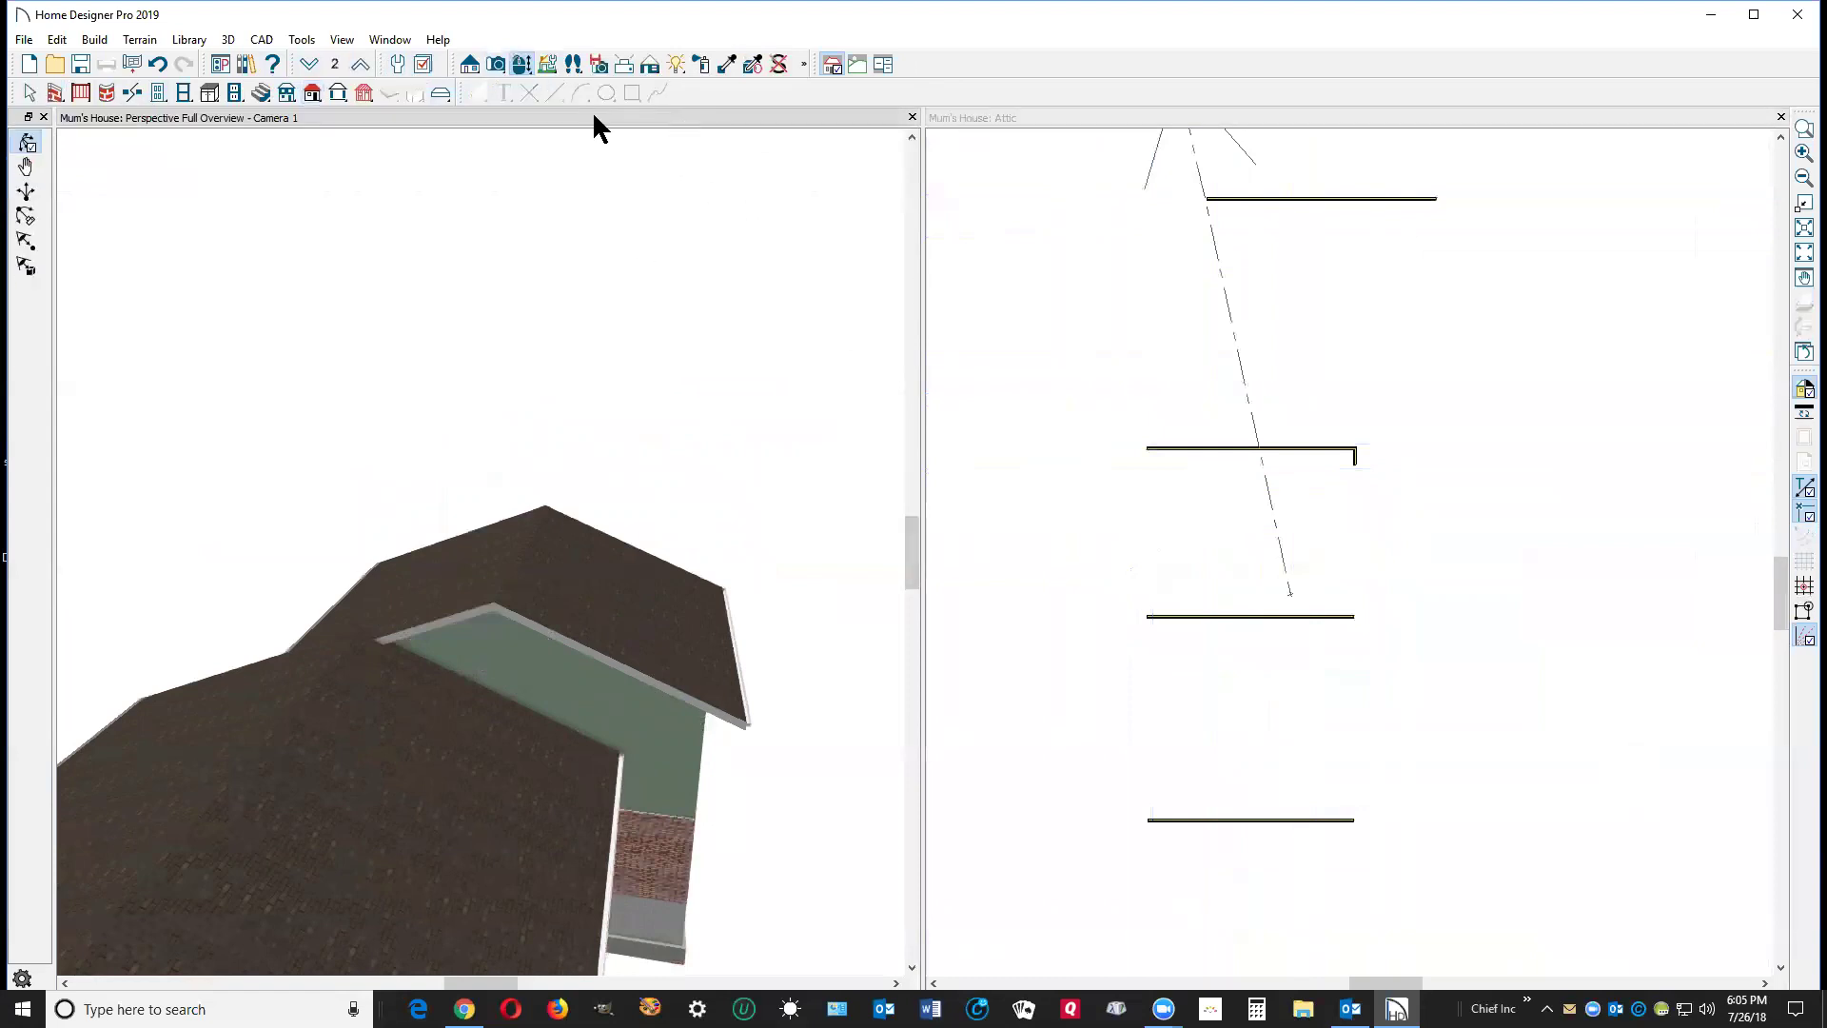
# Orbit toward the rear gable, check the filled gable wall, then zoom out for an overview.
pyautogui.click(521, 64)
pyautogui.moveTo(694, 583); pyautogui.dragTo(61, 669)
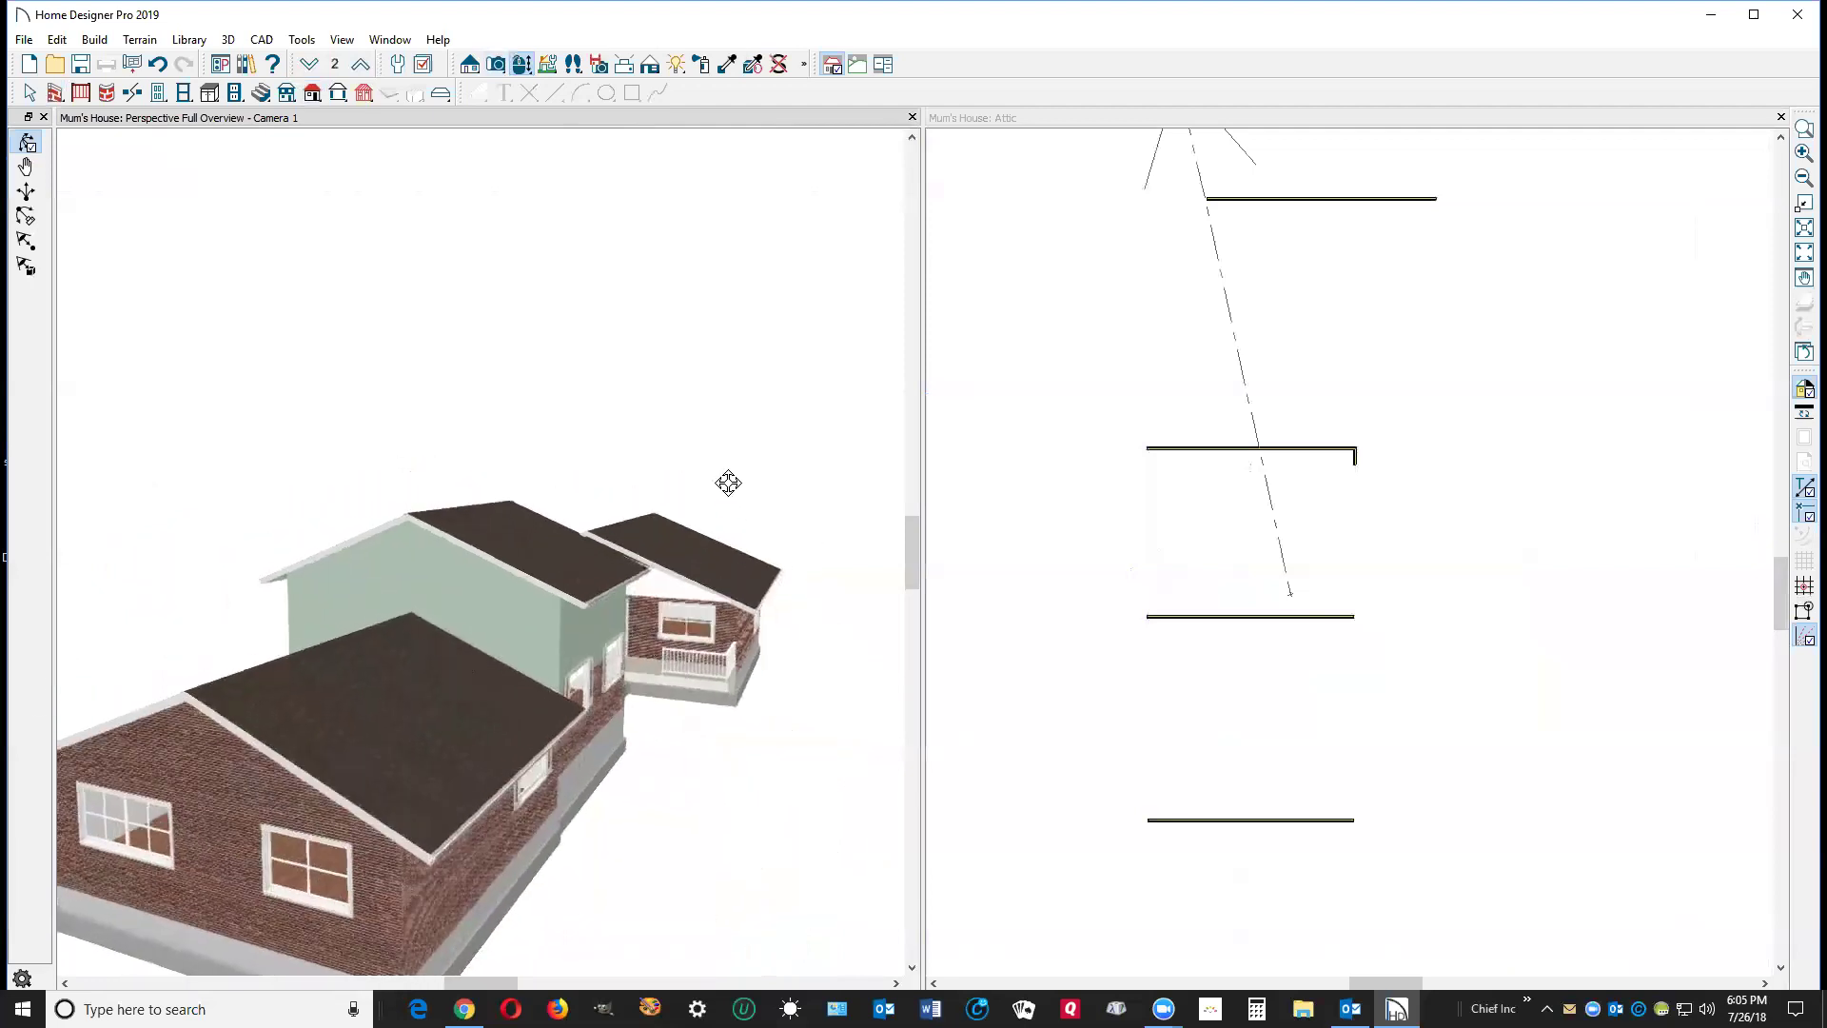
pyautogui.scroll(10, 722, 500)
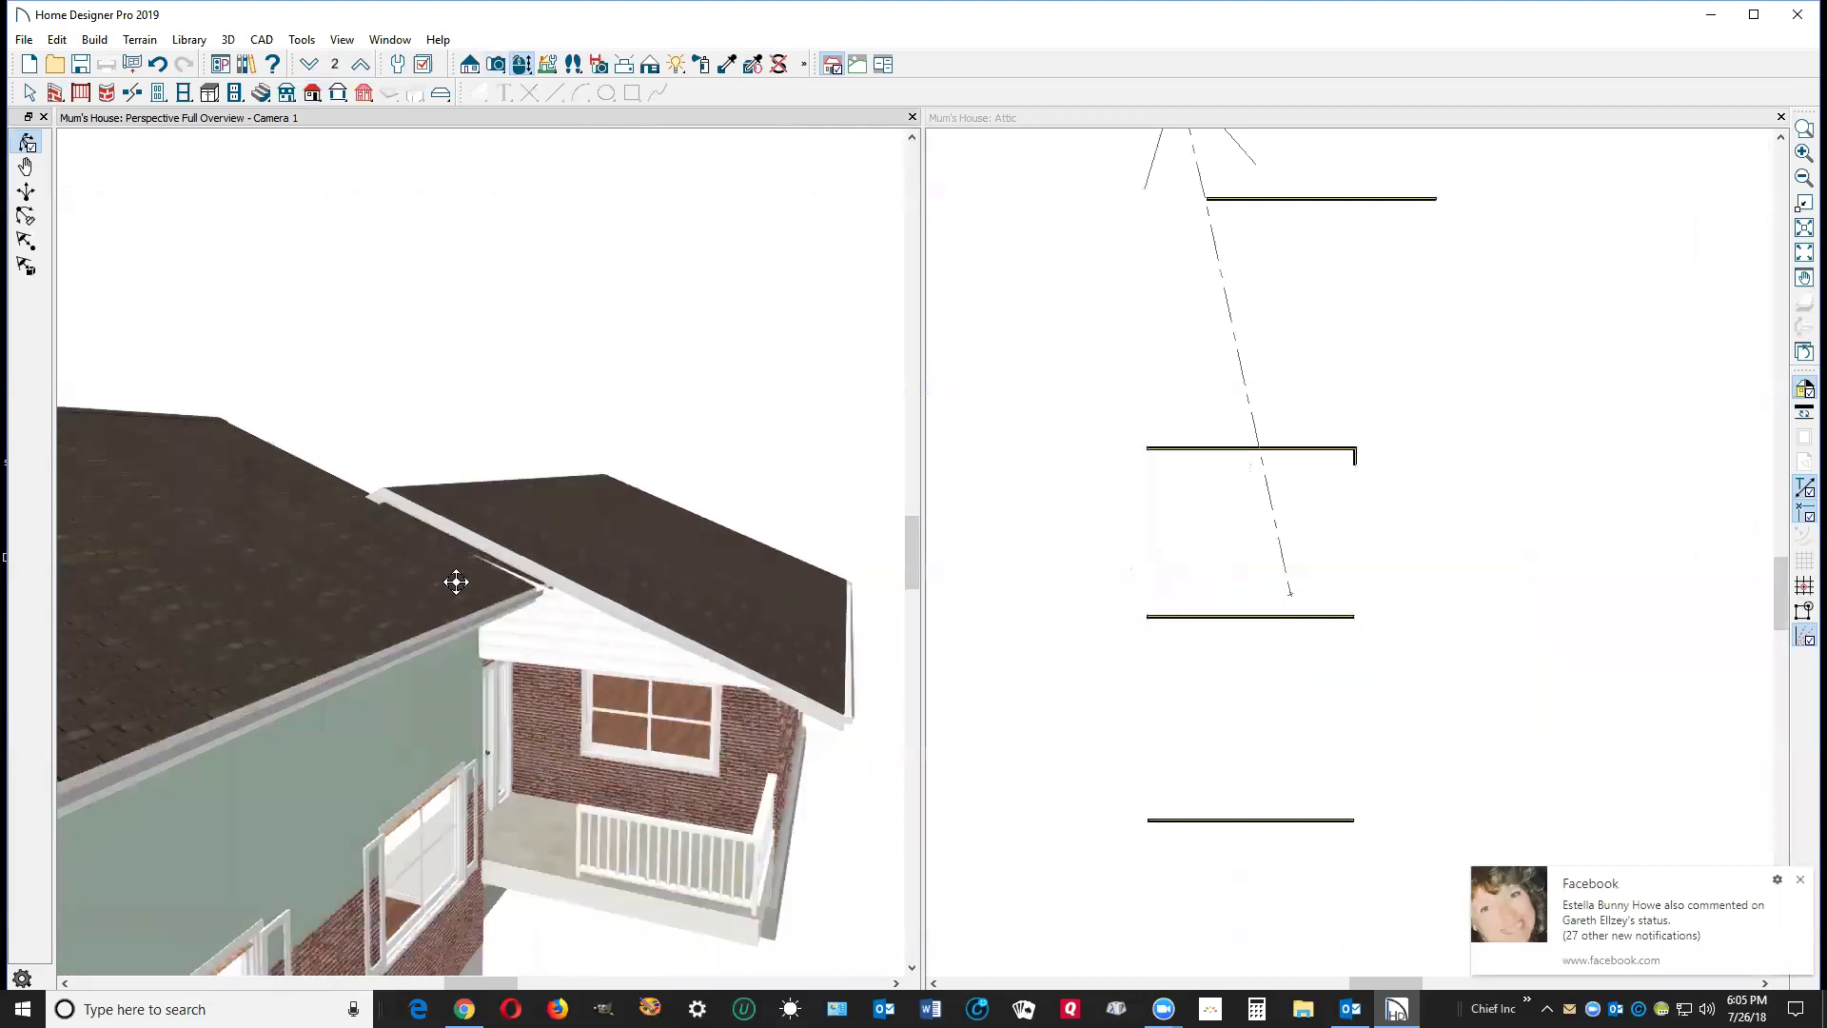
pyautogui.press('space')
pyautogui.click(555, 635)
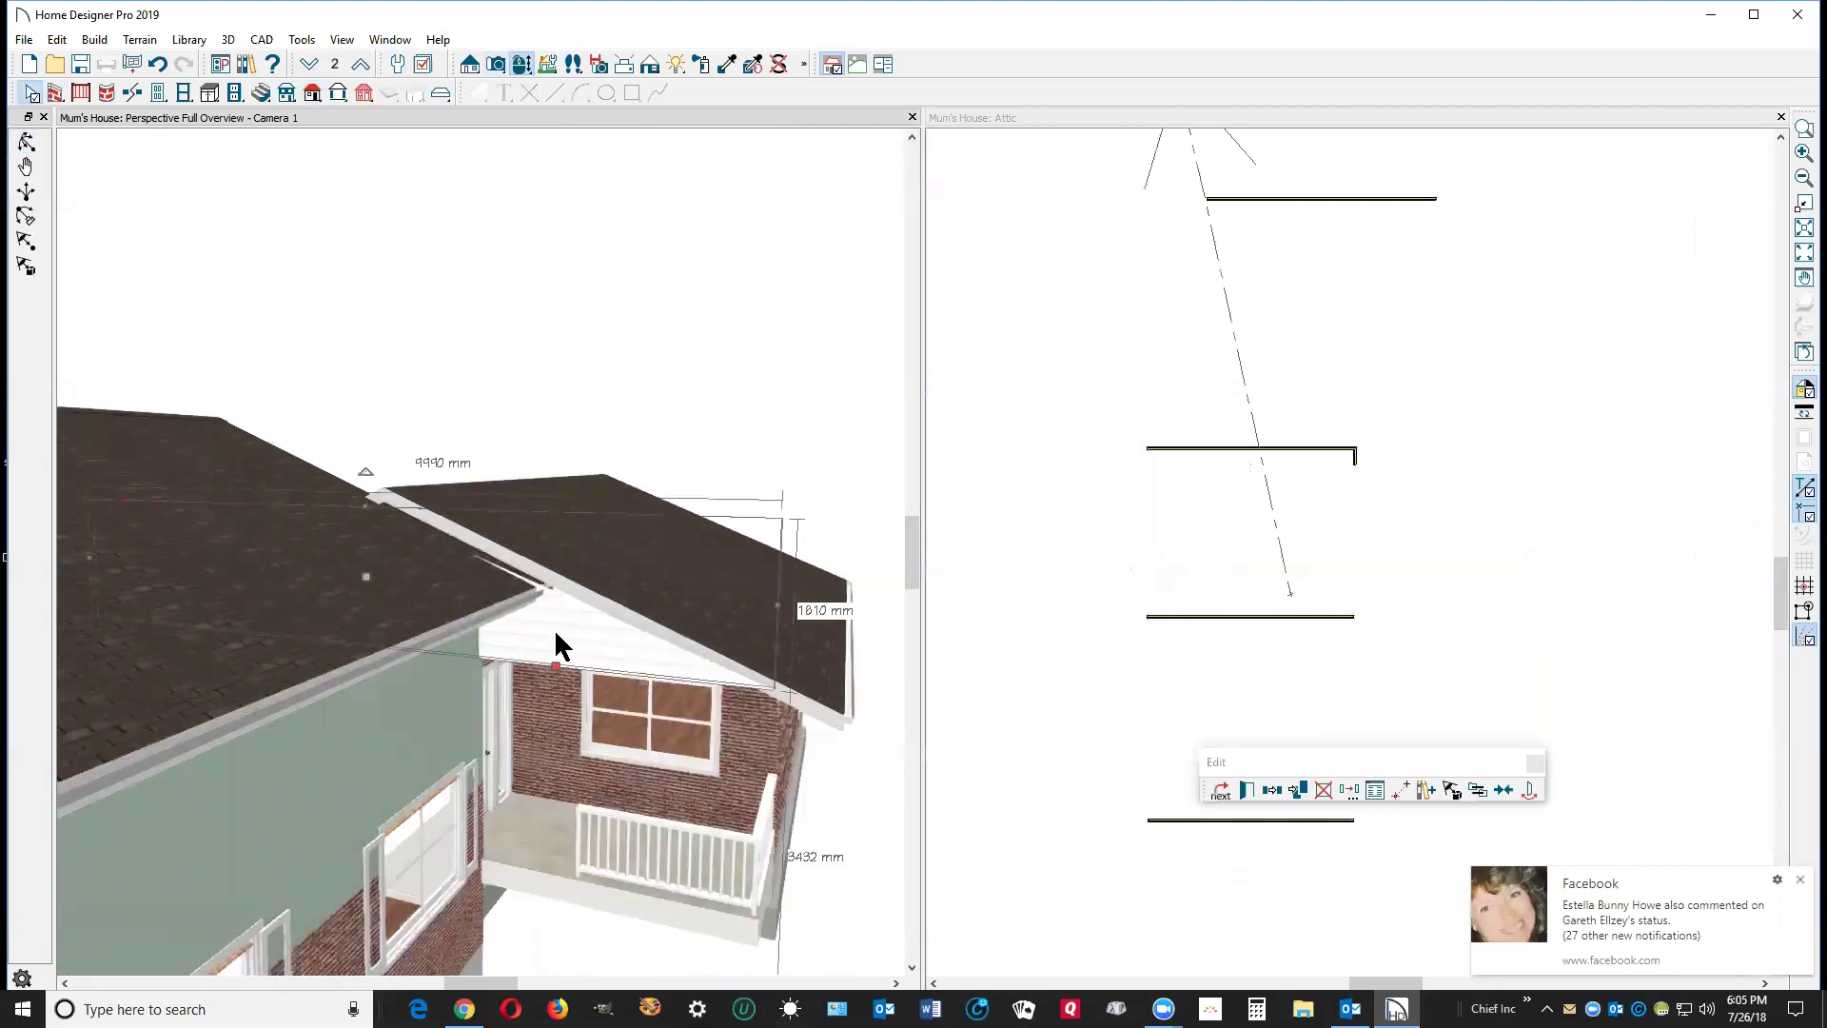
pyautogui.moveTo(585, 608); pyautogui.dragTo(659, 569, button='middle')
pyautogui.scroll(-2, 659, 566)
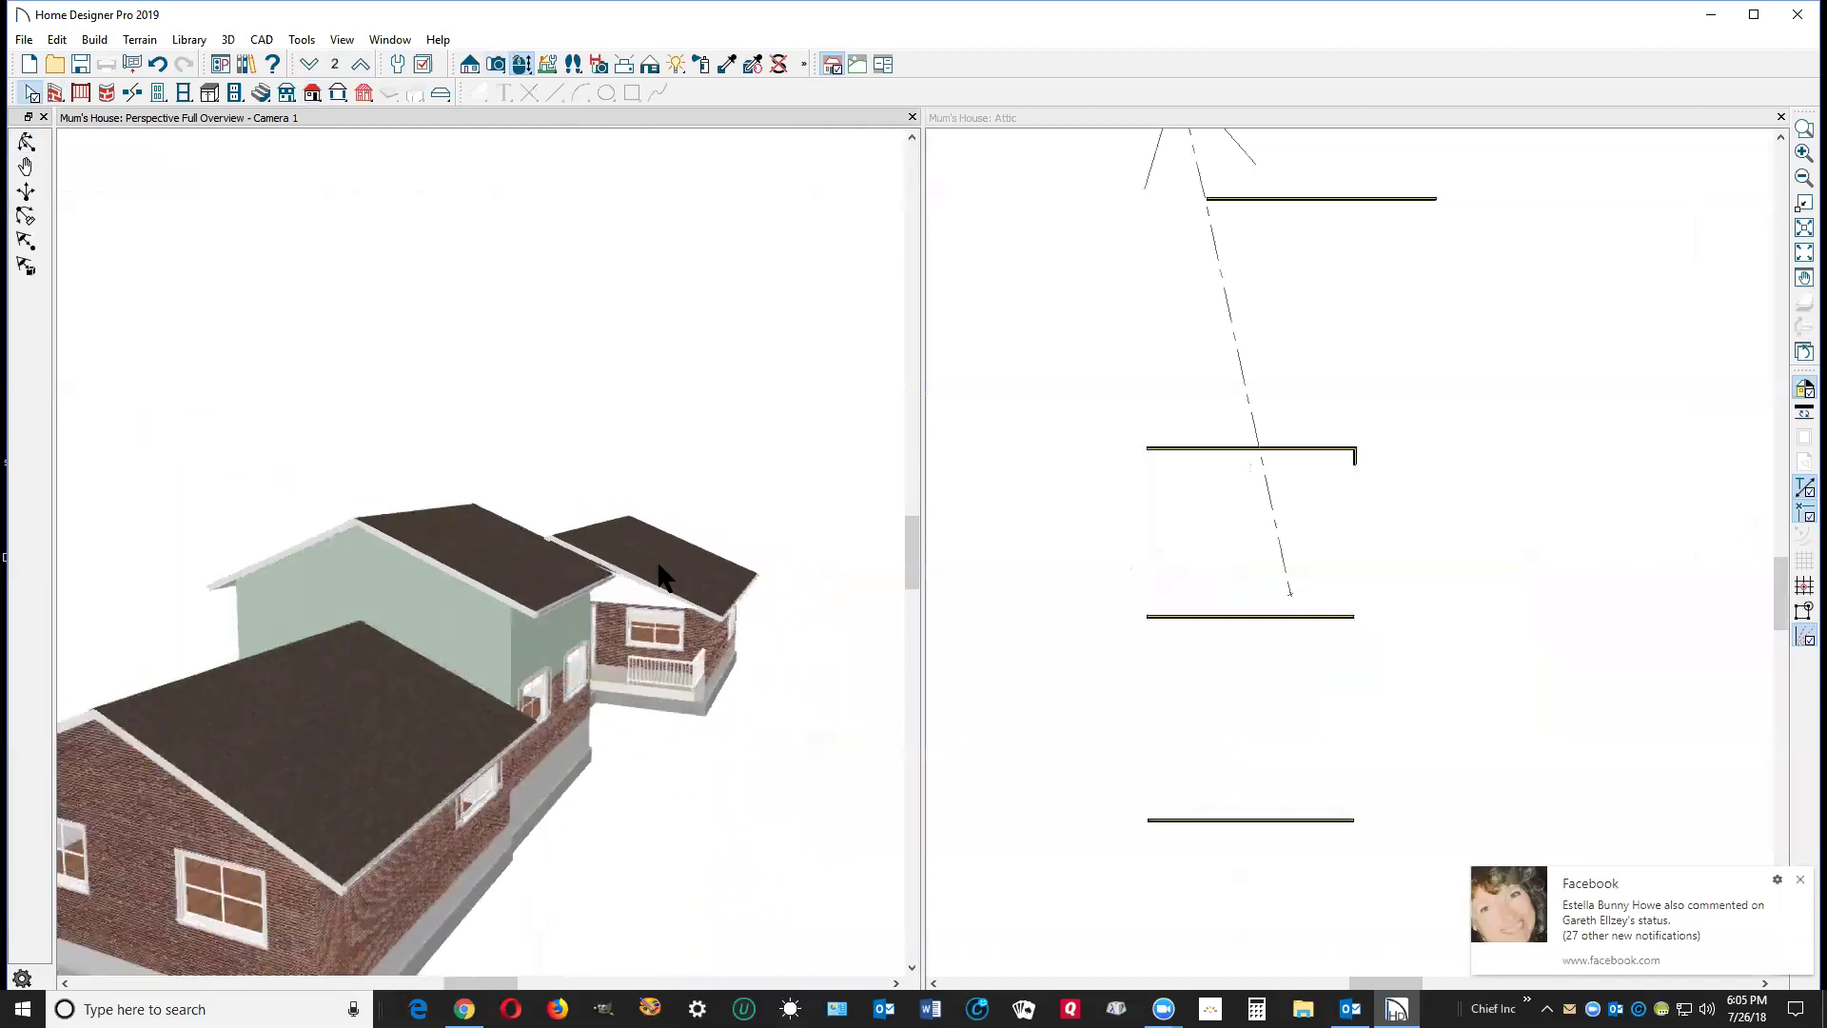